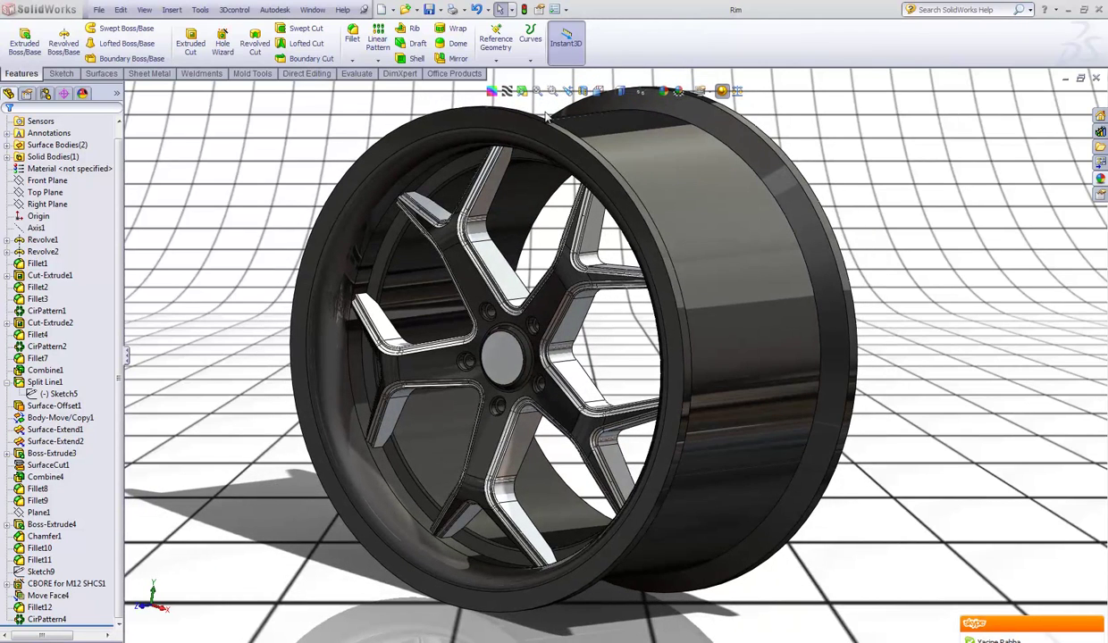
Create a new part document
click(98, 10)
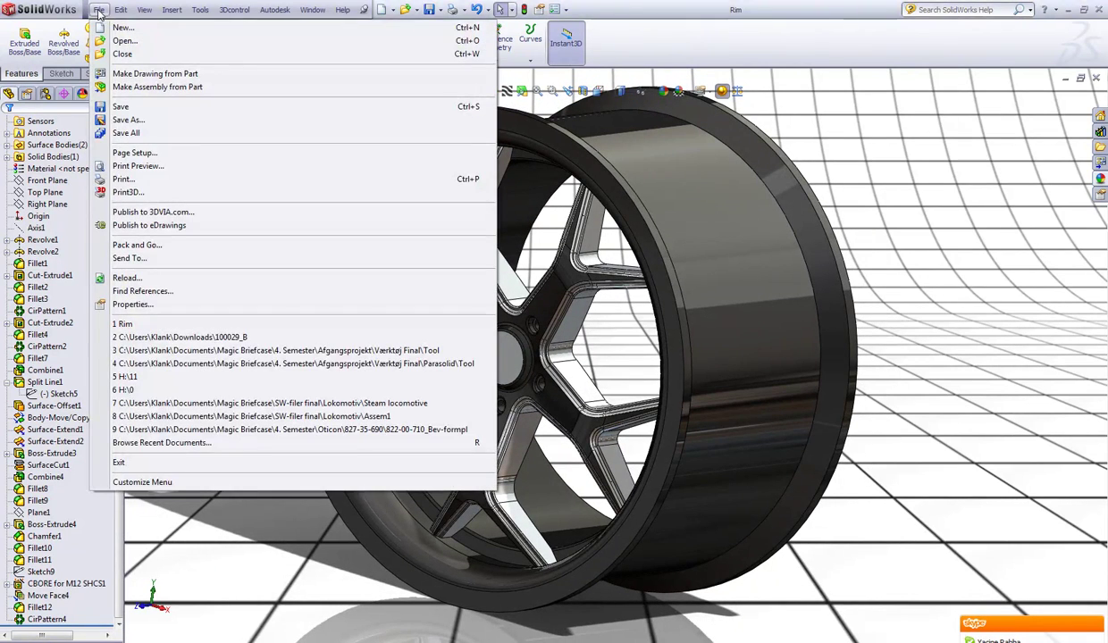
click(122, 28)
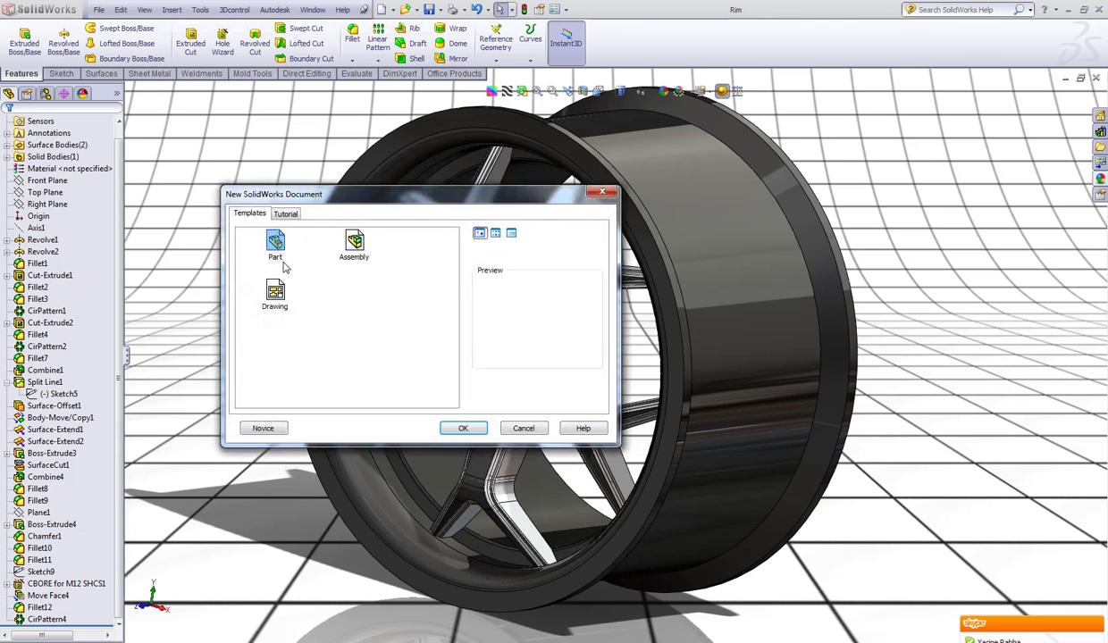
click(463, 429)
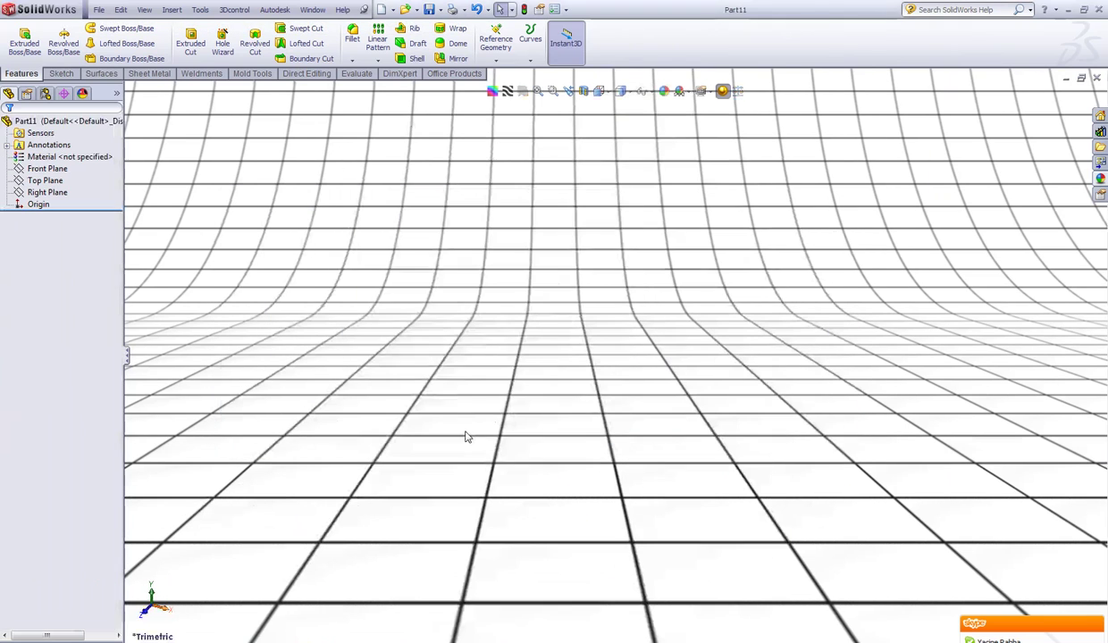
Create a reference axis at the intersection of the Top Plane and the Right Plane
click(172, 10)
mouse_move(223, 156)
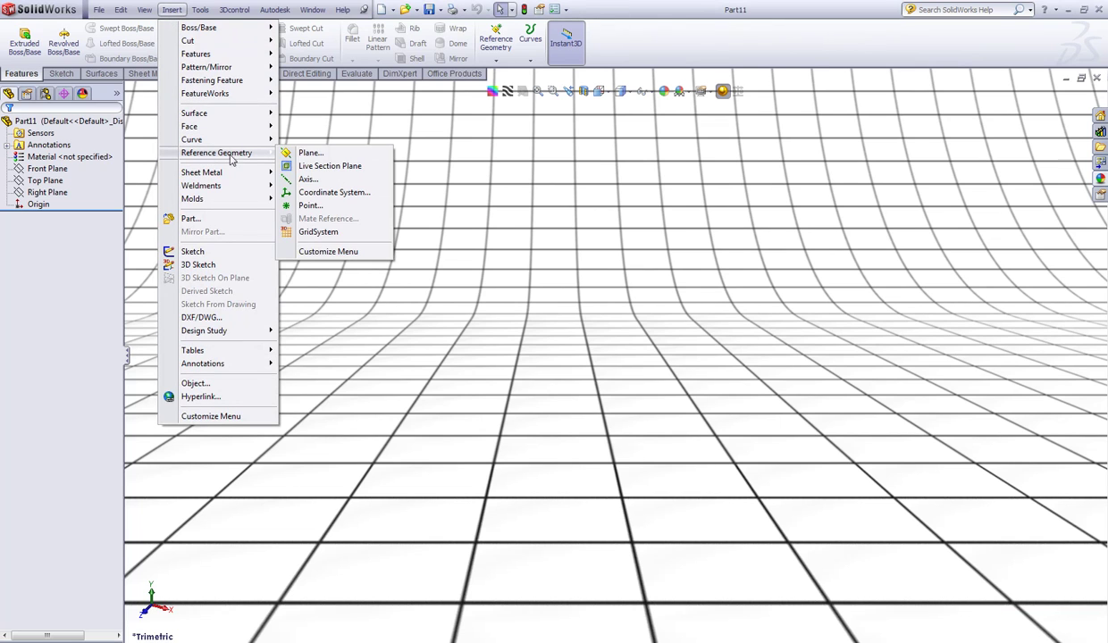
click(313, 179)
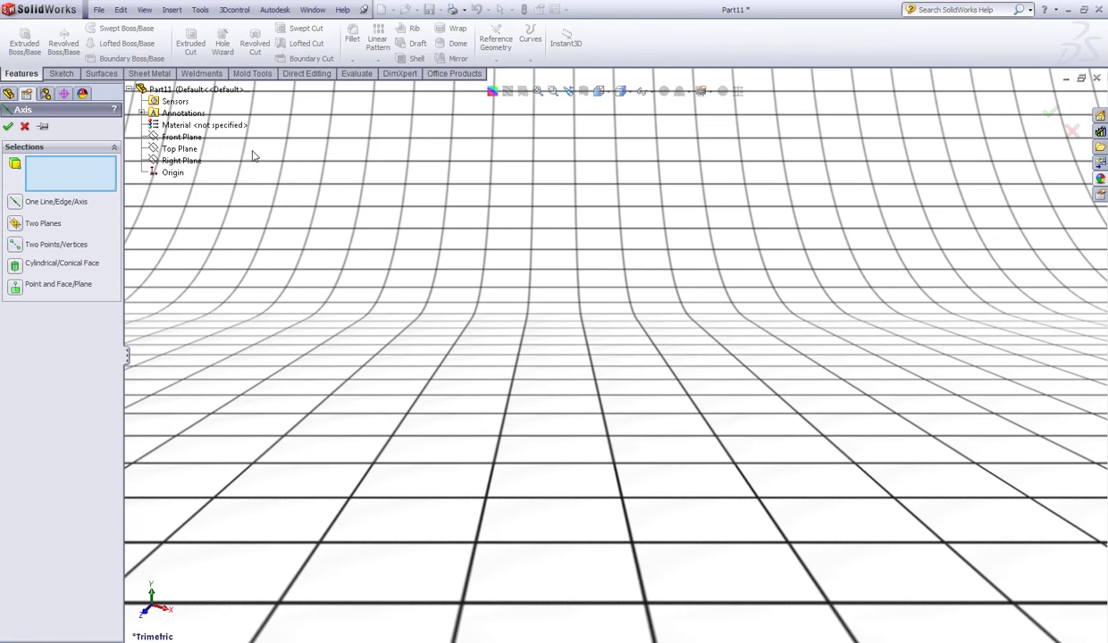
click(181, 149)
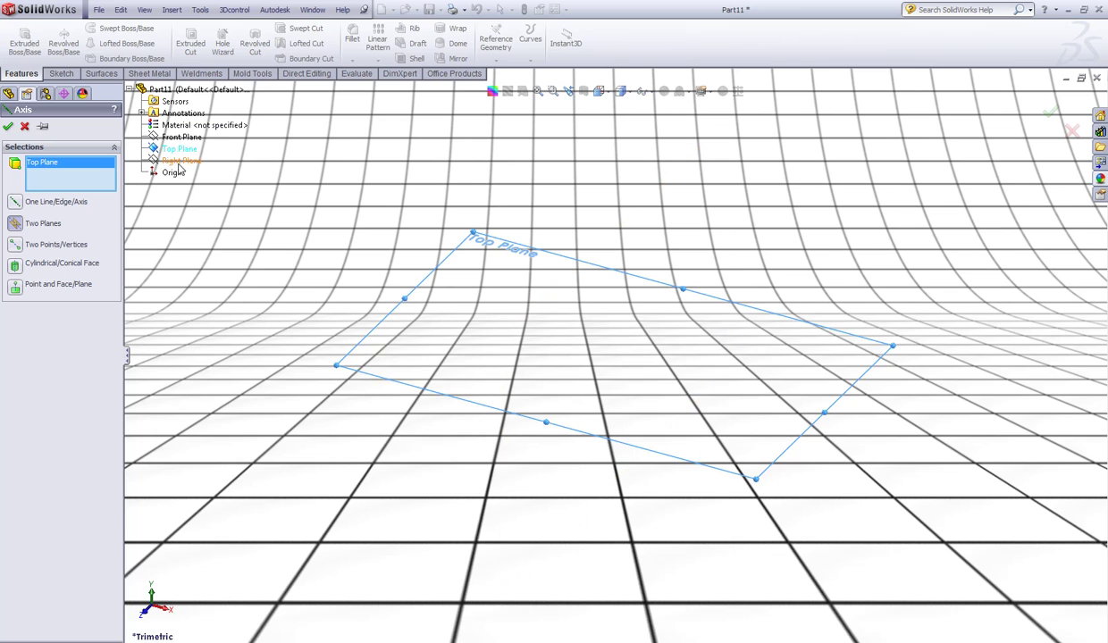
click(180, 161)
click(8, 128)
Start a sketch on the Right Plane and draw a vertical centerline upward from the origin
click(46, 192)
click(99, 171)
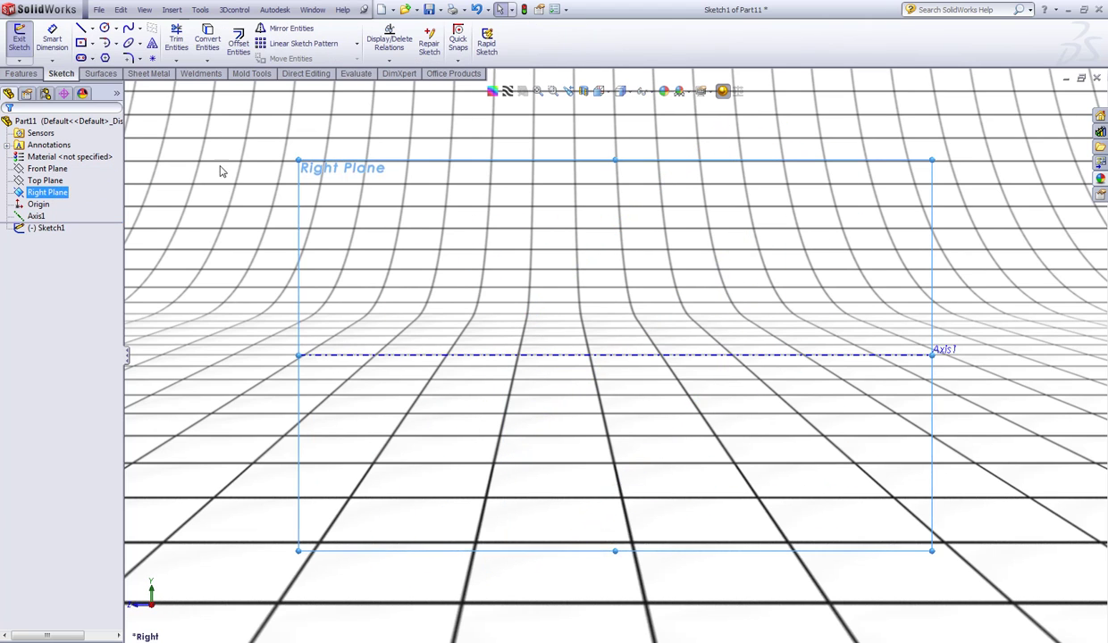
click(92, 27)
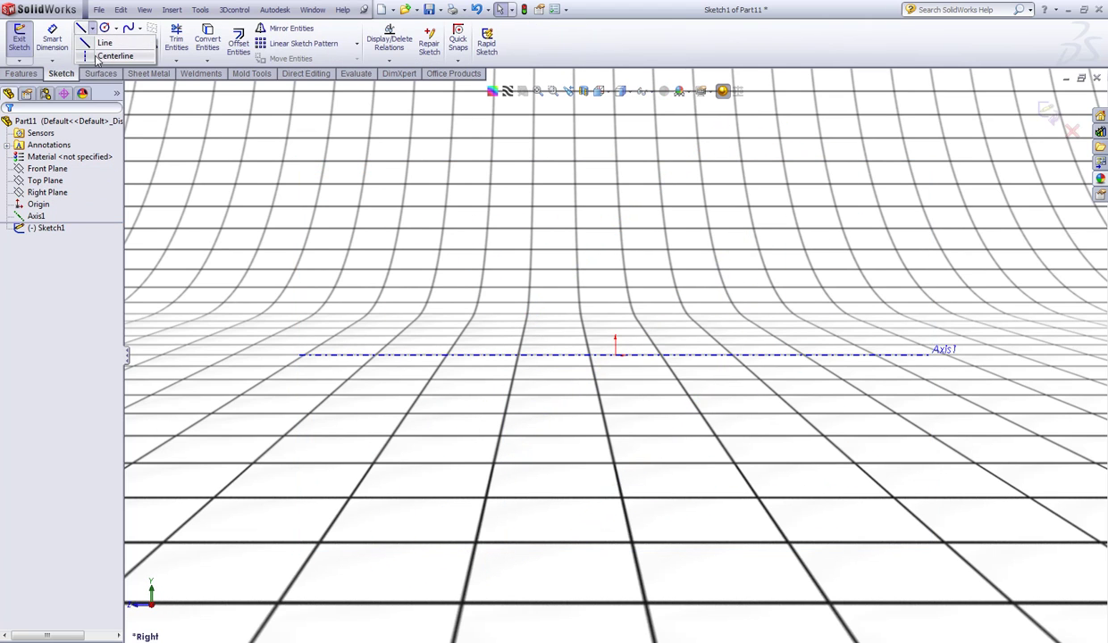
click(112, 56)
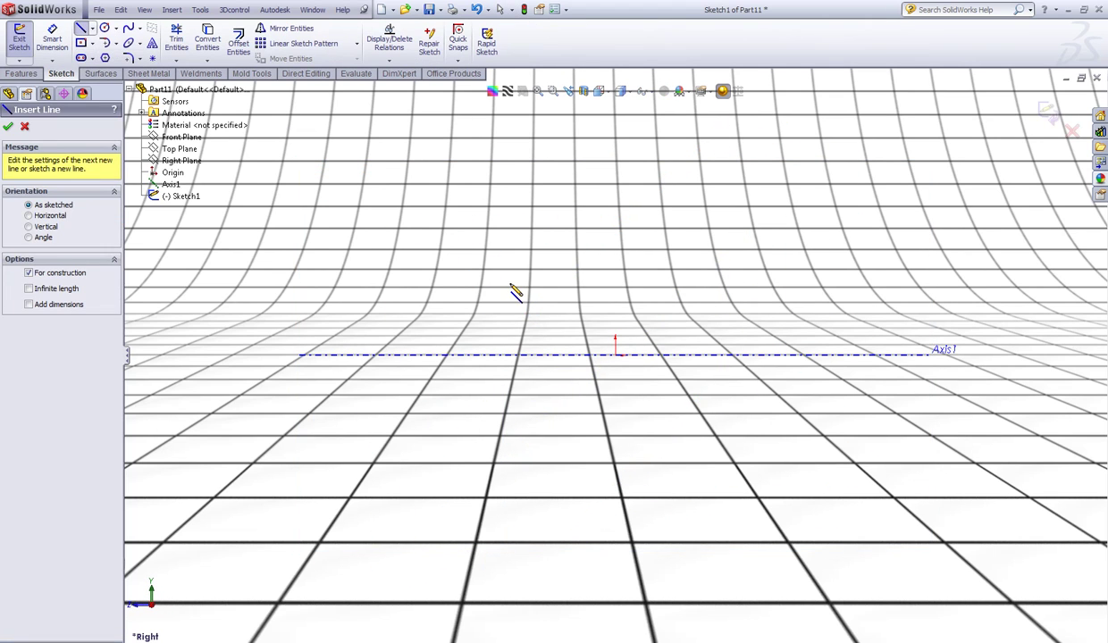
click(615, 356)
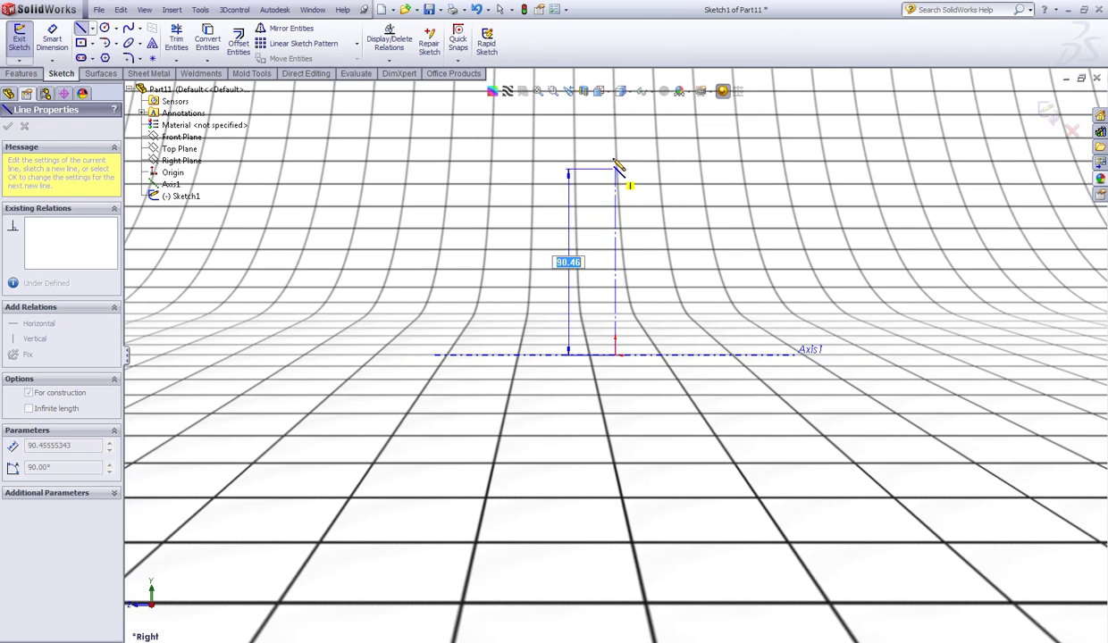
click(616, 133)
key(Escape)
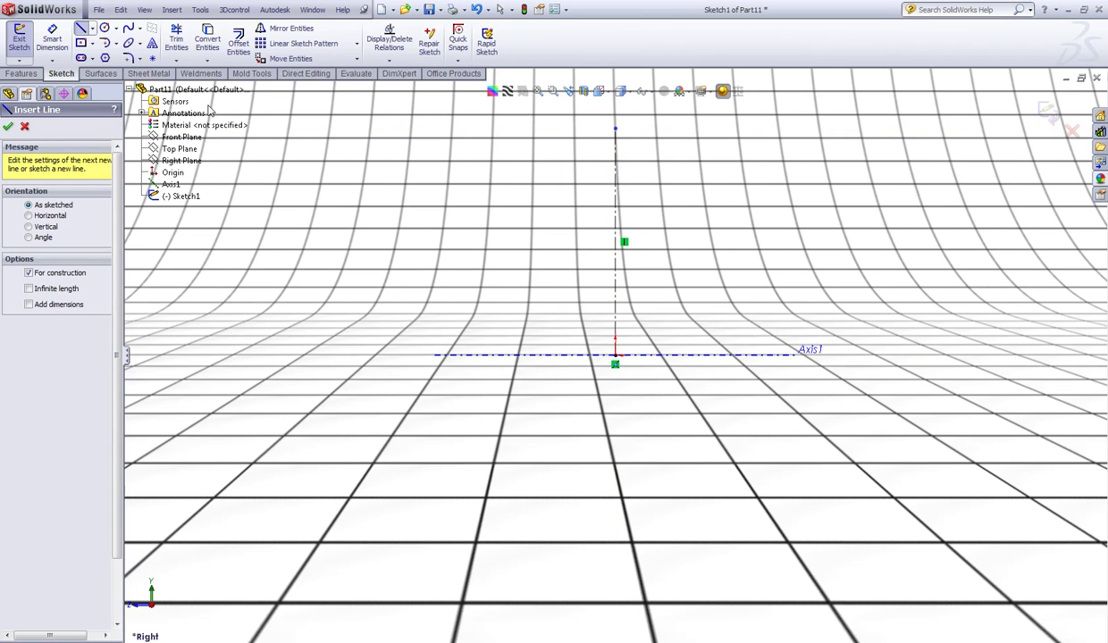
Dimension the vertical centerline's length as 11 in
click(52, 40)
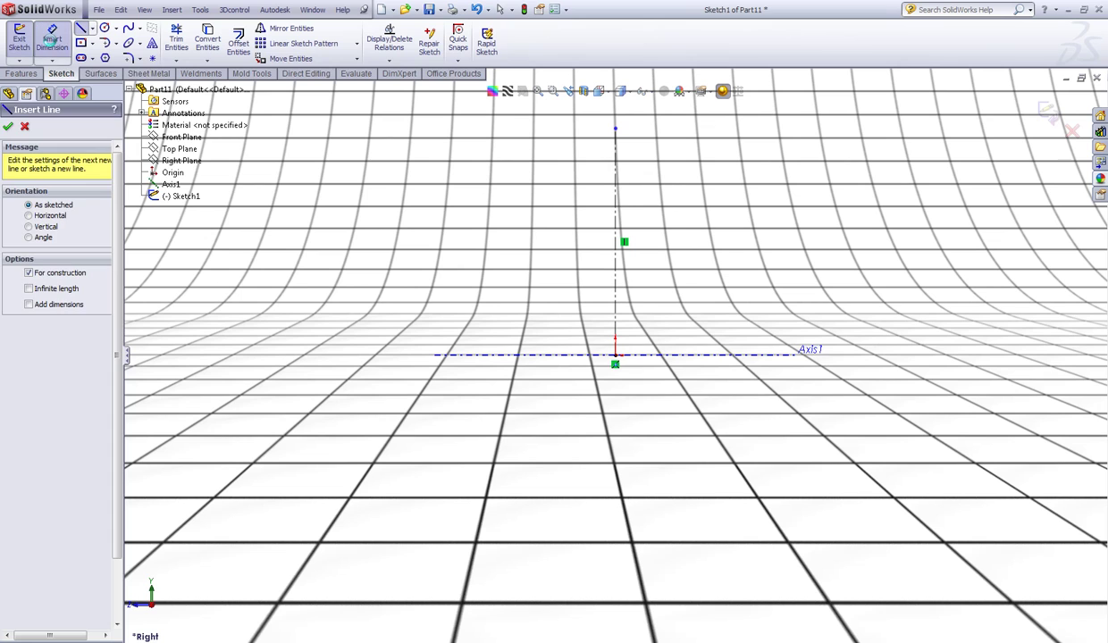
click(615, 212)
click(684, 220)
text(11in)
key(Return)
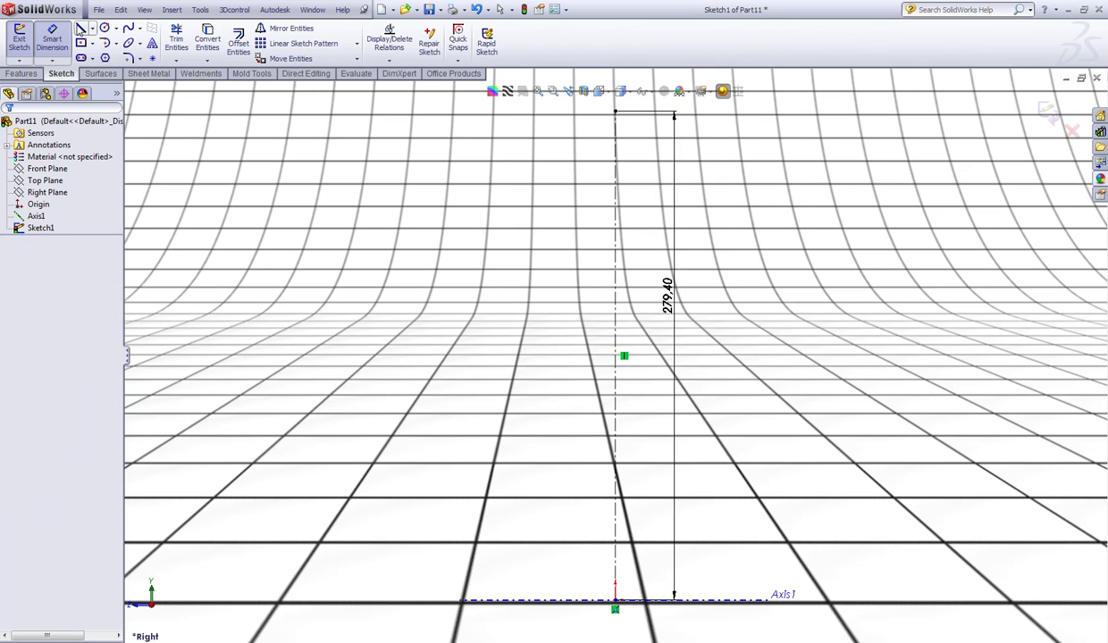
Sketch the outer rim profile from the centerline's upper end: horizontal line, upward slope, about 22 mm horizontal lip, and about 30 mm vertical drop
click(82, 28)
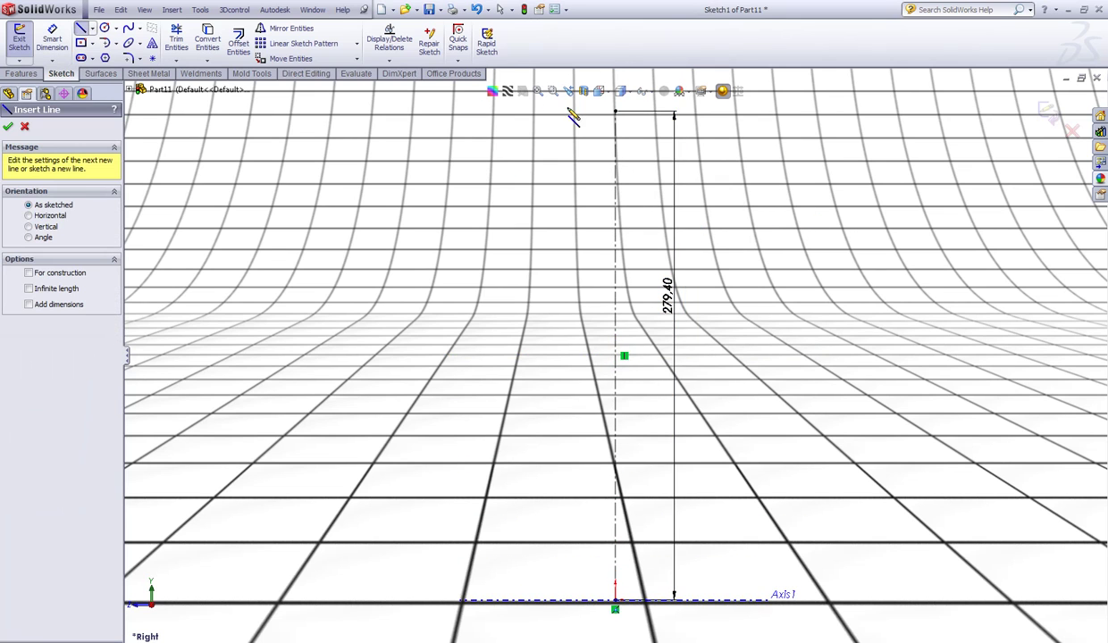
click(615, 113)
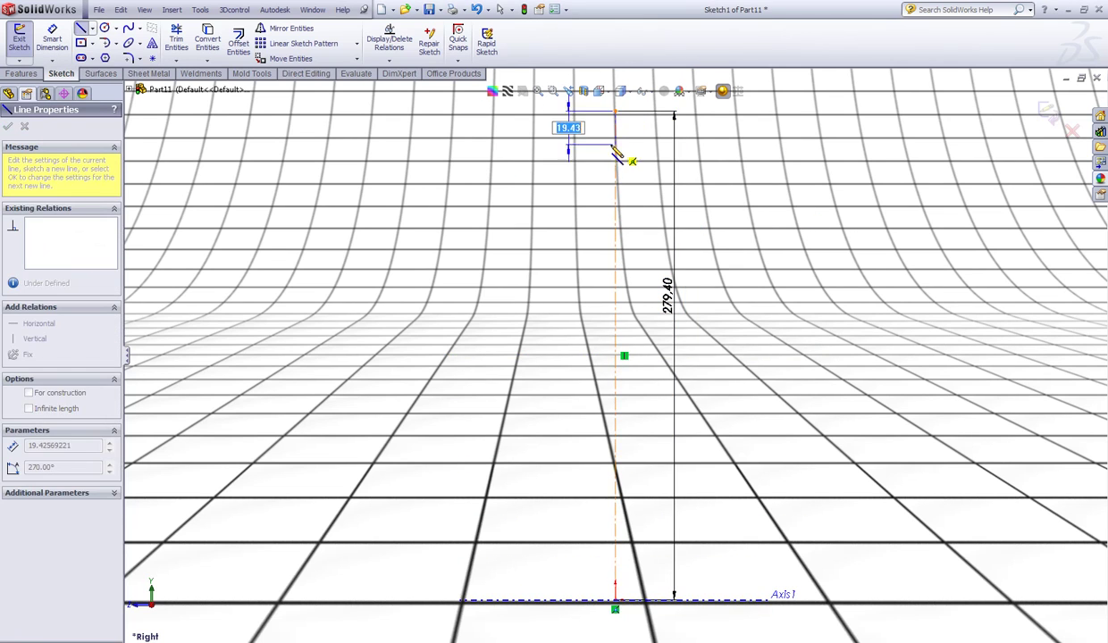
click(519, 186)
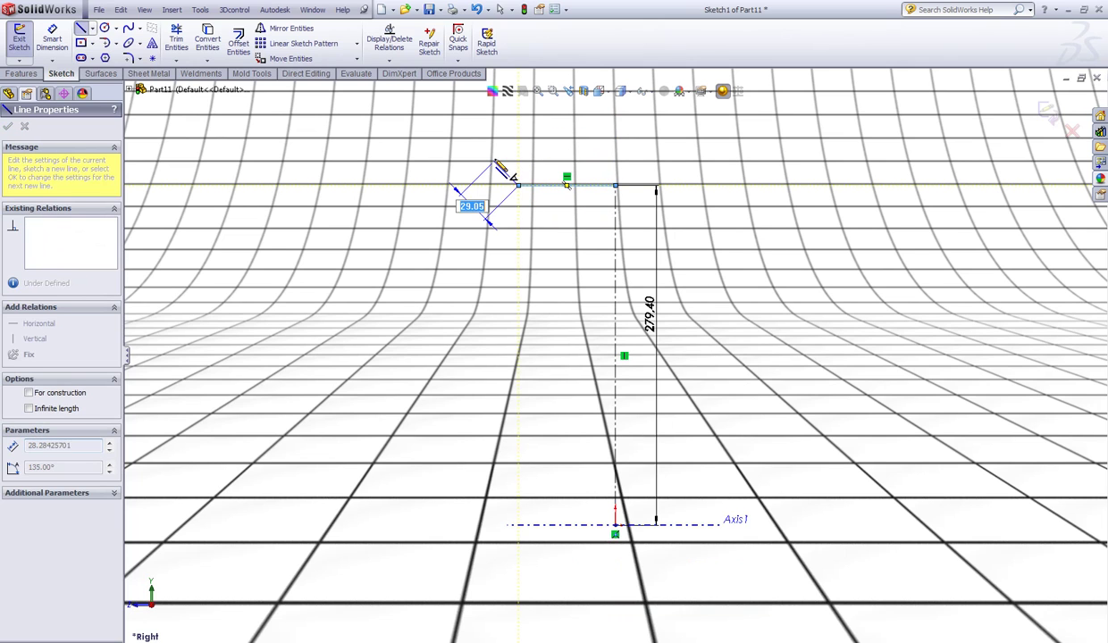
click(497, 158)
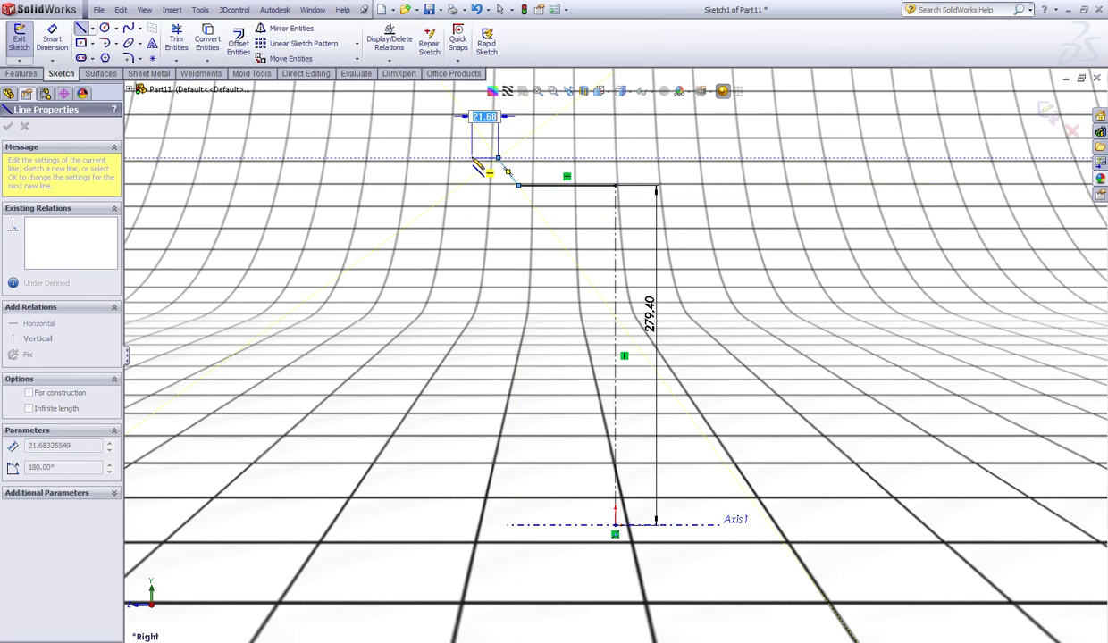
click(472, 158)
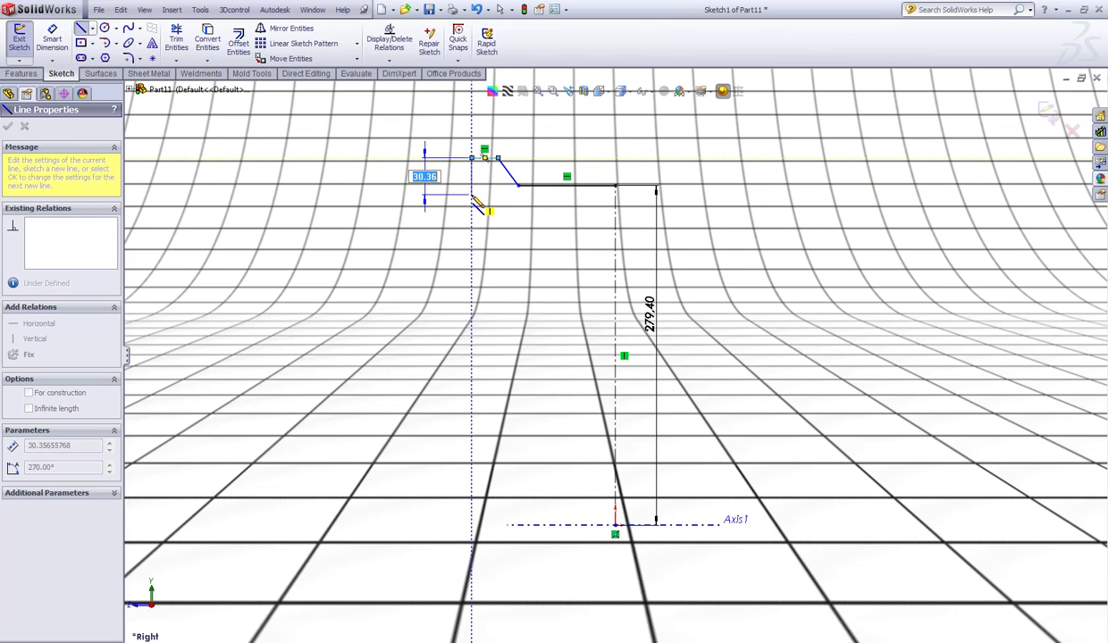
double_click(473, 195)
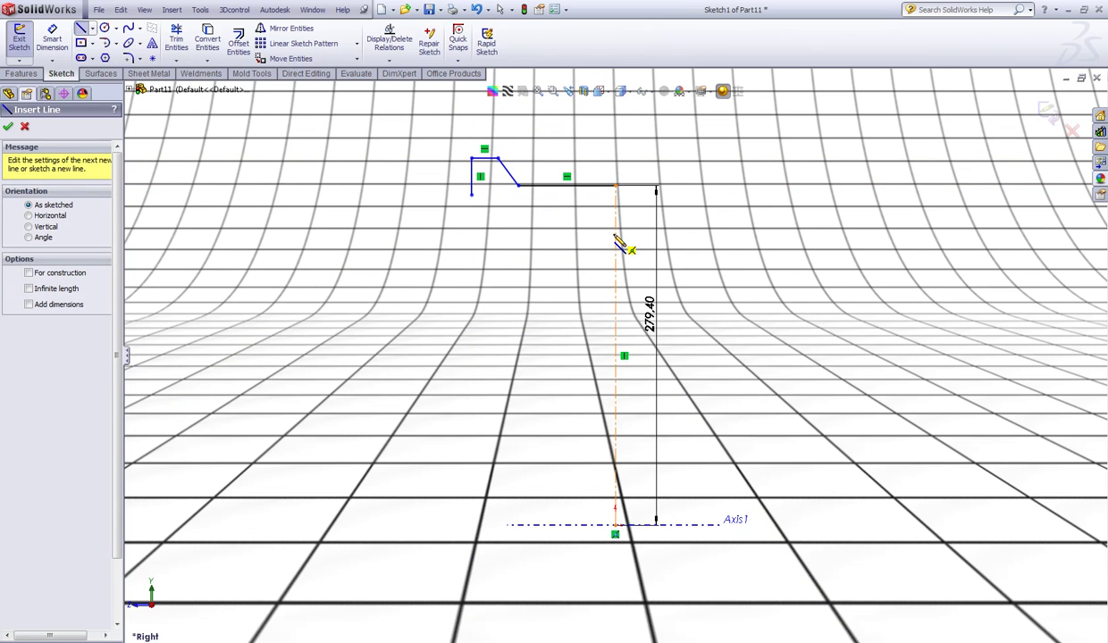
Sketch the inner rim profile below it: an about 70 mm horizontal line from the centerline, a short vertical step up, and a short horizontal line outward
click(617, 234)
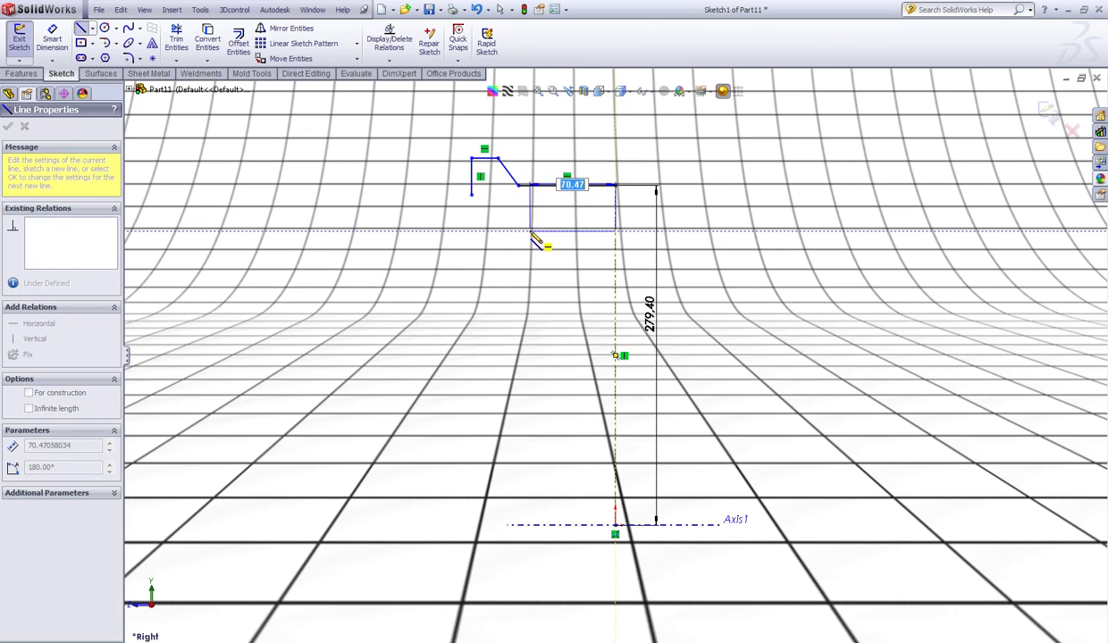
click(532, 224)
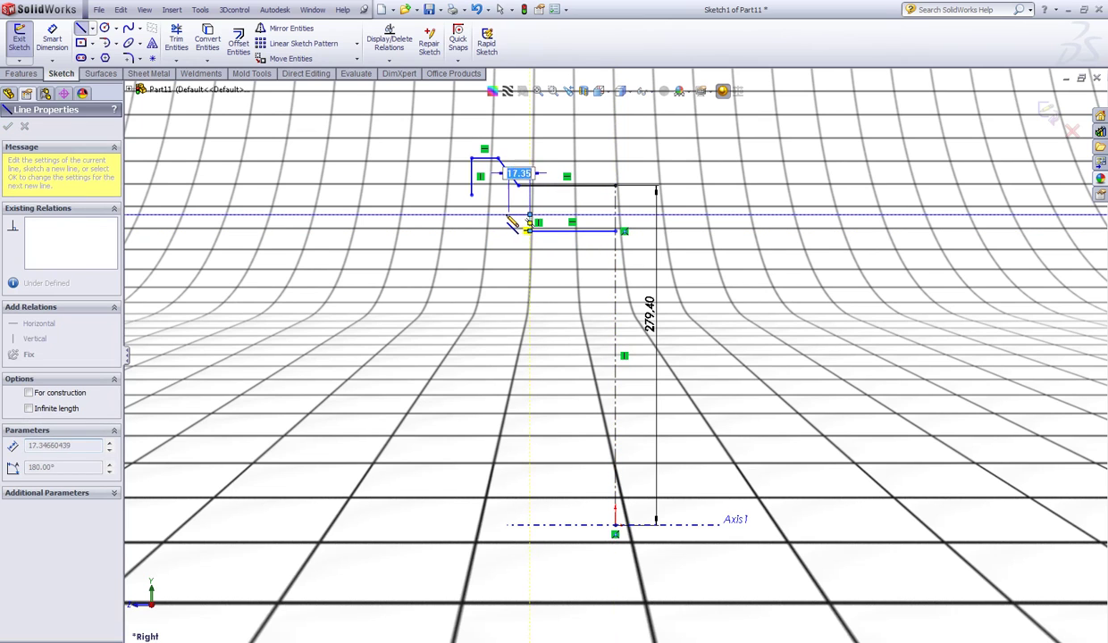
key(Escape)
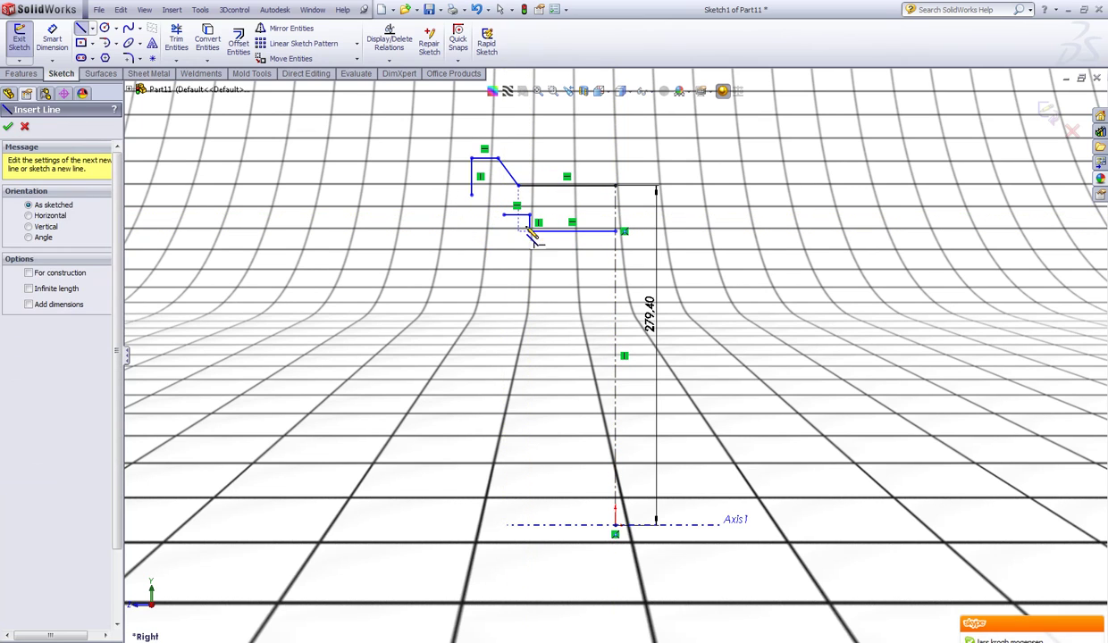
Draw a two-point spline joining the lower end of the lip's vertical line to the open end of the inner profile
scroll(513, 214, down, 3)
click(128, 27)
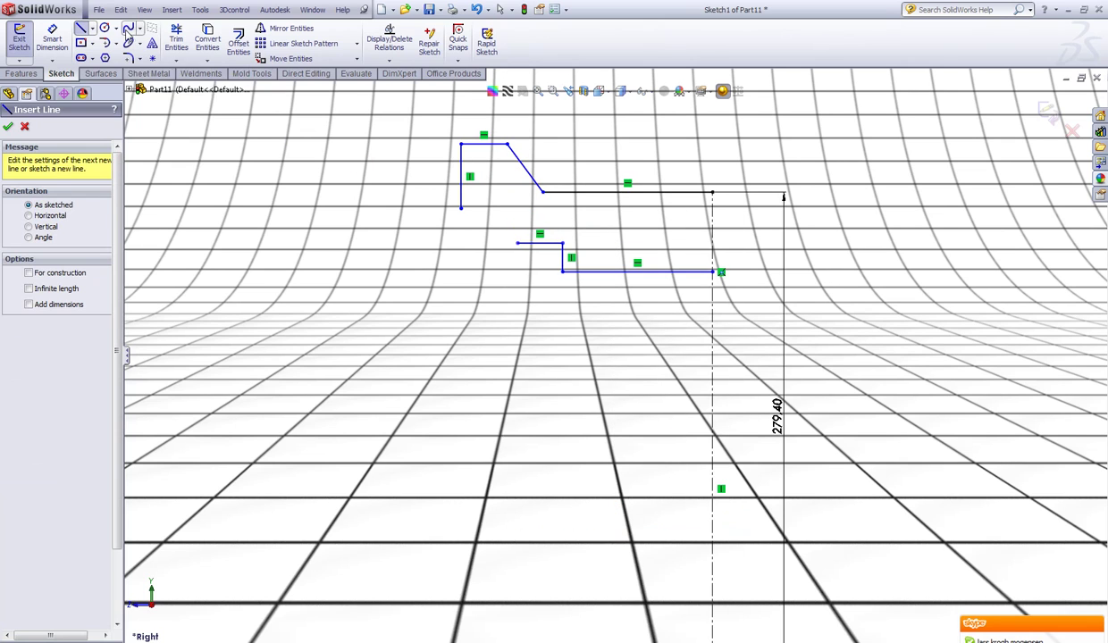
click(461, 210)
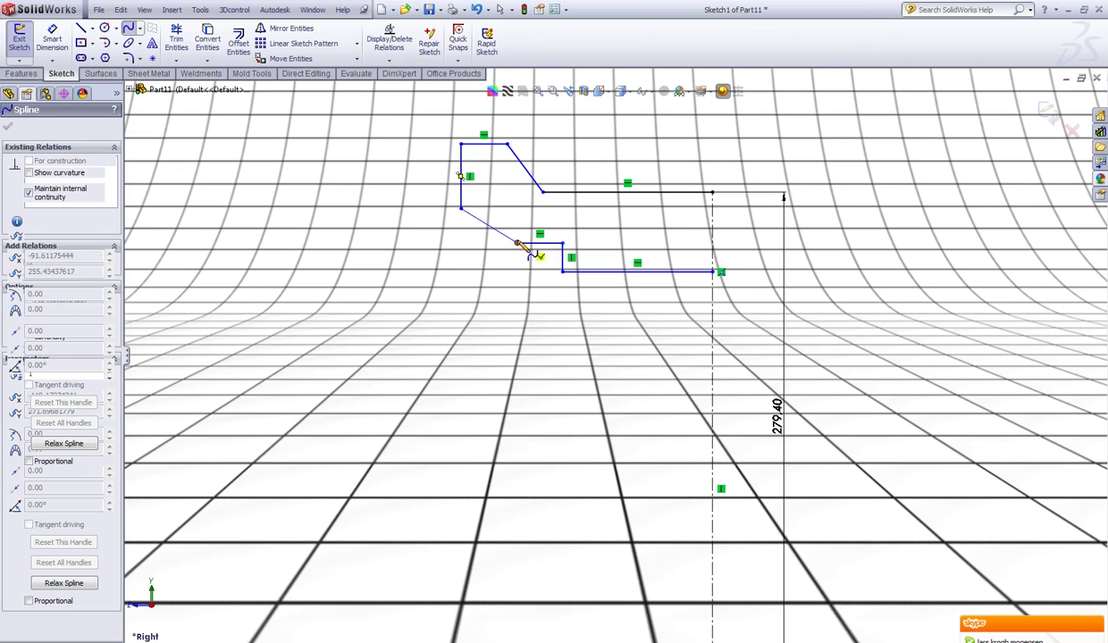
double_click(517, 243)
key(Escape)
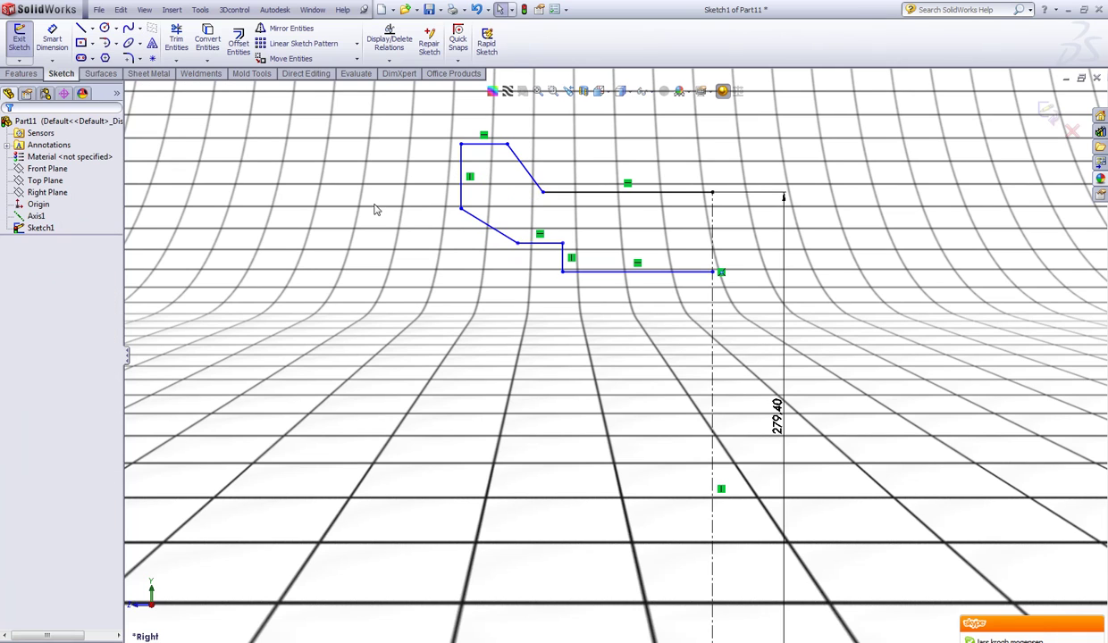
Make the spline tangent to the lip's vertical line
click(489, 230)
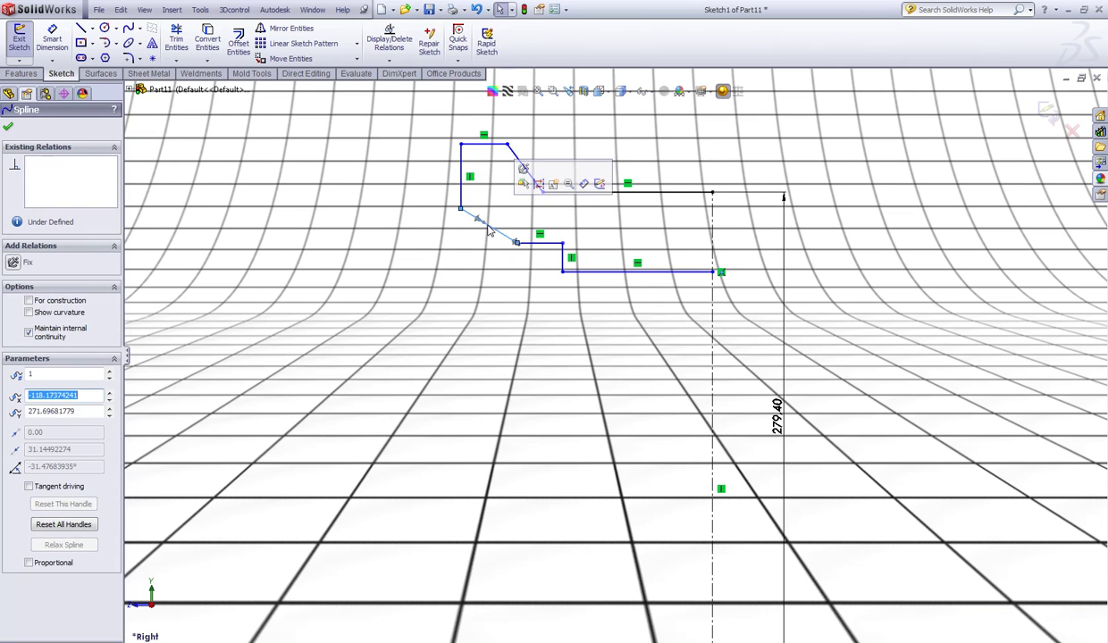
ctrl+click(461, 199)
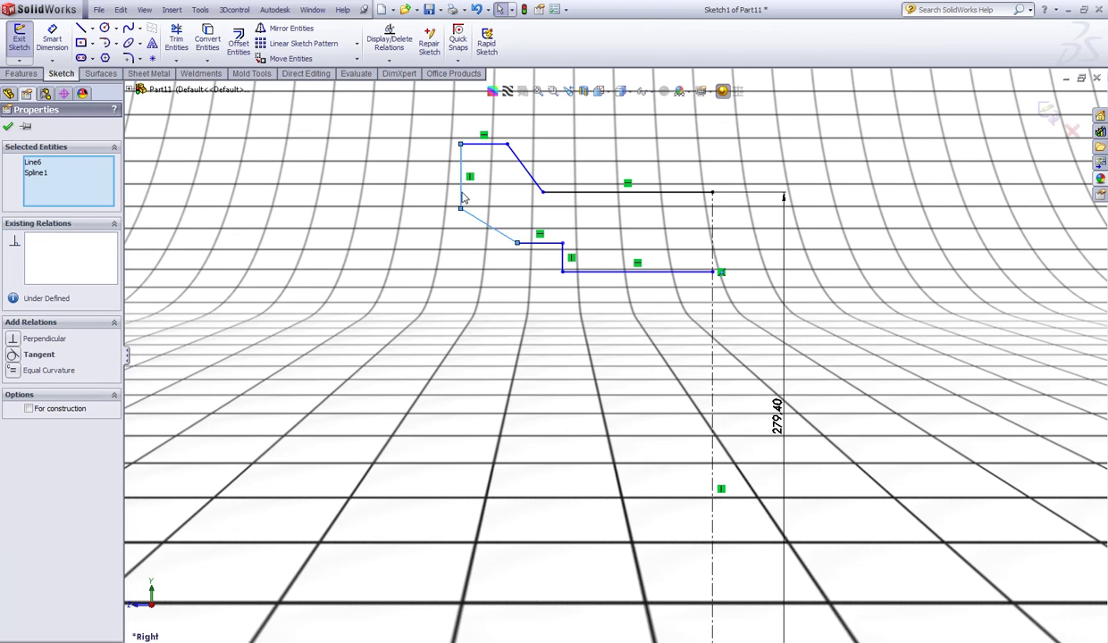
click(502, 144)
click(401, 208)
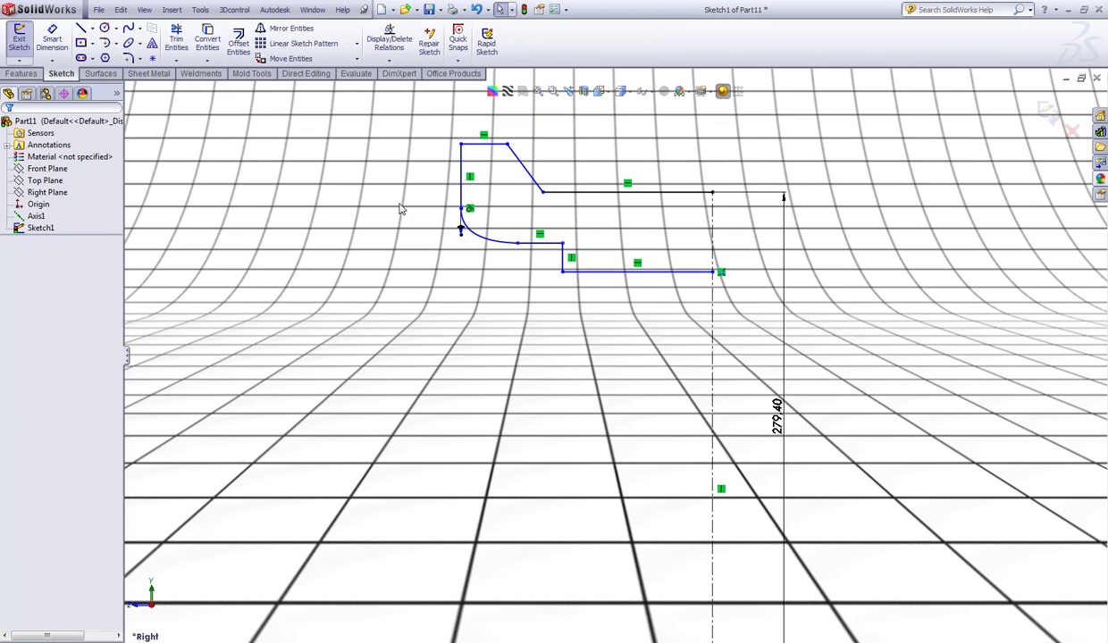
Make the spline tangent to the short horizontal line of the inner profile
click(516, 244)
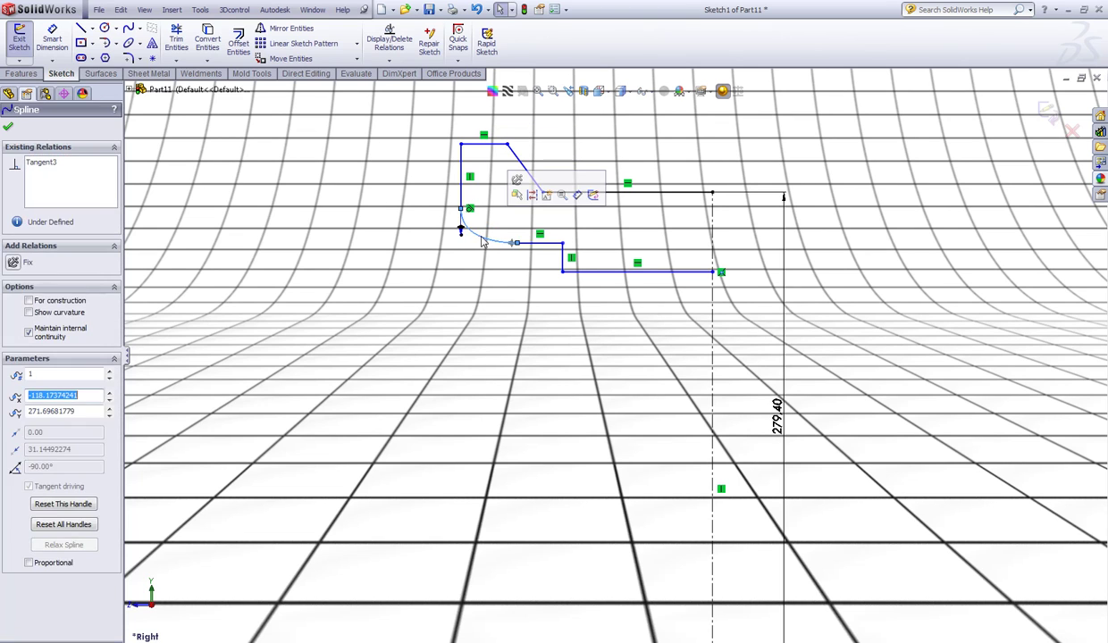
ctrl+click(540, 244)
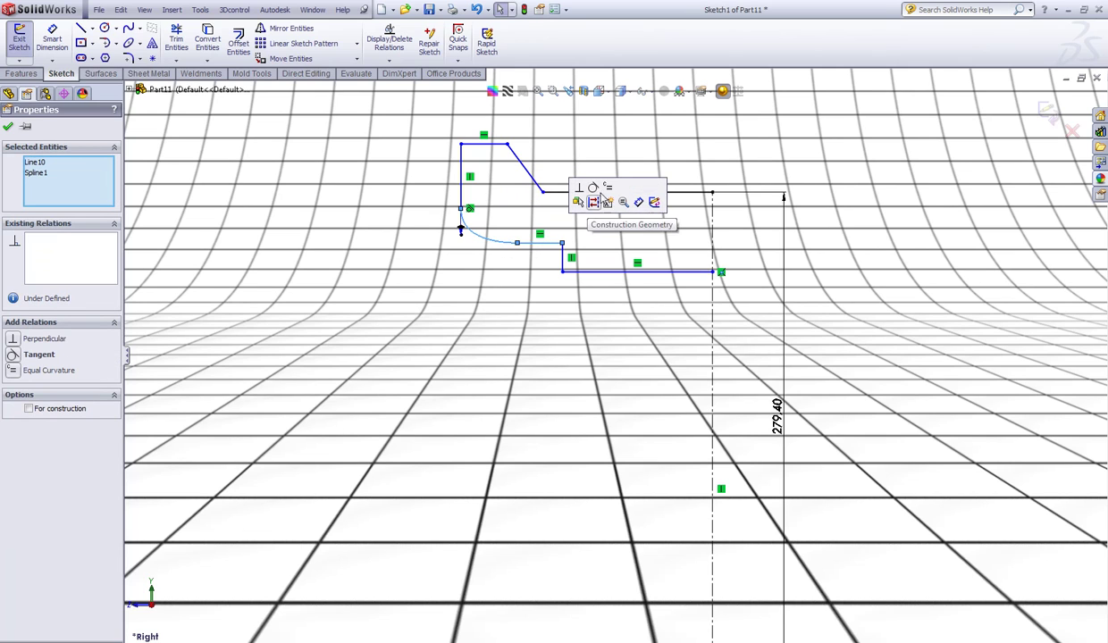
click(581, 187)
click(376, 174)
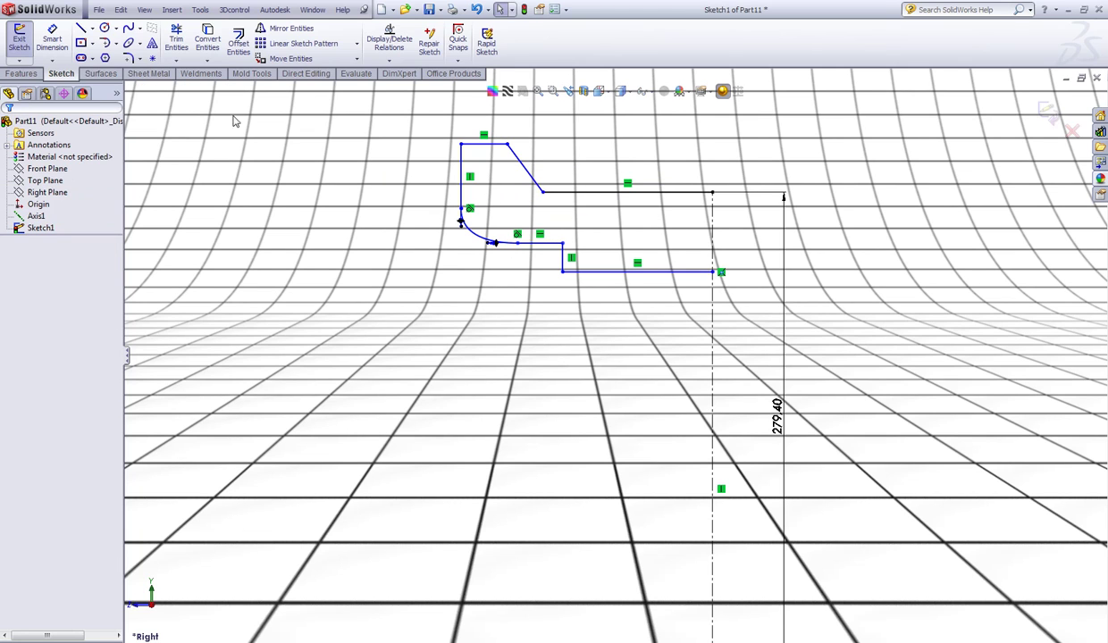
Dimension the horizontal distance between the lip's vertical line and the centerline as 6.5 in
click(53, 43)
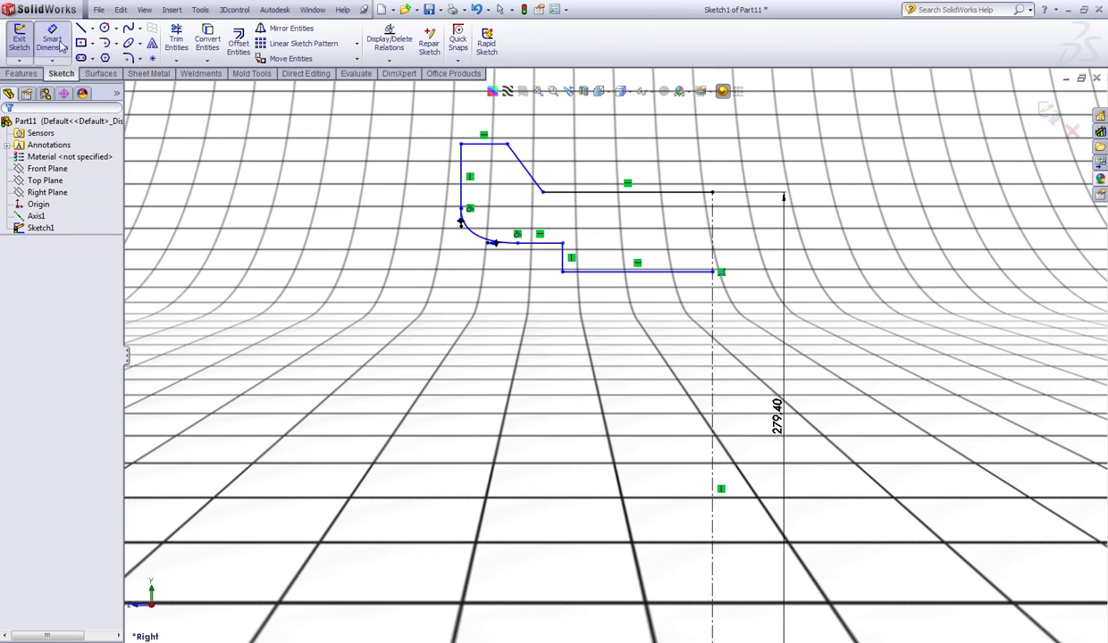
click(461, 168)
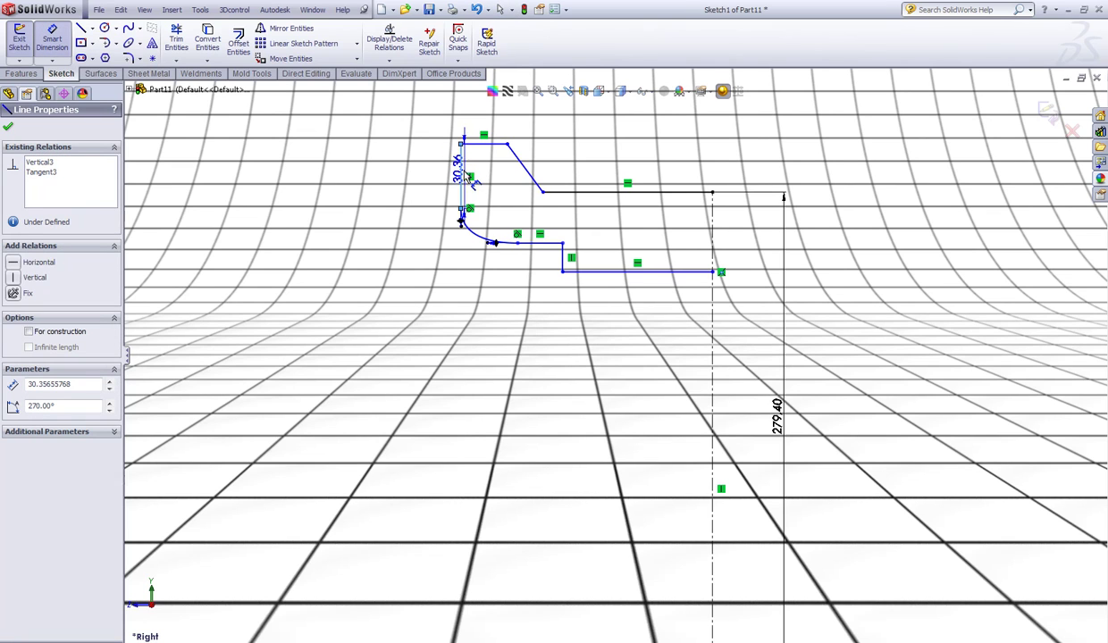
click(711, 231)
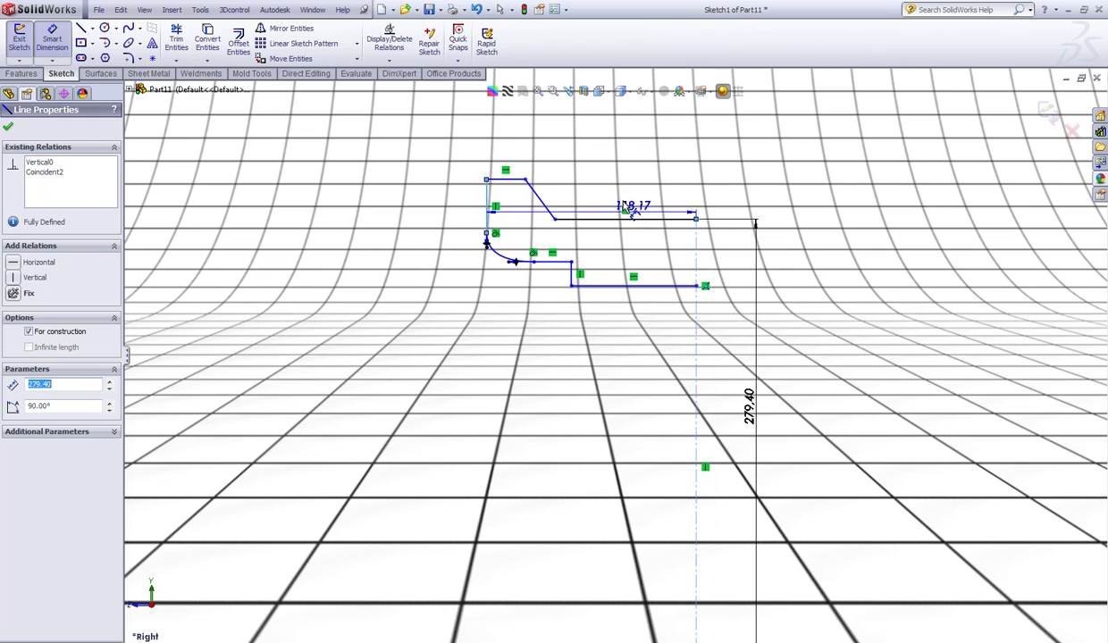
click(594, 143)
text(6.5in)
key(Return)
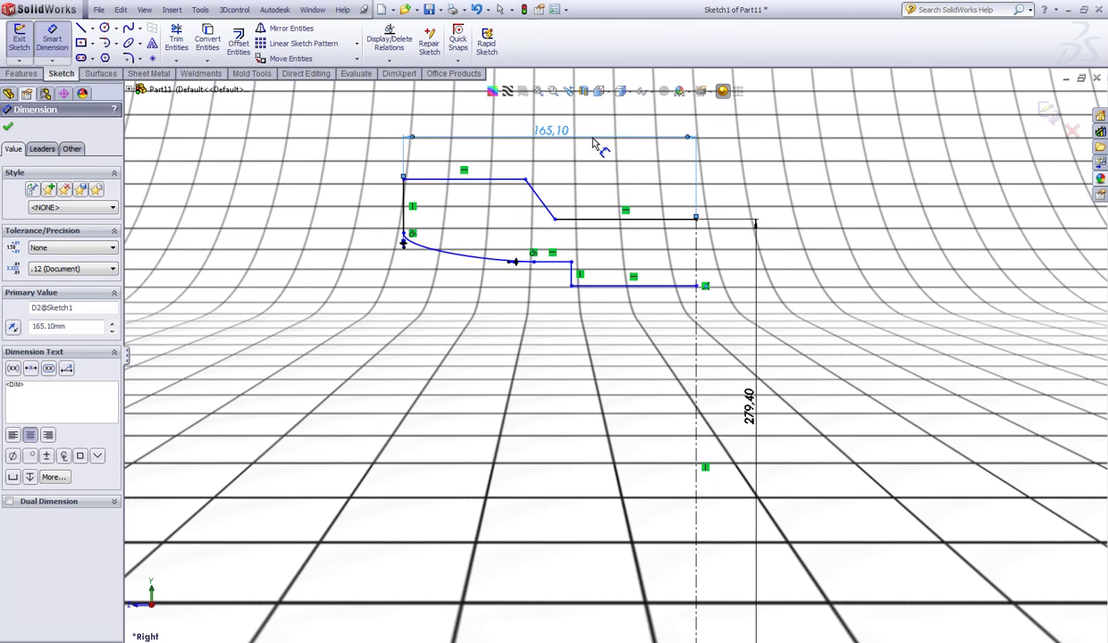
Dimension the lip's short upper horizontal line as 15 mm
click(432, 181)
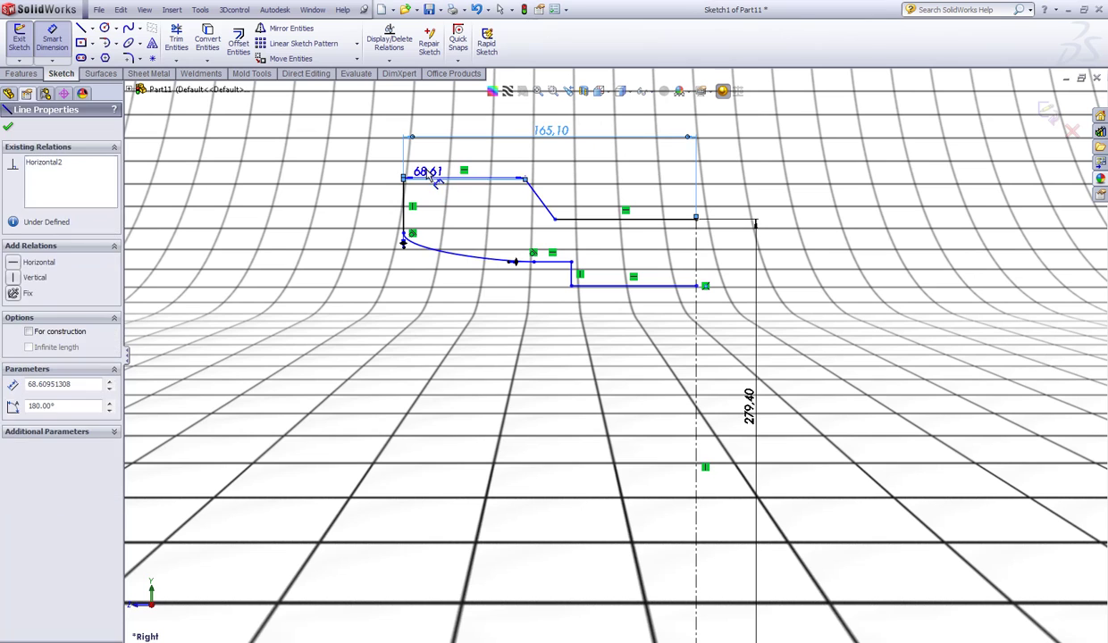
click(429, 166)
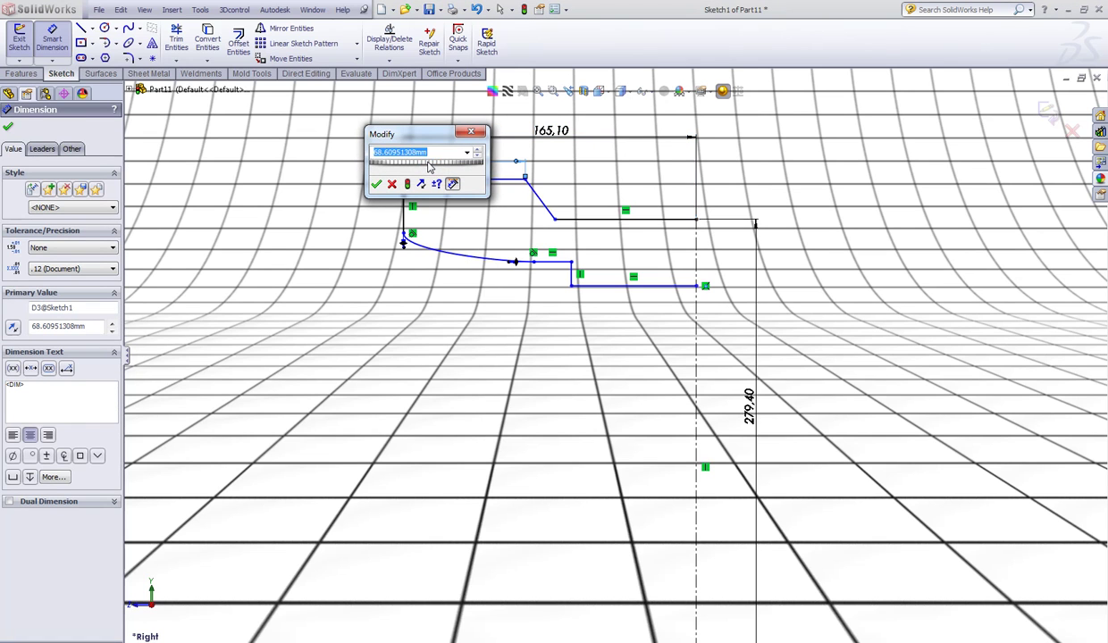
text(15)
key(Return)
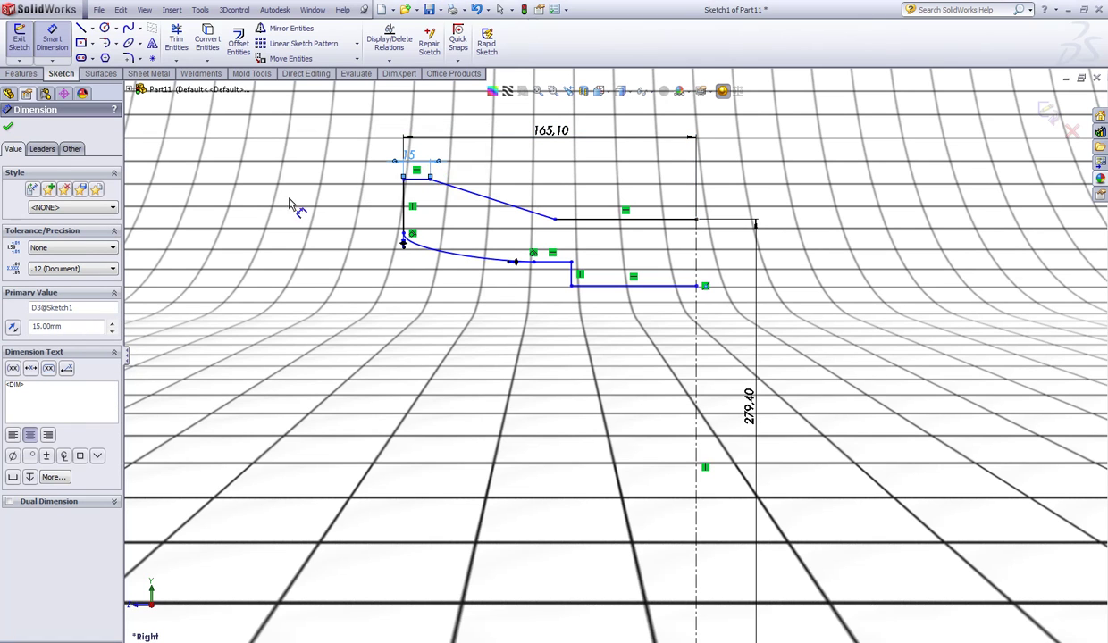
Dimension the angle between the slanted line and the lip's vertical line as 45°
click(480, 198)
scroll(491, 223, down, 3)
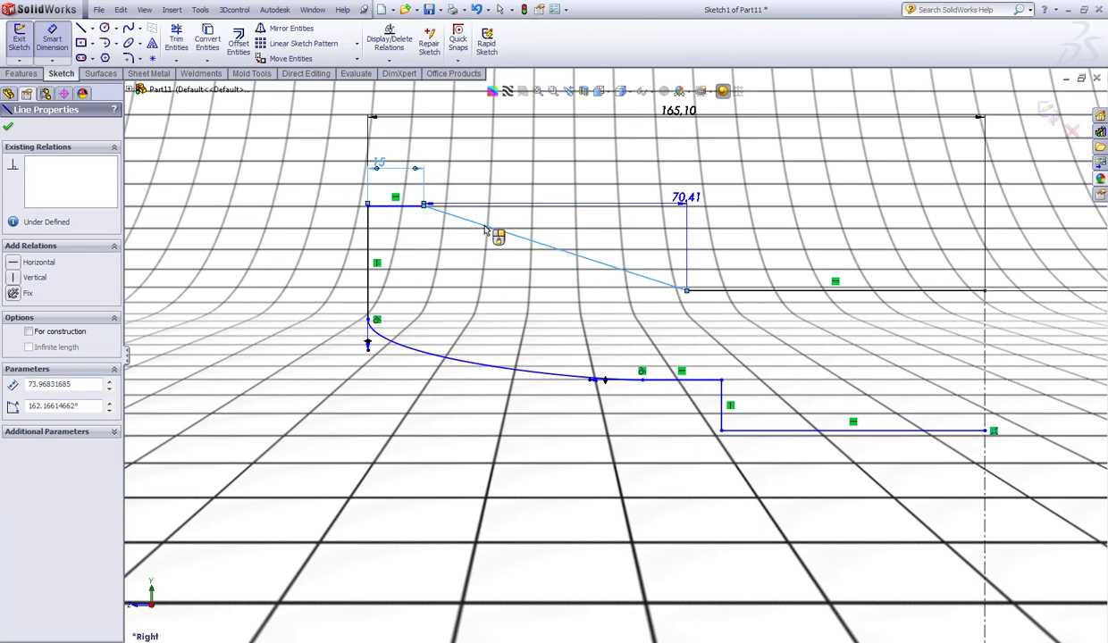
click(368, 245)
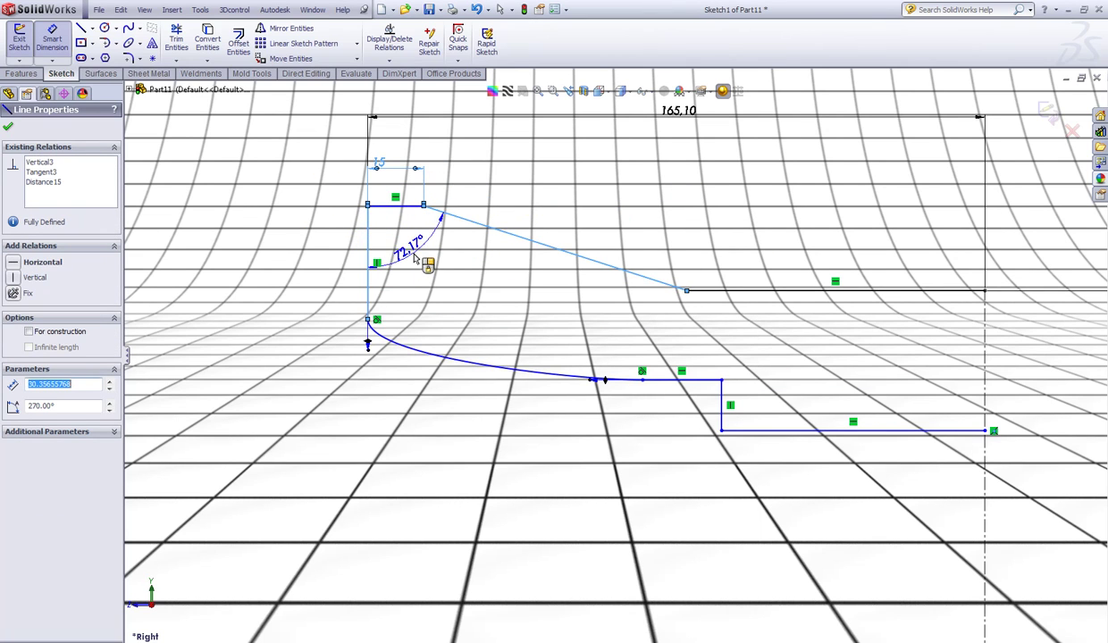
click(444, 281)
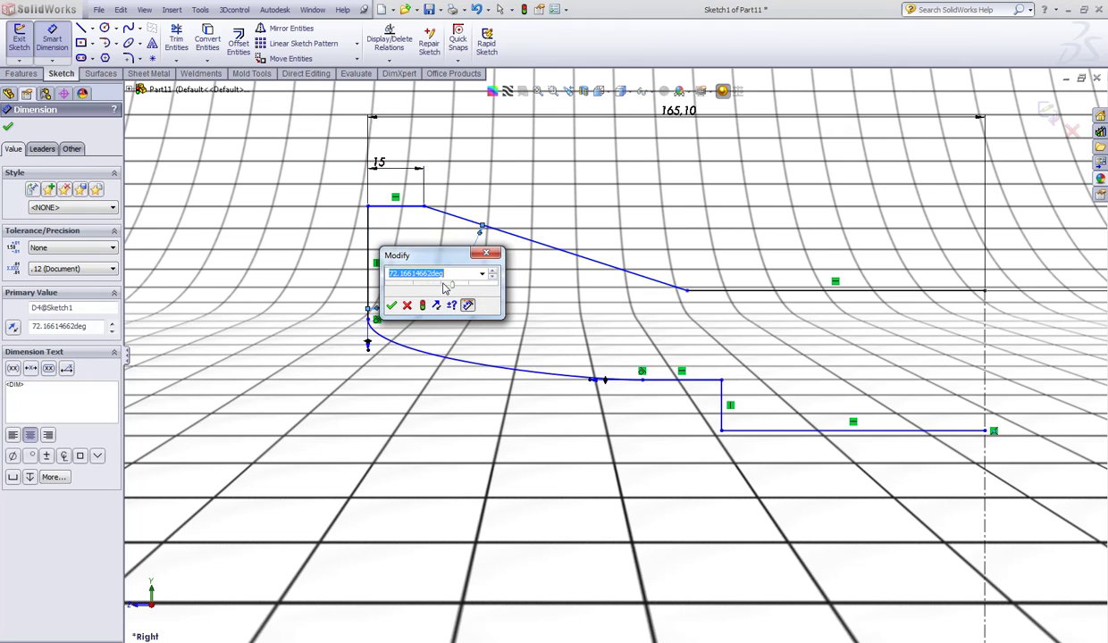
text(45)
key(Return)
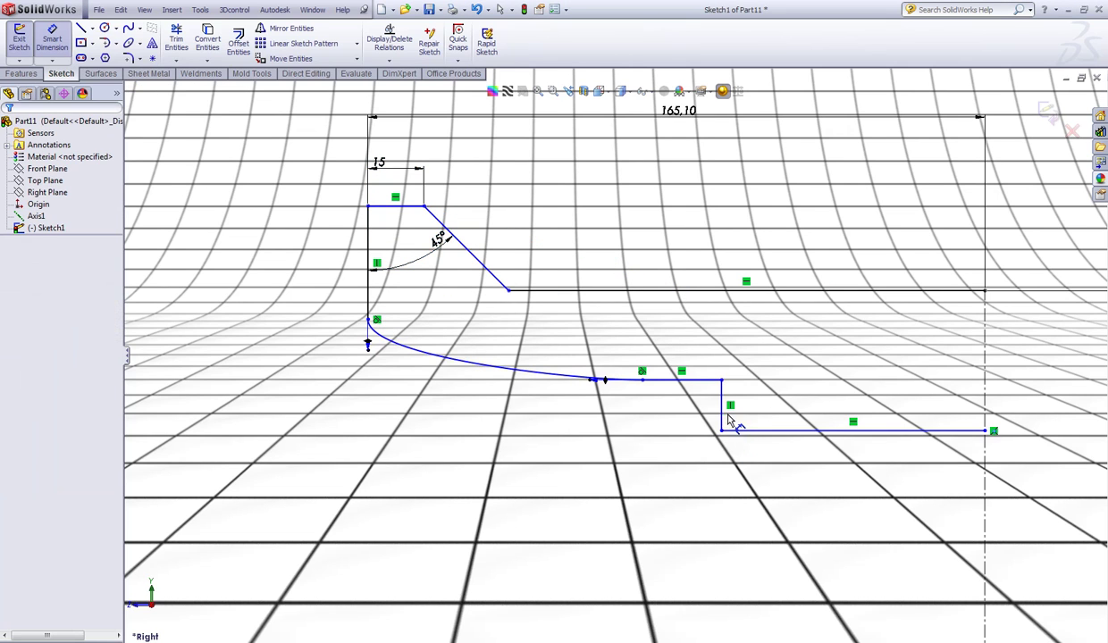
Dimension the horizontal distance between the inner profile's vertical step line and the centerline as 90 mm
click(722, 418)
click(984, 407)
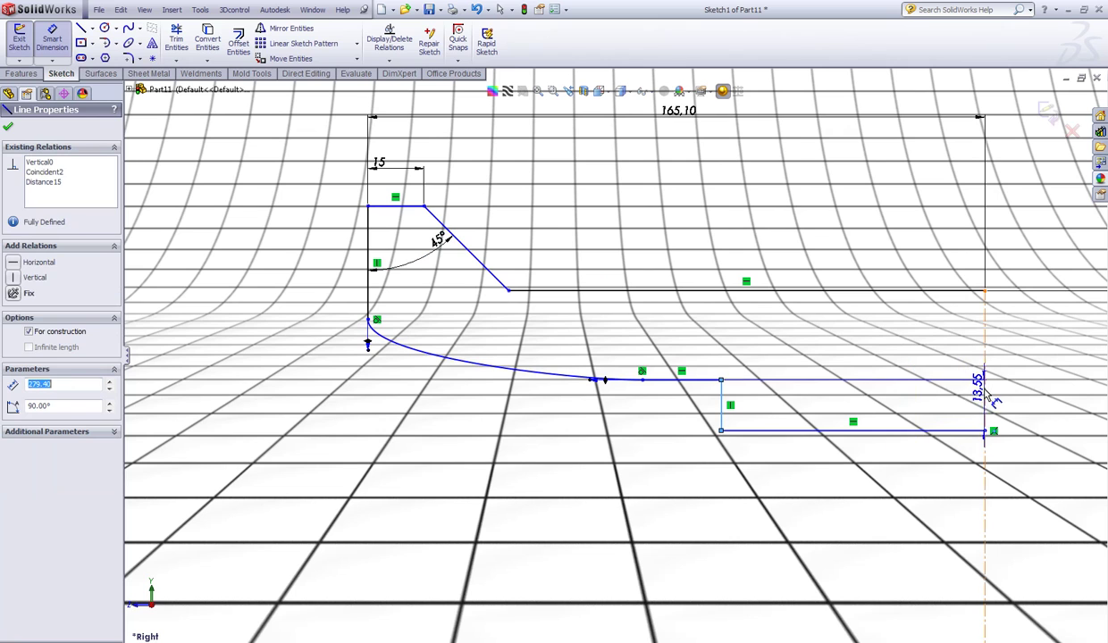
click(862, 528)
text(9)
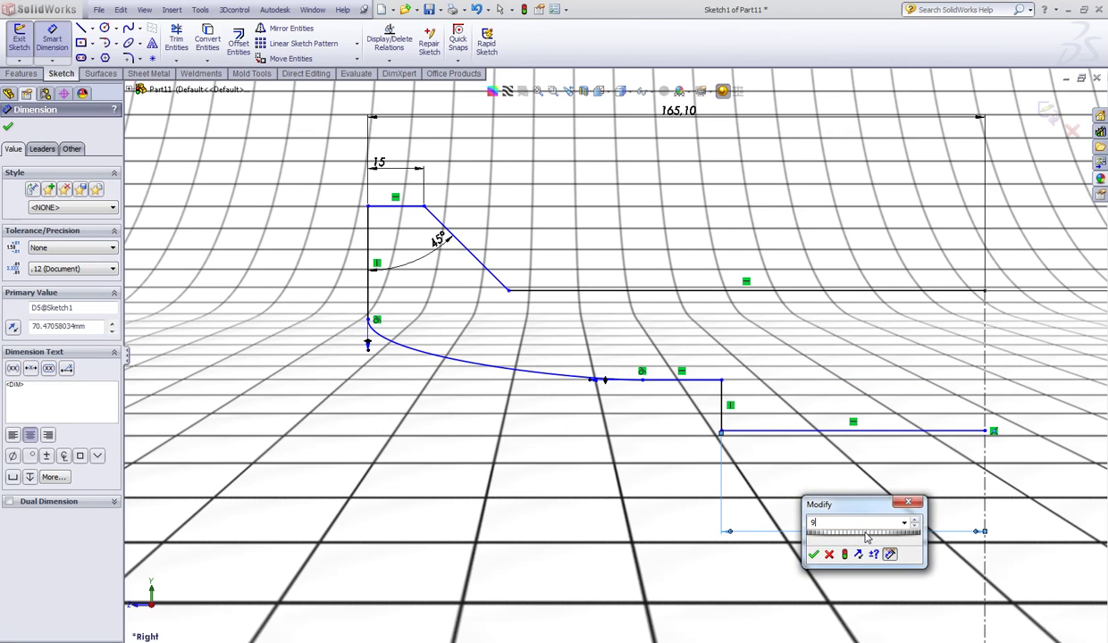
text(0)
key(Return)
click(563, 402)
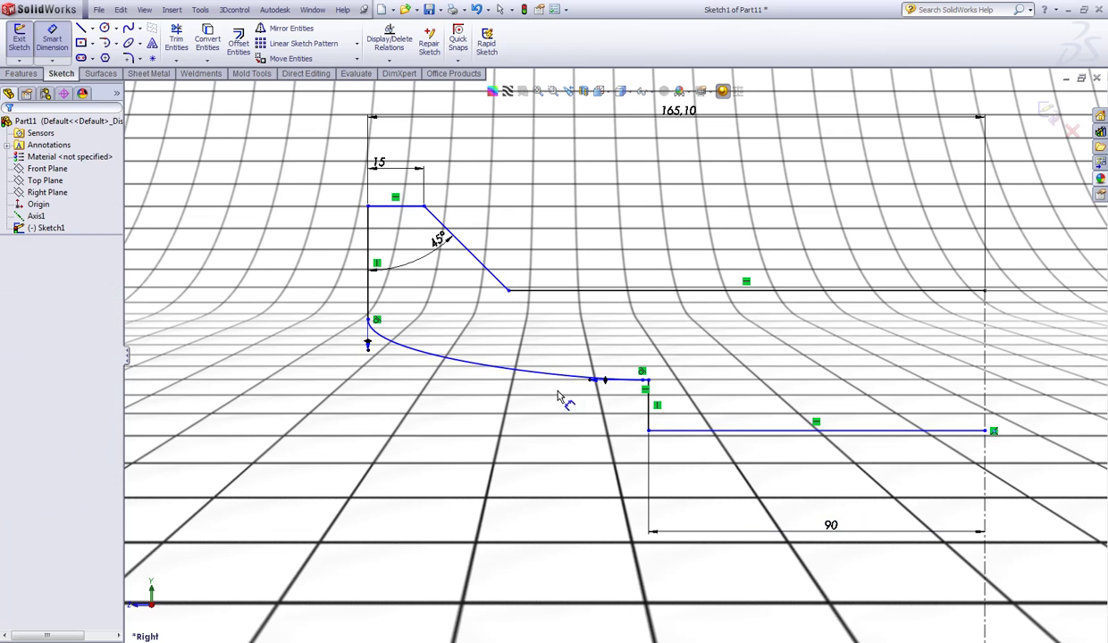
Dimension the length of the lip's vertical line as 20 mm
click(366, 287)
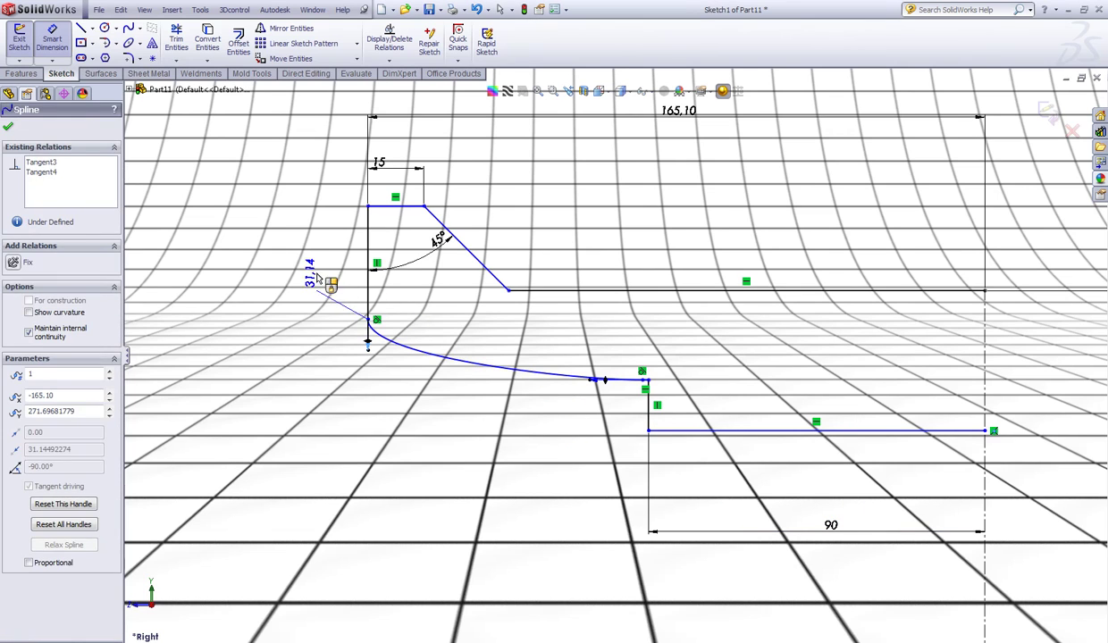
key(Escape)
click(52, 40)
click(367, 231)
click(326, 234)
text(20)
key(Return)
key(Escape)
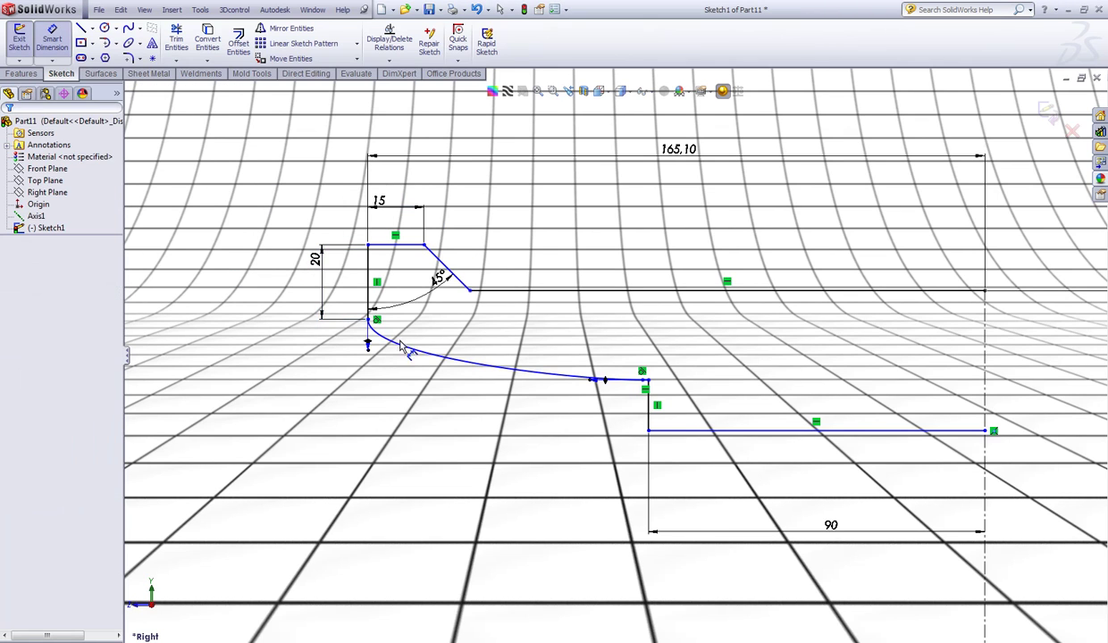
Dimension the vertical distance between the two end points of the spline as 20 mm
click(369, 321)
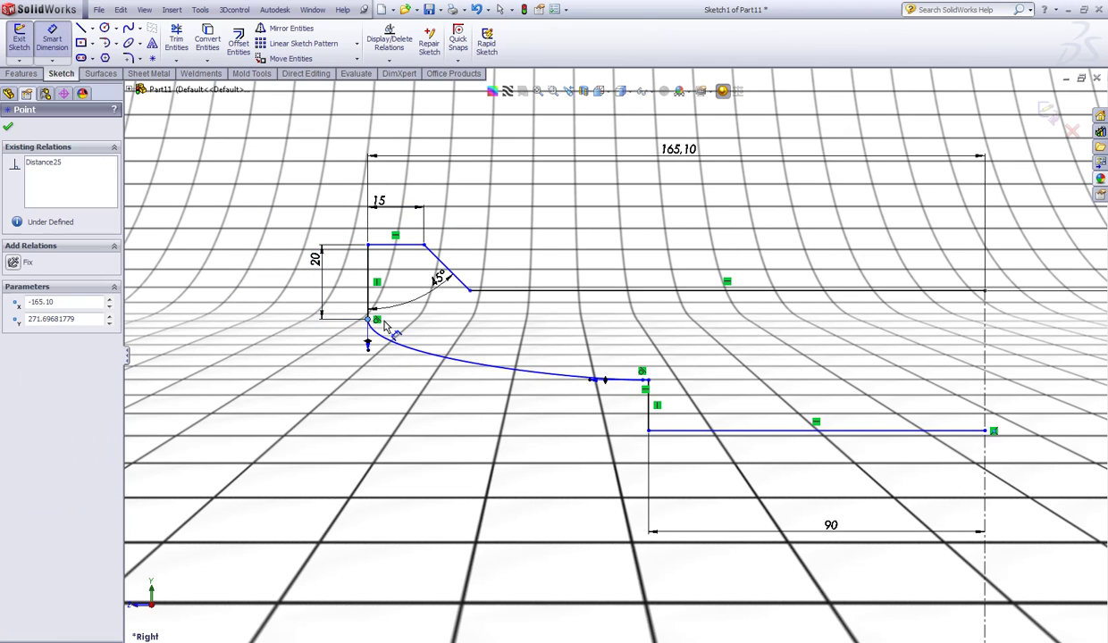
click(643, 380)
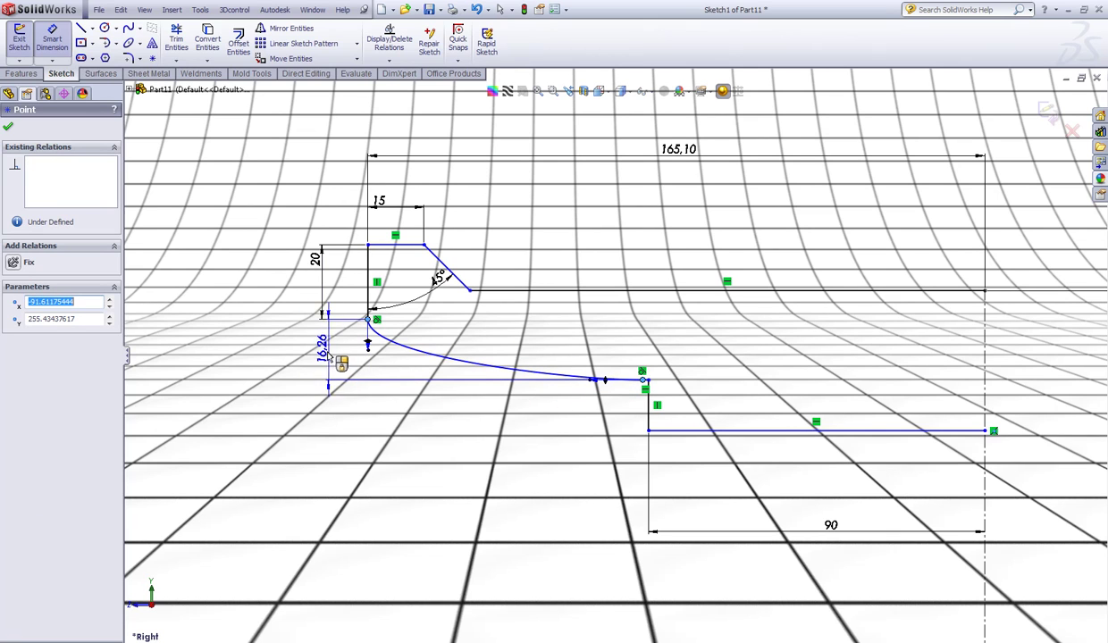
click(322, 359)
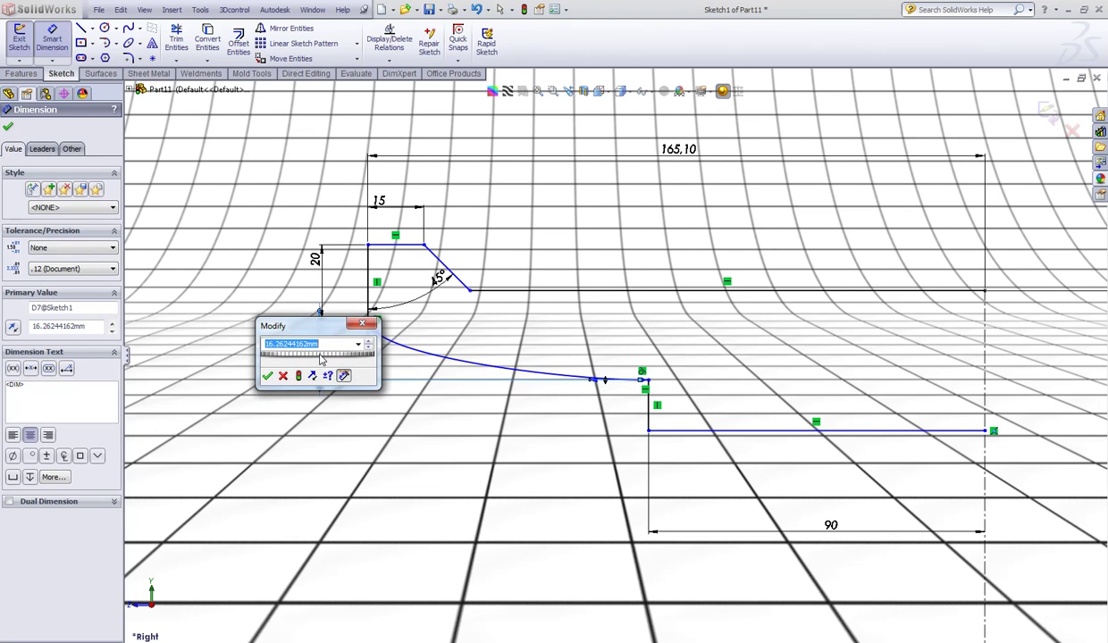
text(20)
key(Return)
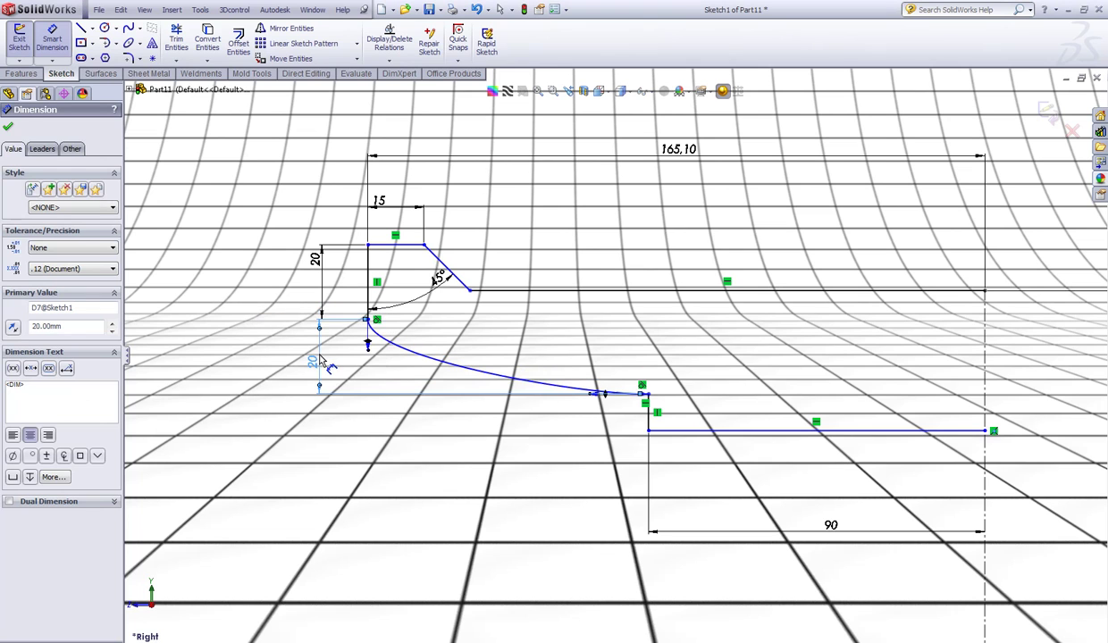
click(512, 497)
key(Escape)
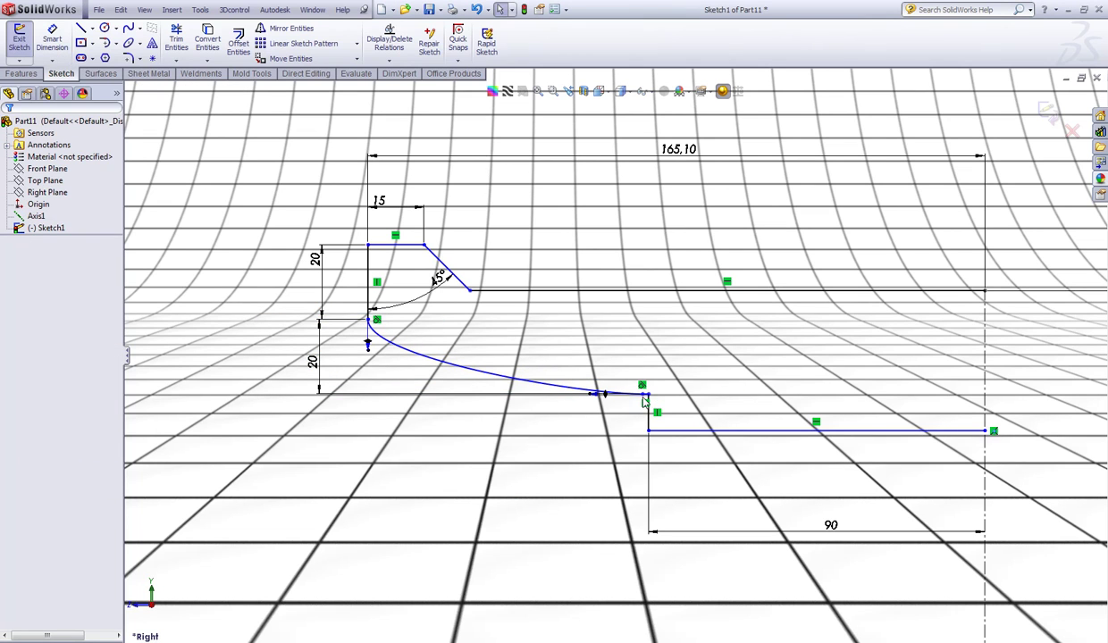
Pull the spline's inner end point closer to the lip and dimension the horizontal distance between the spline's ends as 31 mm
drag(645, 397, 487, 391)
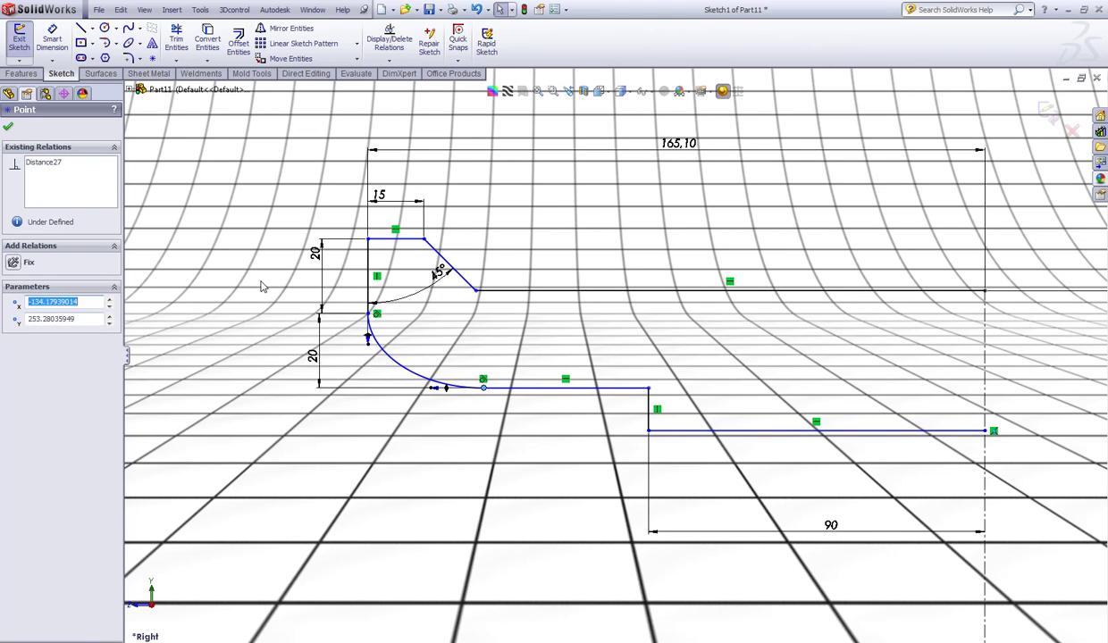
click(247, 266)
right_drag(219, 174, 226, 269)
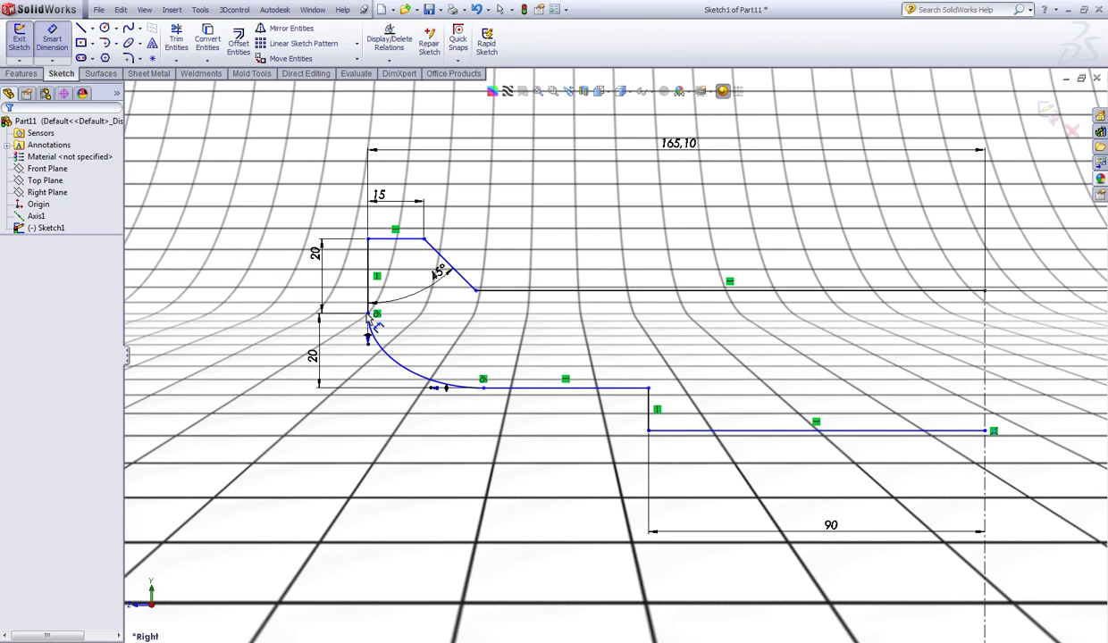
click(369, 313)
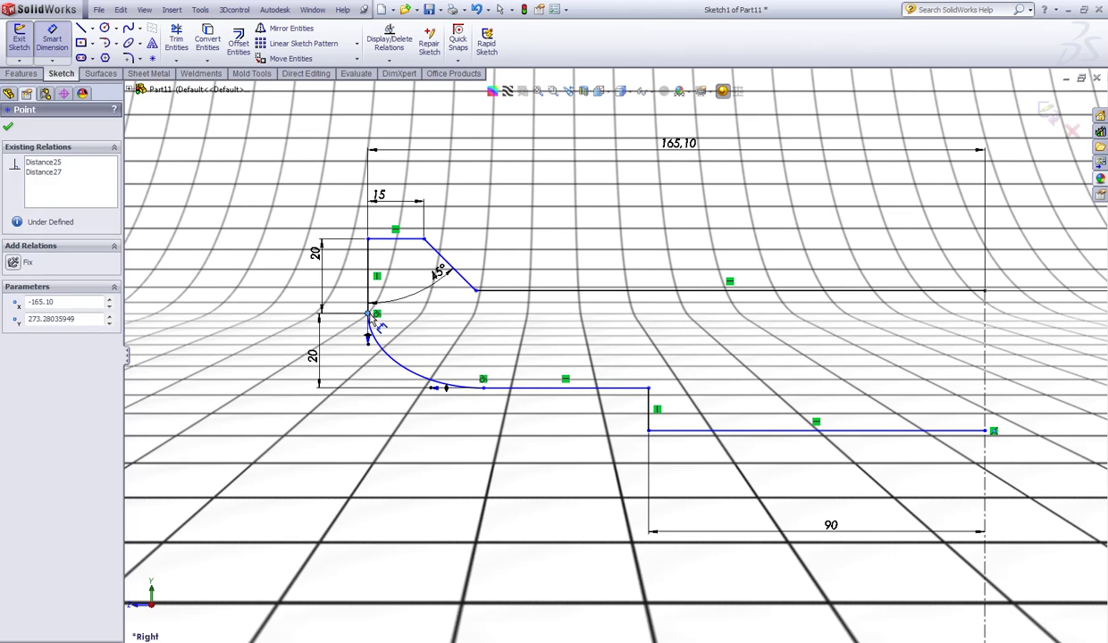
click(484, 388)
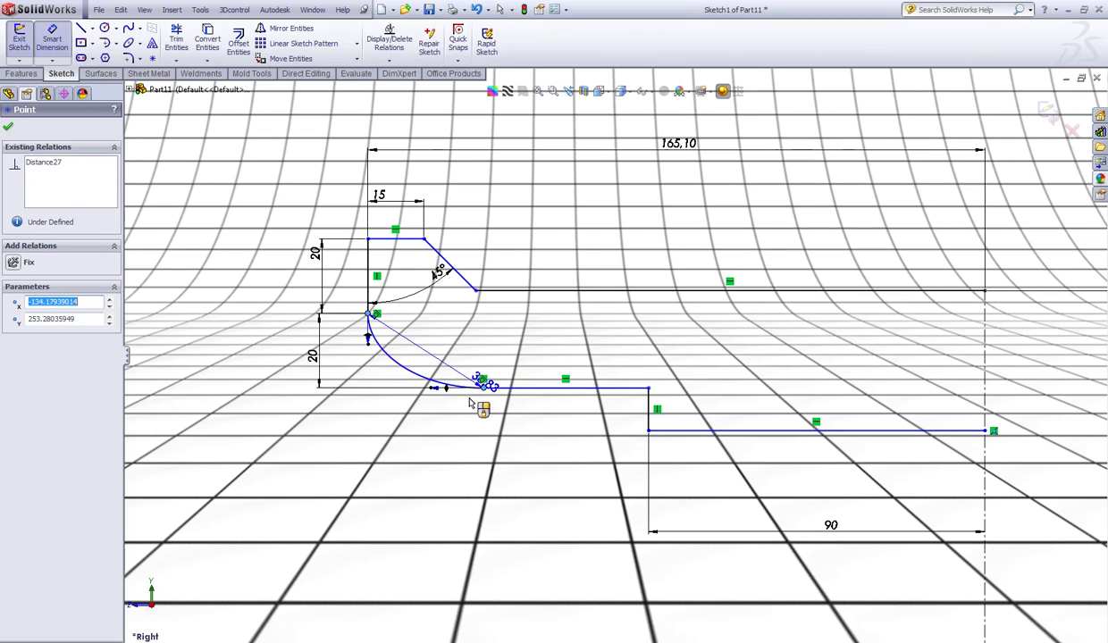
click(417, 450)
text(31)
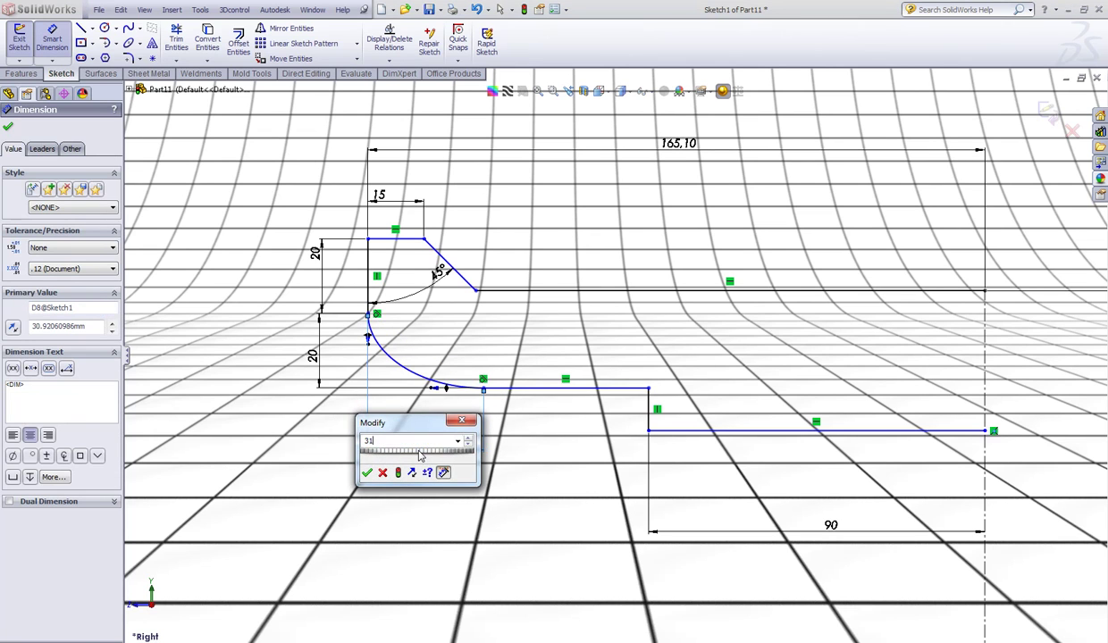
key(Return)
click(529, 446)
Dimension the vertical distance between the long outer horizontal line and the inner horizontal line beside the spline as 25 mm
click(423, 377)
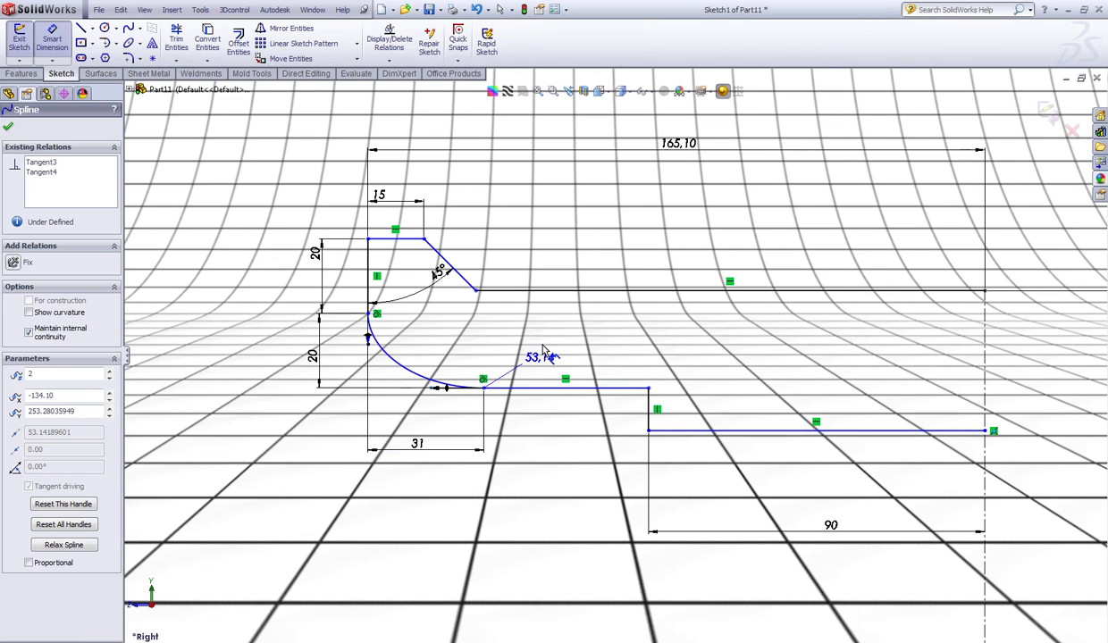
key(Escape)
click(52, 40)
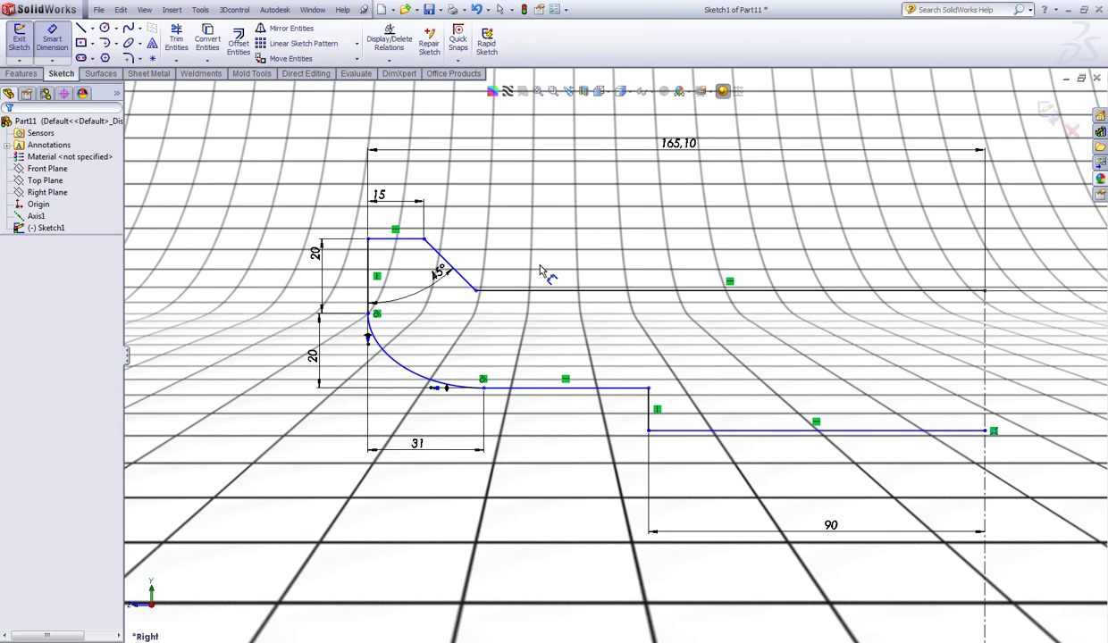
click(616, 388)
click(554, 290)
click(562, 342)
text(25)
key(Return)
Dimension the height of the inner profile's vertical step line as 20 mm
click(650, 409)
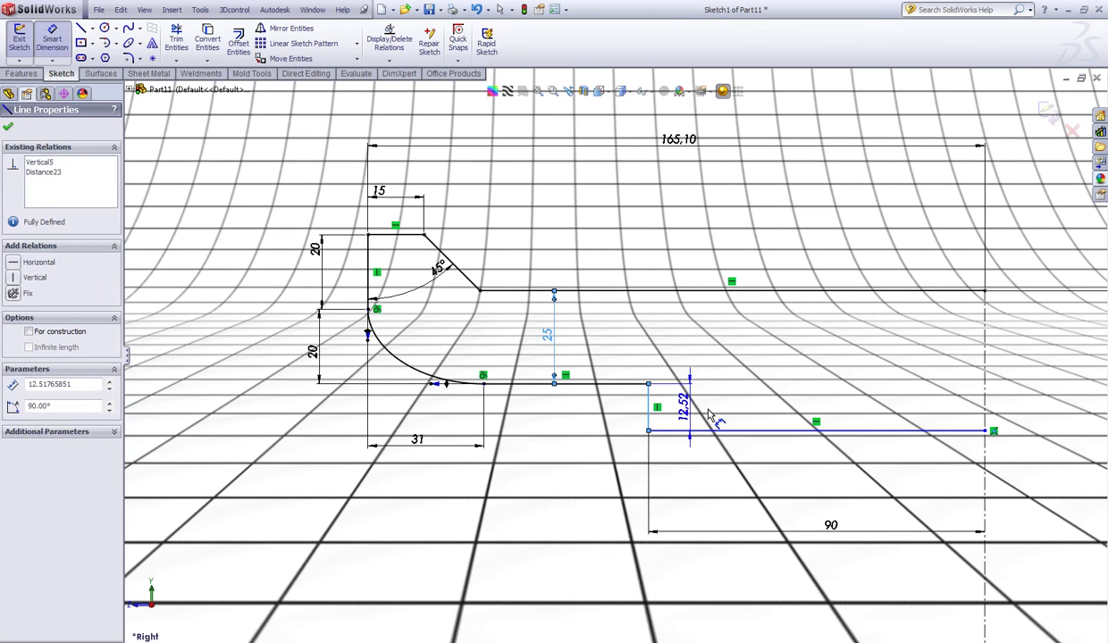
click(706, 413)
text(20)
key(Return)
click(451, 416)
Dimension the spline's tangent handle at the lip's vertical line as 55 mm
click(362, 338)
click(288, 360)
text(55)
key(Return)
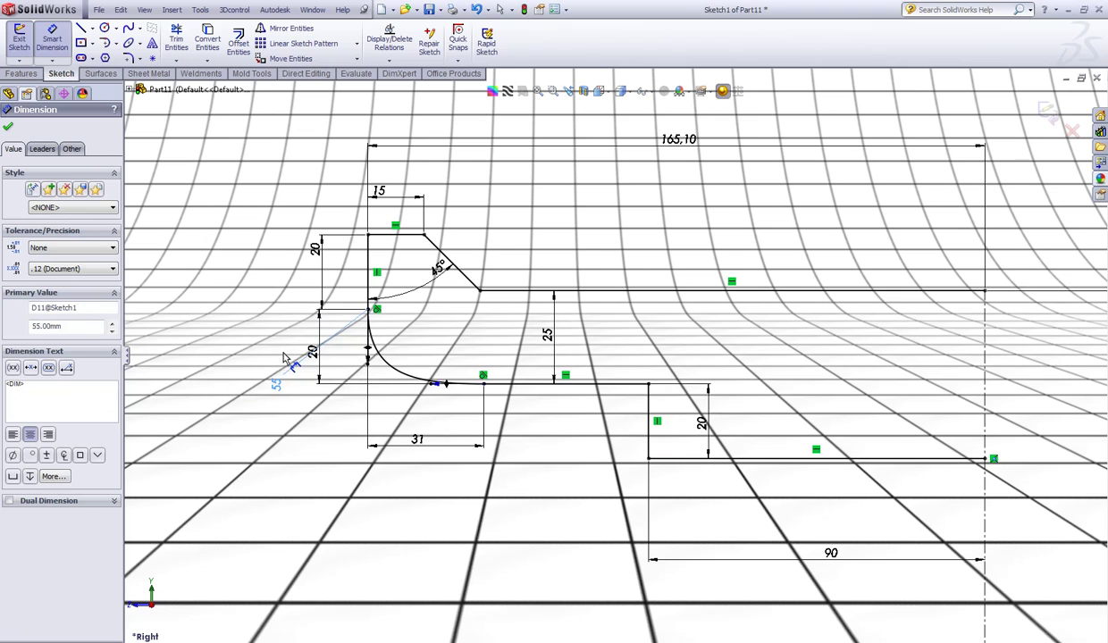
Dimension the spline's tangent handle at the inner horizontal line as 55 mm
click(439, 386)
click(420, 505)
text(55)
key(Return)
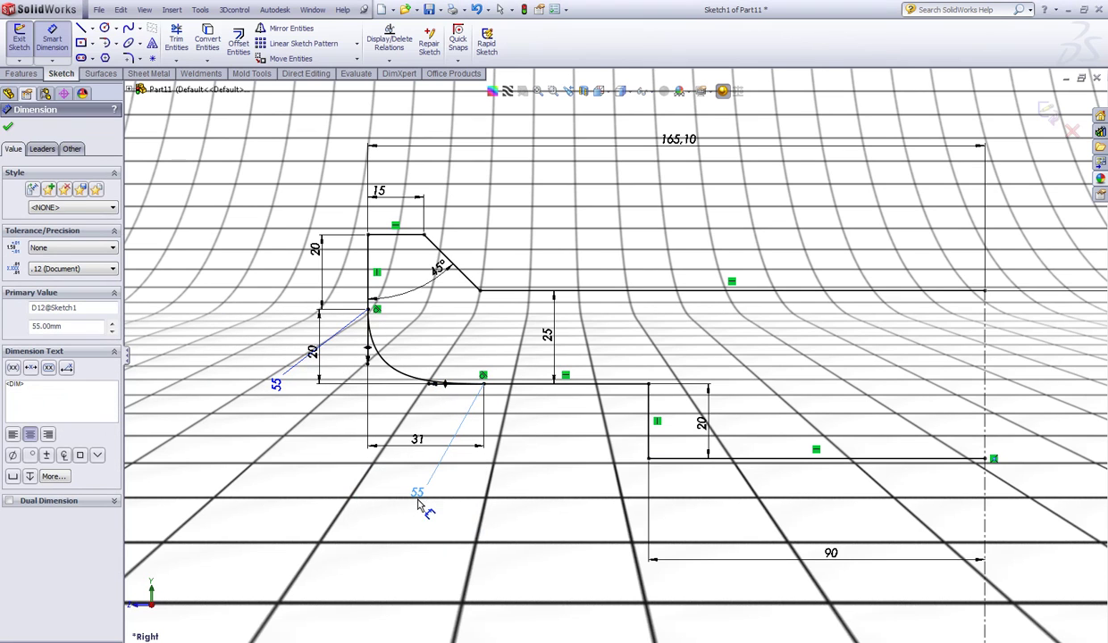
key(Escape)
scroll(795, 364, up, 7)
scroll(681, 349, down, 5)
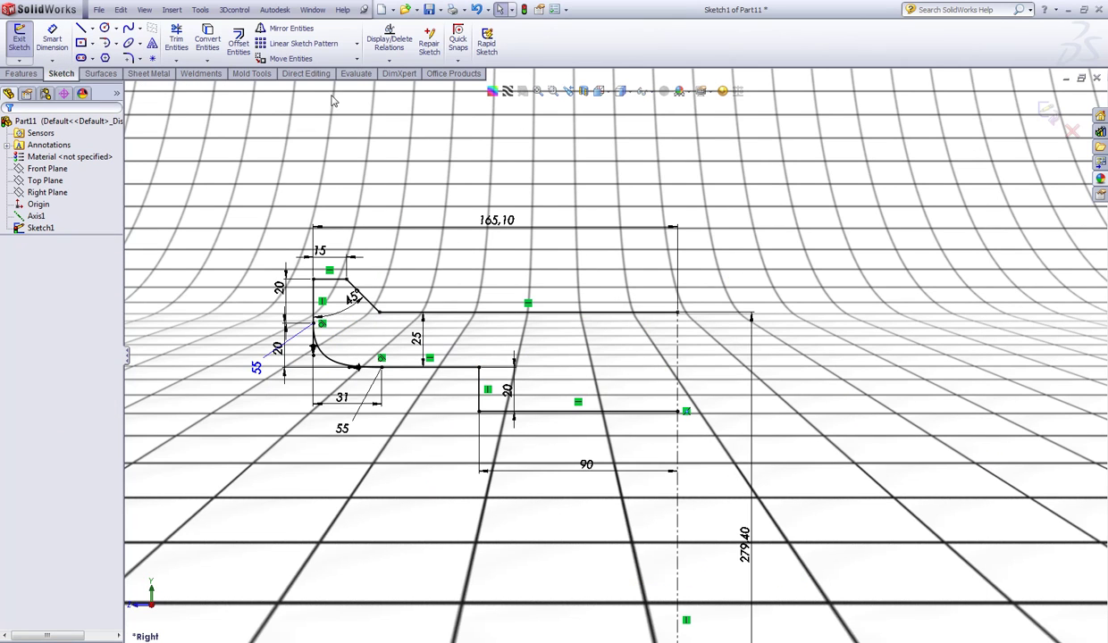
Mirror the short lip line, the slanted line, the long outer horizontal line and the lowest horizontal line about the vertical centerline
click(287, 28)
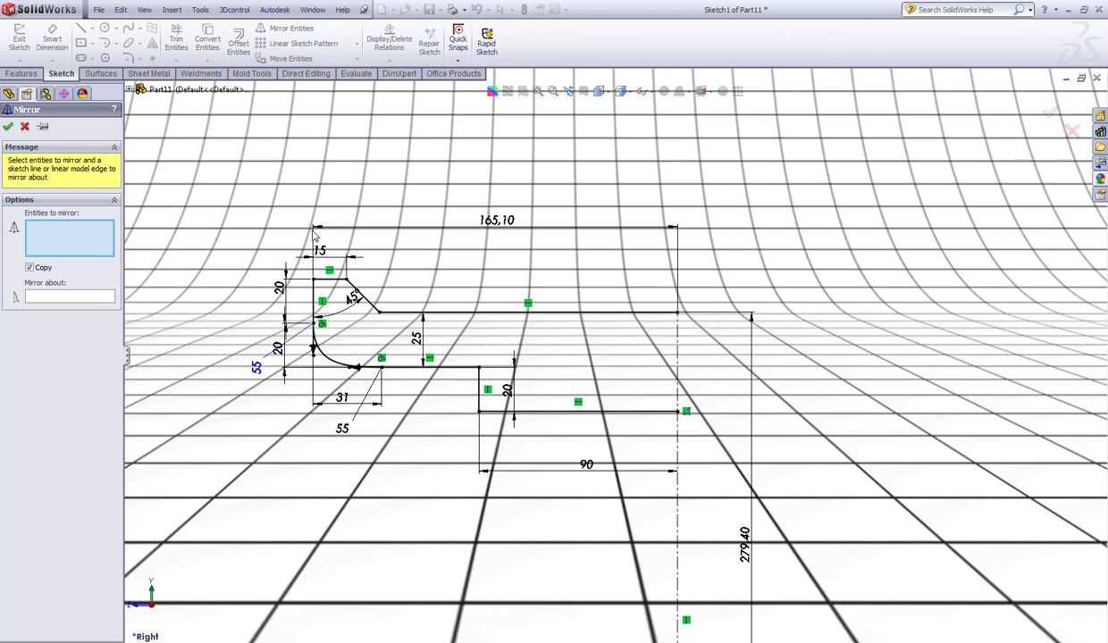
click(329, 281)
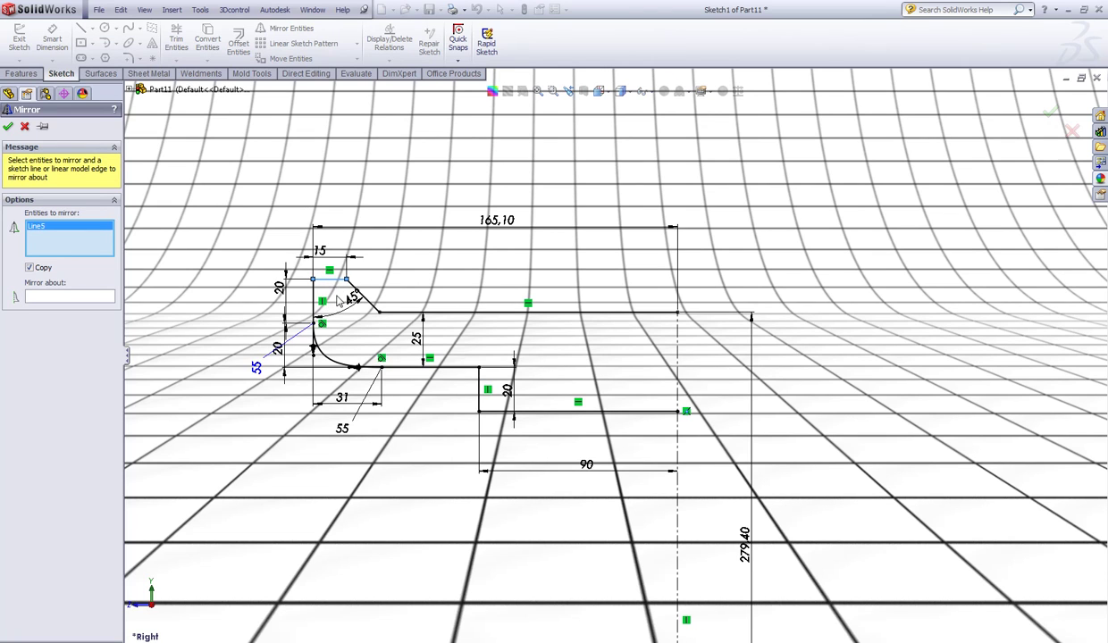
scroll(338, 300, down, 2)
click(401, 299)
click(518, 327)
click(662, 471)
click(55, 298)
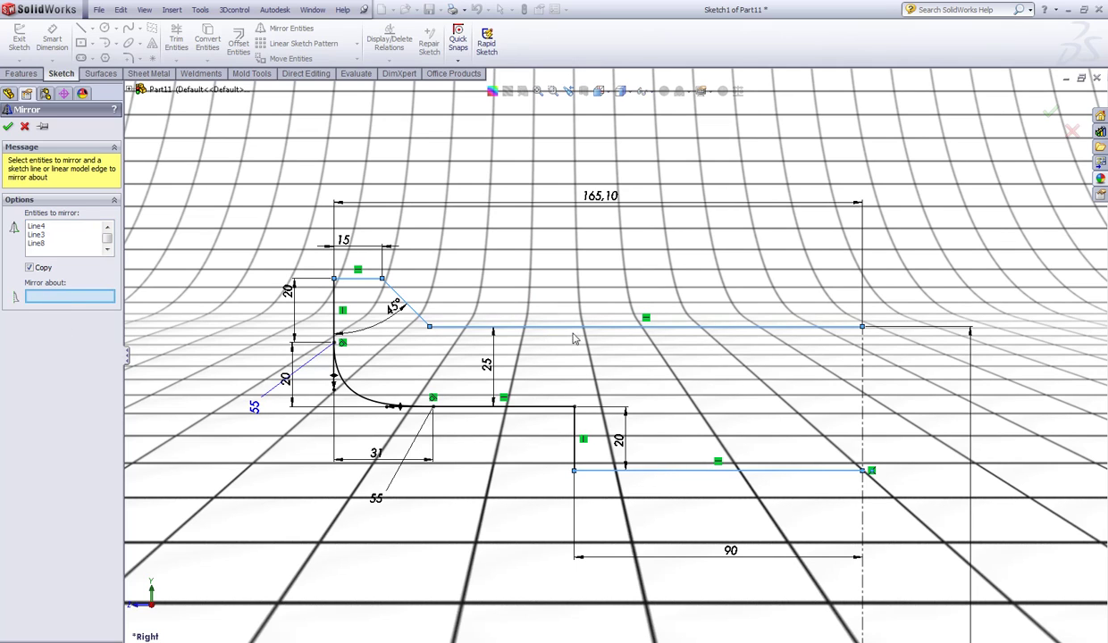
click(863, 384)
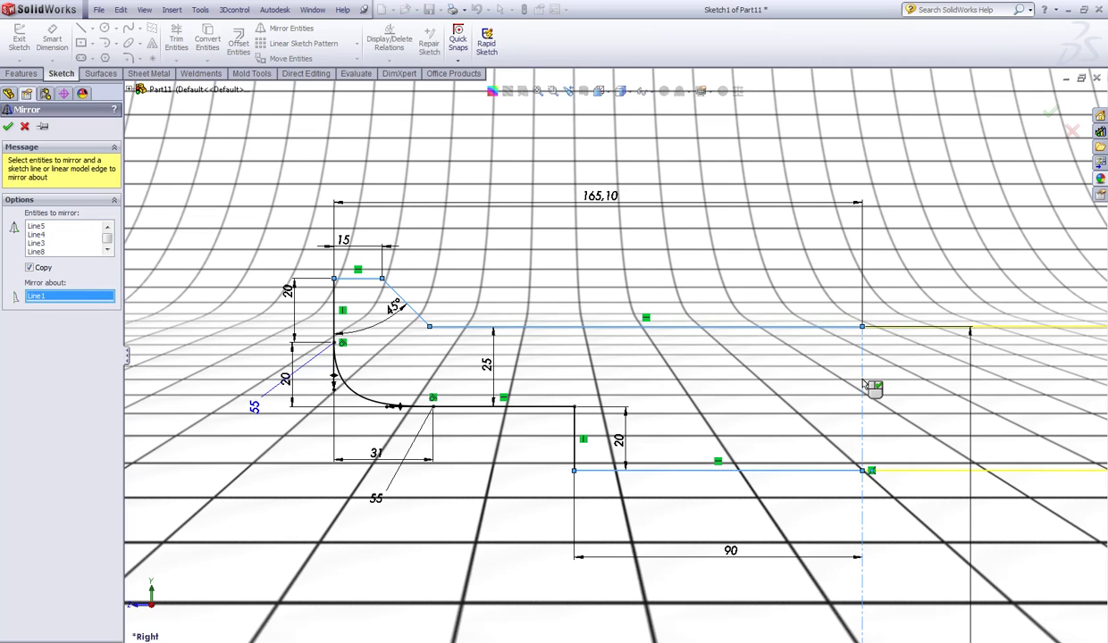
scroll(863, 384, up, 2)
right_click(863, 382)
scroll(860, 380, up, 3)
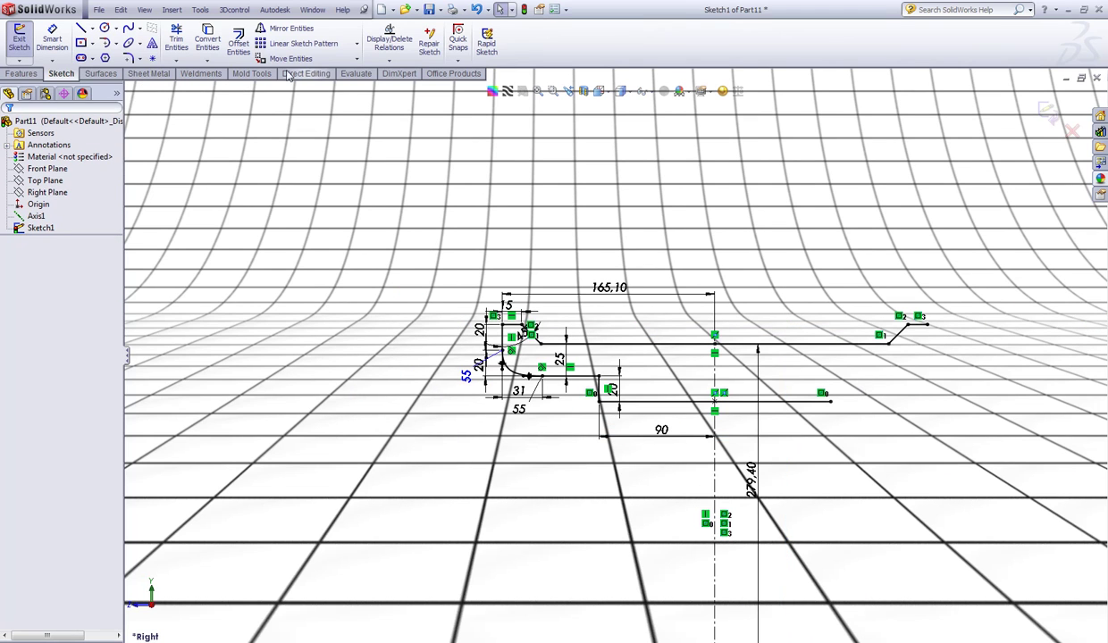
Close the mirrored half of the rim profile with a 60 mm vertical line and a horizontal line back to the mirrored lower line
click(80, 27)
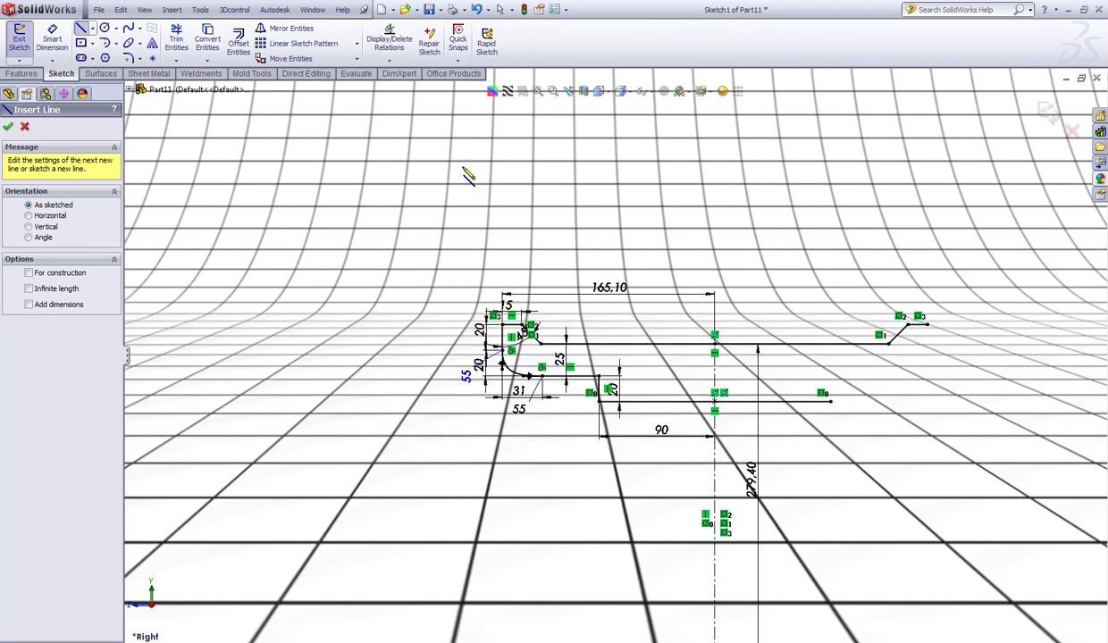
click(927, 330)
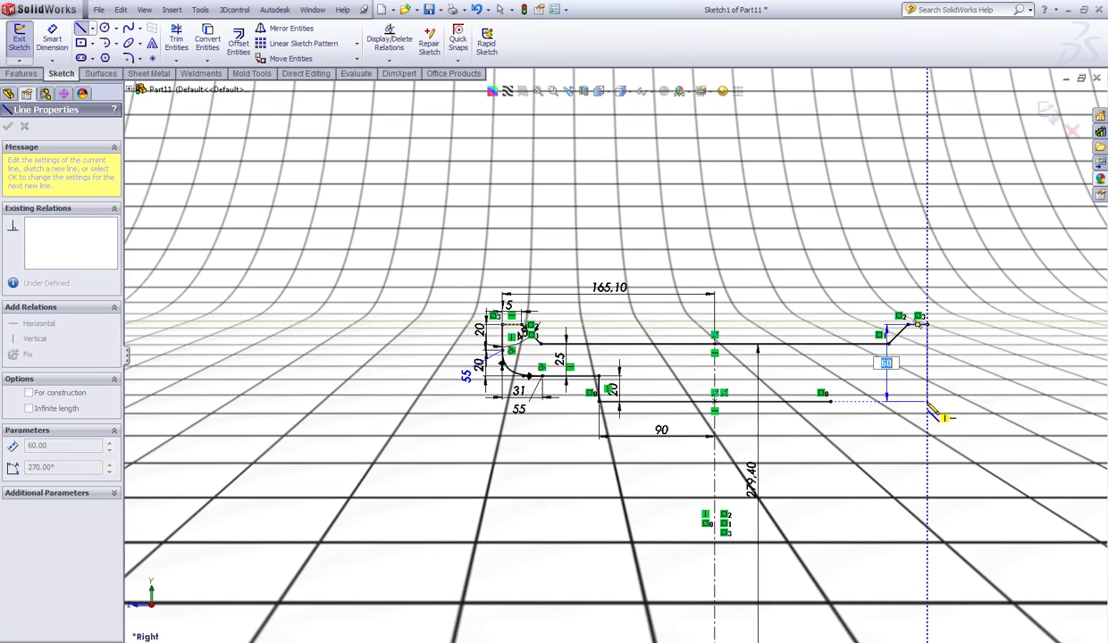
click(926, 402)
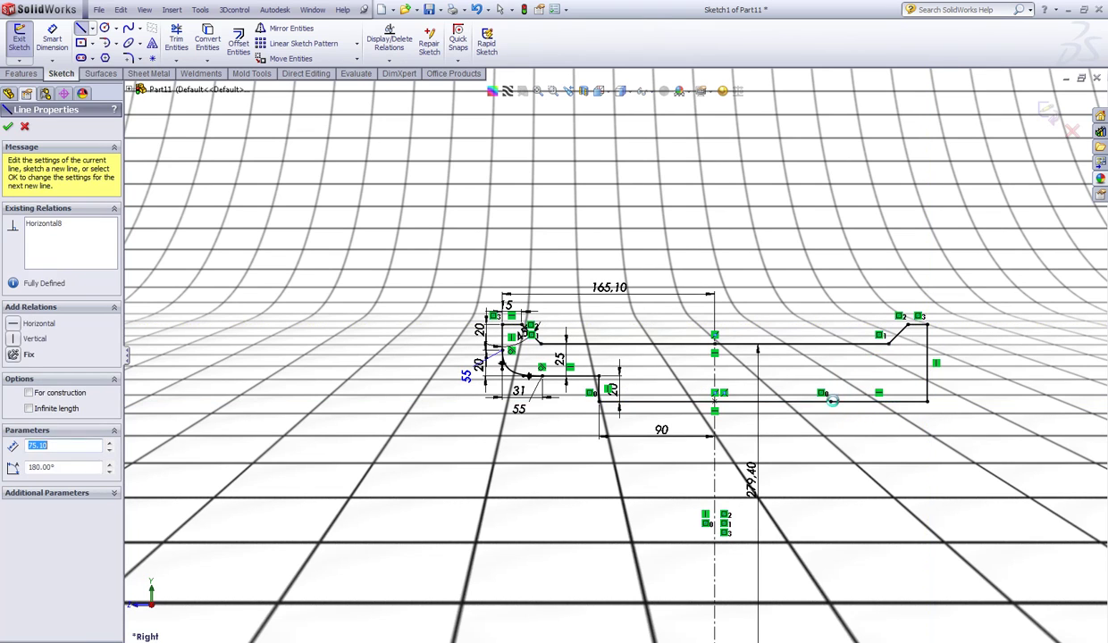
key(Escape)
Revolve the closed rim profile 360 degrees about Axis1 into a solid rim
scroll(835, 426, up, 2)
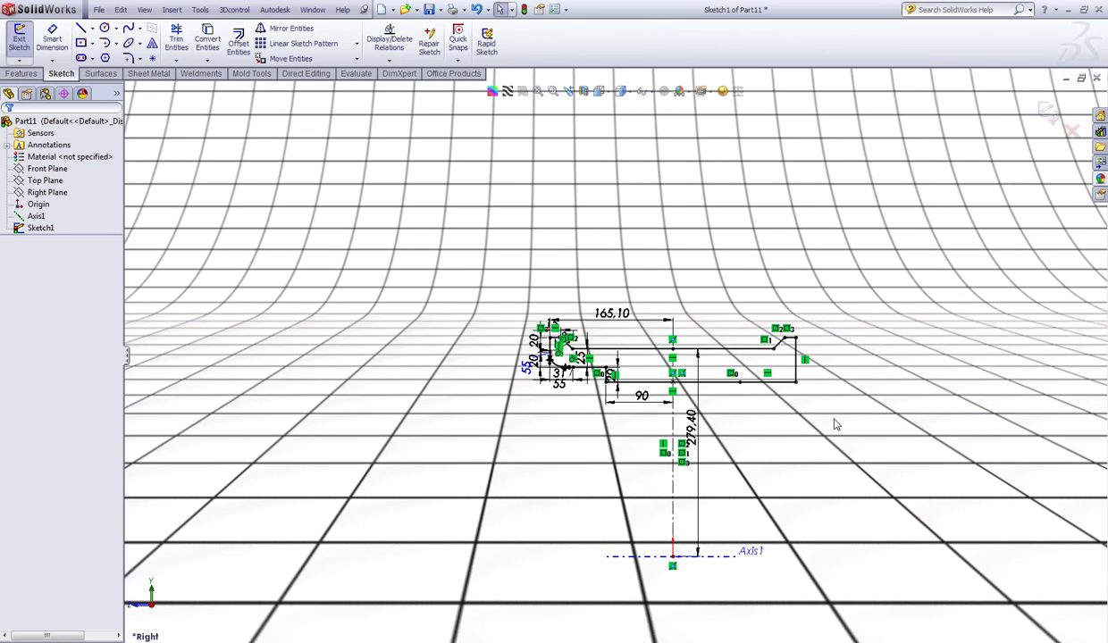
click(21, 73)
click(63, 40)
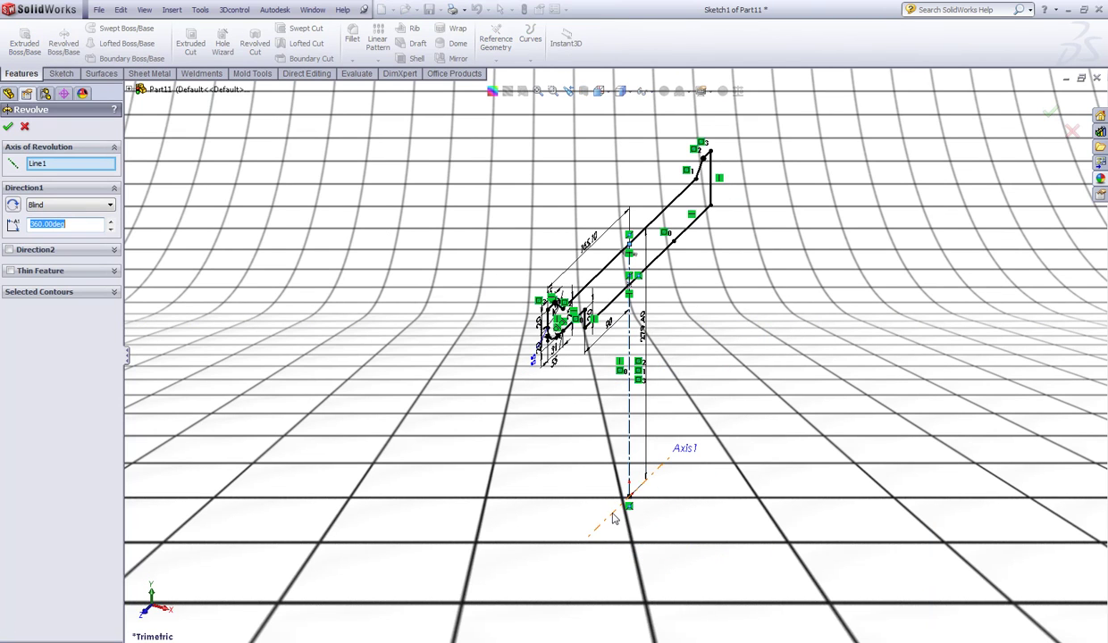
click(612, 519)
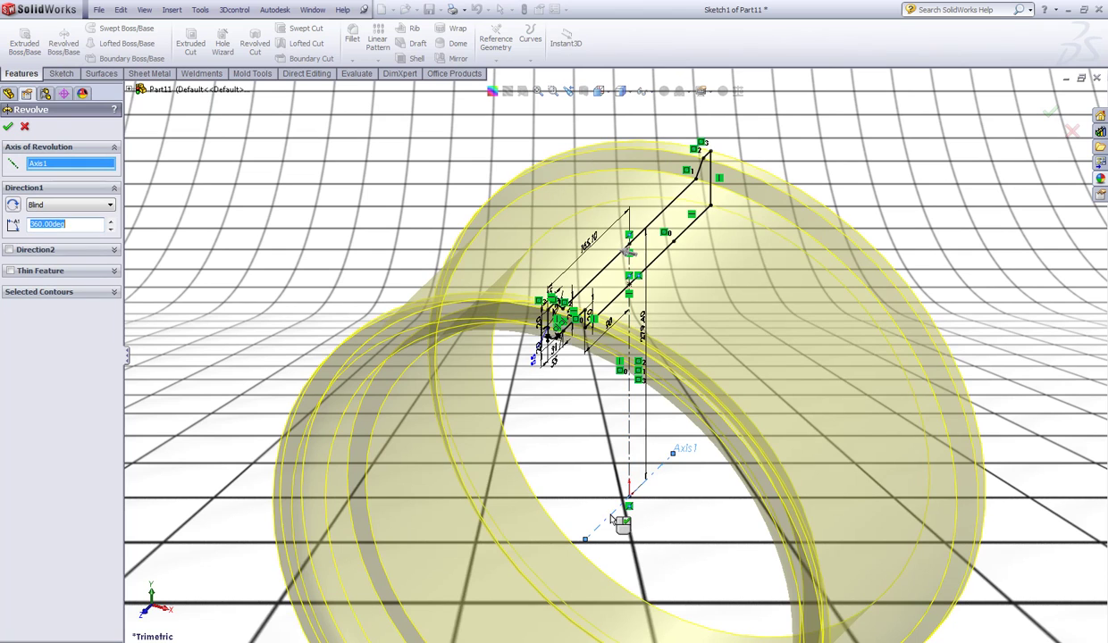
right_click(611, 515)
scroll(610, 515, up, 4)
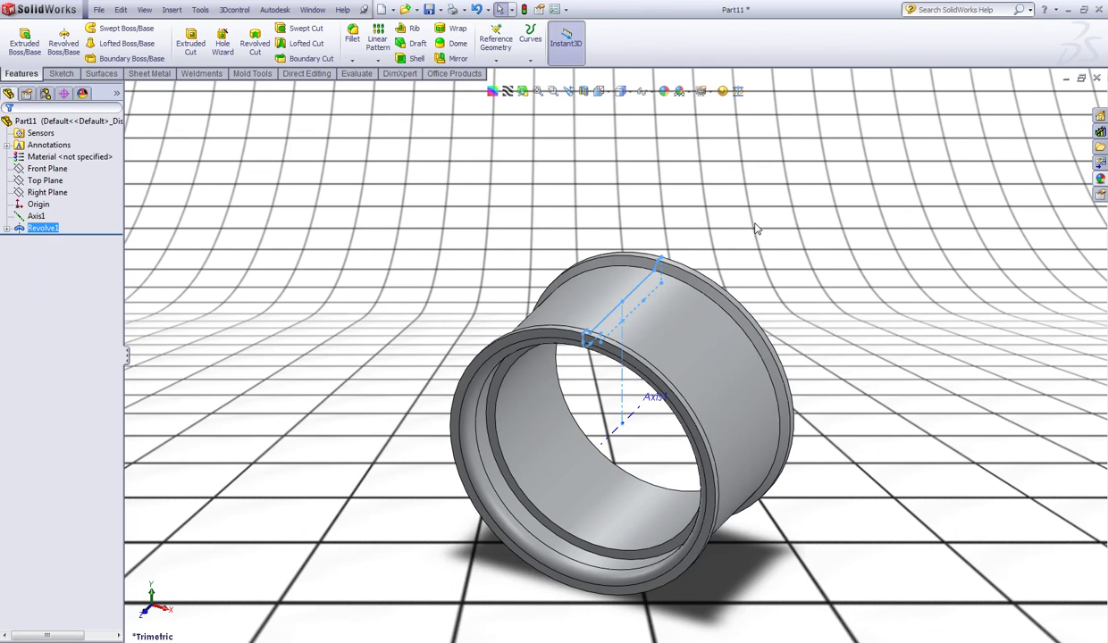
click(755, 225)
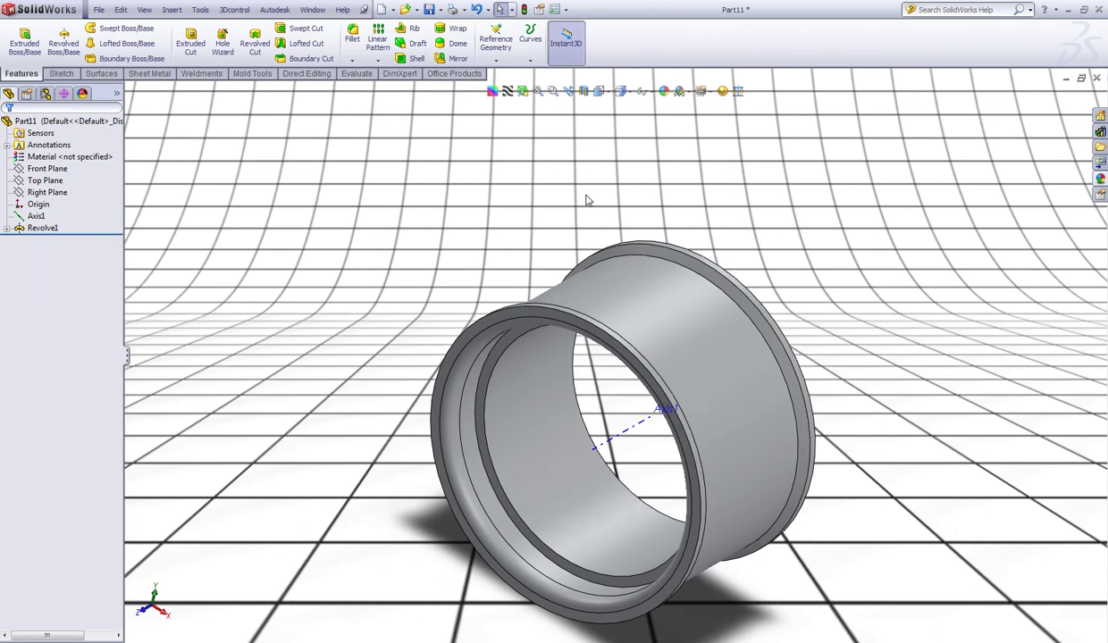
Start a new sketch on the Right Plane, section the rim along that plane and switch to the Right view
click(56, 193)
click(47, 194)
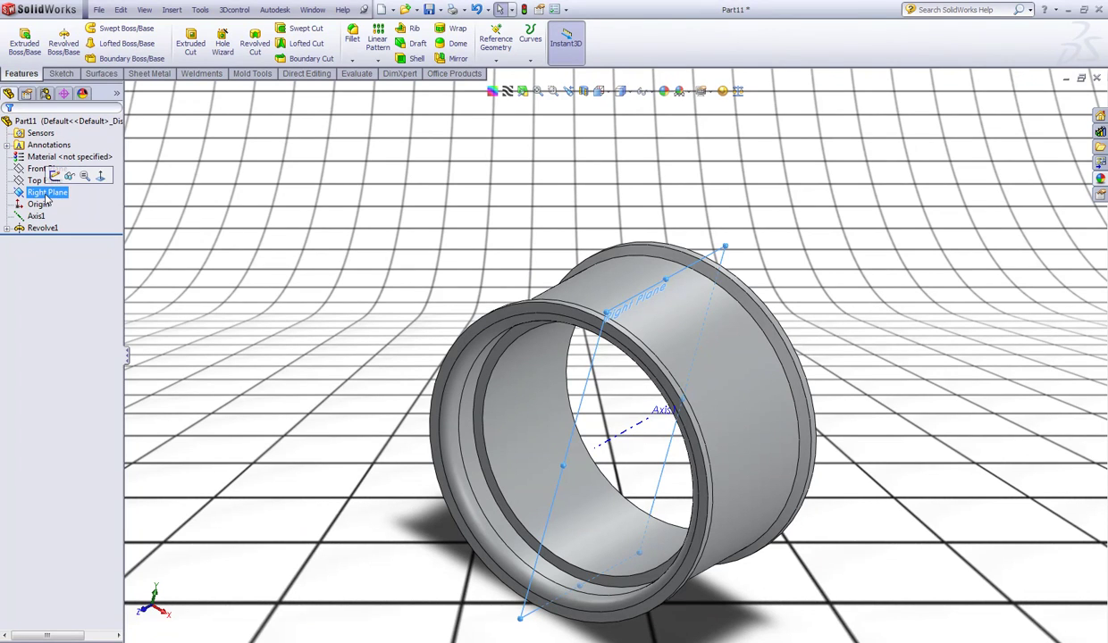
click(54, 176)
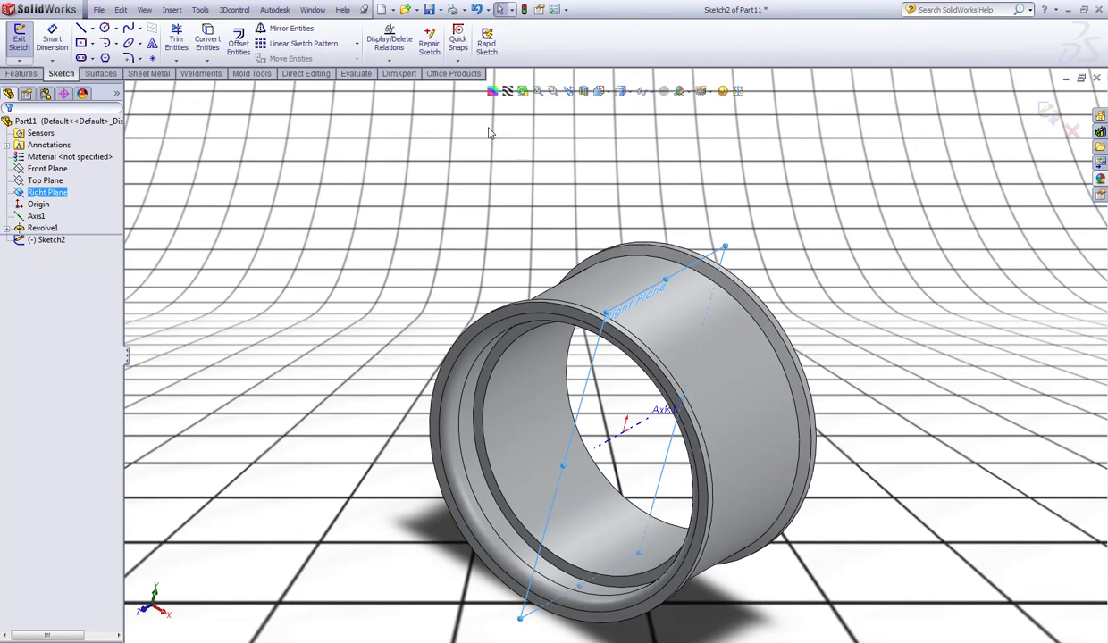
click(584, 93)
click(10, 128)
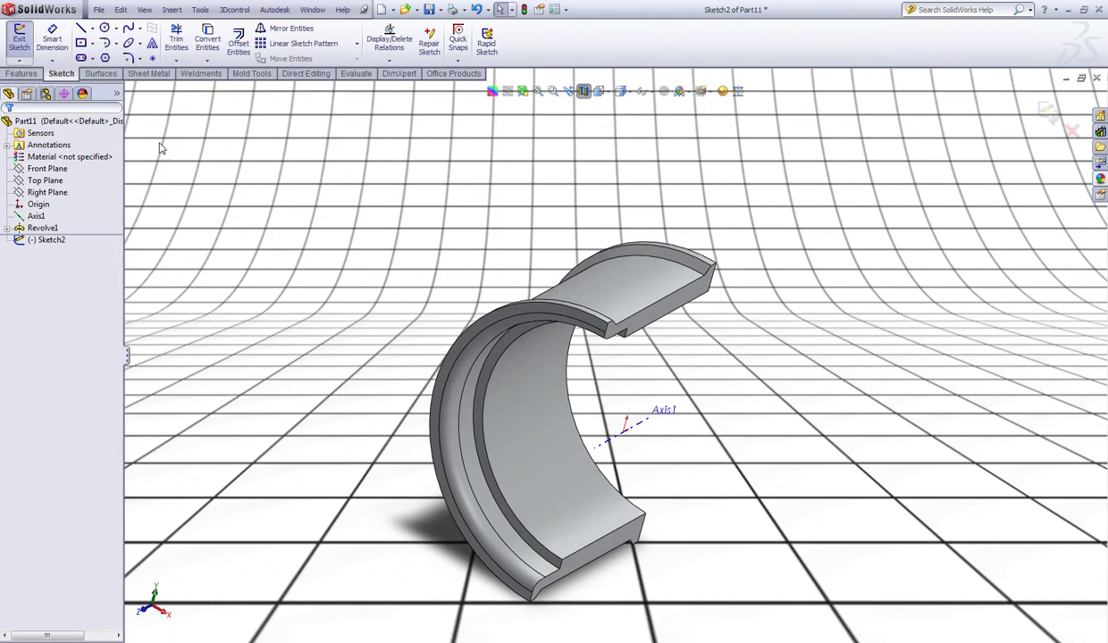
key(ctrl+4)
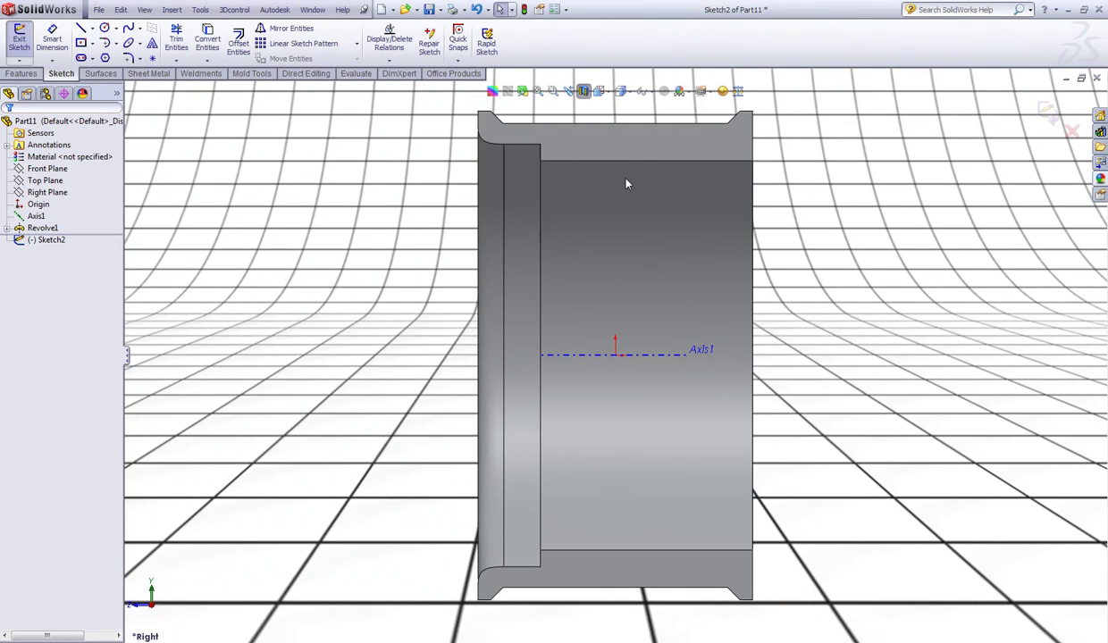
Sketch the spoke profile's front side: a line about 64 mm along Axis1, two slanted lines, and a short horizontal line to the rim's step corner
click(80, 28)
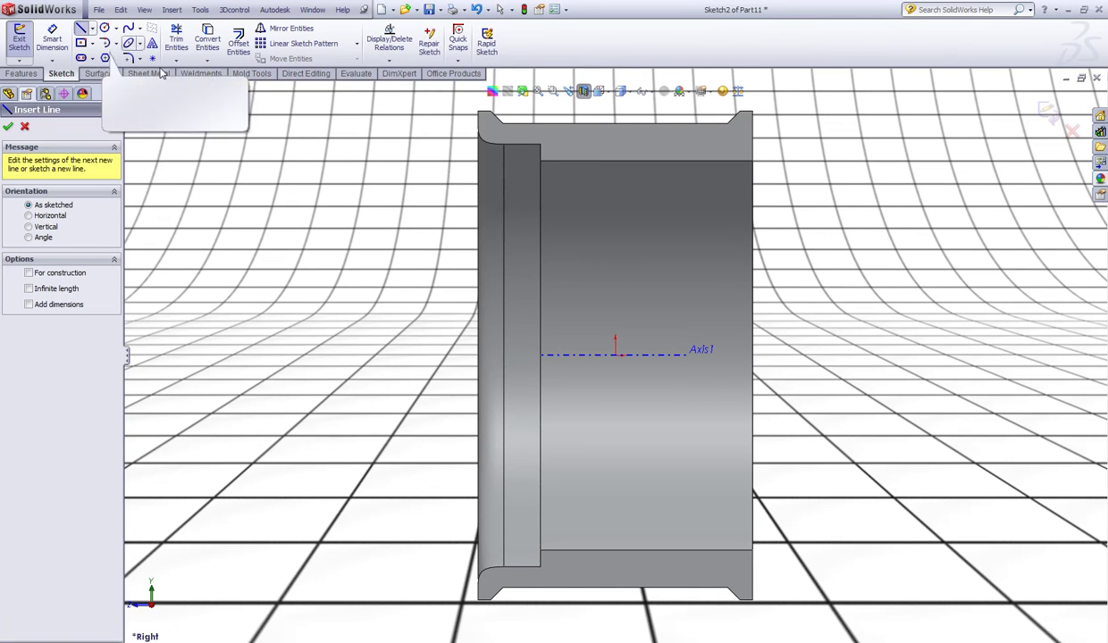
click(568, 354)
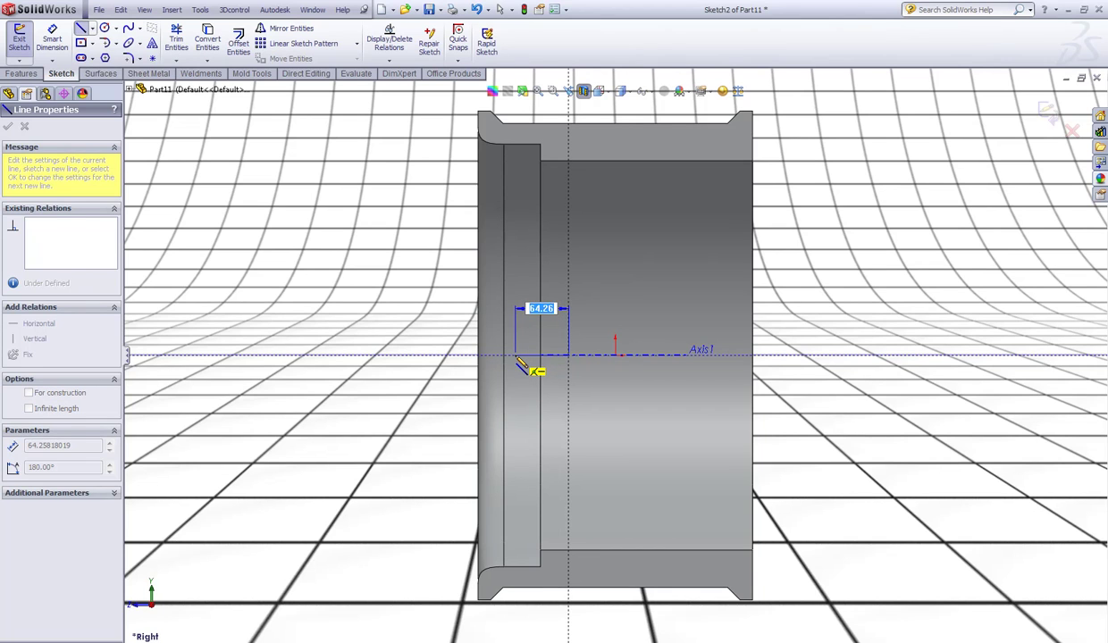
click(515, 355)
click(488, 247)
click(523, 144)
click(540, 143)
Close the spoke profile along the rim's step edge, with two slanted lines and a vertical line about 53 mm long down to the axis
click(540, 161)
click(540, 160)
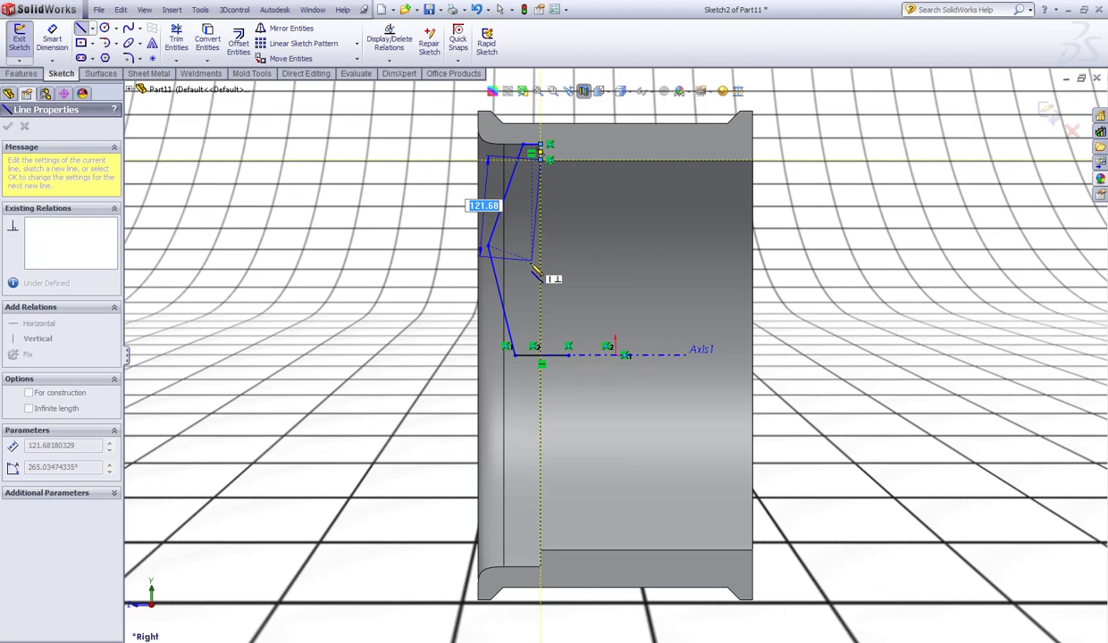
double_click(516, 260)
click(517, 260)
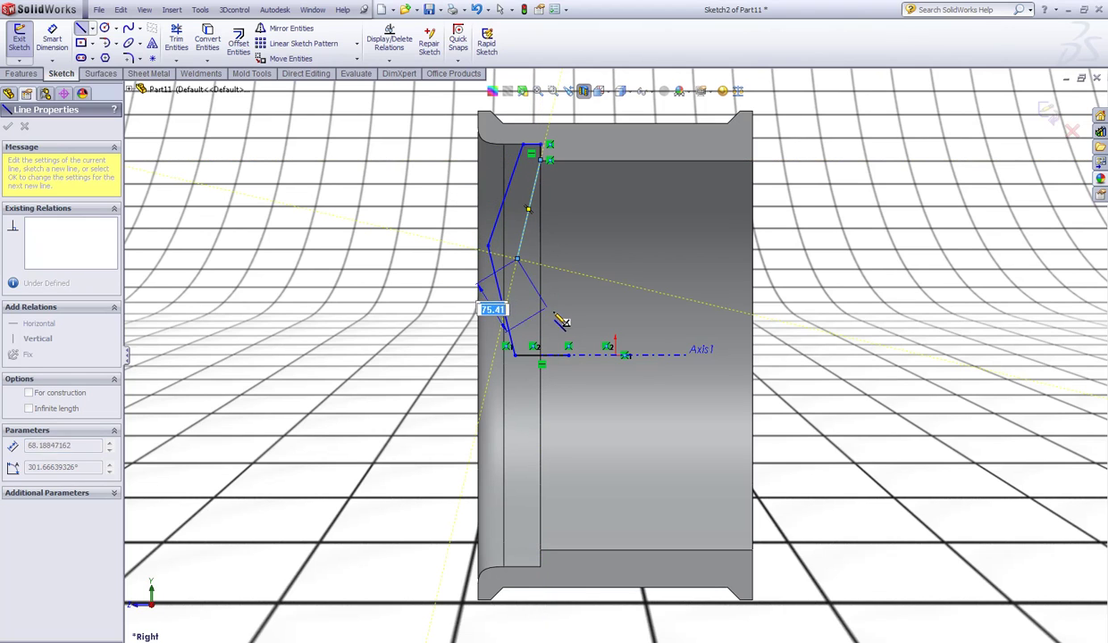
click(569, 312)
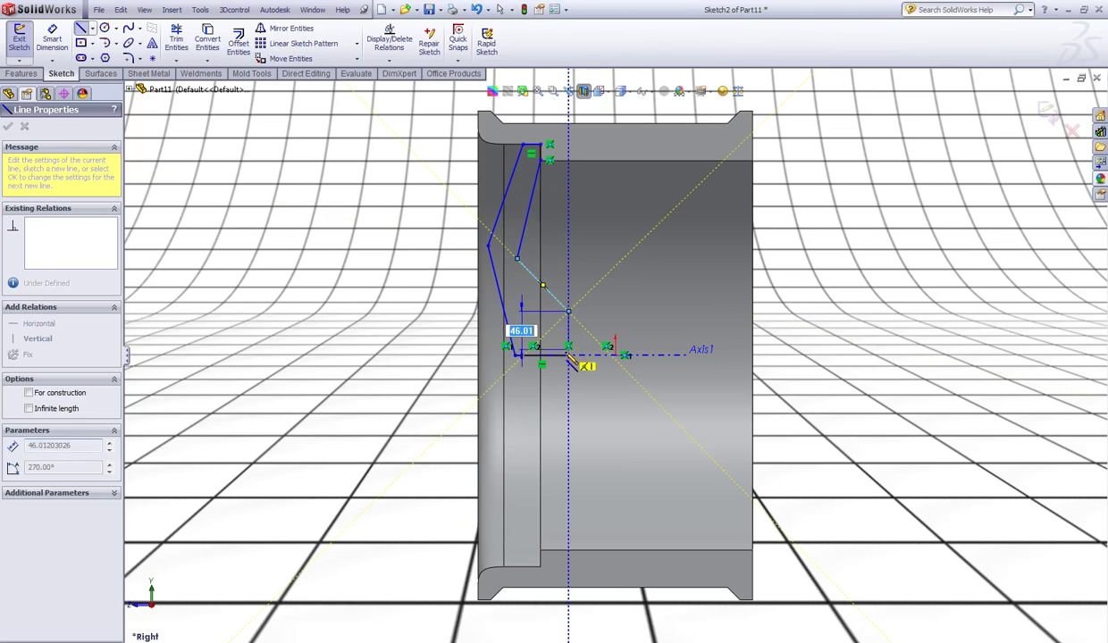
double_click(568, 355)
key(Escape)
Dimension the spoke profile's vertical hub line as 70 mm
scroll(526, 168, down, 2)
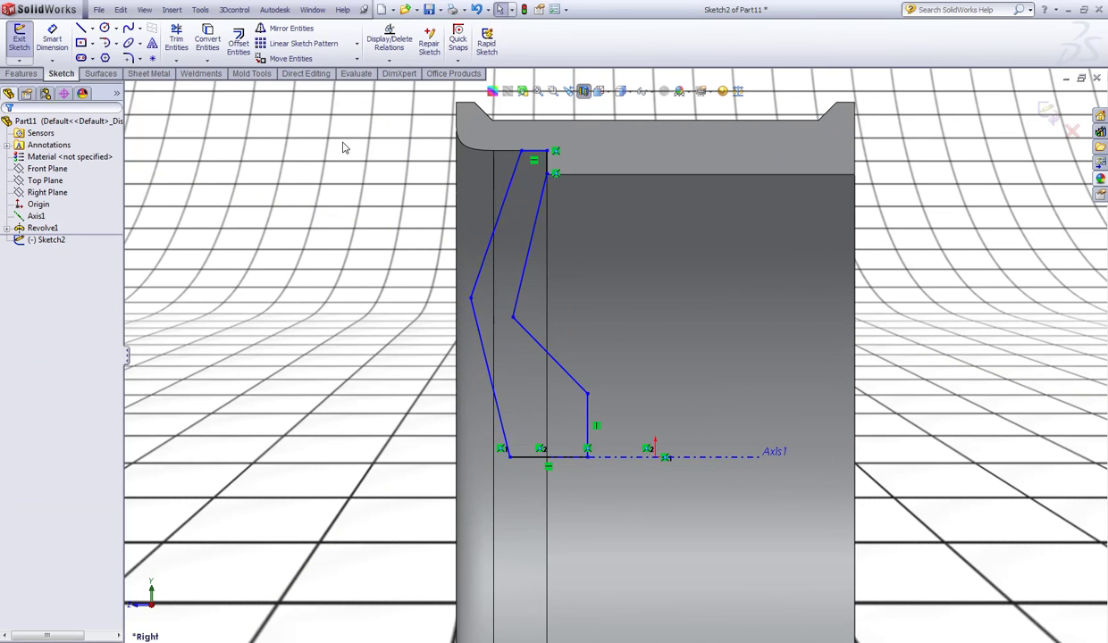
click(61, 44)
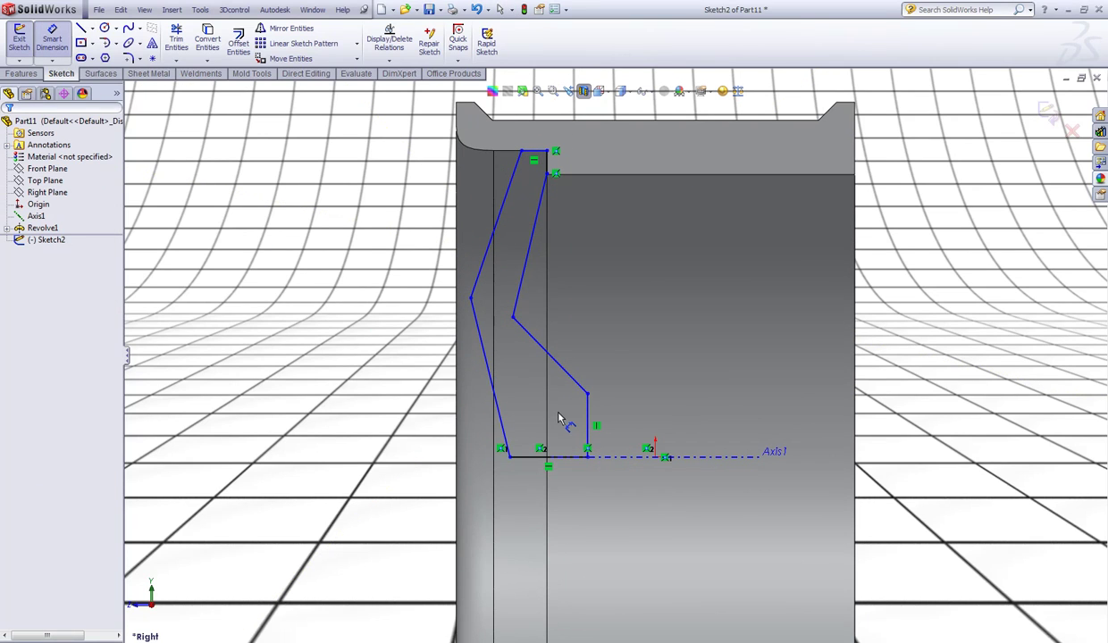
click(588, 426)
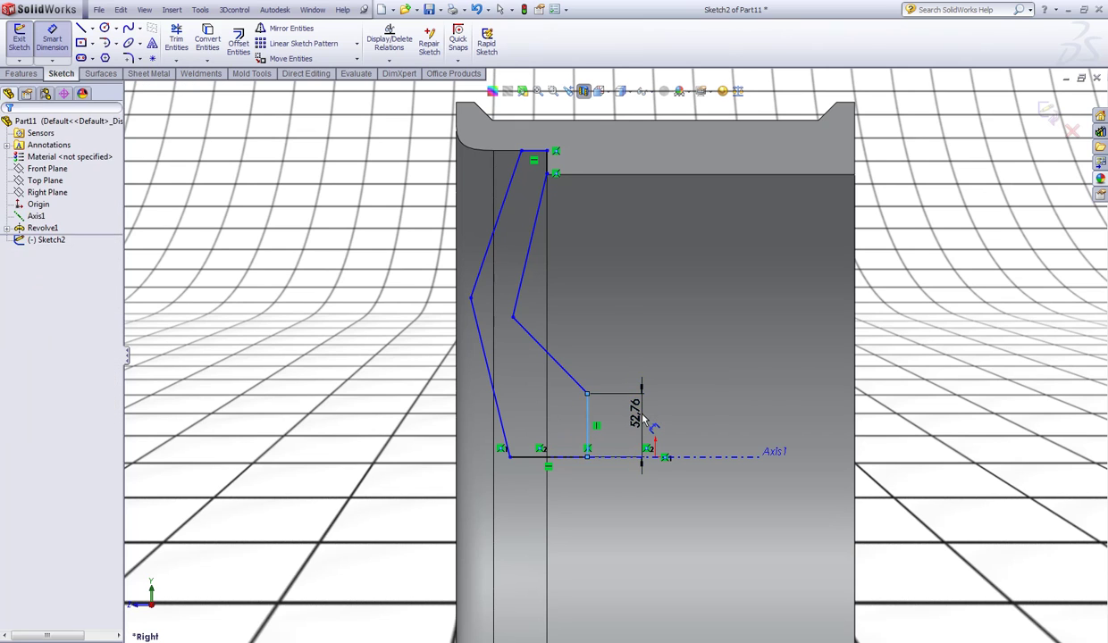
click(640, 416)
text(70)
key(Return)
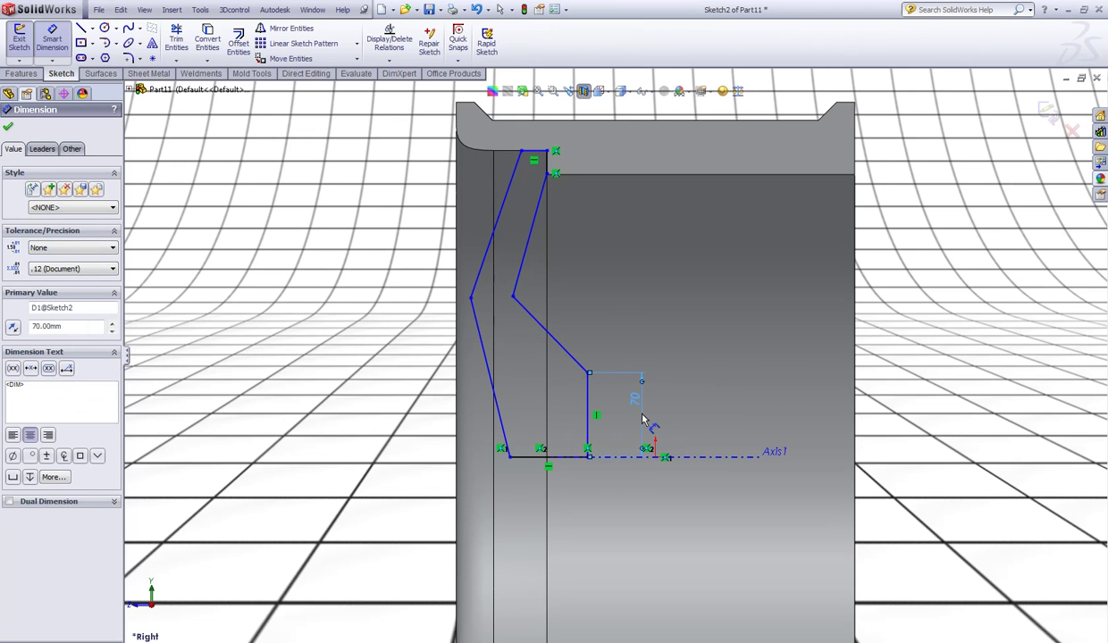
Dimension the horizontal distance from the origin to the front end of the hub line on the axis as 110 mm
click(659, 460)
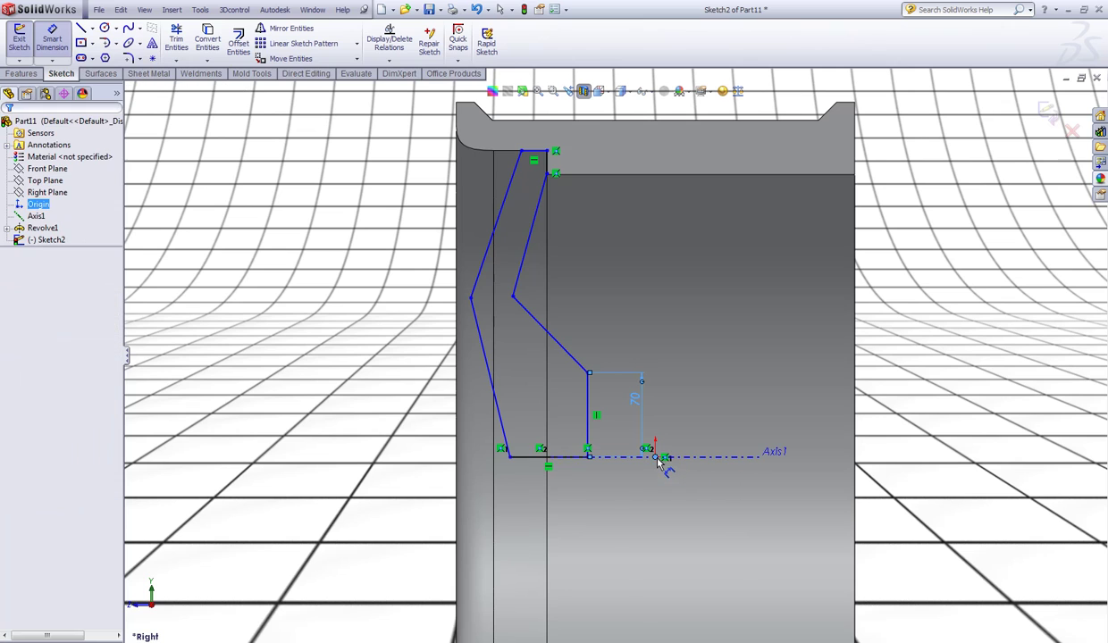
click(509, 457)
click(590, 523)
text(110)
key(Return)
click(344, 386)
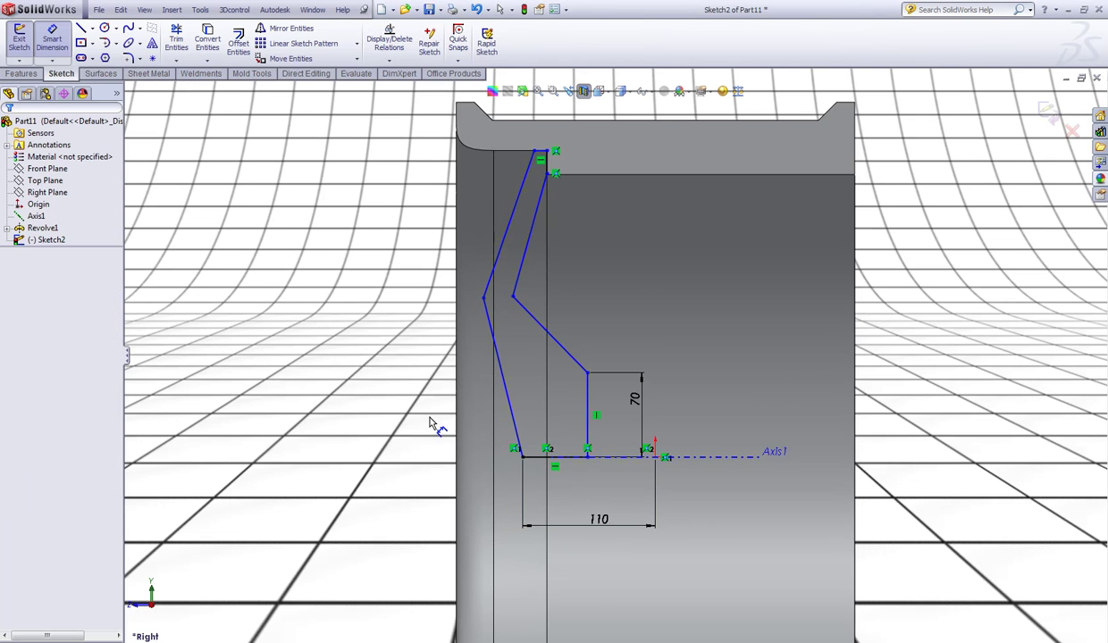
Dimension the length of the hub line lying on the axis as 30 mm
click(537, 460)
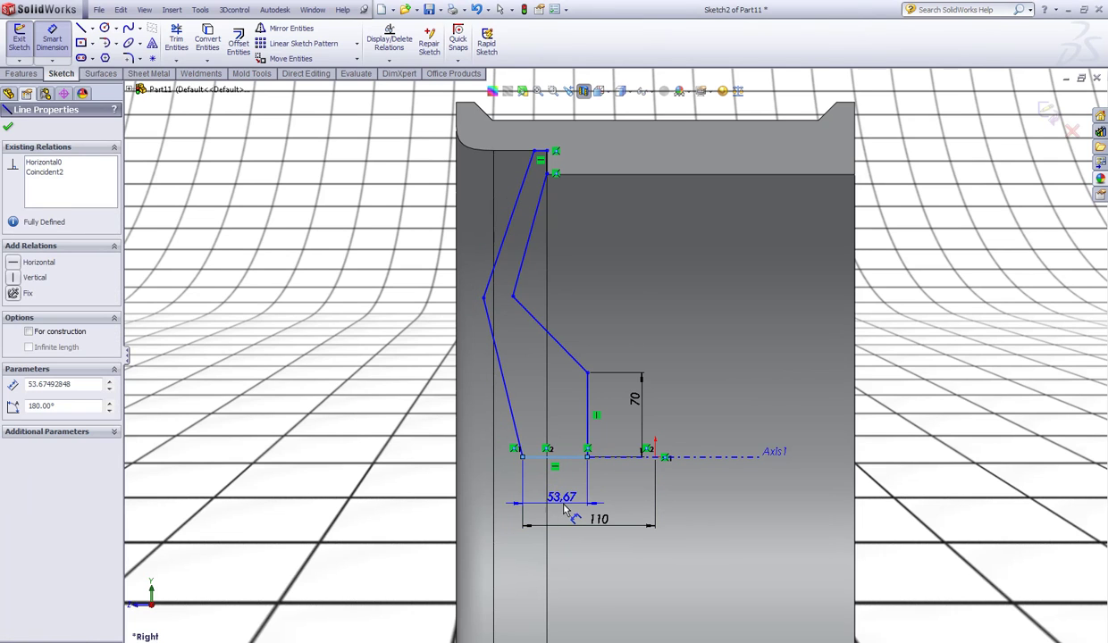
click(565, 509)
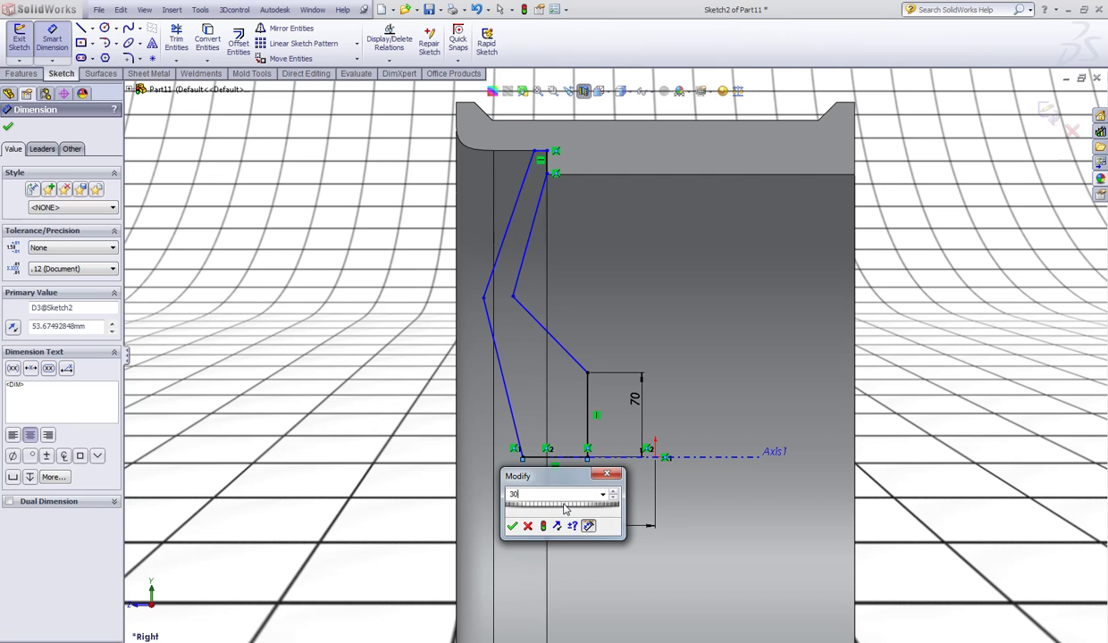
key(Return)
click(367, 362)
Dimension the distance from the rim's front edge to the front end of the spoke profile's short upper line as 55 mm
scroll(549, 189, down, 1)
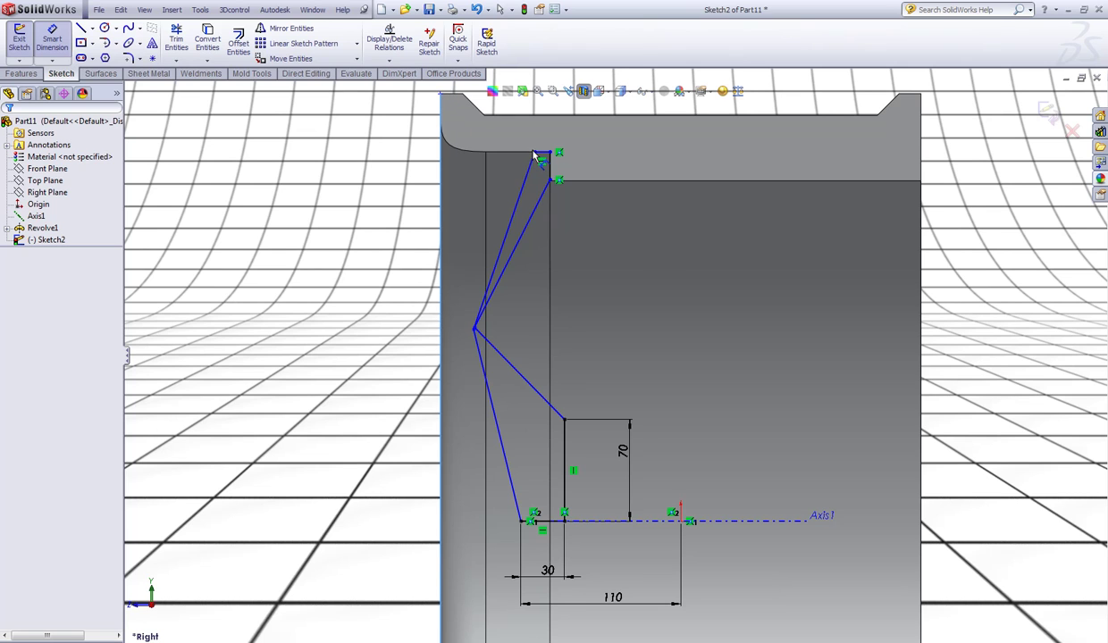
click(535, 153)
scroll(535, 154, up, 2)
click(523, 147)
text(55)
key(Return)
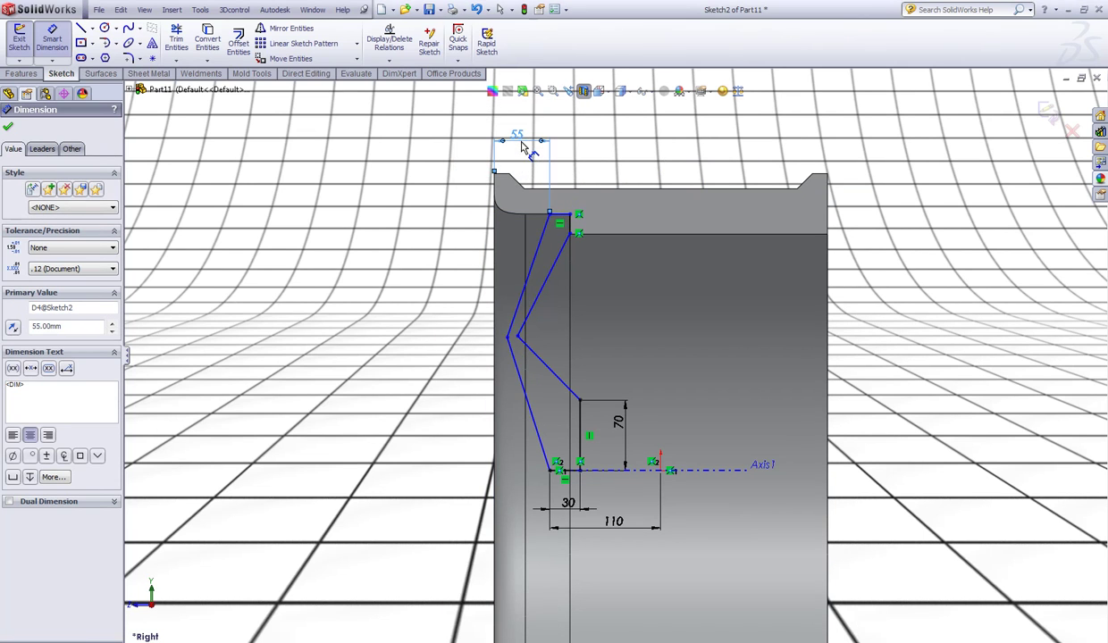
click(400, 281)
Add a horizontal relation between the two middle corner points of the spoke profile
scroll(551, 223, down, 2)
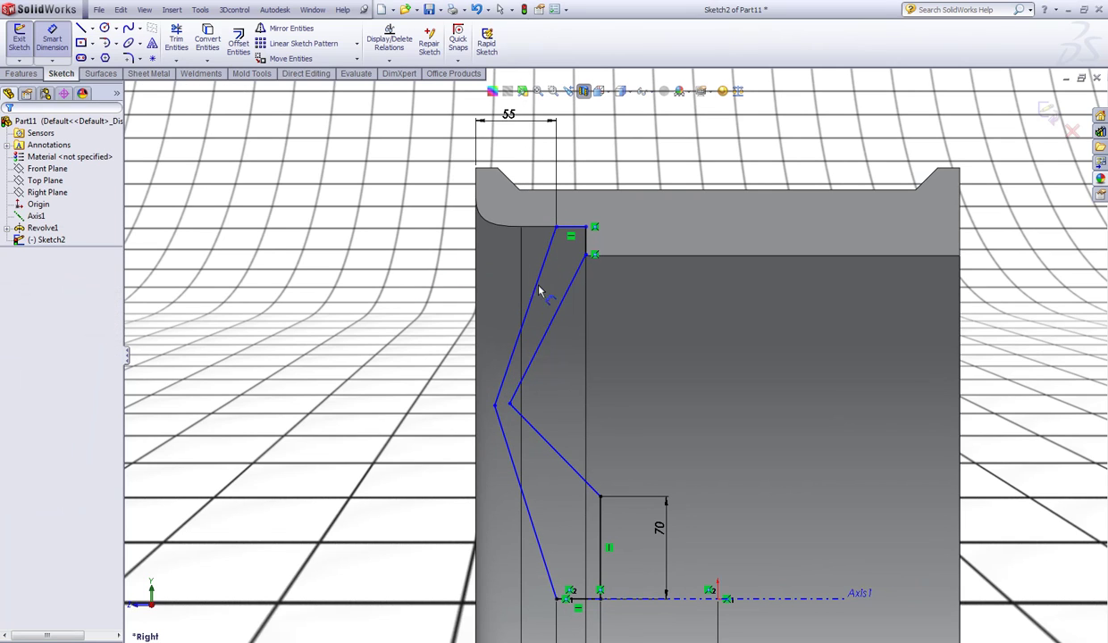
key(Escape)
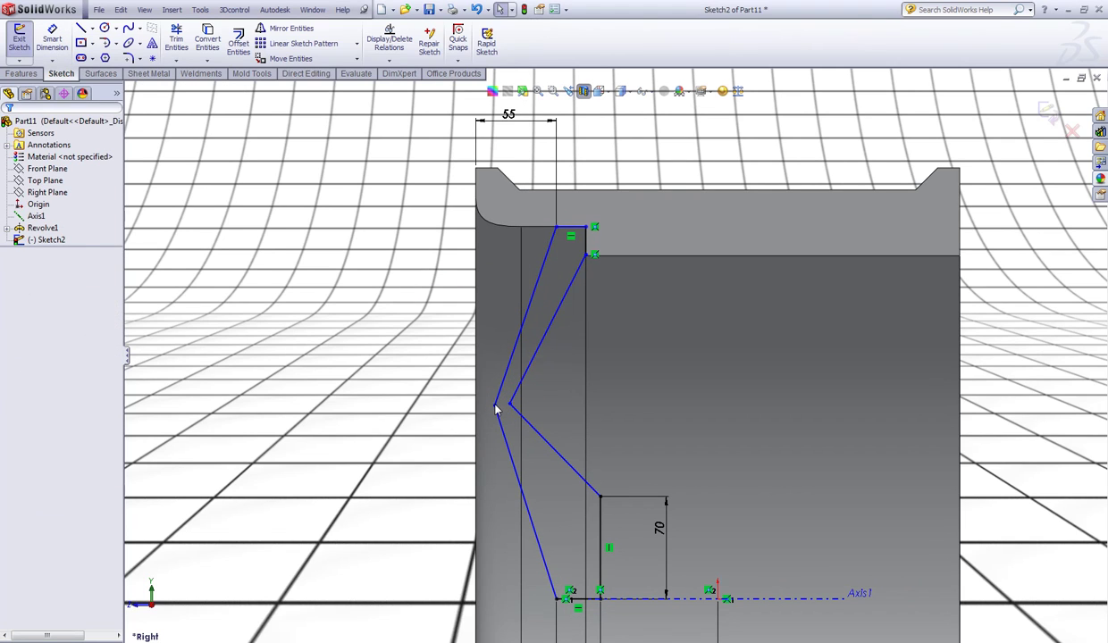
click(496, 405)
ctrl+click(509, 404)
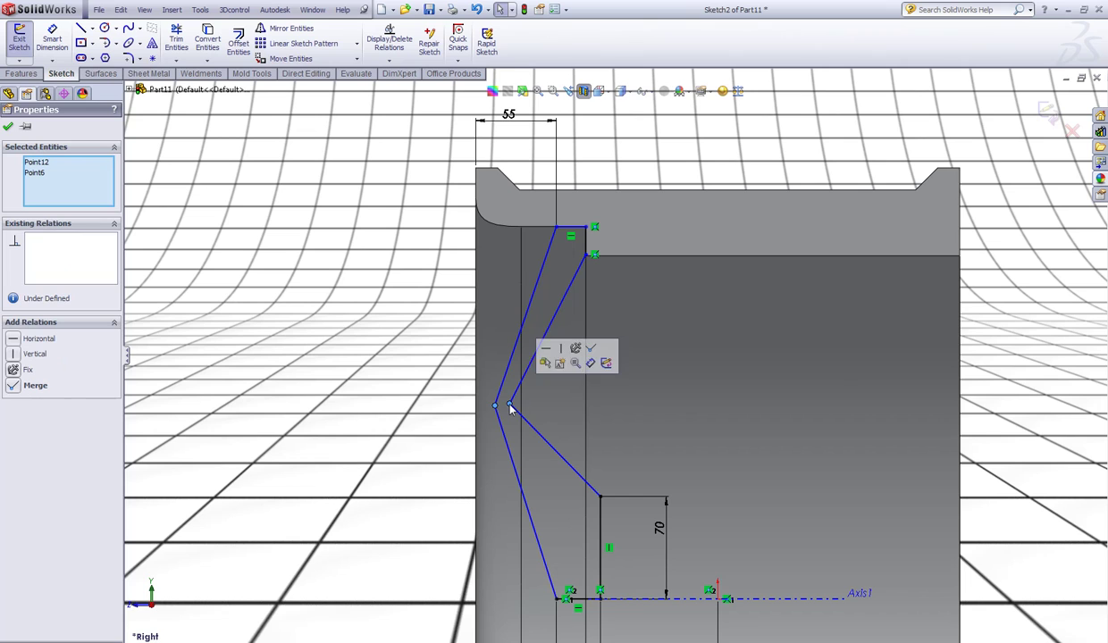
click(547, 349)
key(Escape)
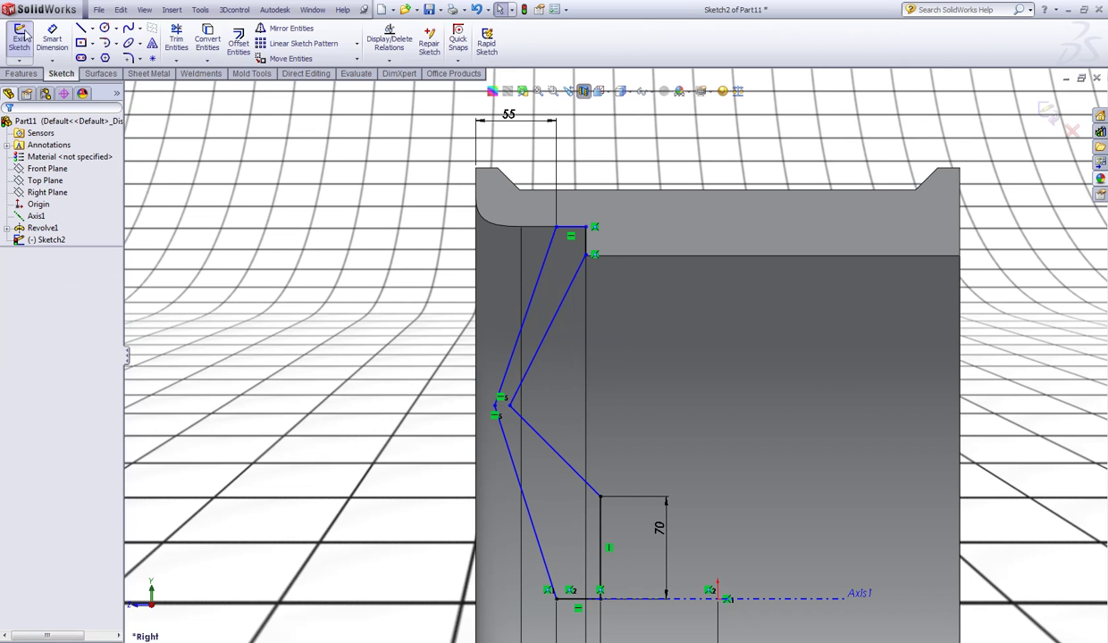
Dimension the distance between the spoke profile's two middle corner points as 35 mm
key(d)
scroll(541, 419, down, 2)
click(500, 390)
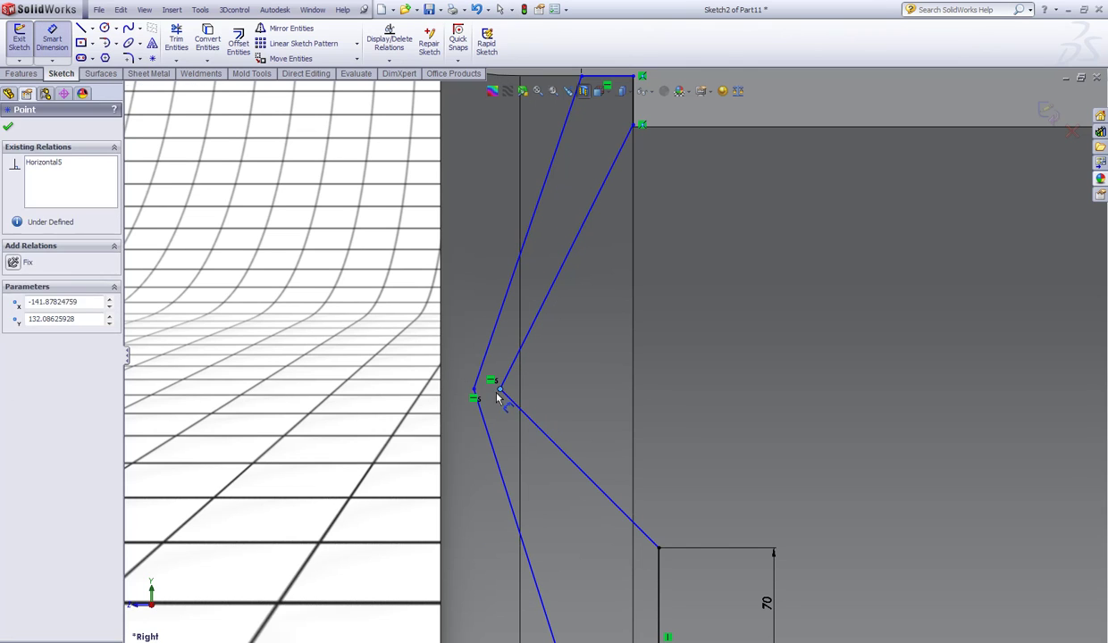
click(346, 380)
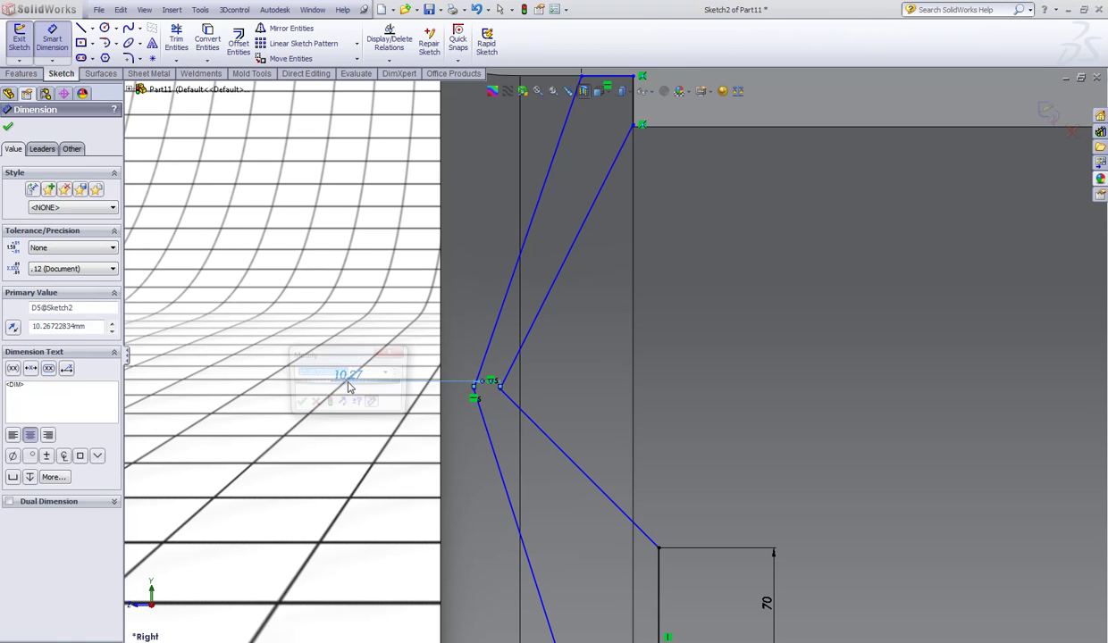
key(Return)
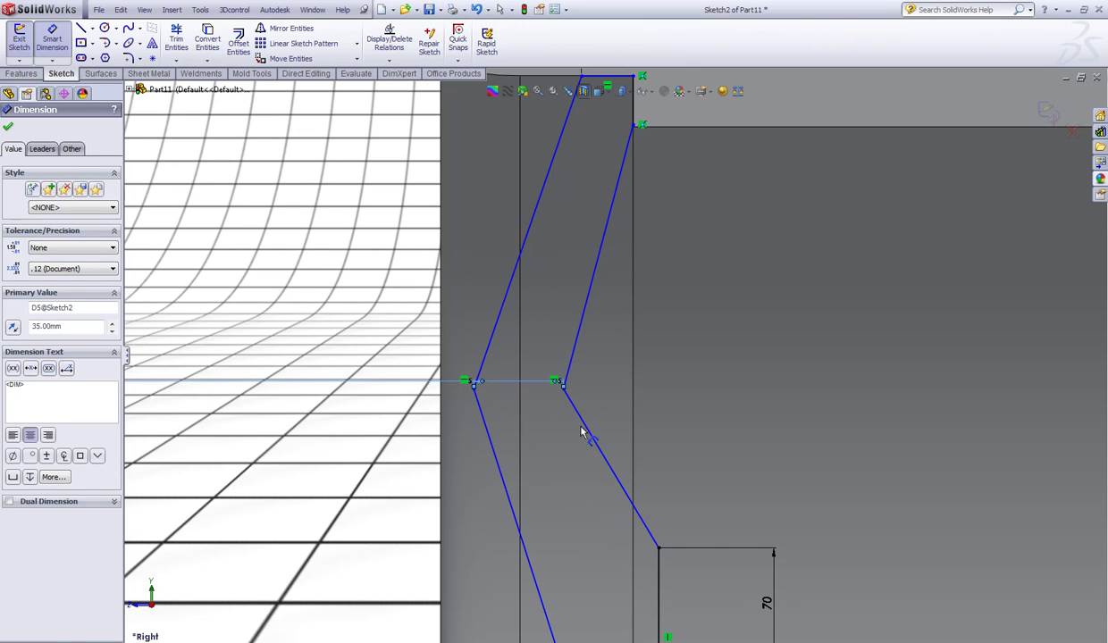
scroll(625, 429, up, 2)
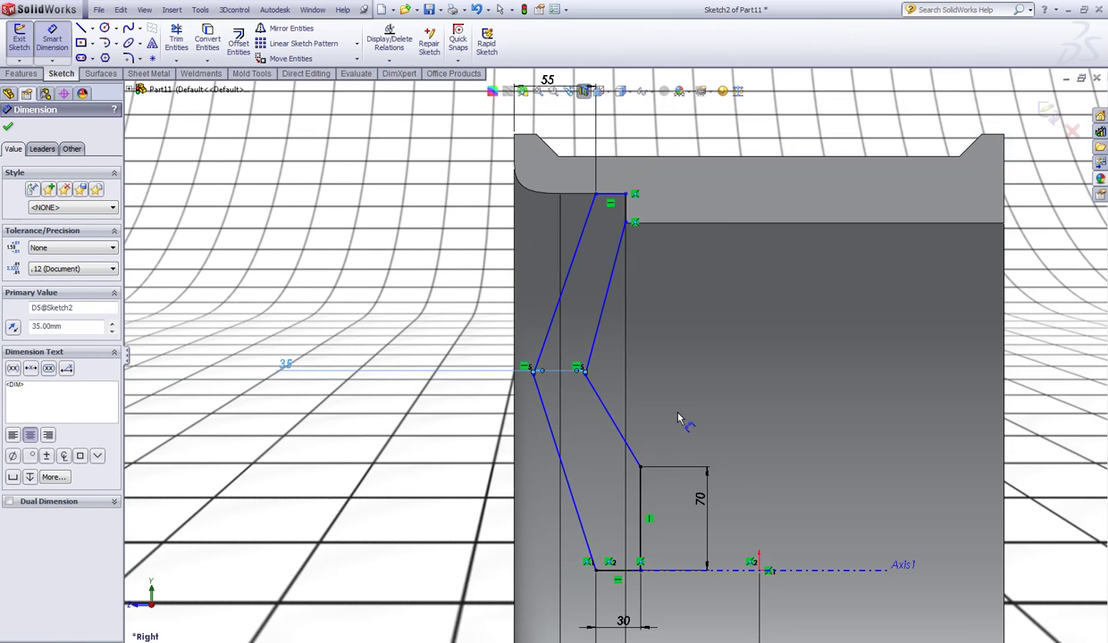
Dimension the height of the spoke profile's front middle corner above Axis1 as 165 mm
click(393, 386)
click(532, 375)
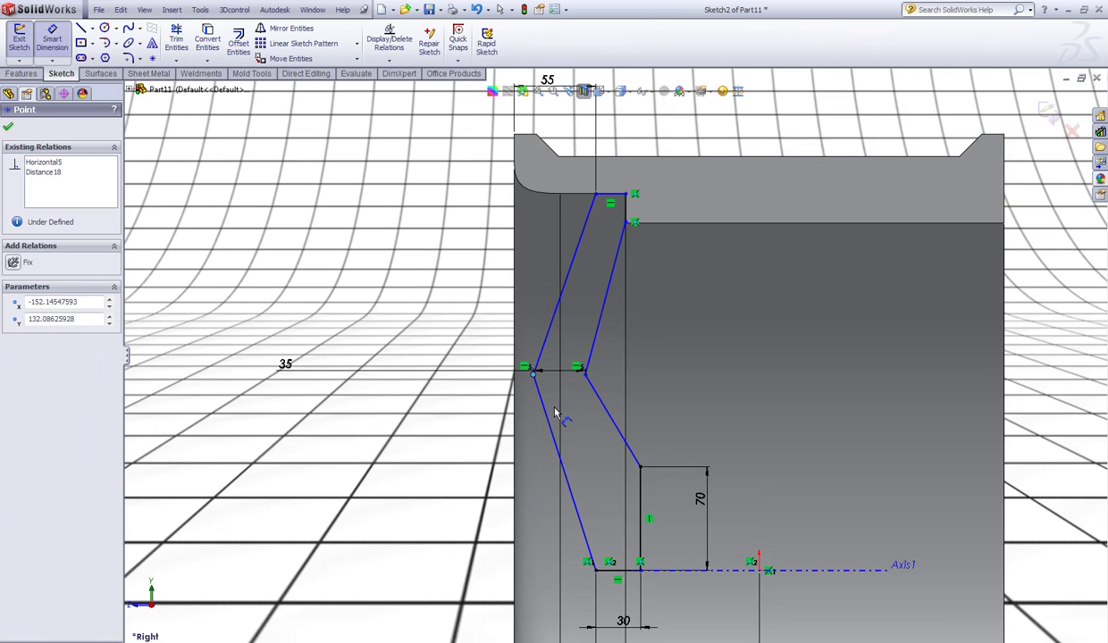
click(779, 568)
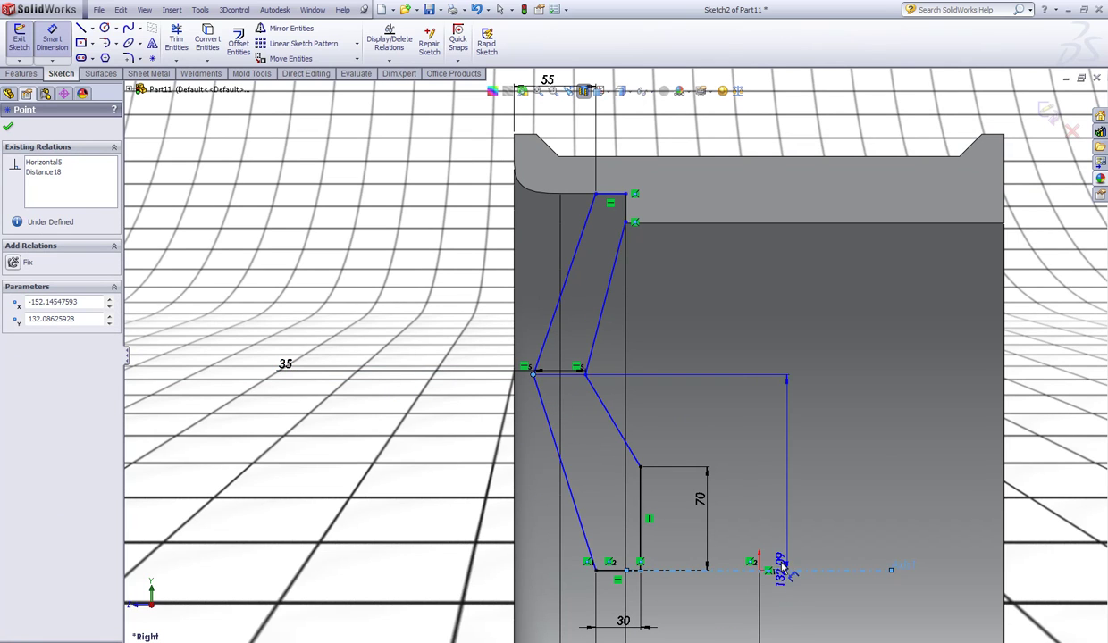
click(822, 459)
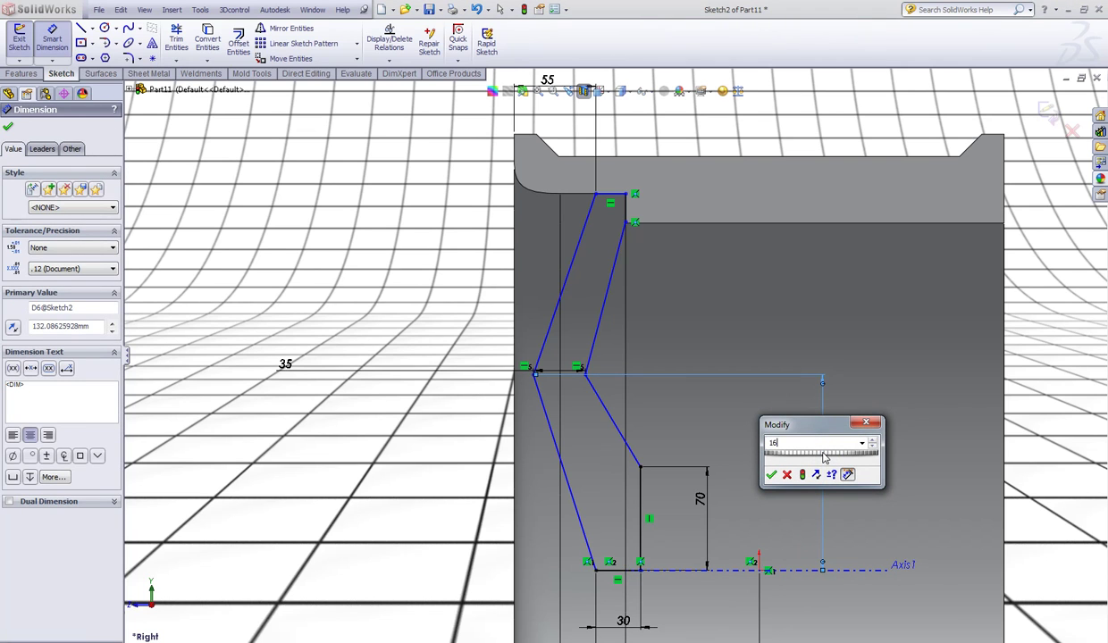
key(Return)
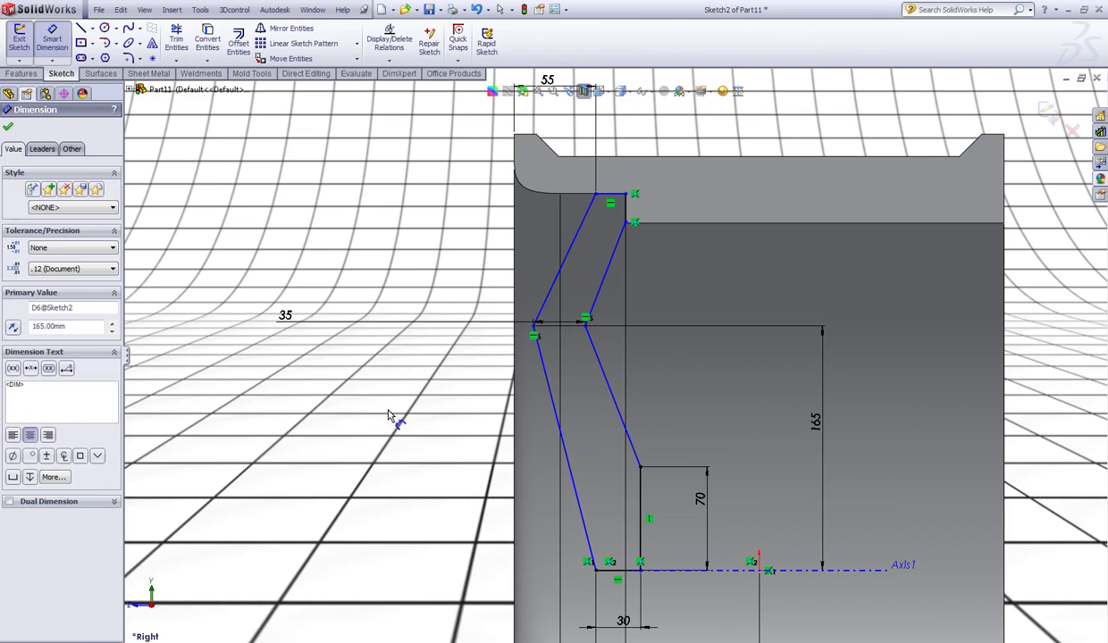
Dimension the horizontal distance from the spoke profile's front middle corner to the origin as 155.5 mm
click(376, 416)
click(533, 333)
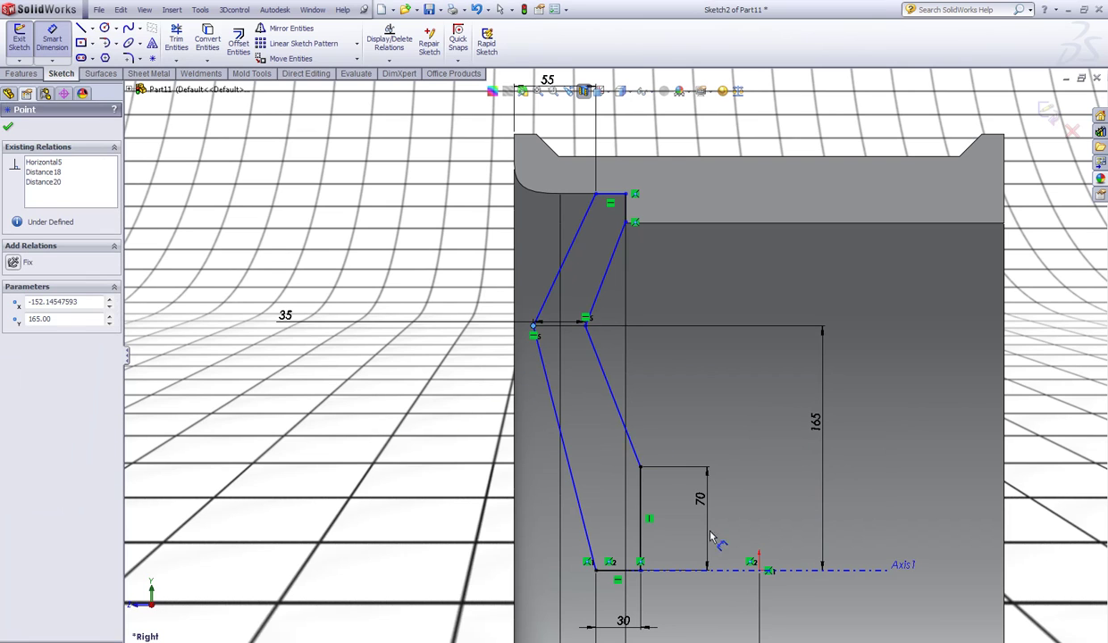
click(761, 572)
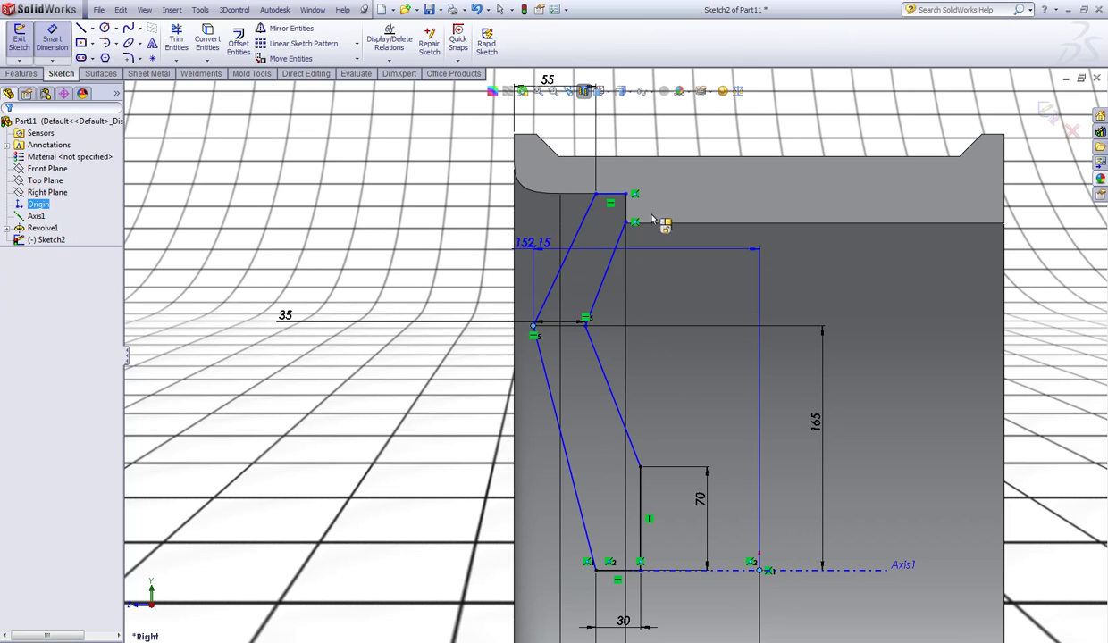
click(688, 132)
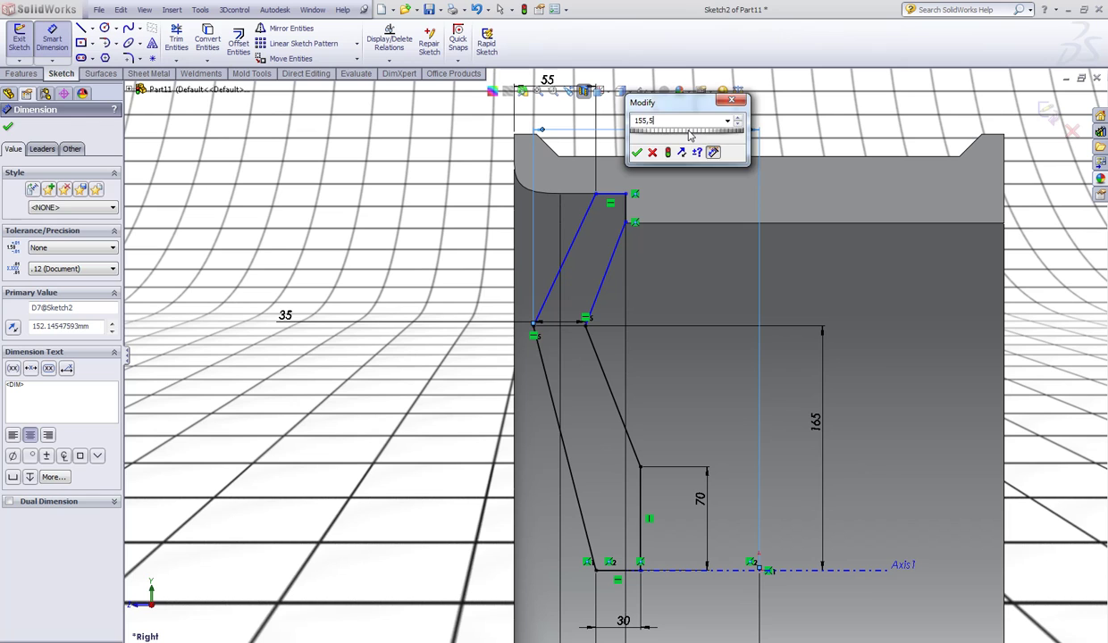
key(Return)
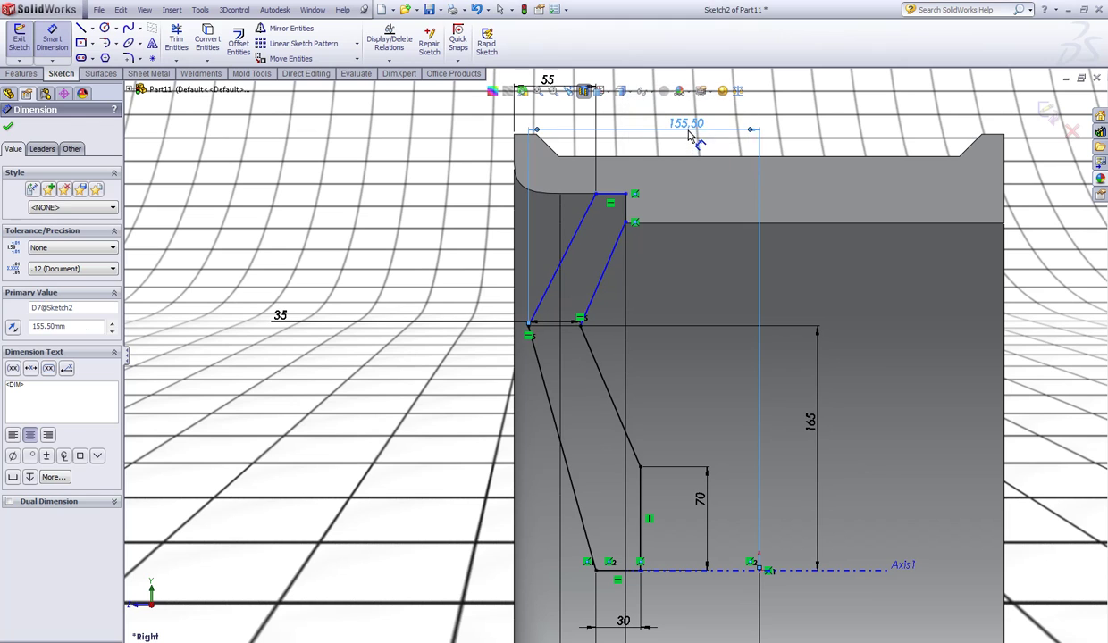
click(370, 224)
Try to dimension the length of the spoke profile's short upper line
scroll(522, 283, up, 2)
scroll(640, 290, down, 2)
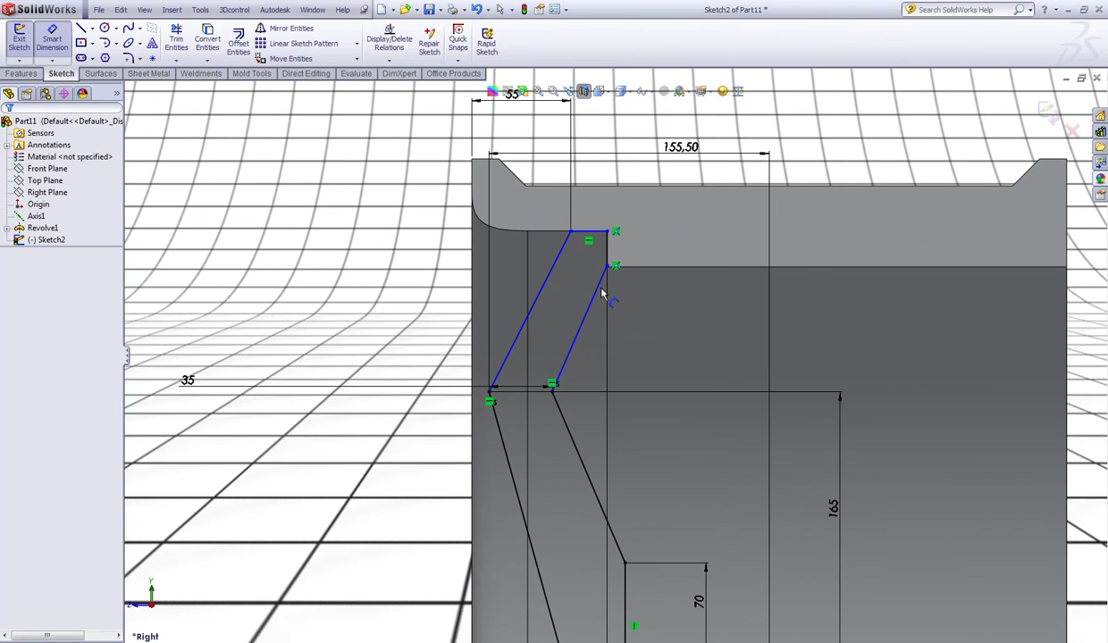
click(593, 234)
click(601, 209)
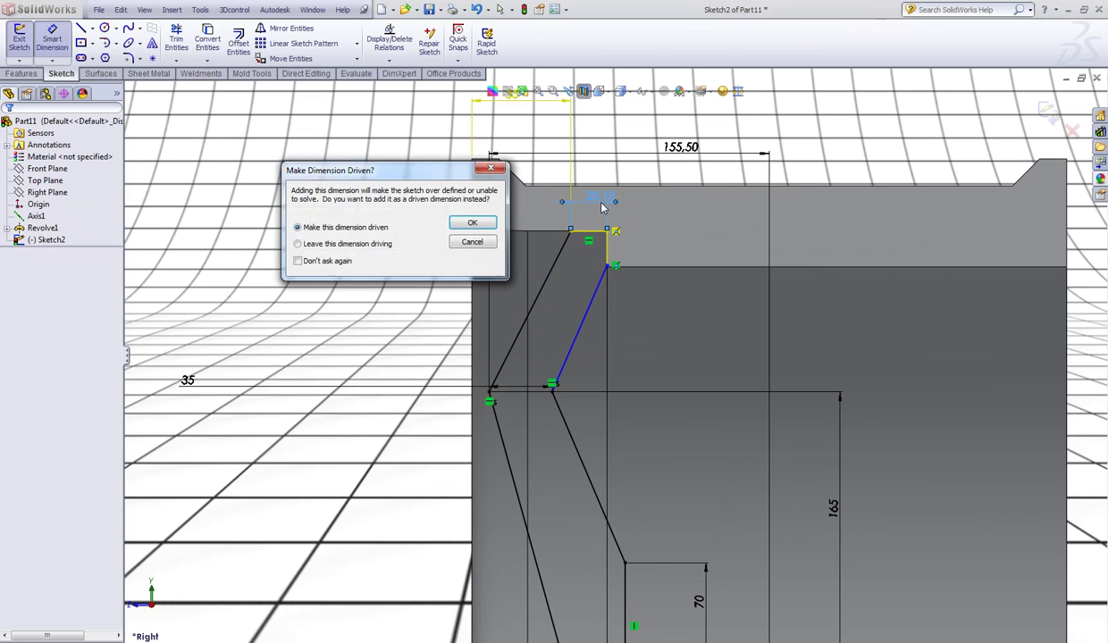
key(Return)
Revolve the spoke profile sketch around Axis1 to form a solid disc inside the rim
scroll(650, 438, up, 2)
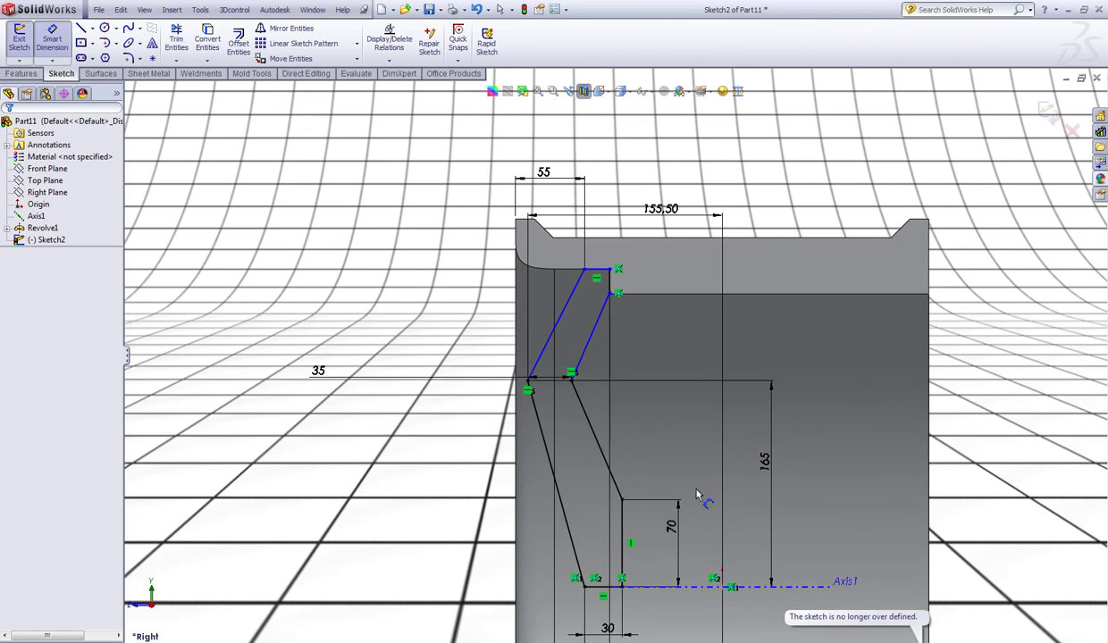
scroll(695, 494, up, 2)
middle_drag(471, 263, 444, 256)
key(ctrl+1)
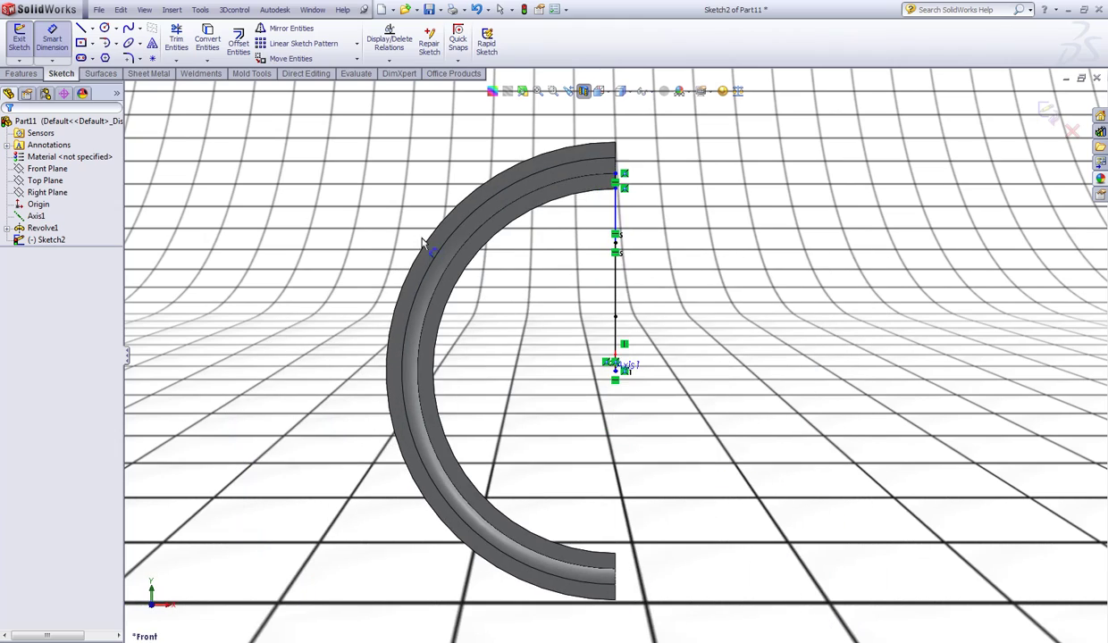
key(ctrl+4)
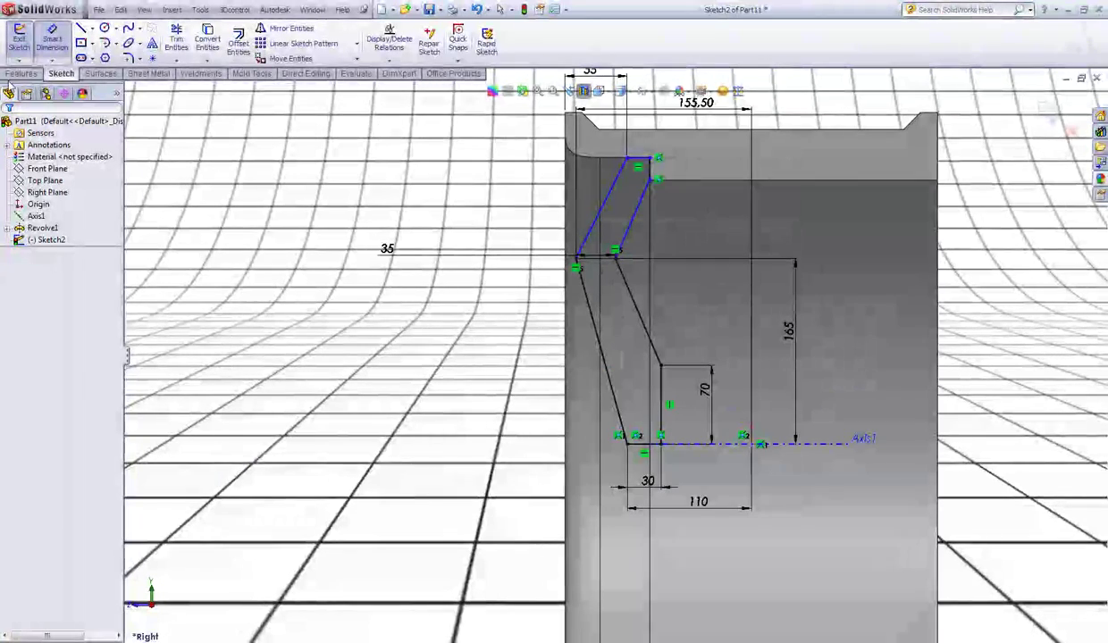
click(18, 75)
click(63, 42)
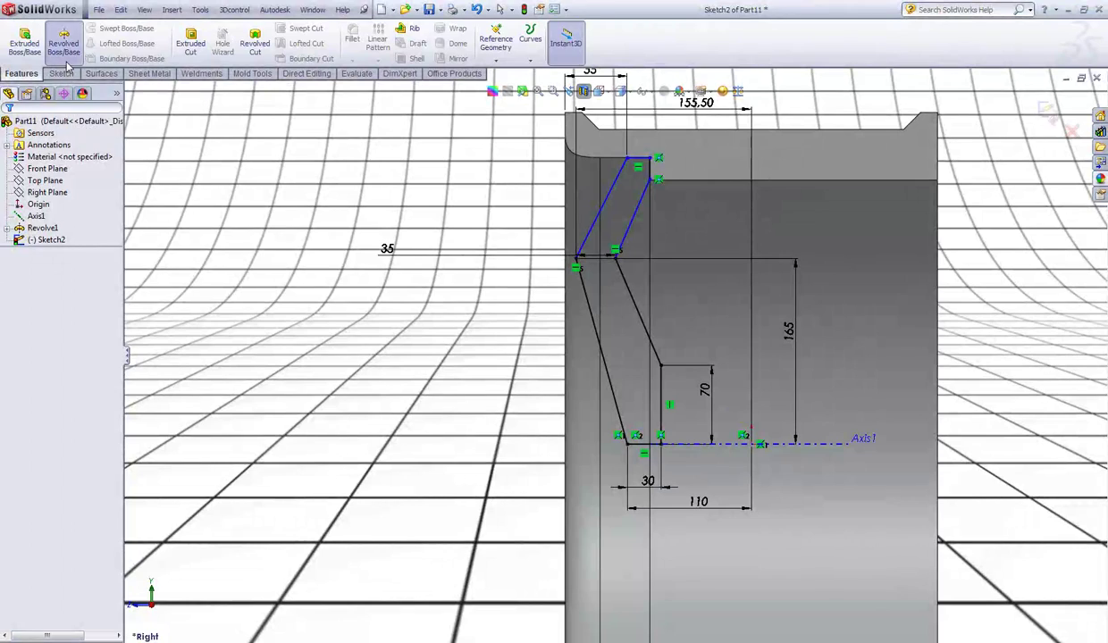
click(794, 444)
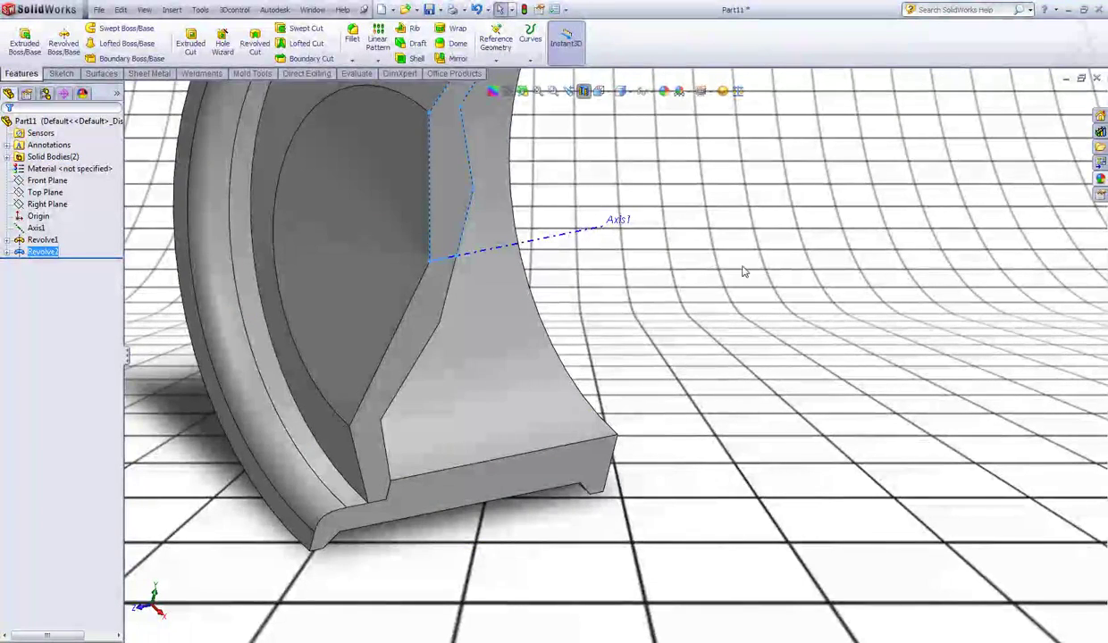
Turn off the section view so the whole wheel is displayed
scroll(627, 265, up, 2)
click(803, 246)
middle_drag(802, 246, 628, 169)
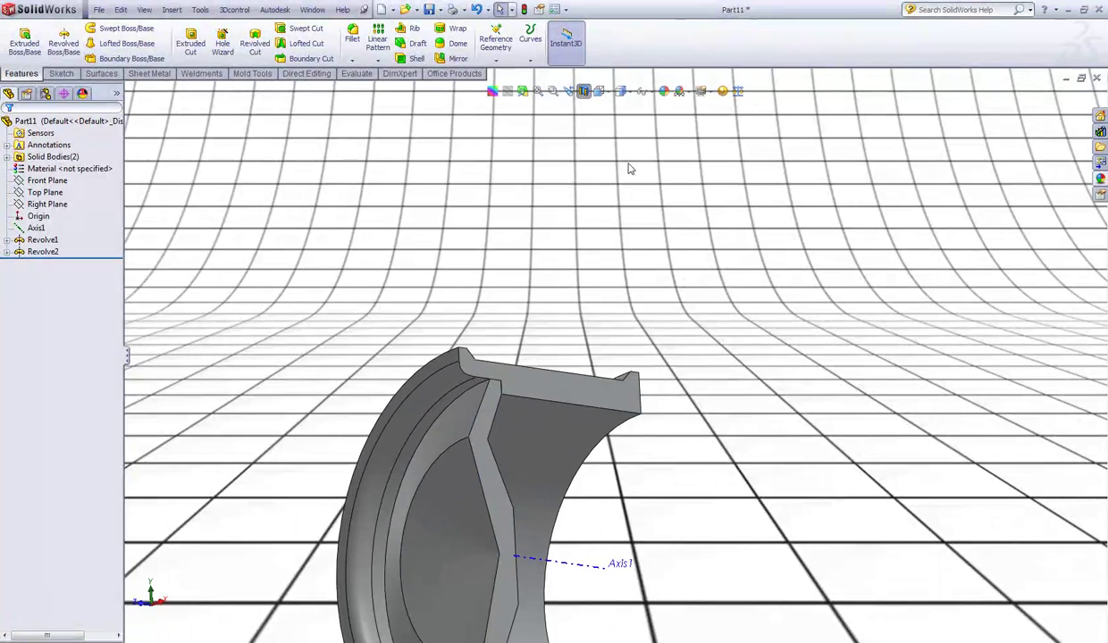
click(582, 92)
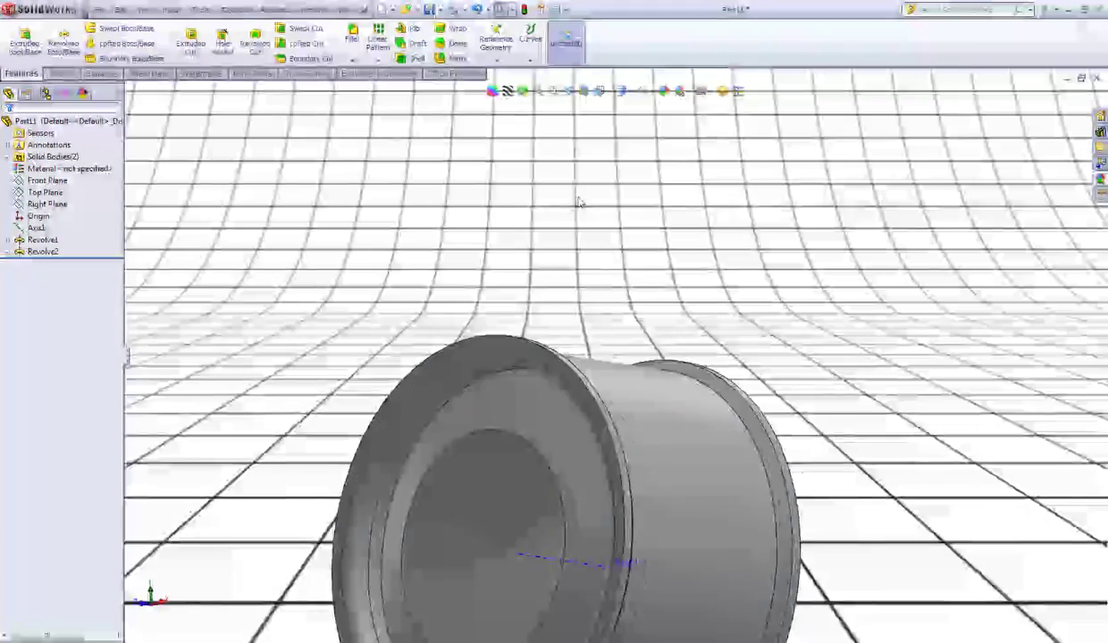
Fillet the circular bend edges on the front and rear of the wheel disc with a 50 mm constant radius
click(353, 41)
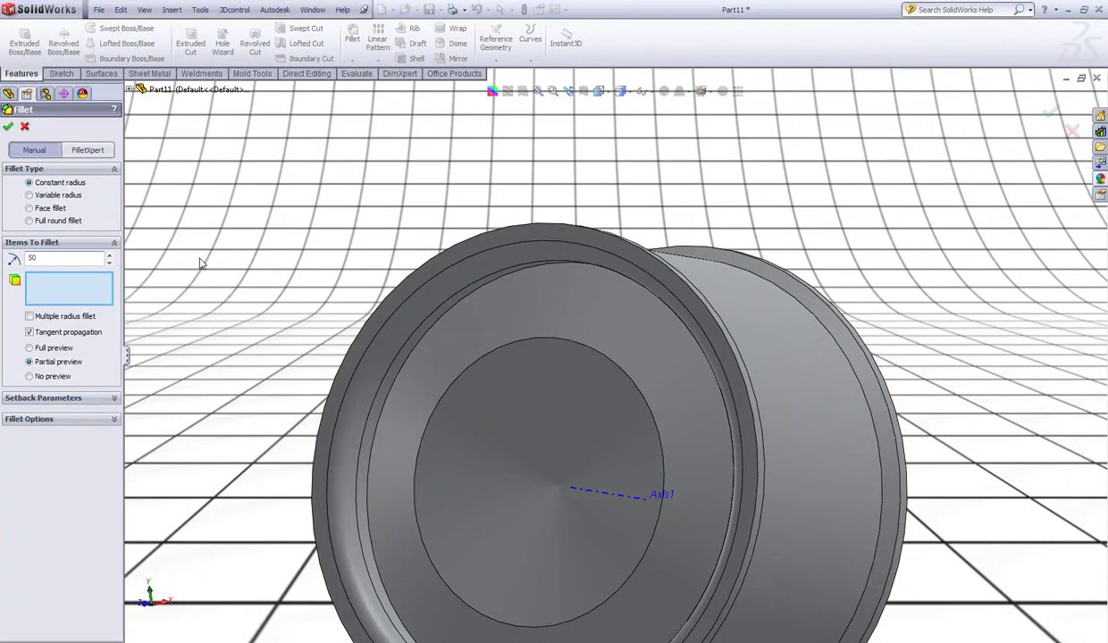
click(522, 346)
middle_drag(527, 352, 687, 374)
scroll(638, 347, down, 3)
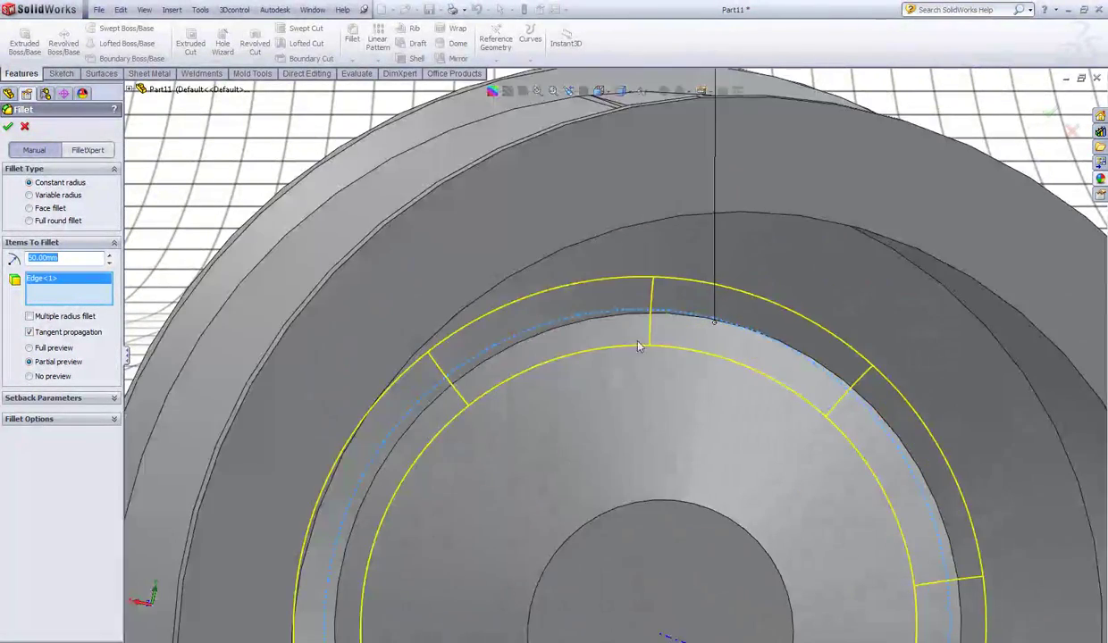
click(589, 327)
scroll(587, 325, up, 3)
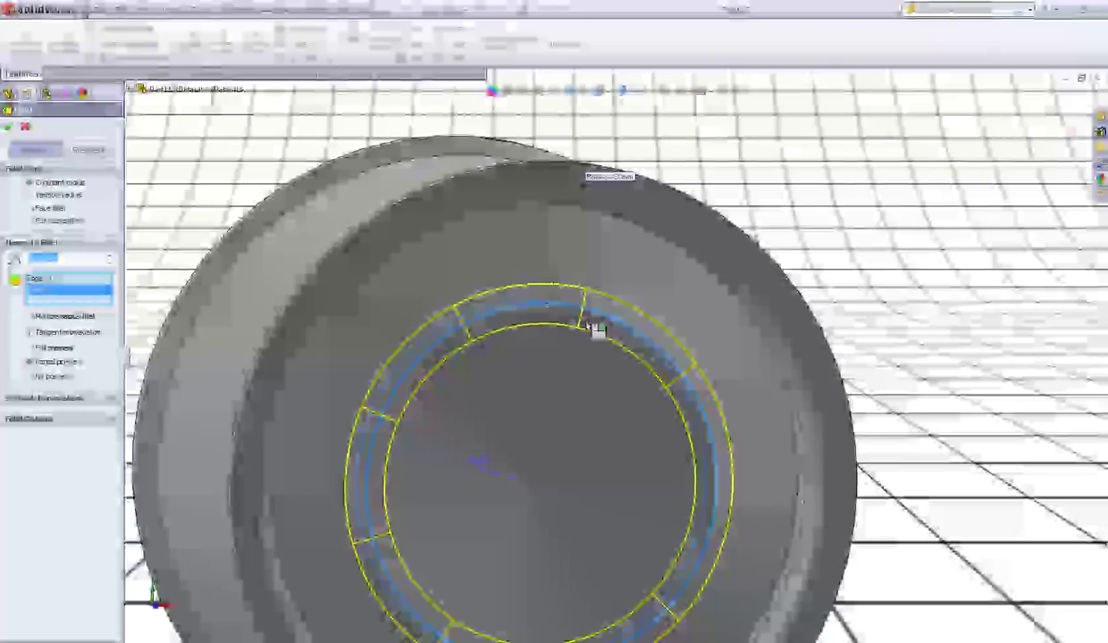
right_click(586, 326)
scroll(587, 325, up, 2)
scroll(587, 327, up, 2)
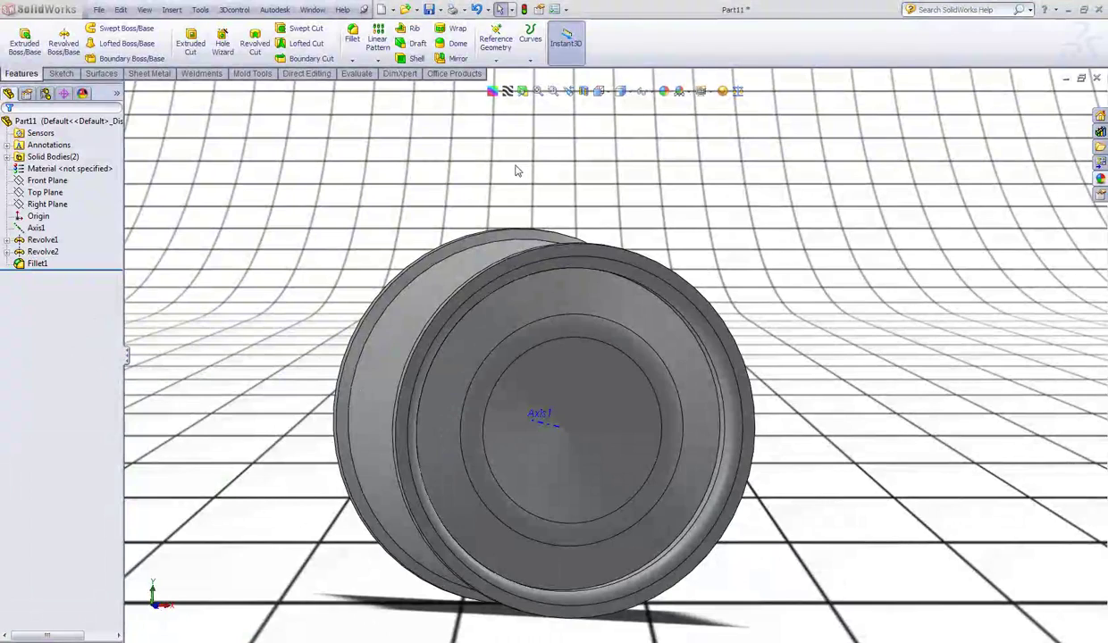
Start a new sketch on the rim's outermost front ring face
key(ctrl+1)
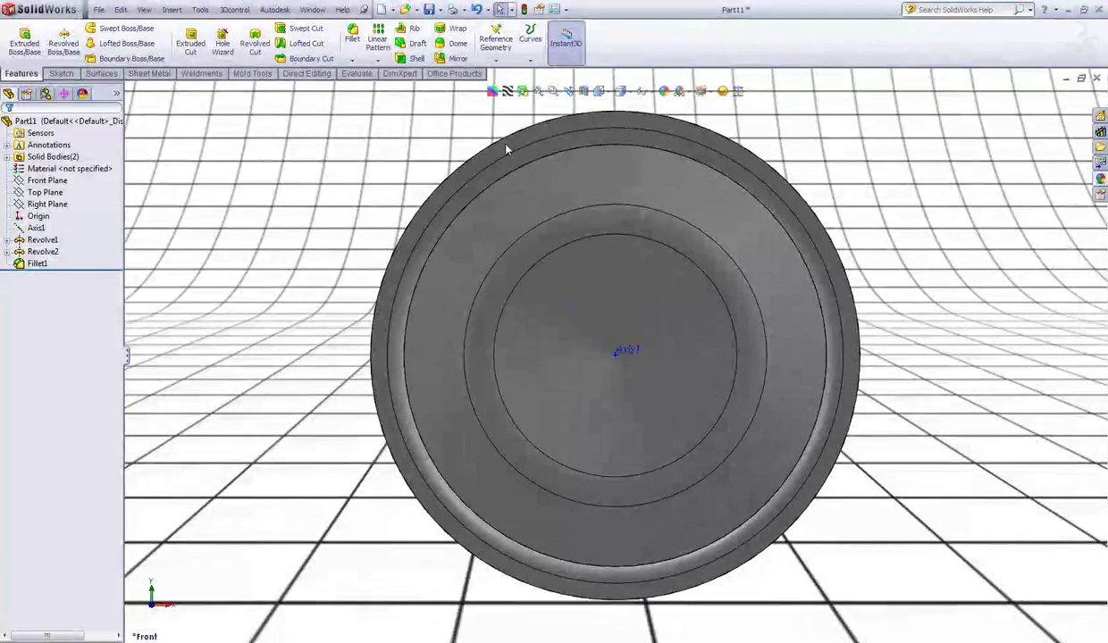
click(506, 150)
click(536, 107)
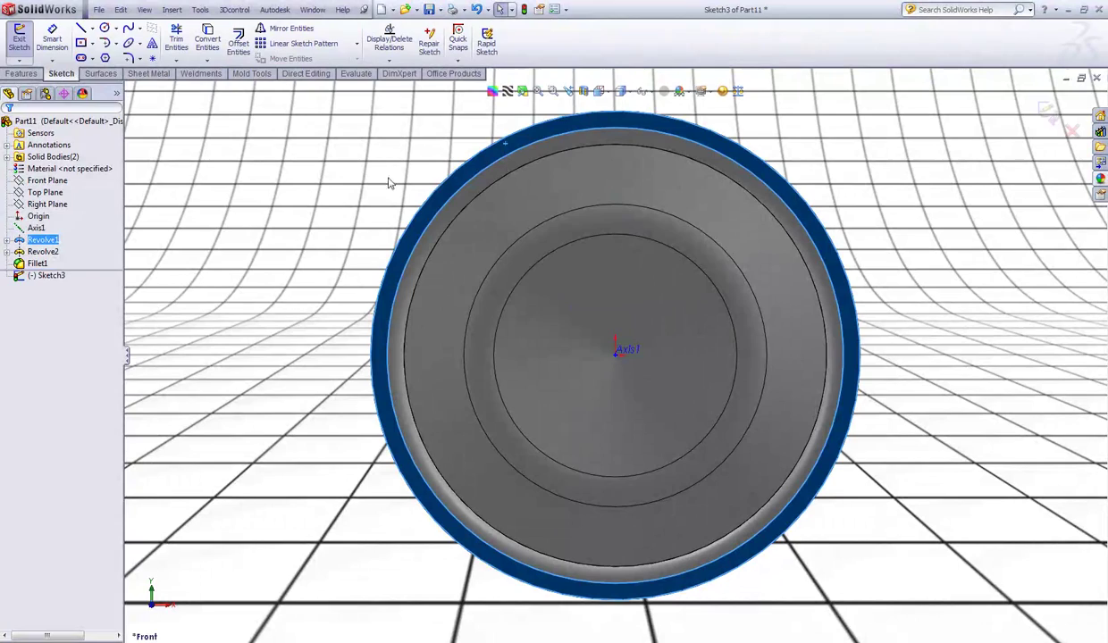
Draw a vertical centerline from the origin up past the rim's outer edge
click(93, 29)
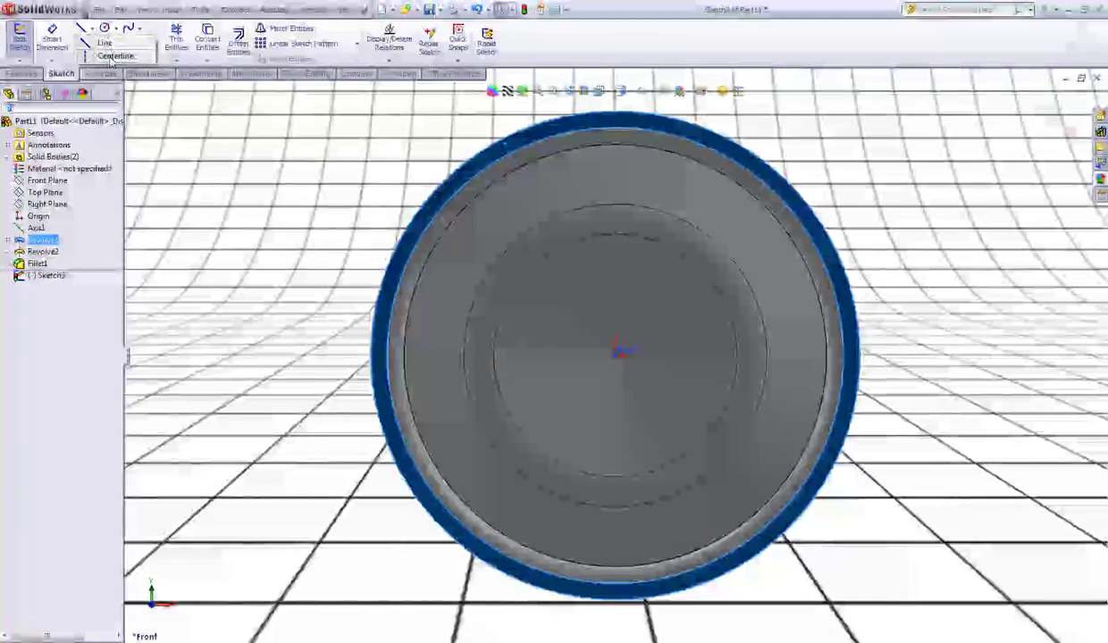
click(113, 57)
click(617, 349)
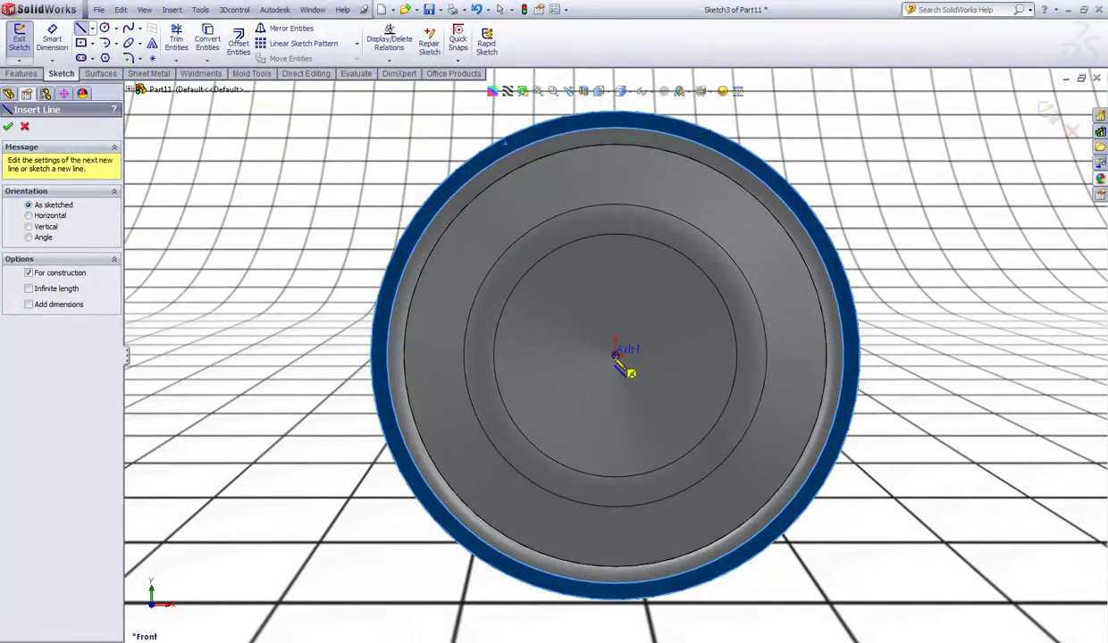
click(617, 287)
scroll(616, 294, up, 3)
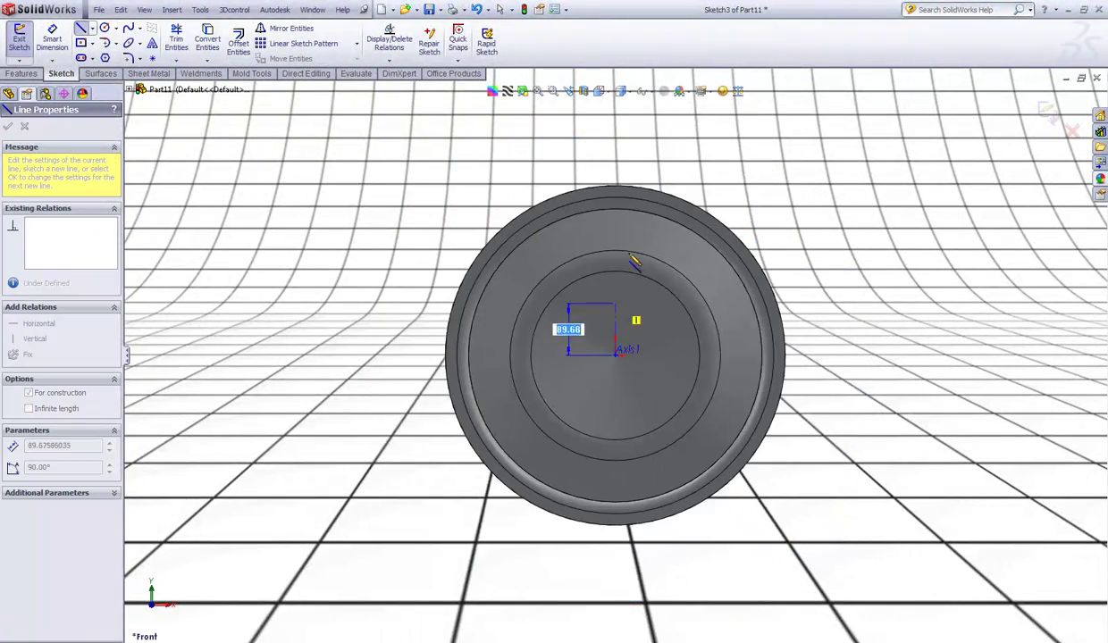
click(616, 139)
double_click(684, 177)
scroll(684, 180, down, 2)
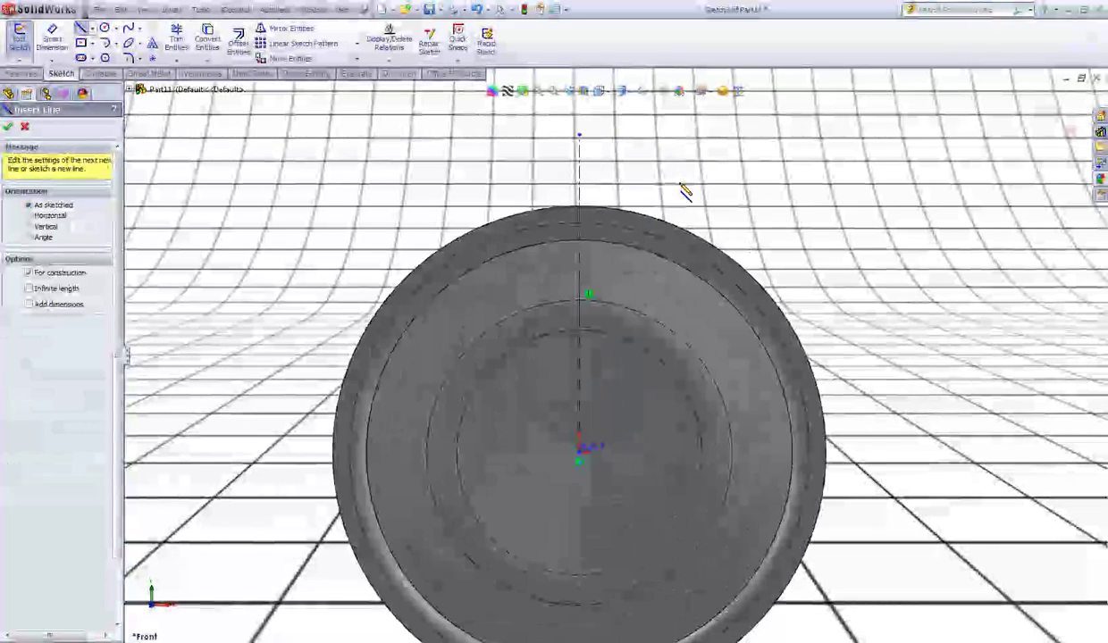
middle_drag(395, 255, 407, 225)
key(Escape)
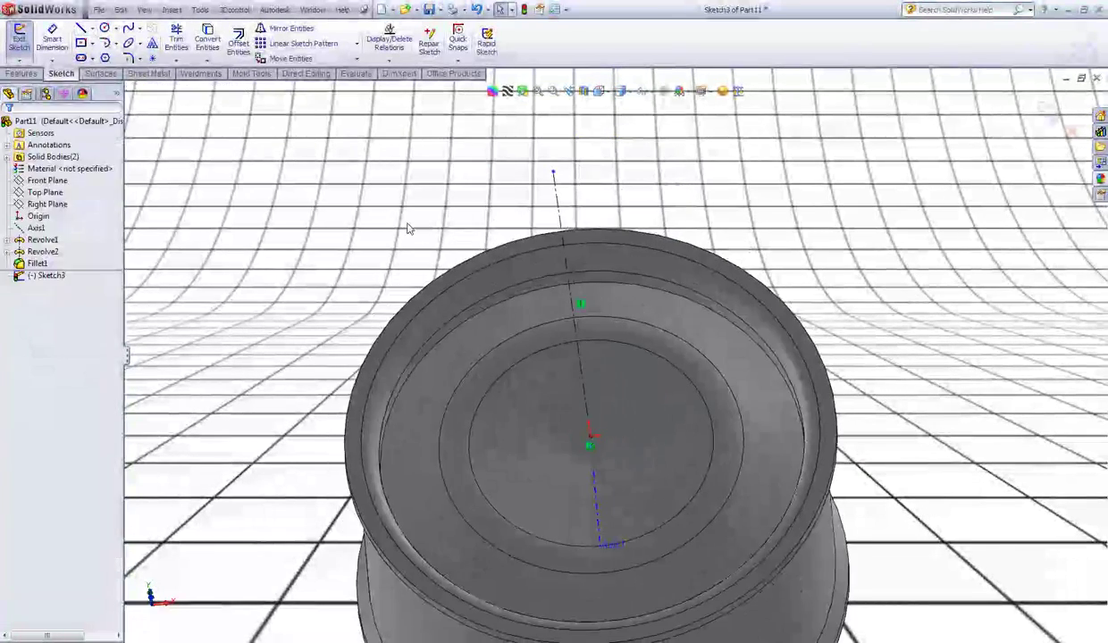
Convert the circular edge just inside the rim's front lip into a sketch circle
click(500, 296)
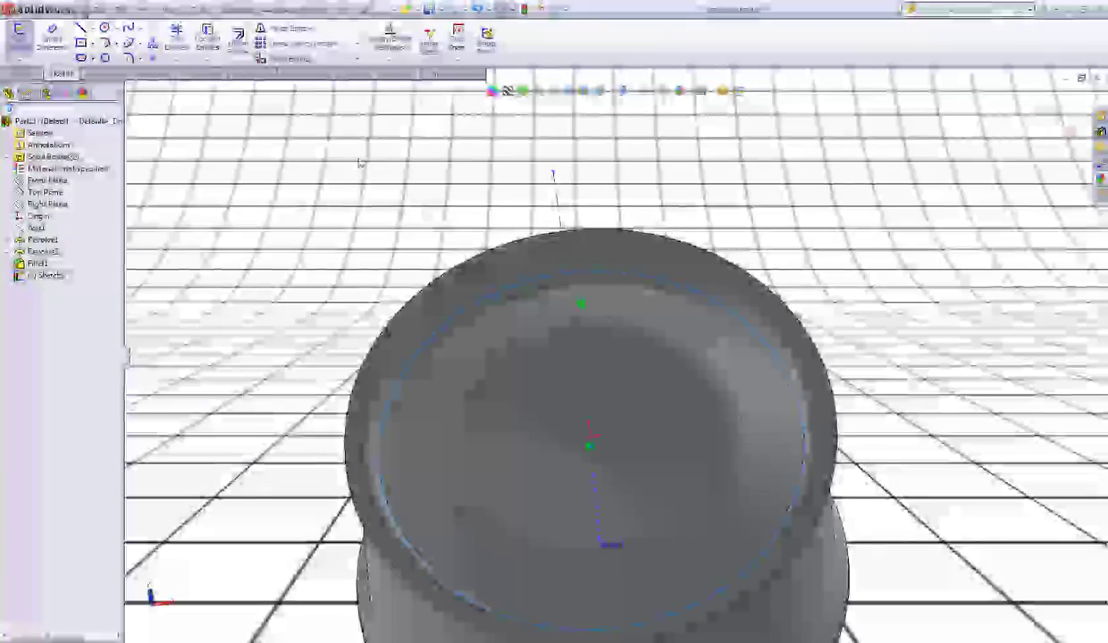
click(207, 42)
key(ctrl+8)
Sketch two connected lines from the converted circle, about 108 mm left of the centerline, down to a bend and across to the centerline above the origin
click(81, 28)
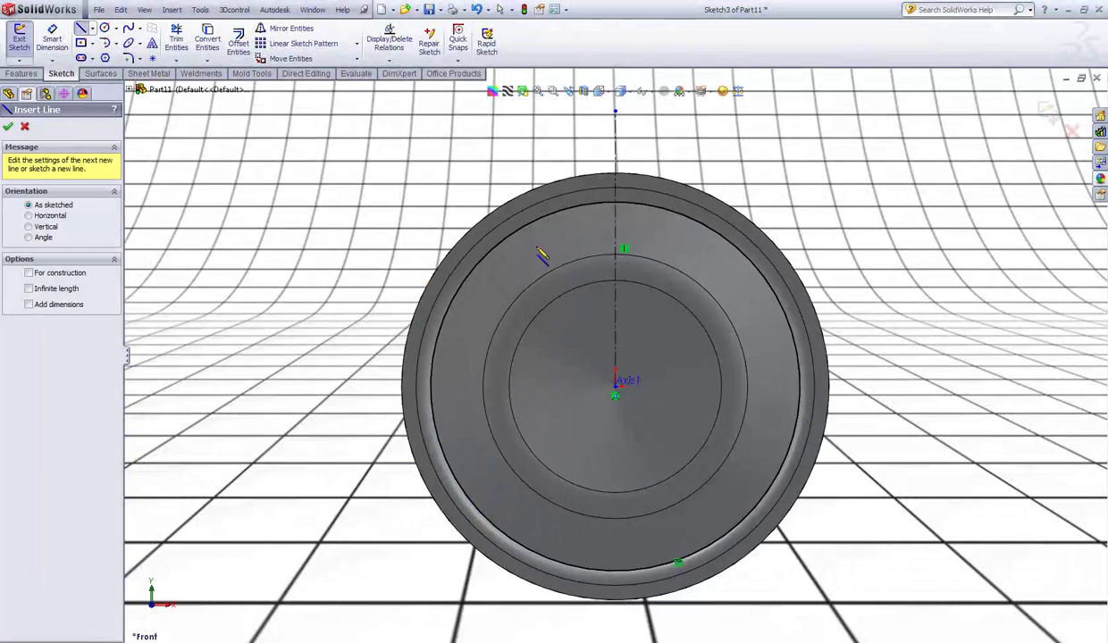
scroll(598, 280, down, 4)
click(480, 187)
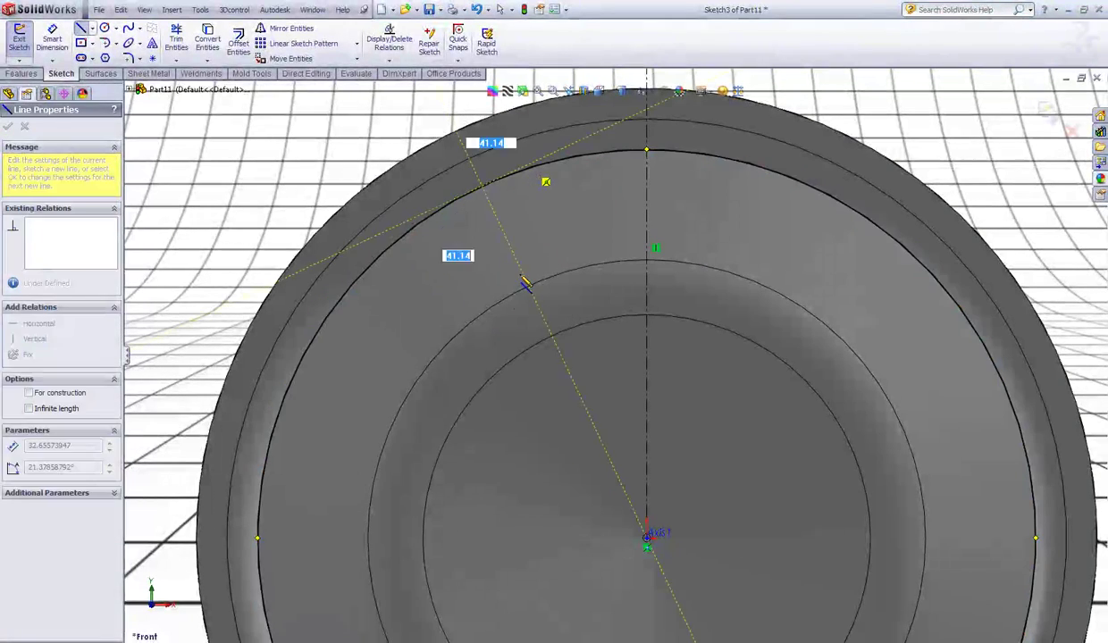
click(458, 363)
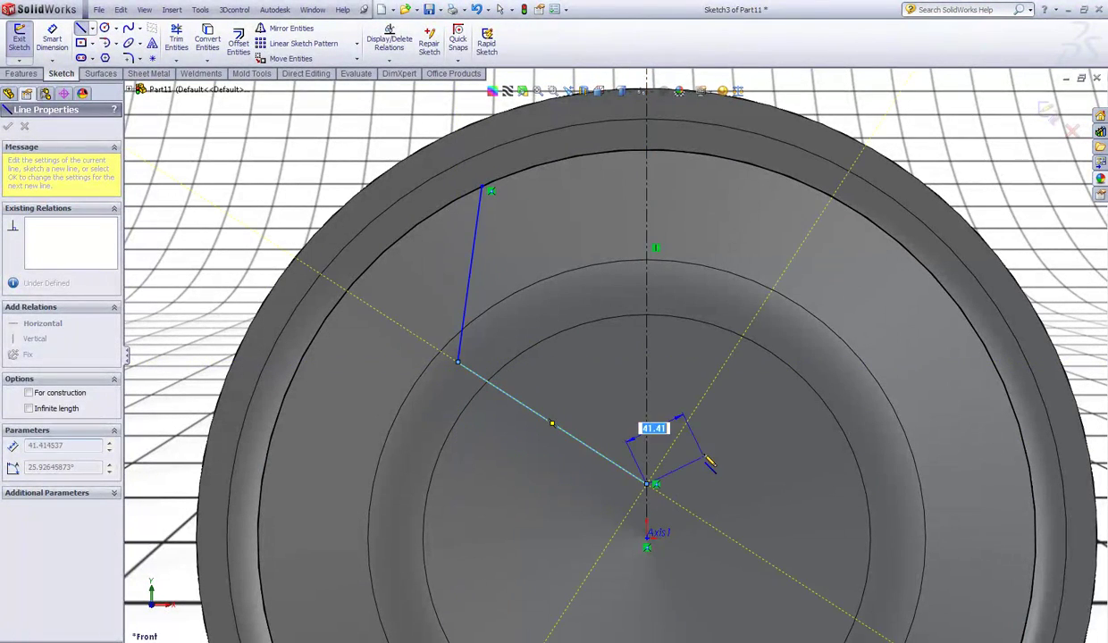
double_click(648, 484)
key(Escape)
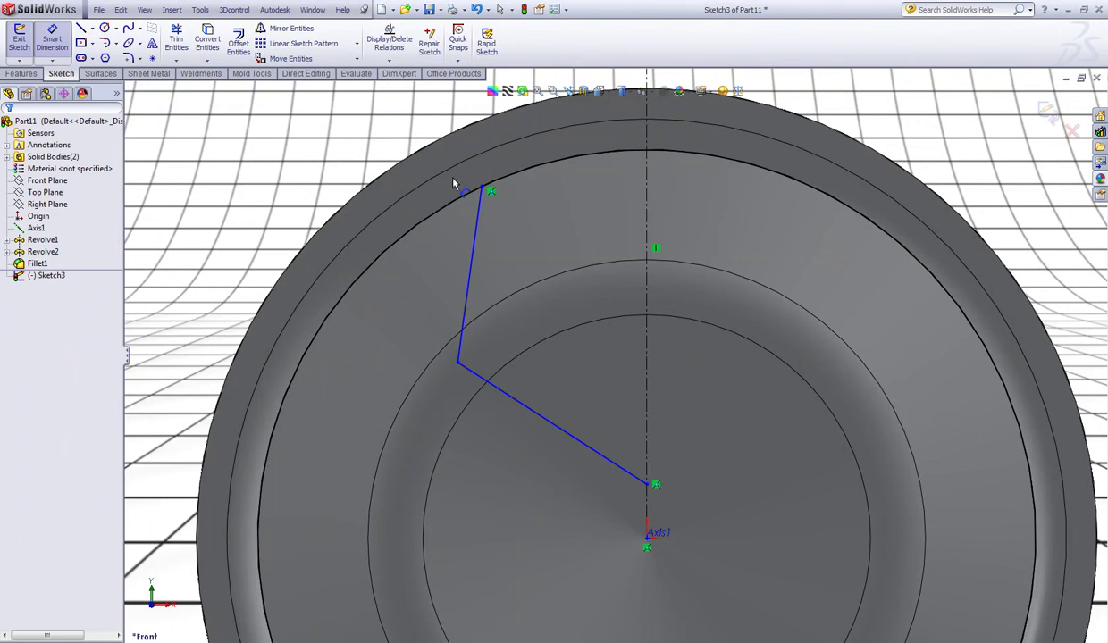
Dimension the profile's outer endpoint on the converted circle 64 mm from the vertical centerline
click(483, 189)
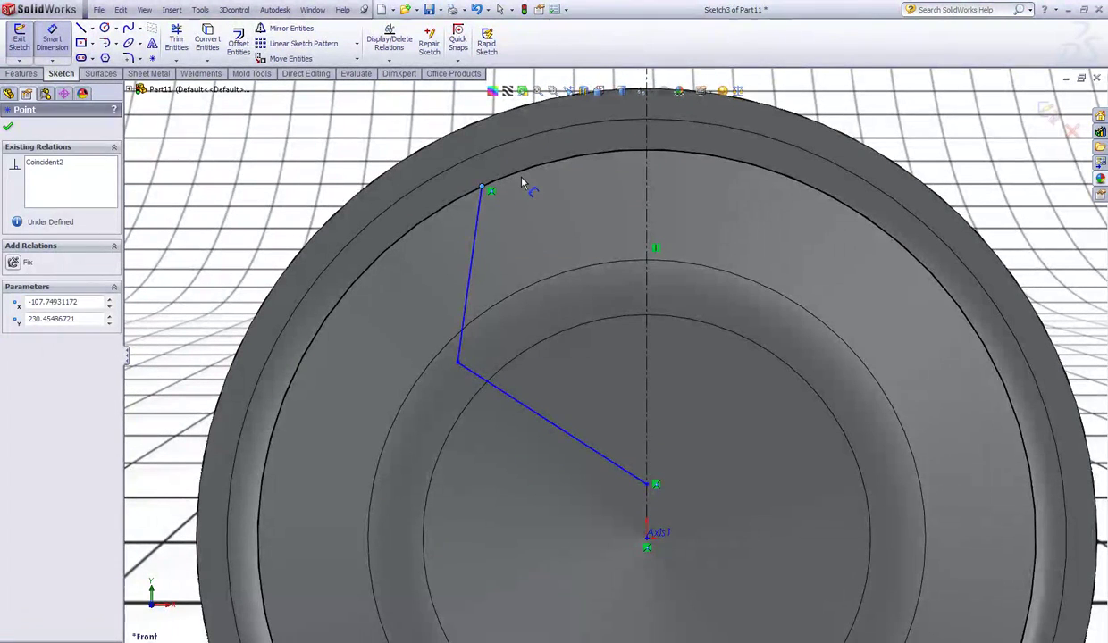
scroll(522, 183, up, 2)
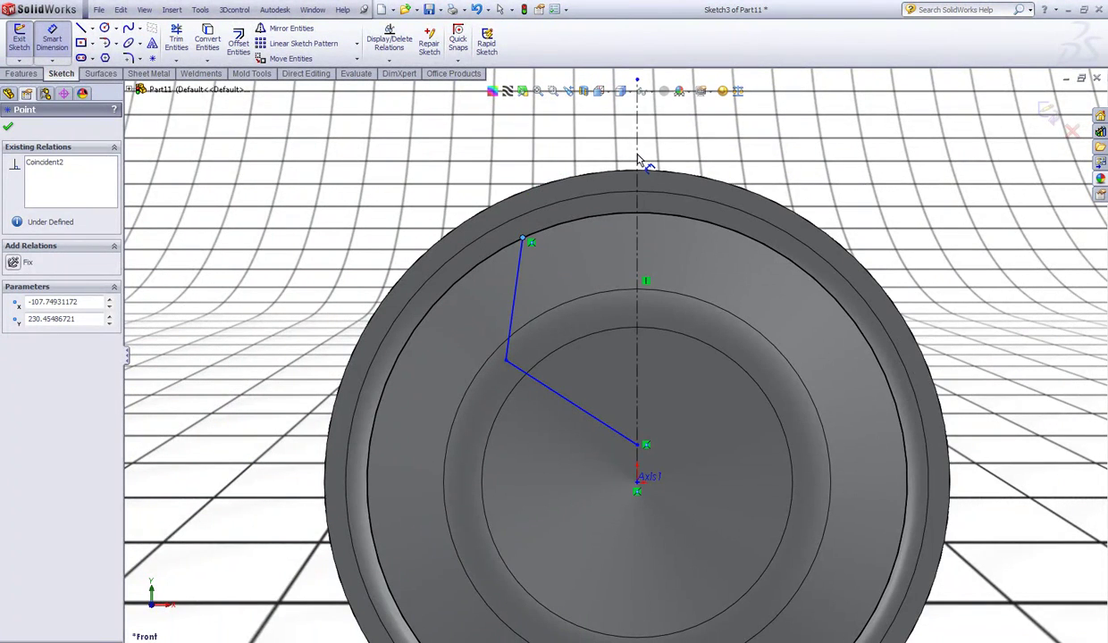
click(637, 161)
click(589, 154)
text(6)
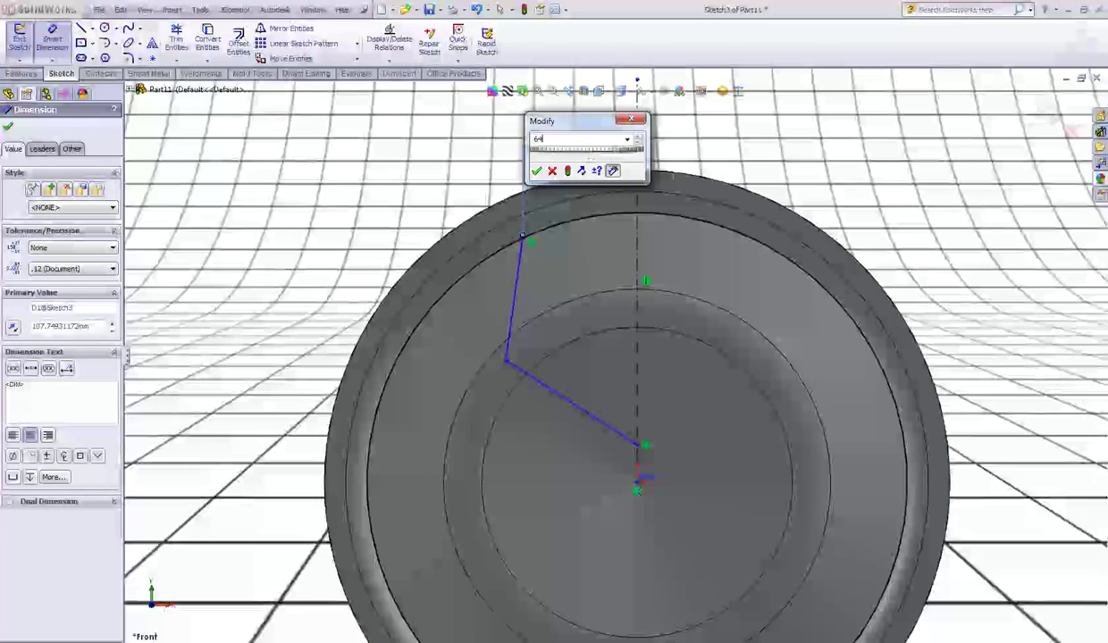
text(4)
key(Return)
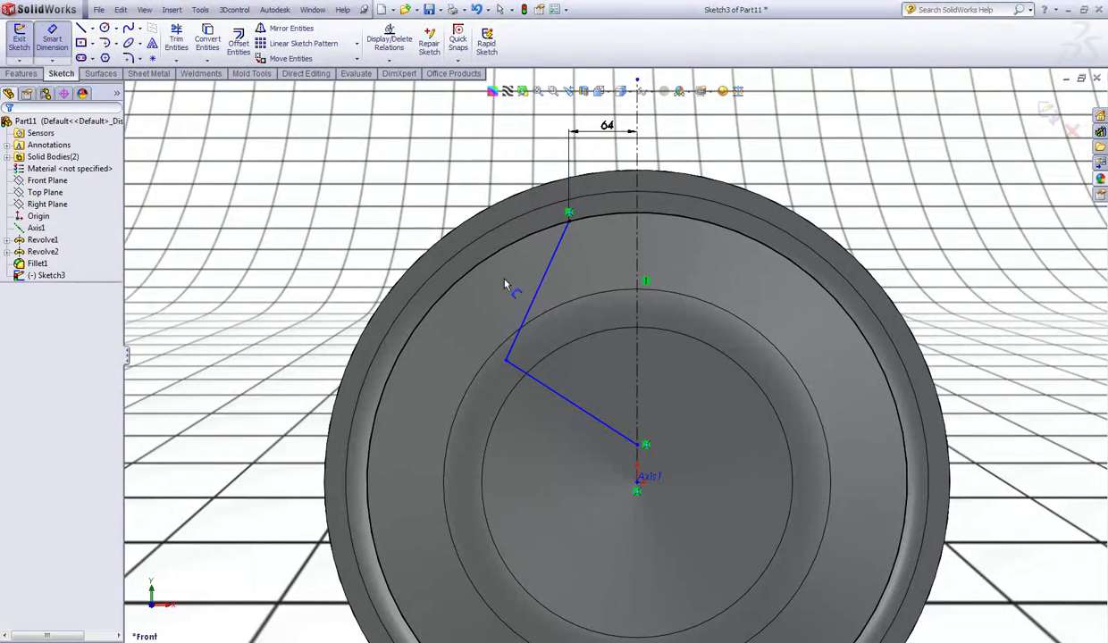
Dimension the angle between the upper profile line and the vertical centerline as 5°
click(543, 279)
click(637, 284)
click(604, 293)
text(5)
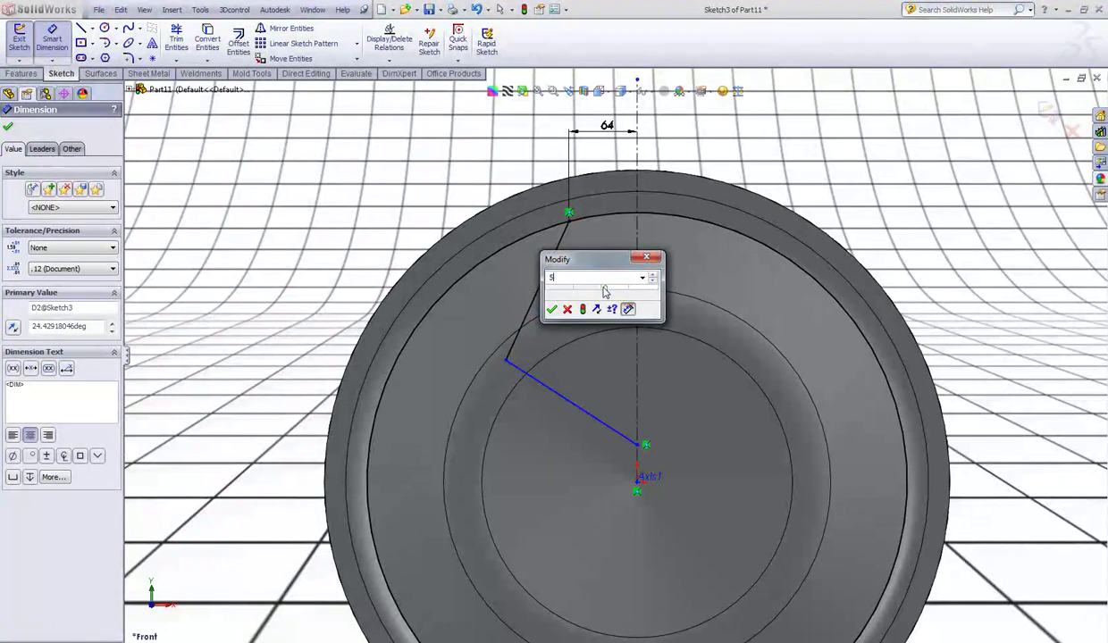
key(Return)
Dimension the angle between the lower profile line and the vertical centerline as 40°
click(591, 407)
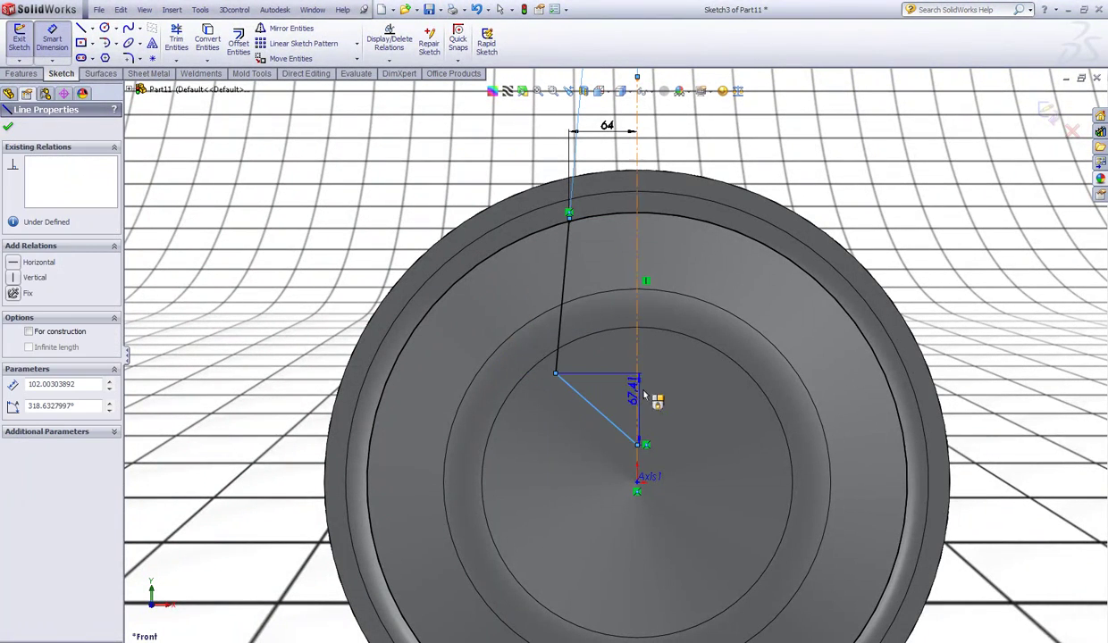
click(638, 393)
click(625, 393)
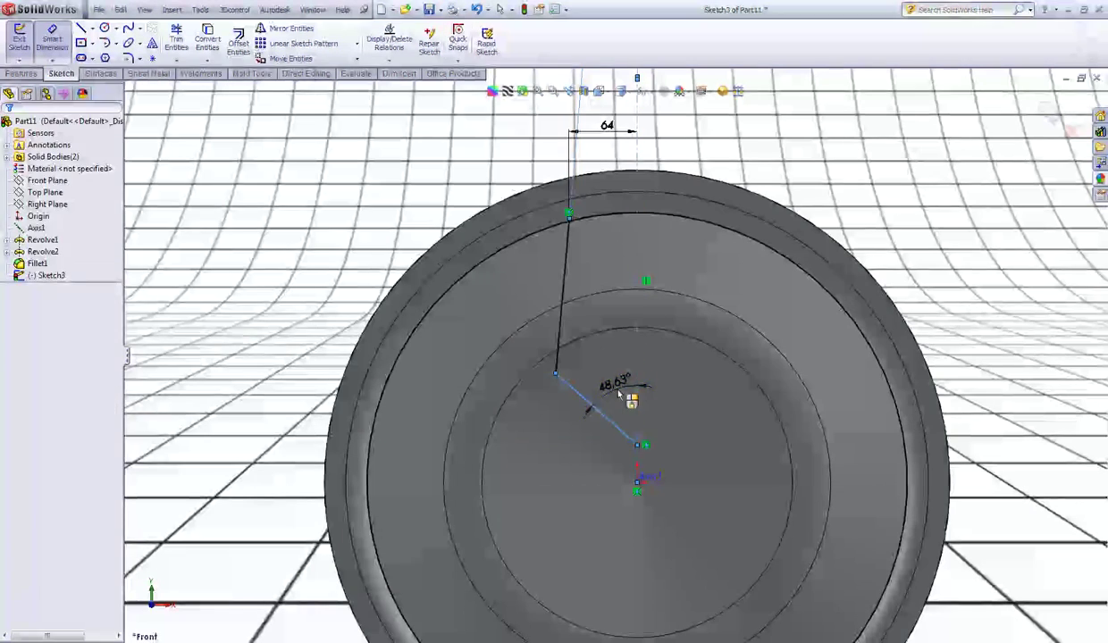
text(40)
key(Return)
click(272, 276)
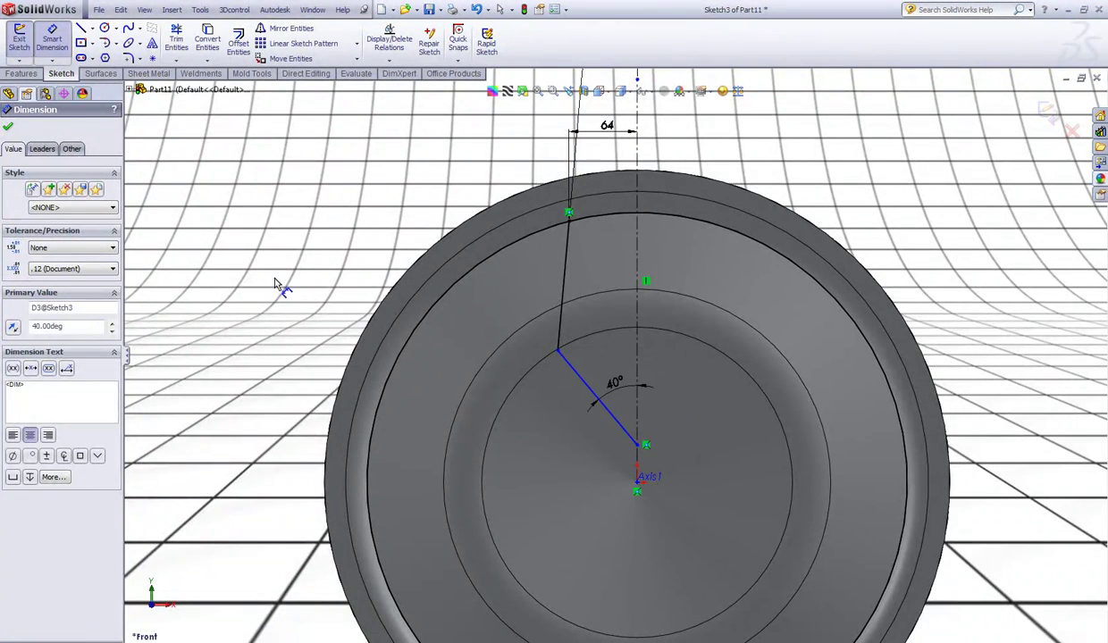
Dimension the profile's lower endpoint on the centerline 54.5 mm above the origin
scroll(629, 445, down, 3)
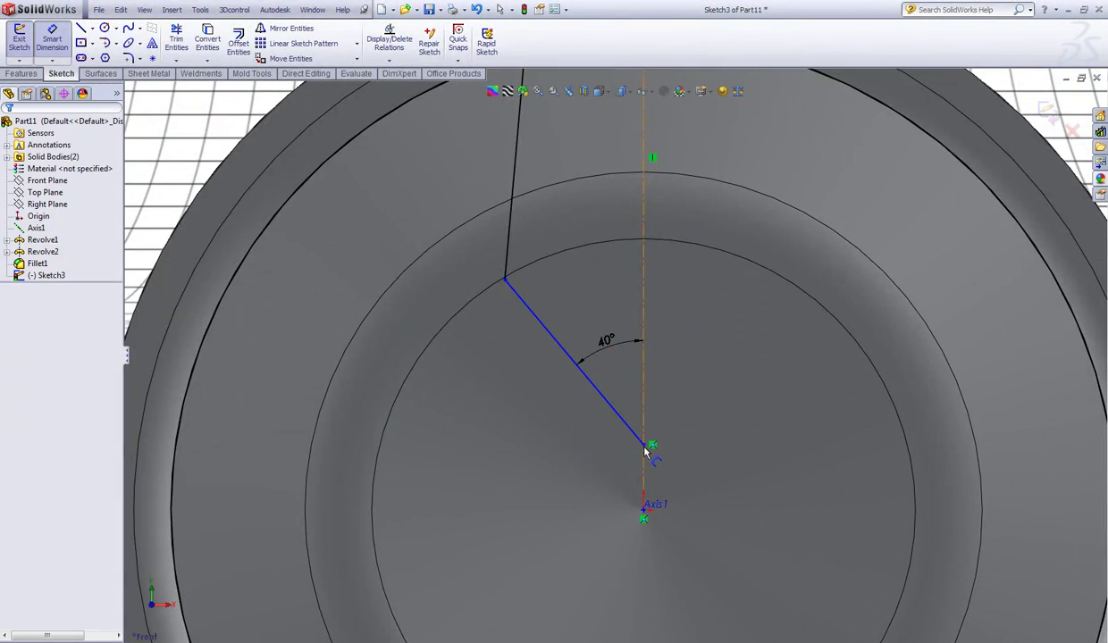
click(645, 447)
click(641, 514)
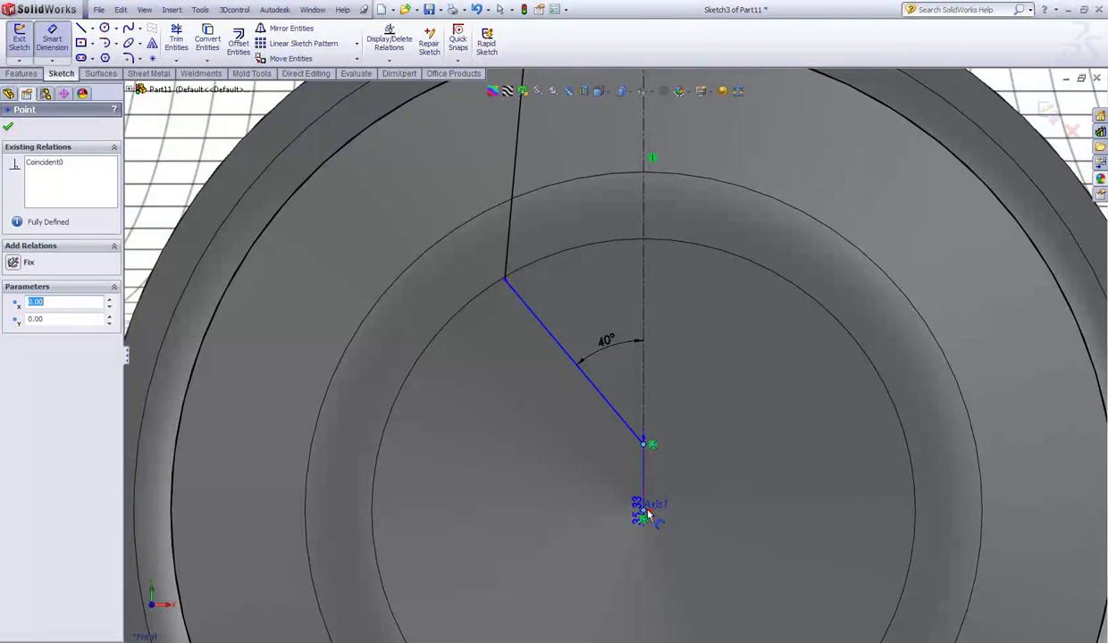
click(732, 495)
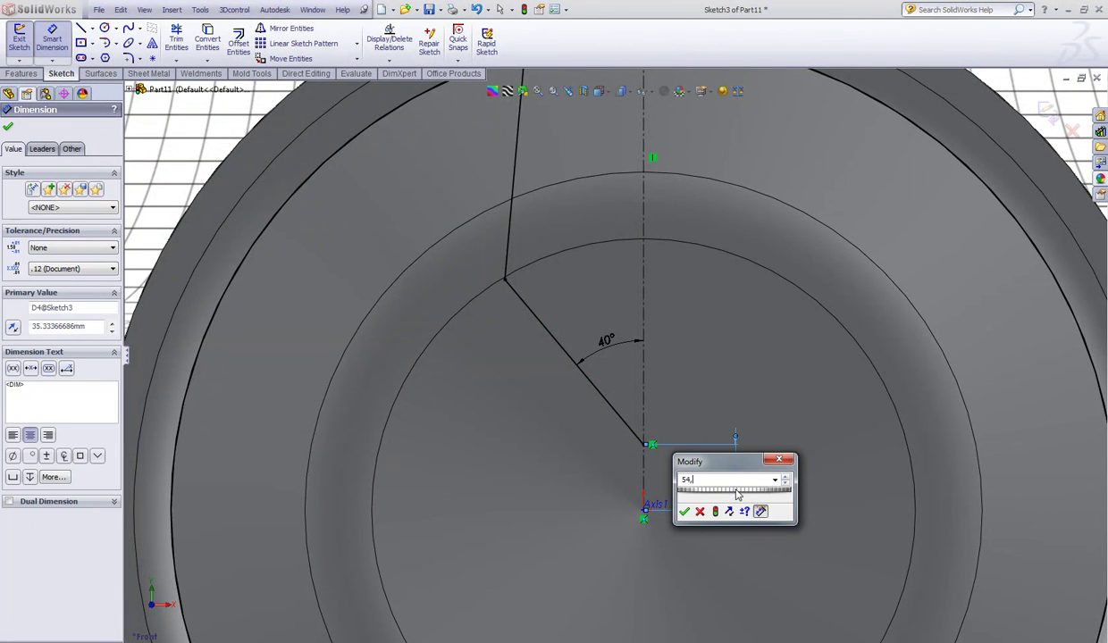
text(54,5)
key(Return)
Mirror both profile lines about the vertical centerline to close the cutout's sides
scroll(617, 343, up, 8)
click(518, 234)
scroll(670, 284, down, 4)
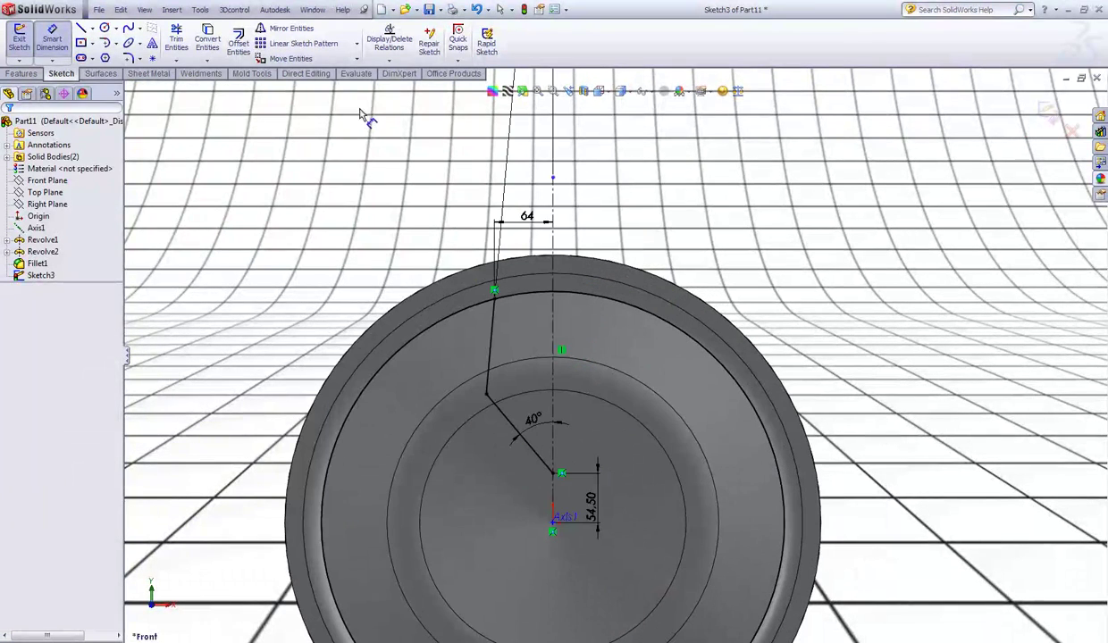
click(291, 28)
click(491, 362)
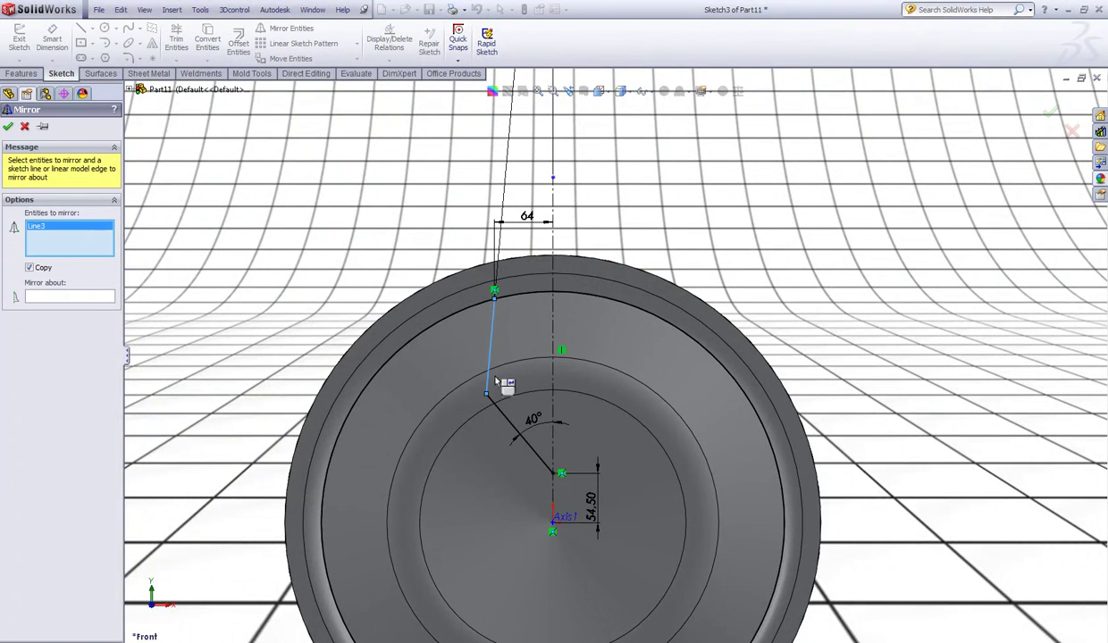
click(500, 412)
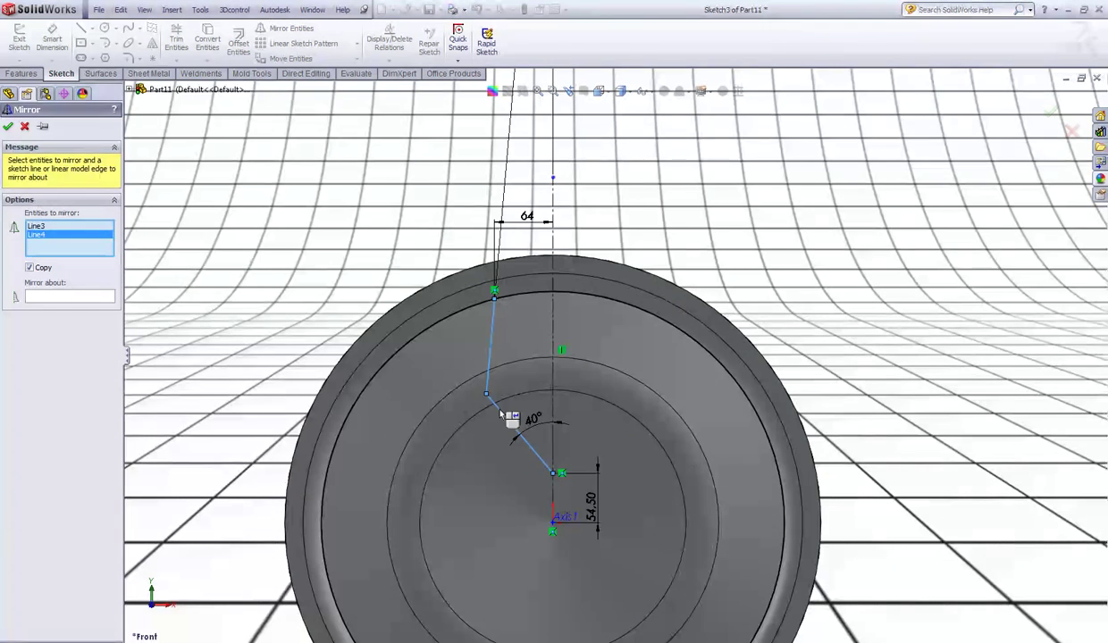
click(554, 331)
key(Return)
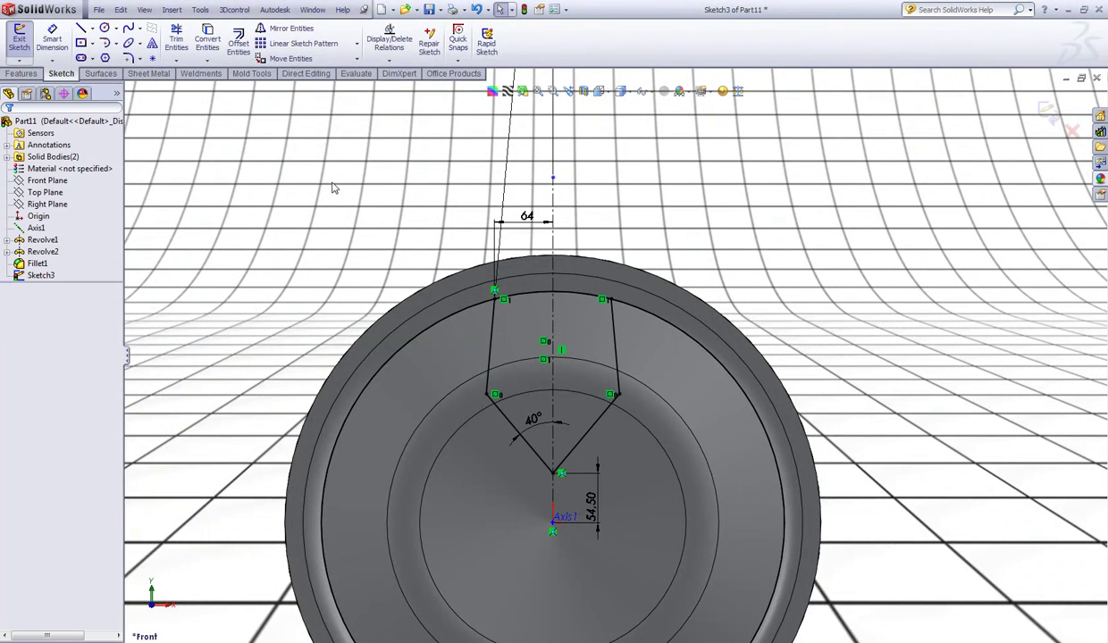
Trim away the part of the converted circle outside the cutout profile with Power trim
click(178, 40)
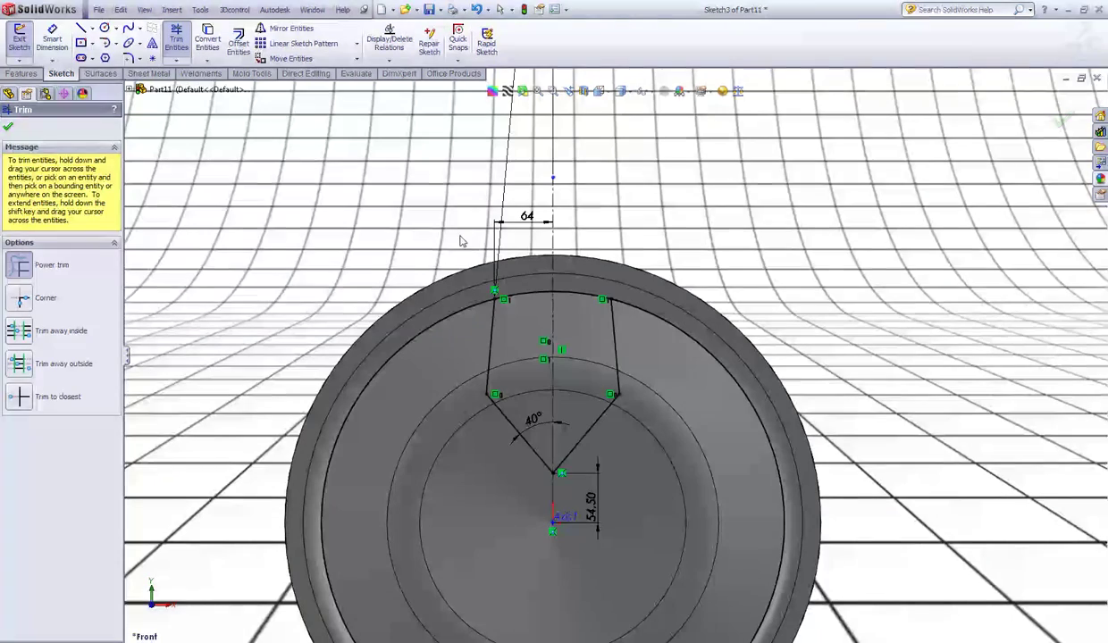
drag(453, 296, 450, 355)
scroll(491, 355, up, 4)
Extrude-cut the cutout sketch Through All, turning off automatic body selection and limiting the cut to the spoke disc body
mouse_move(496, 358)
middle_down()
mouse_move(648, 347)
mouse_move(620, 362)
mouse_move(804, 358)
middle_up()
scroll(646, 347, down, 4)
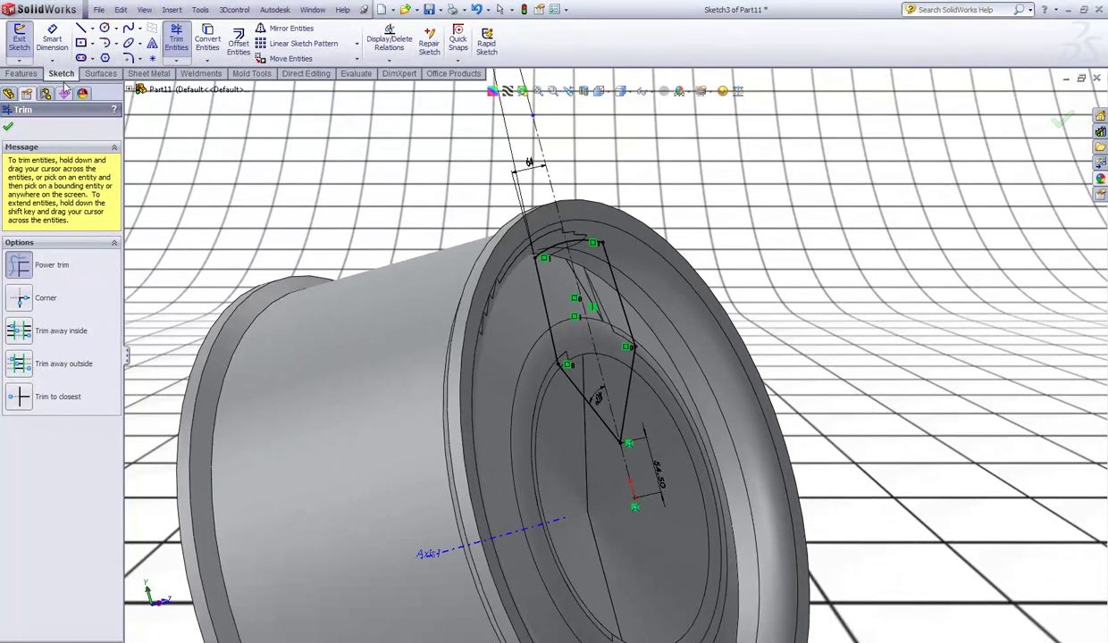
click(40, 75)
click(190, 49)
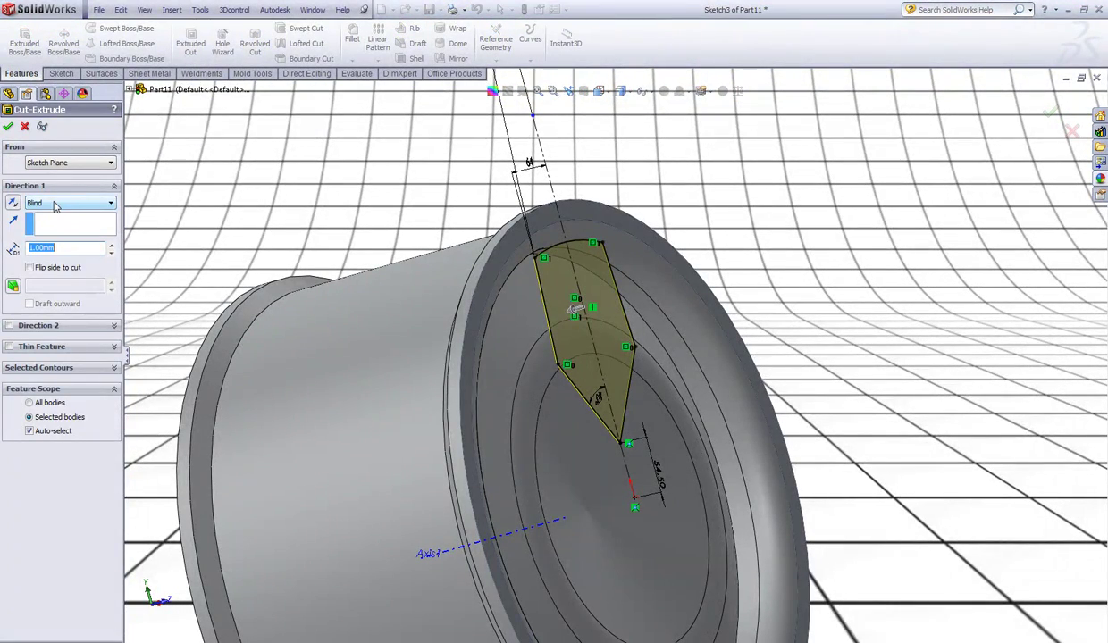
click(55, 204)
click(45, 223)
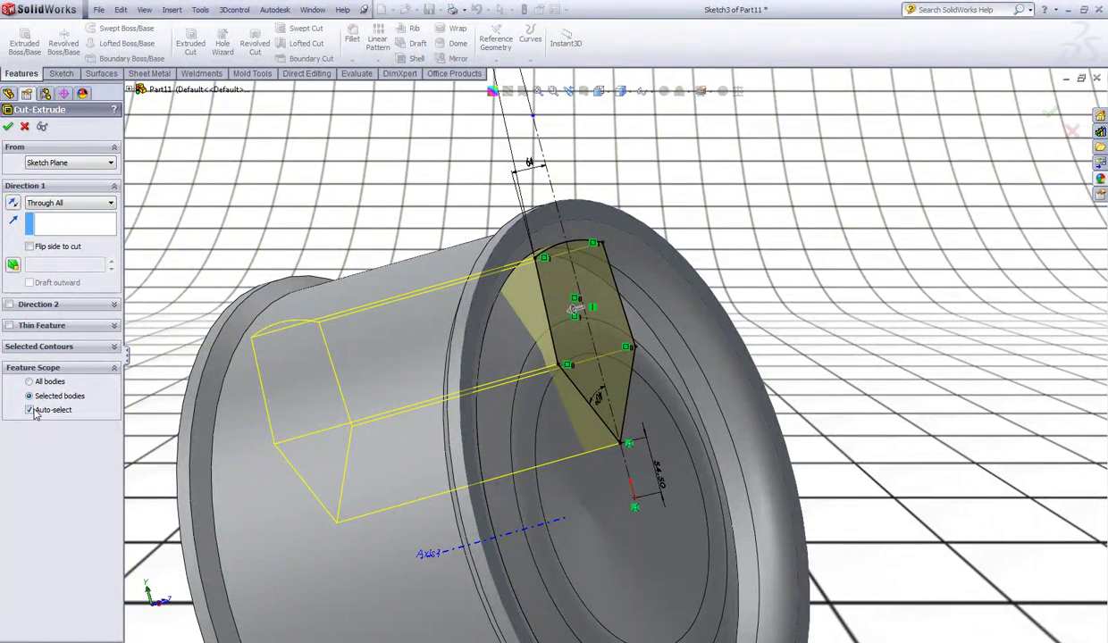
click(32, 411)
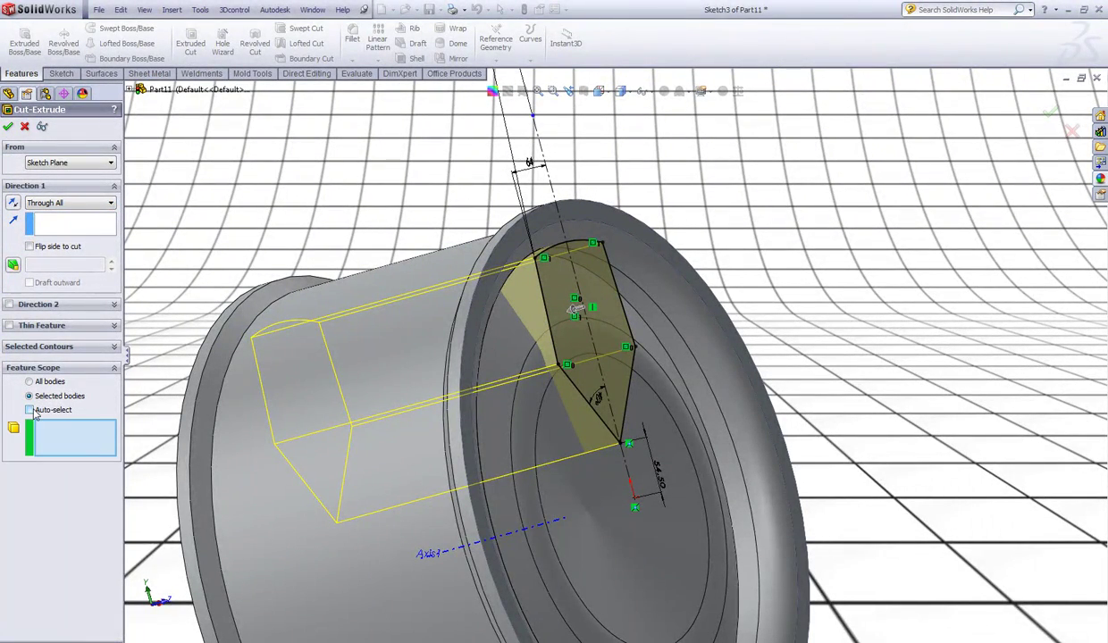
click(556, 468)
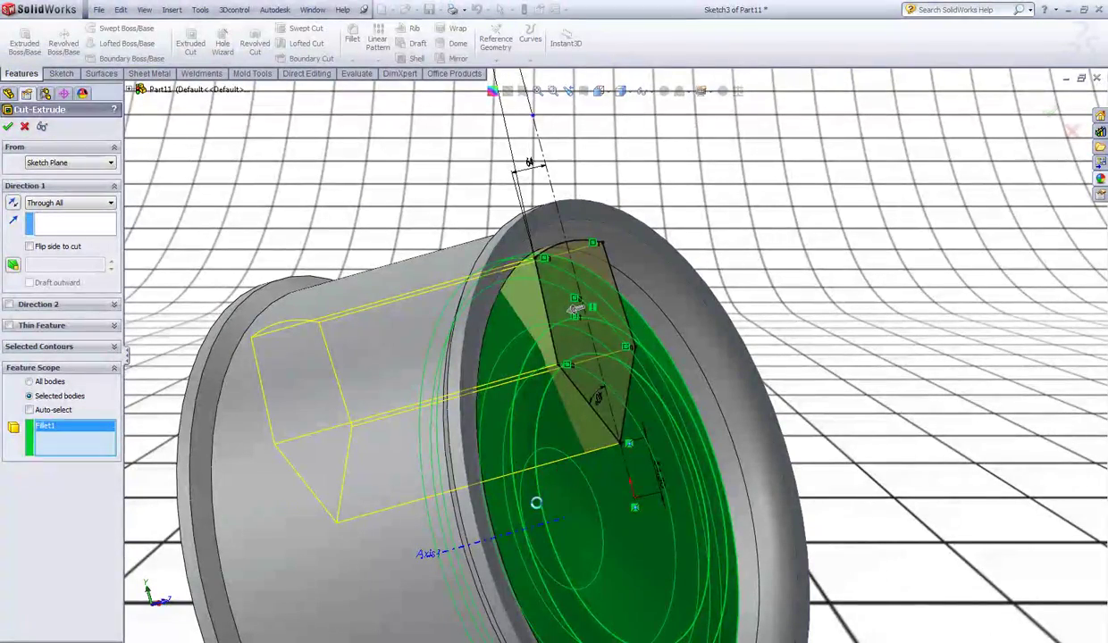
key(Return)
click(815, 272)
Fillet the cutout's two side corner edges with a constant radius of 40 mm
mouse_move(815, 271)
middle_down()
mouse_move(742, 281)
mouse_move(698, 308)
mouse_move(739, 287)
middle_up()
scroll(698, 308, up, 2)
click(356, 45)
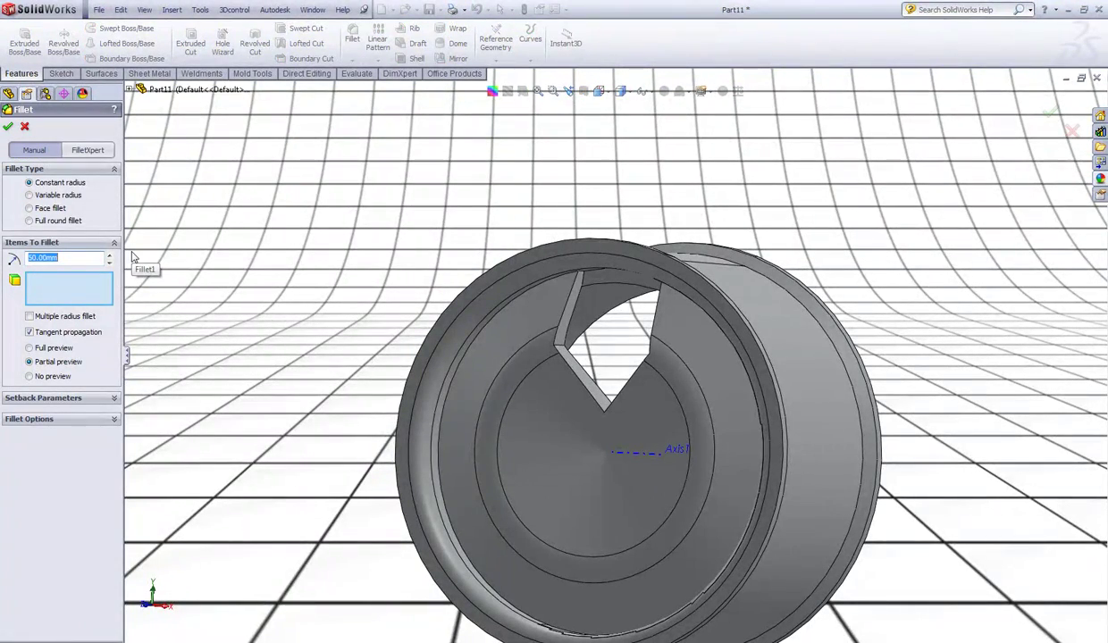
middle_drag(627, 329, 601, 420)
scroll(546, 363, down, 3)
click(522, 356)
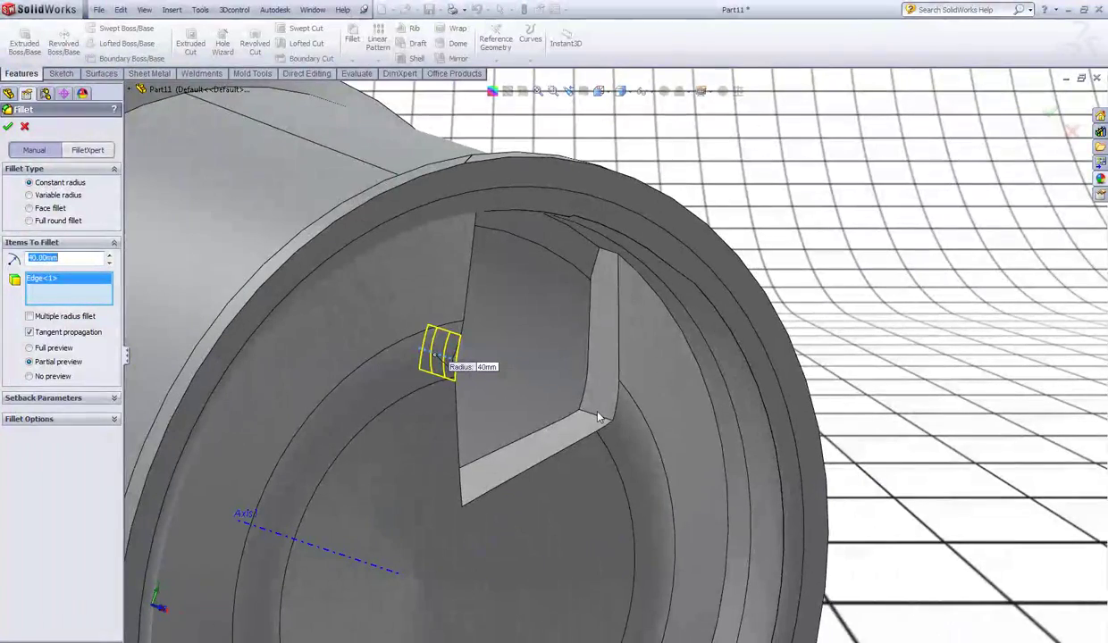
click(599, 416)
click(599, 415)
click(597, 418)
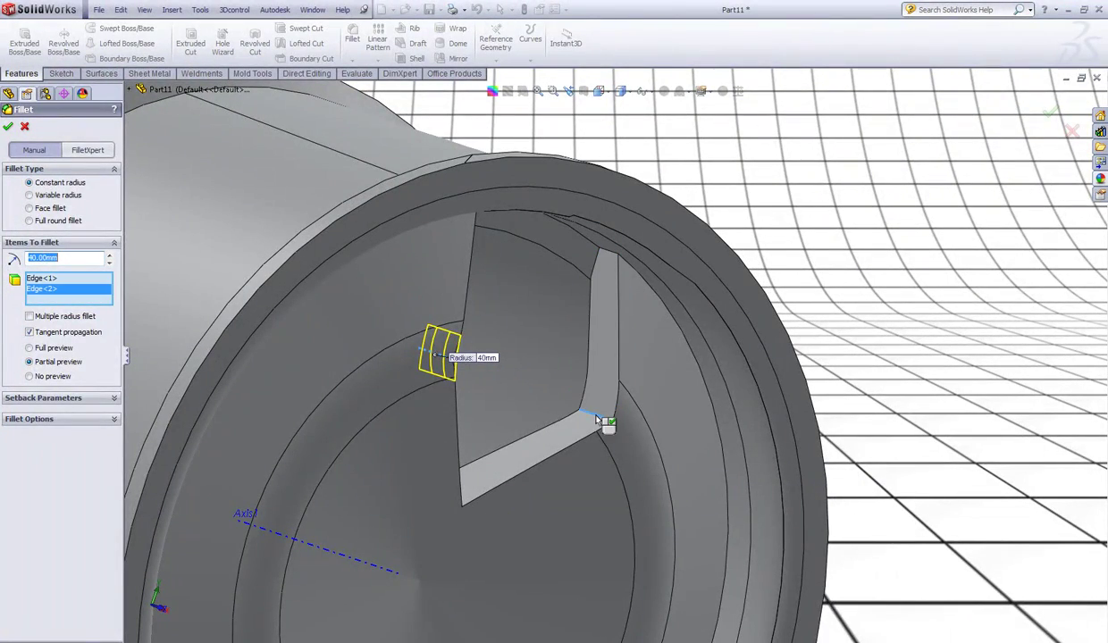
right_click(595, 415)
Fillet the cutout's corner edge nearest the hub with a constant radius
scroll(596, 412, up, 4)
middle_drag(595, 412, 533, 402)
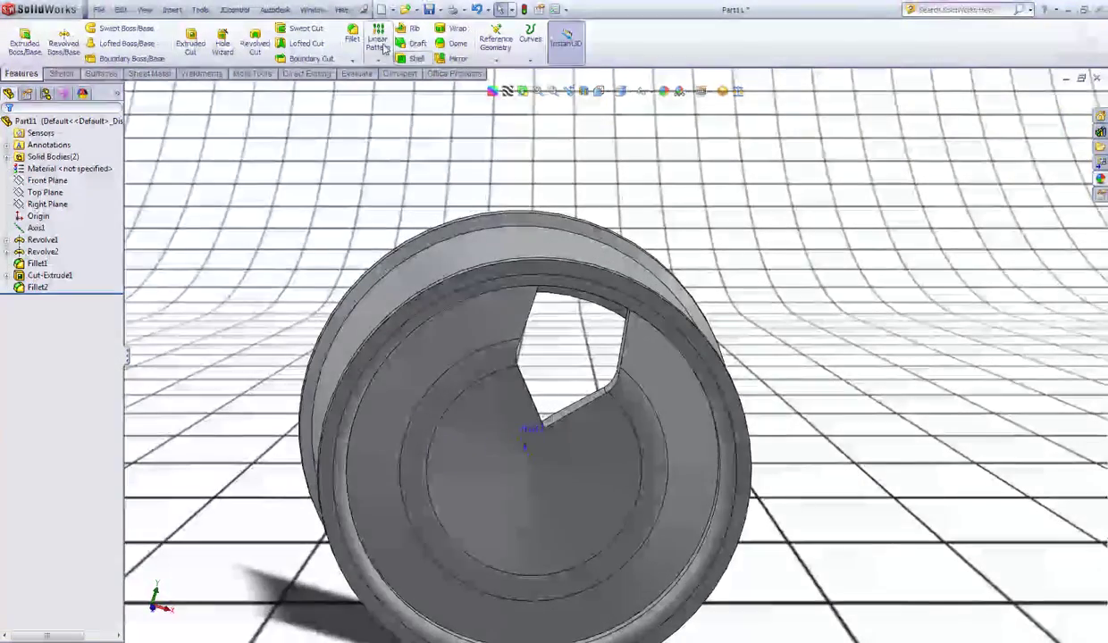
click(352, 43)
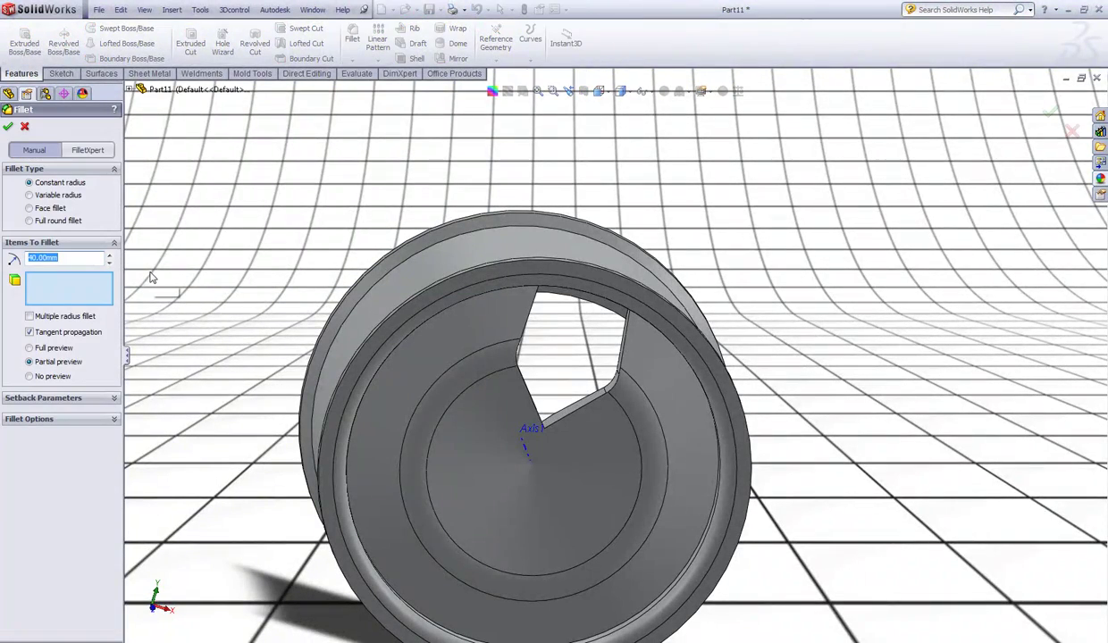
middle_drag(597, 395, 515, 422)
scroll(595, 404, down, 4)
middle_drag(587, 401, 665, 355)
click(599, 386)
right_click(599, 386)
scroll(598, 385, up, 2)
click(229, 210)
Create a circular pattern of the cutout and its two fillet features about Axis1, with 5 equally spaced instances over 360°
scroll(257, 210, up, 2)
click(378, 60)
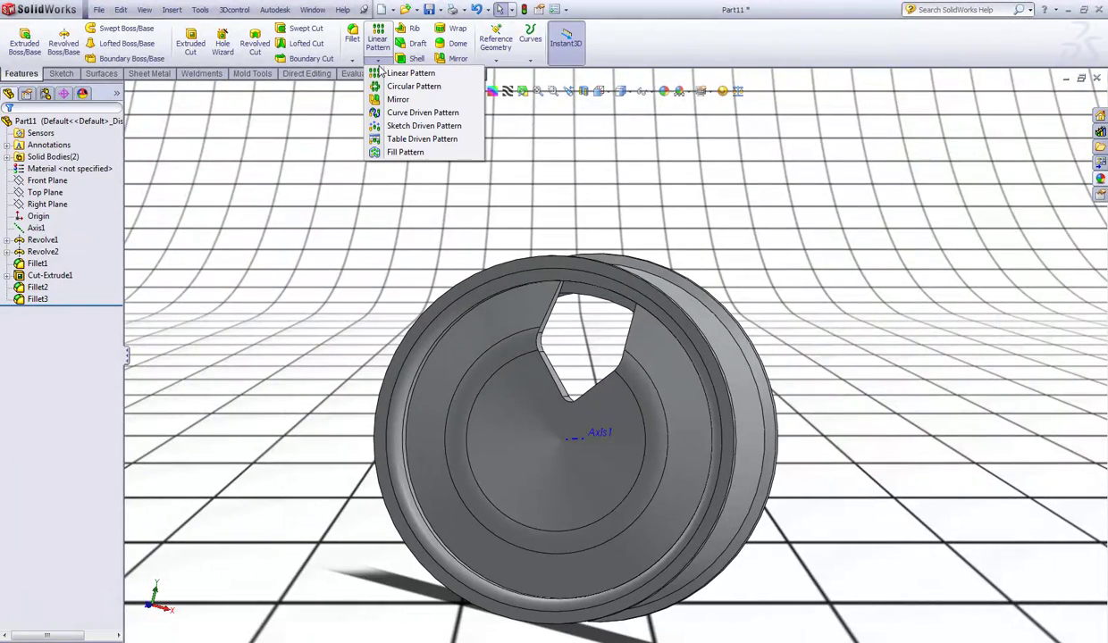
click(402, 92)
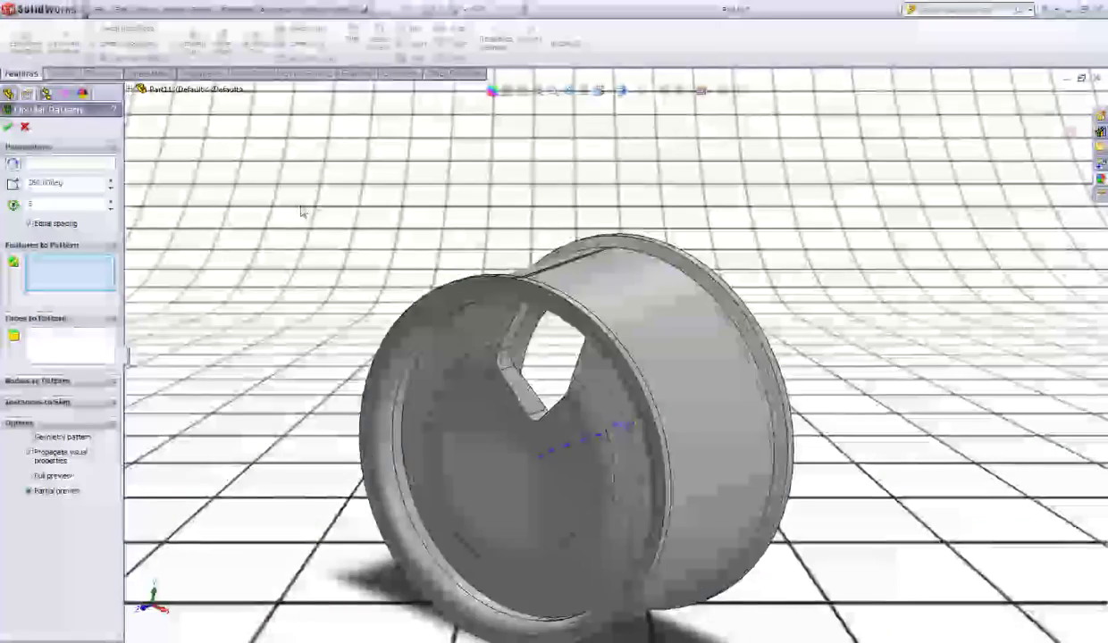
click(517, 400)
click(493, 371)
scroll(491, 372, down, 8)
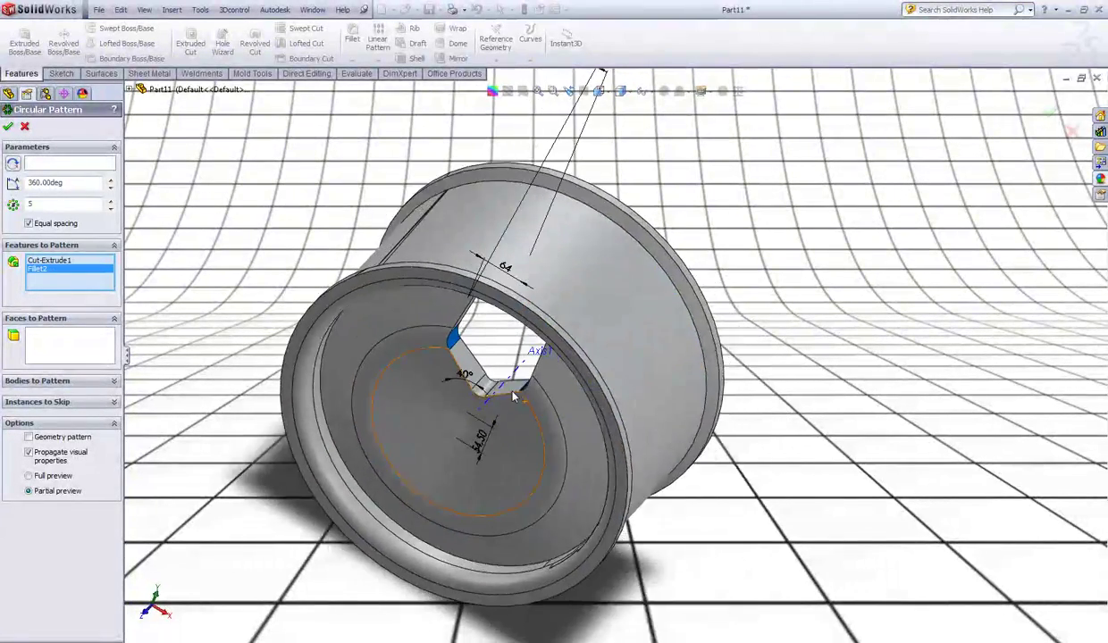
scroll(489, 372, up, 6)
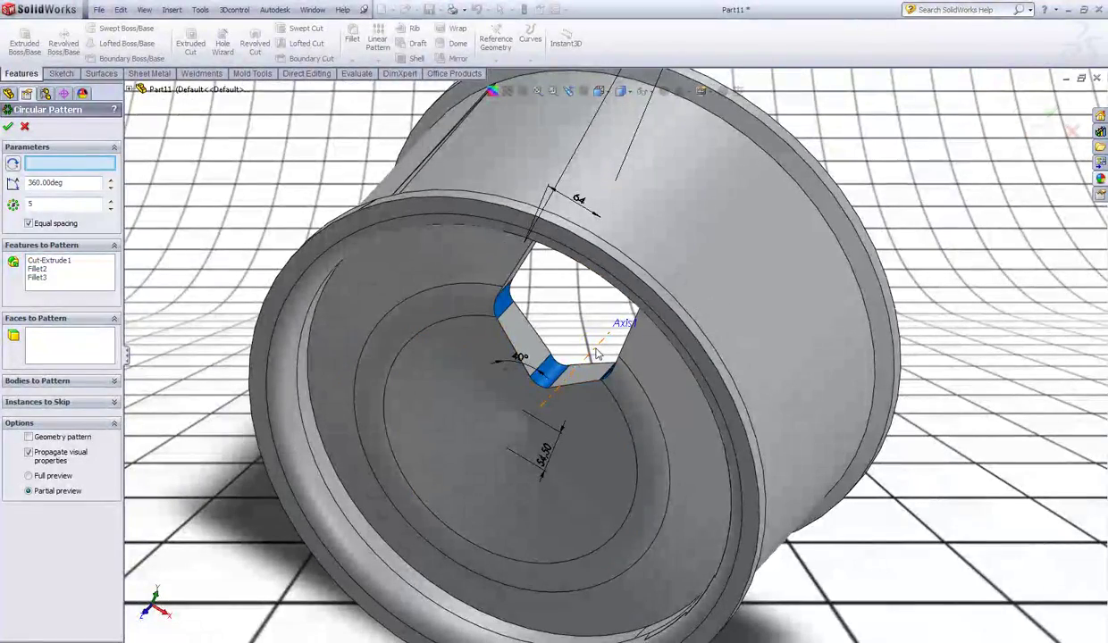
click(597, 354)
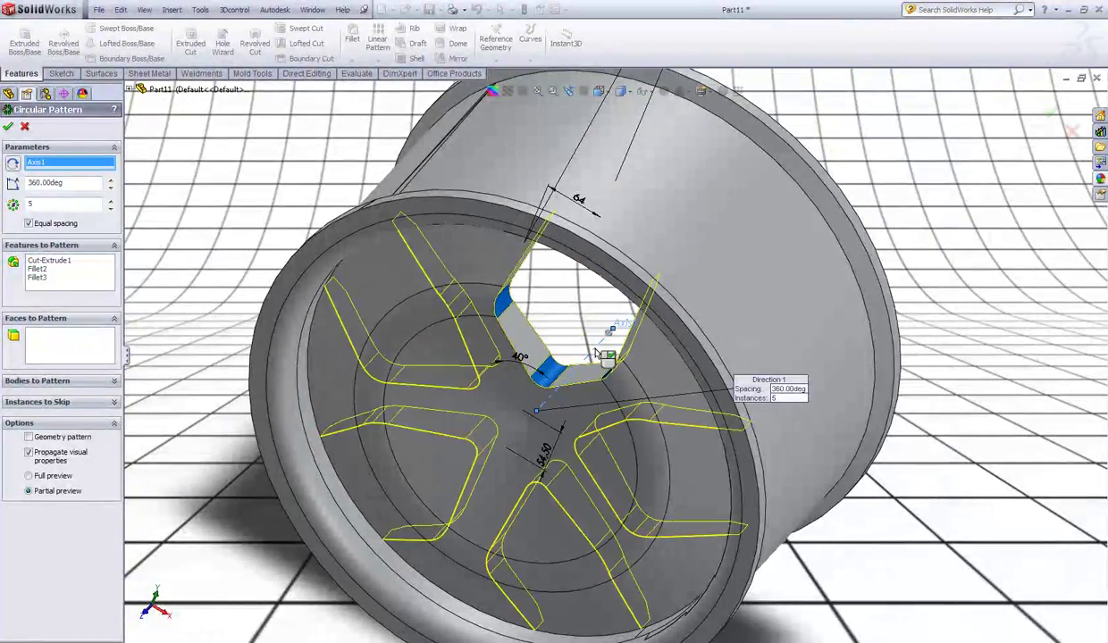
scroll(474, 321, up, 2)
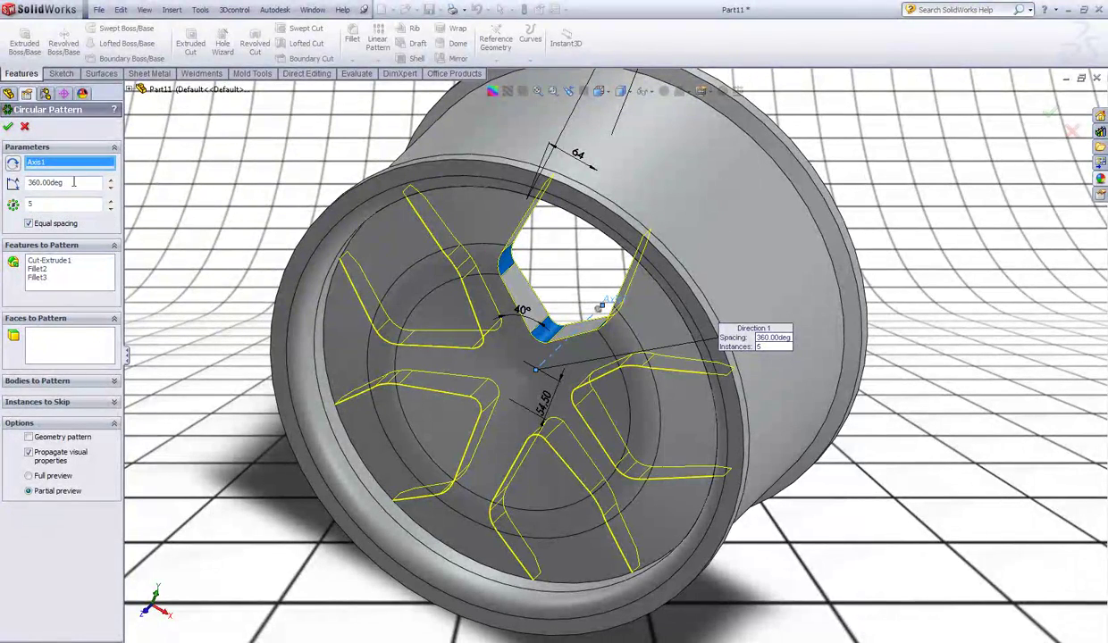
click(9, 127)
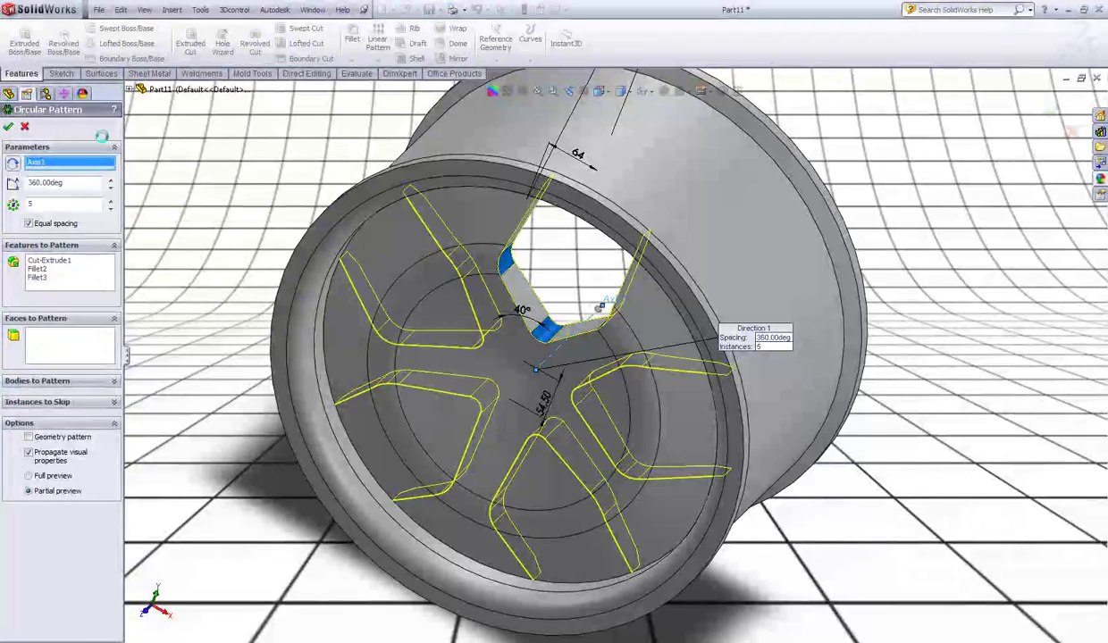
Show the wheel in Front view and start a new sketch on the rim's outermost front ring face
key(ctrl+1)
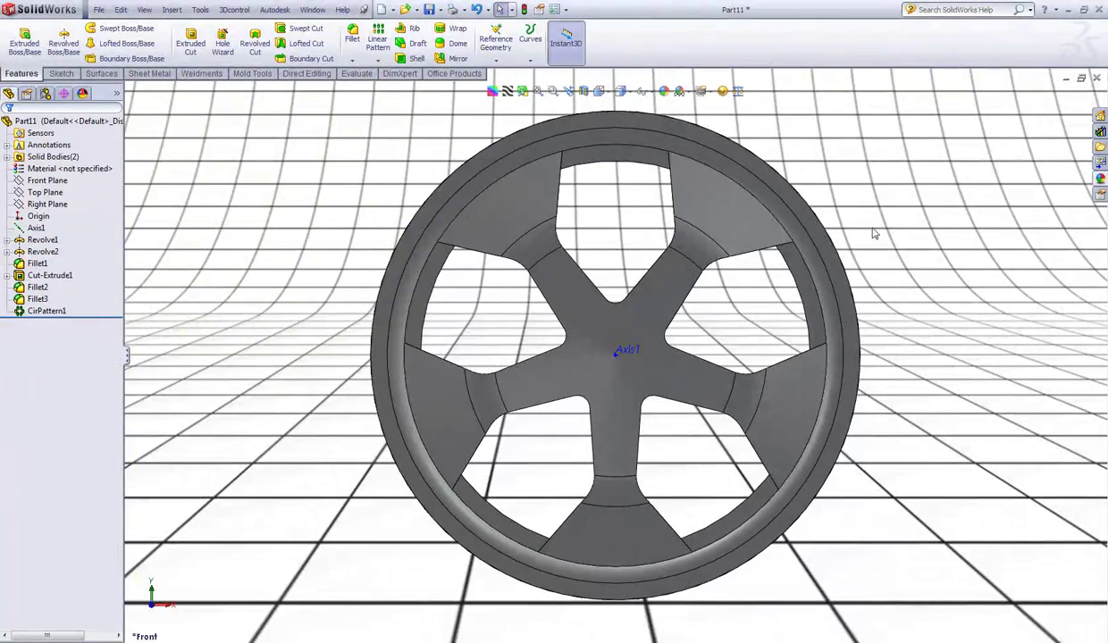
click(709, 147)
click(744, 97)
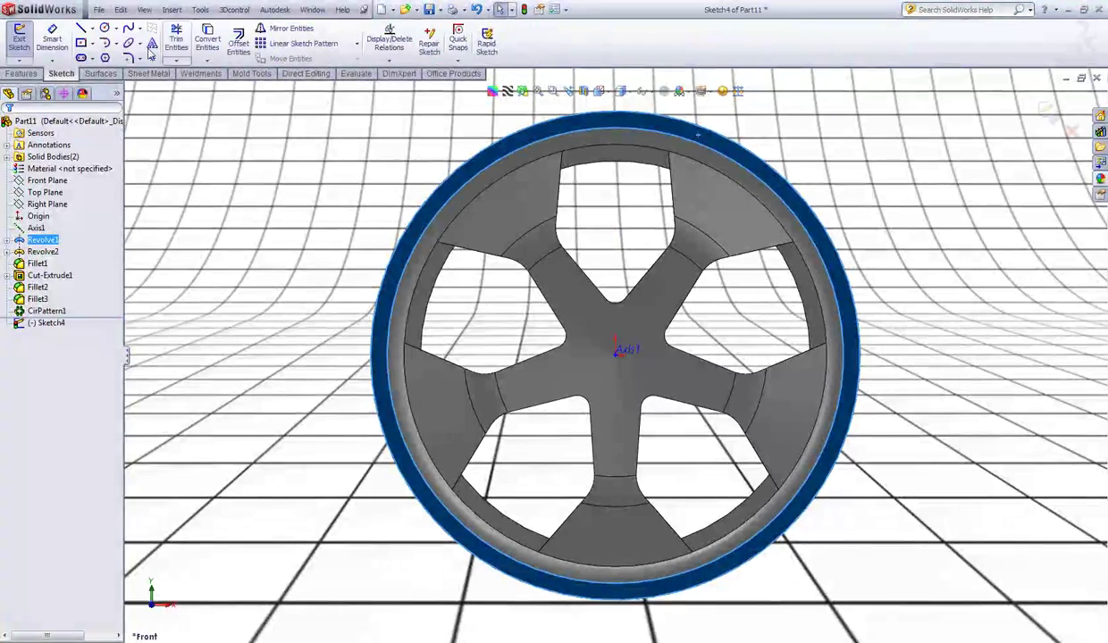
Sketch a centerline about 190 mm long from the midpoint of the upper-right spoke's curved bend edge, radially outward past the rim
click(92, 30)
click(112, 56)
scroll(737, 192, down, 3)
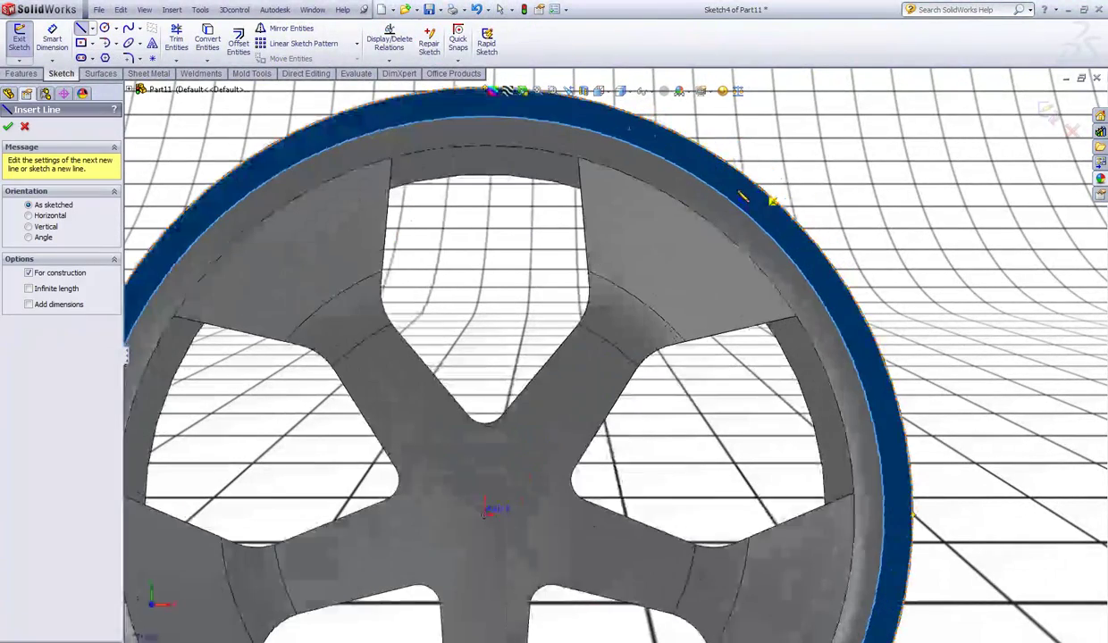
scroll(645, 295, down, 2)
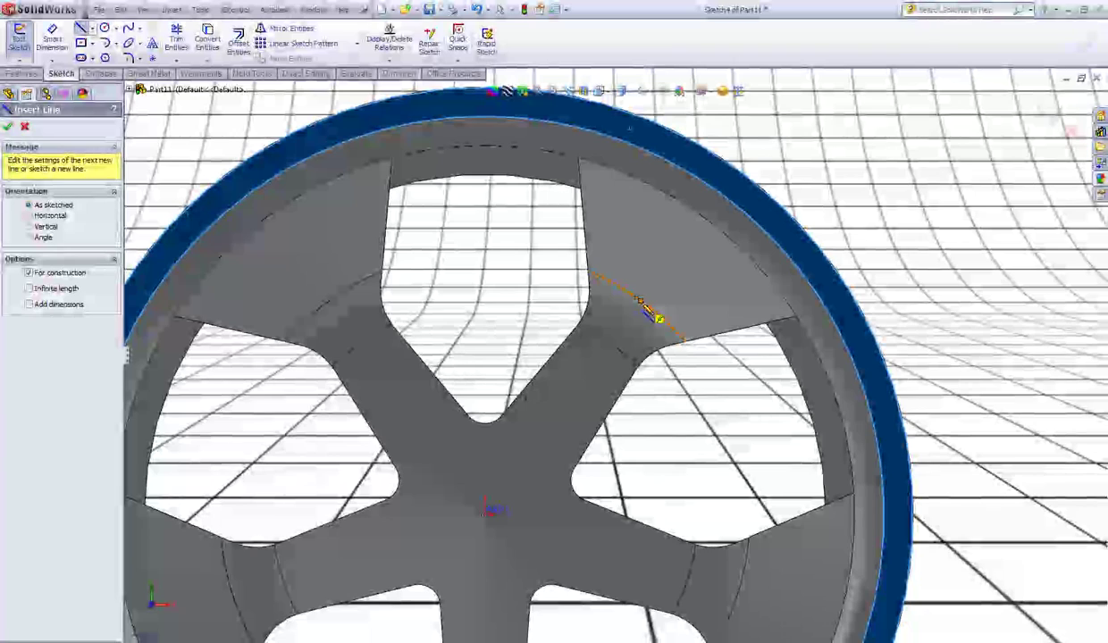
click(639, 301)
scroll(687, 265, up, 3)
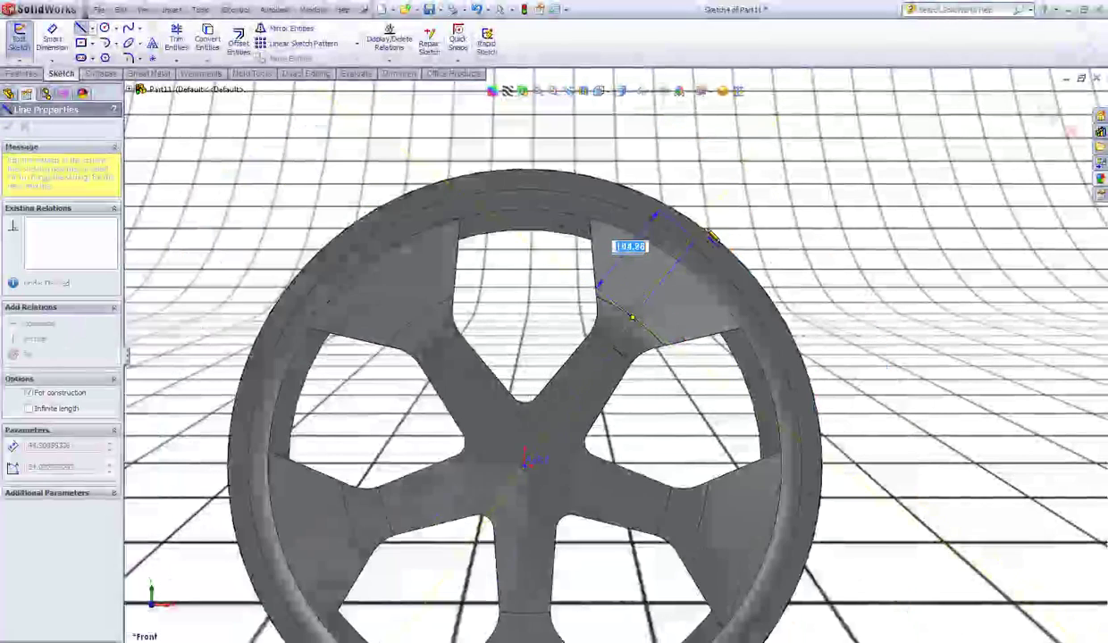
click(746, 164)
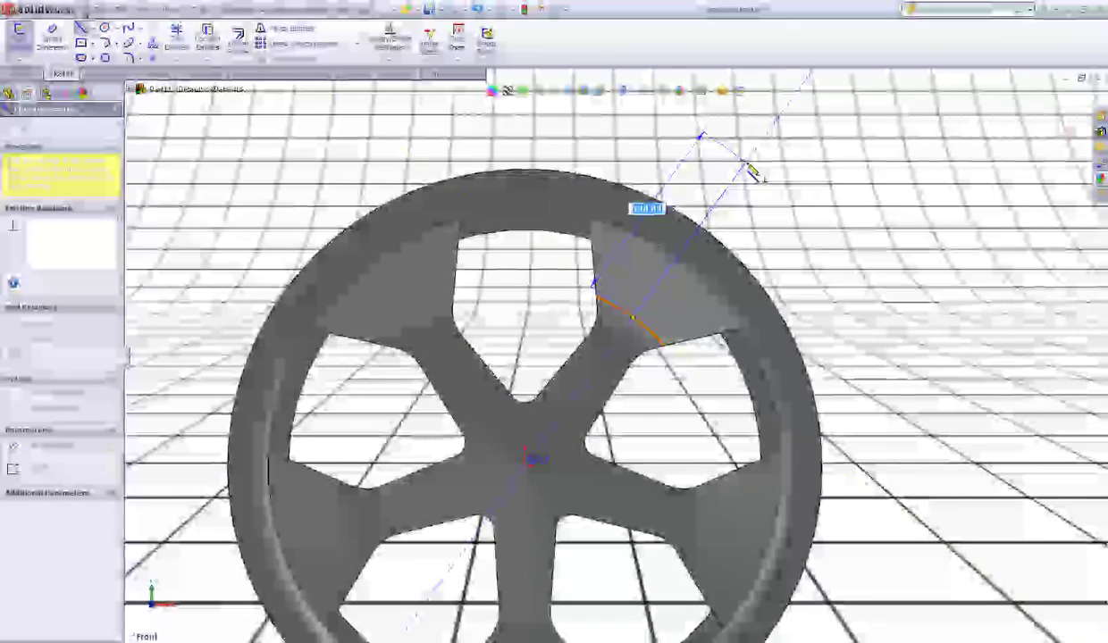
key(Escape)
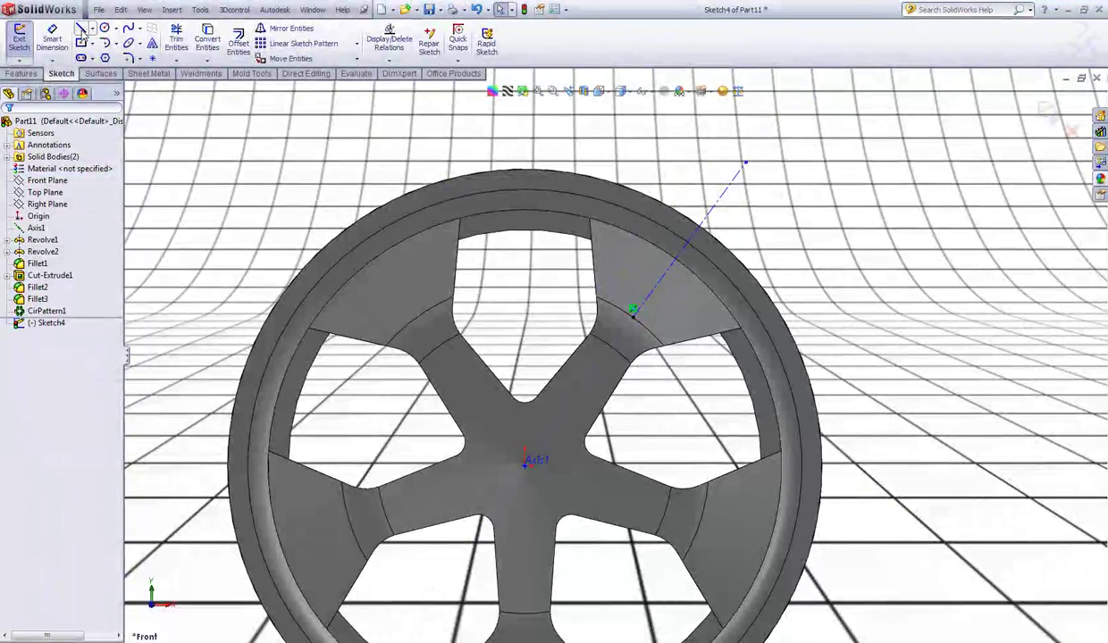
Convert the rim's inner circular edge bordering the spoke ends into a sketch circle and return to Front view
middle_drag(433, 168, 568, 236)
scroll(577, 254, down, 4)
click(562, 265)
click(207, 40)
click(207, 40)
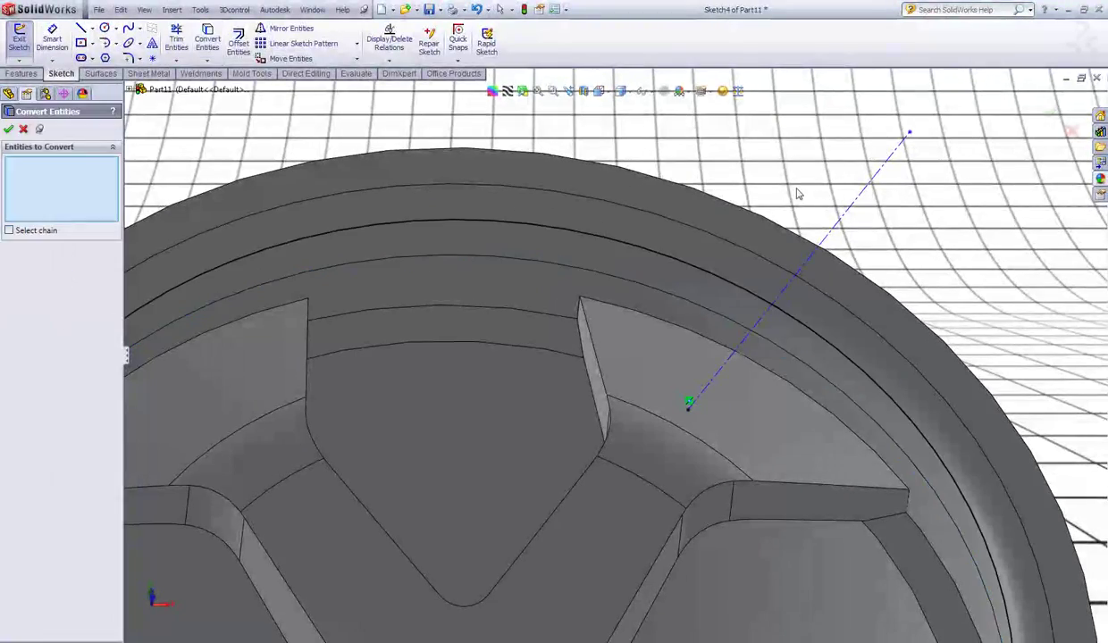
key(ctrl+1)
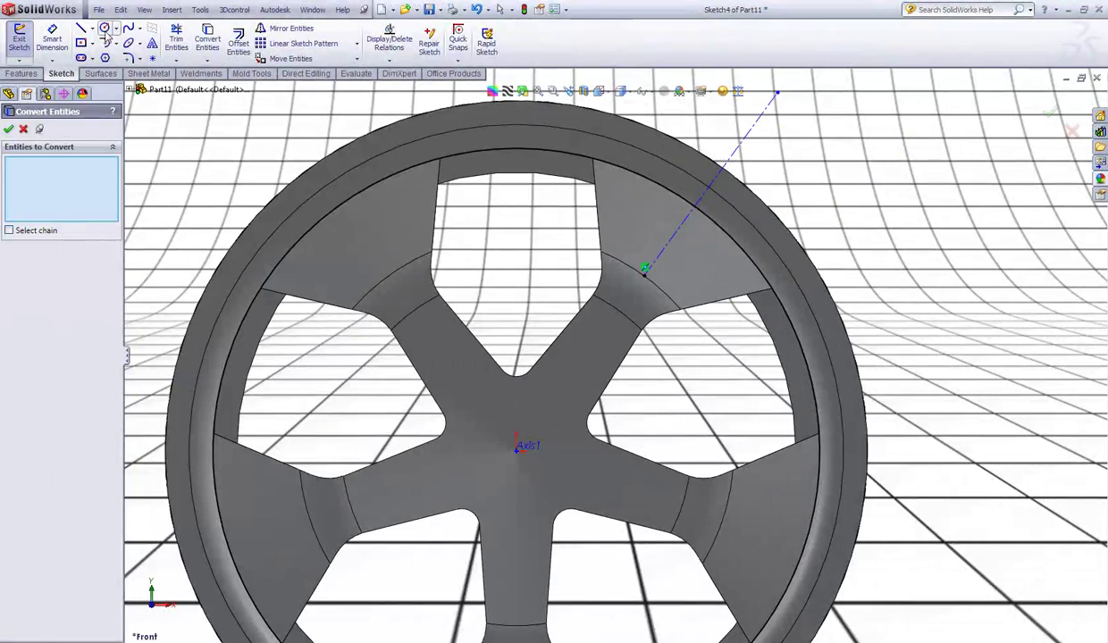
Sketch a solid line about 79 mm long from the converted circle inward to the centerline on the upper-right spoke
click(81, 30)
scroll(638, 202, down, 3)
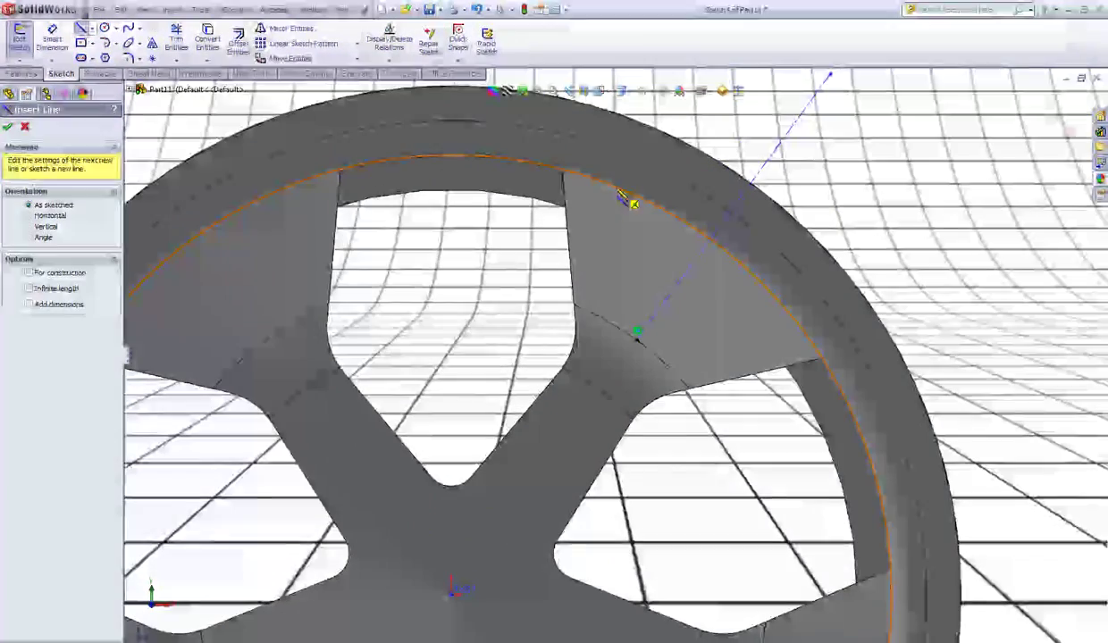
click(619, 190)
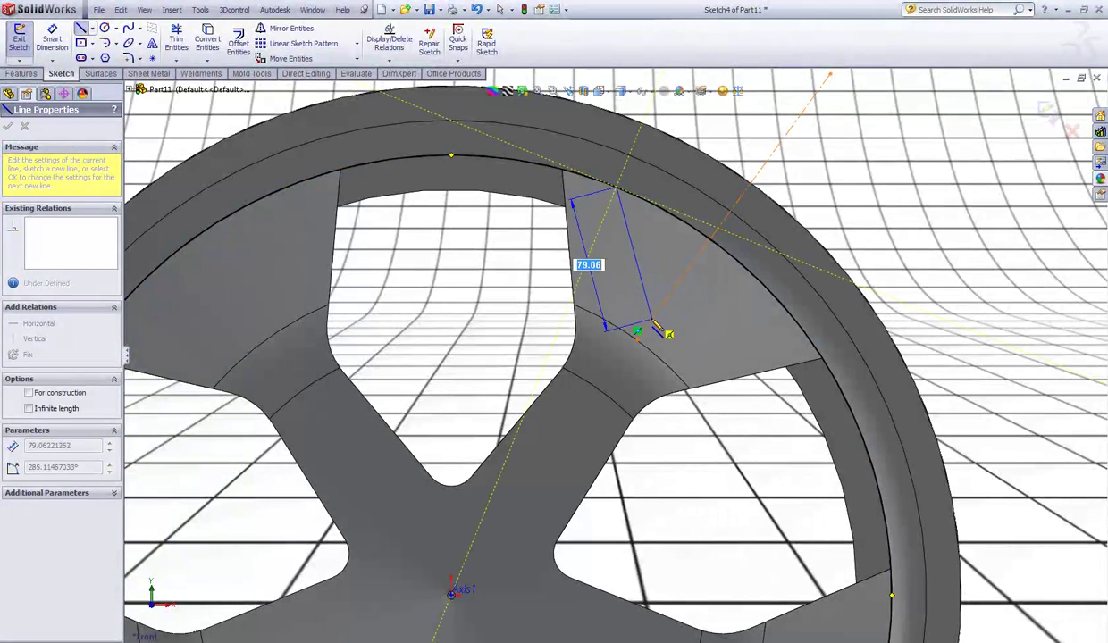
click(650, 313)
key(Escape)
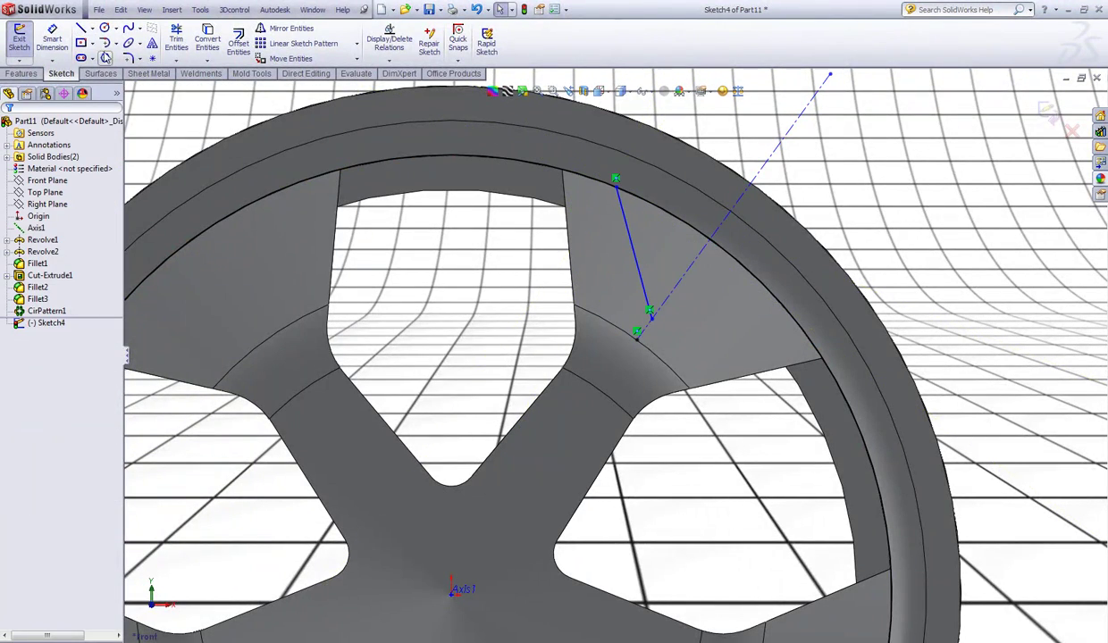
Dimension the distance from the line's outer endpoint to the centerline as 75 mm
click(53, 38)
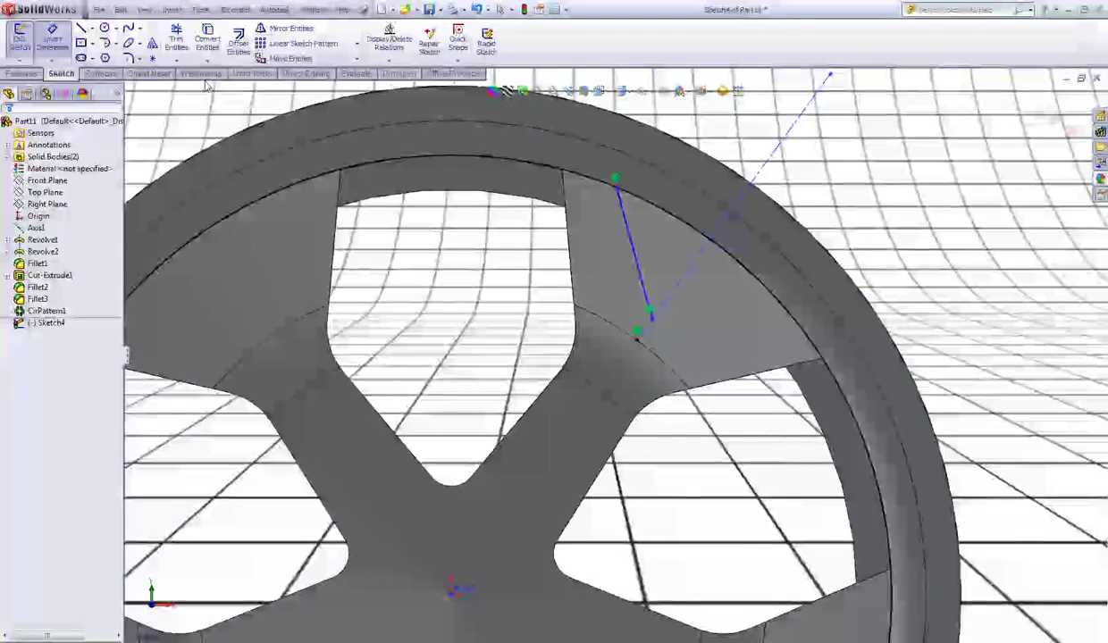
click(616, 180)
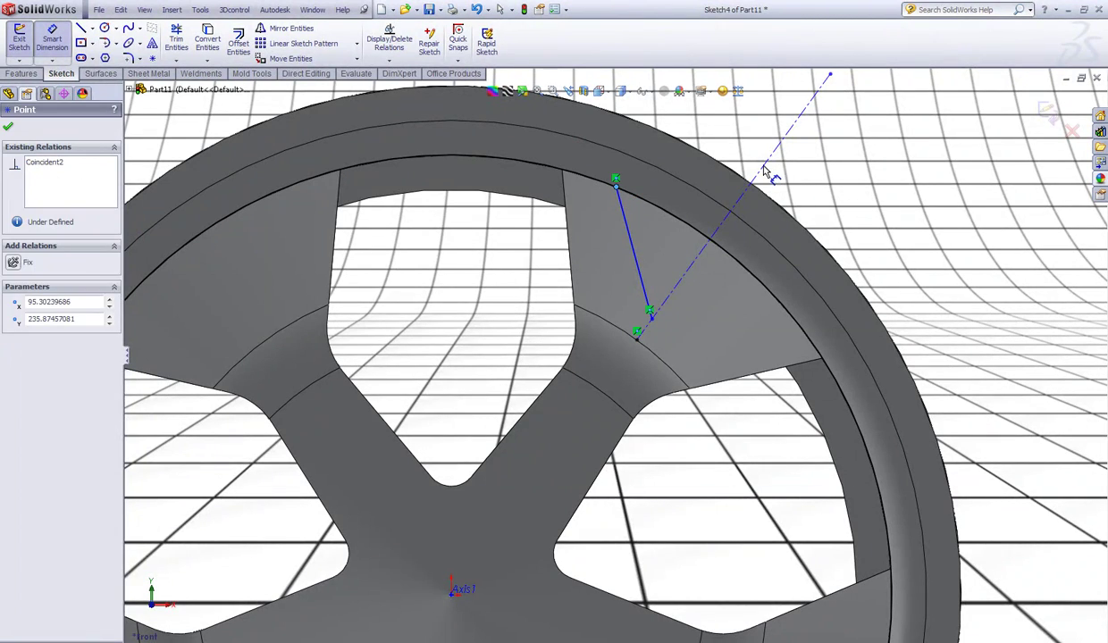
click(764, 170)
click(724, 159)
text(75)
key(Return)
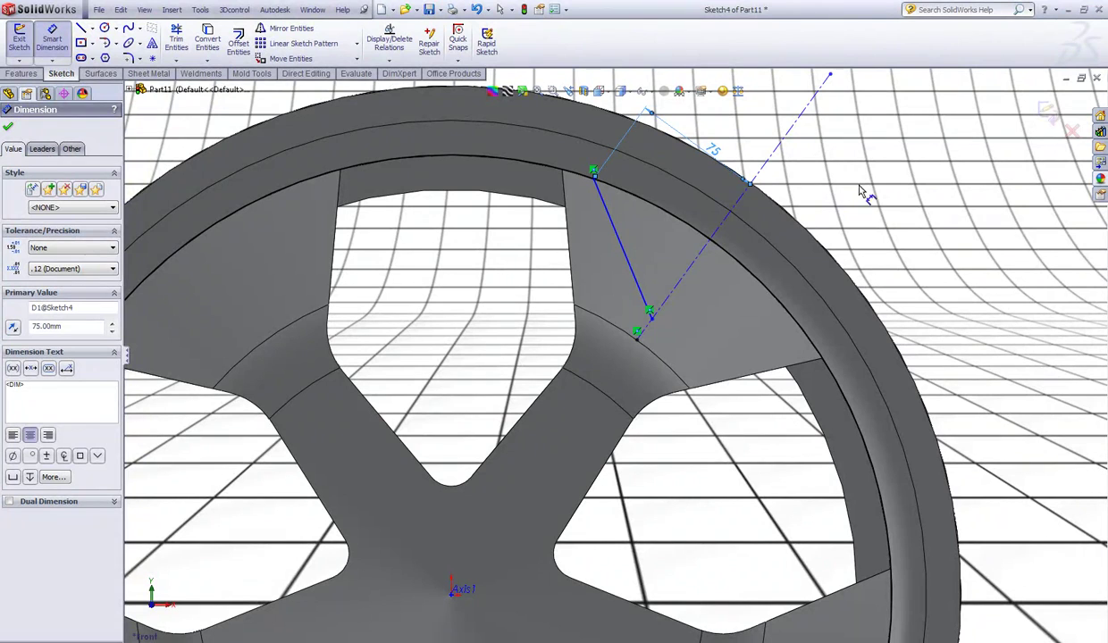
Dimension the angle between the slanted line and the centerline as 47°
click(685, 274)
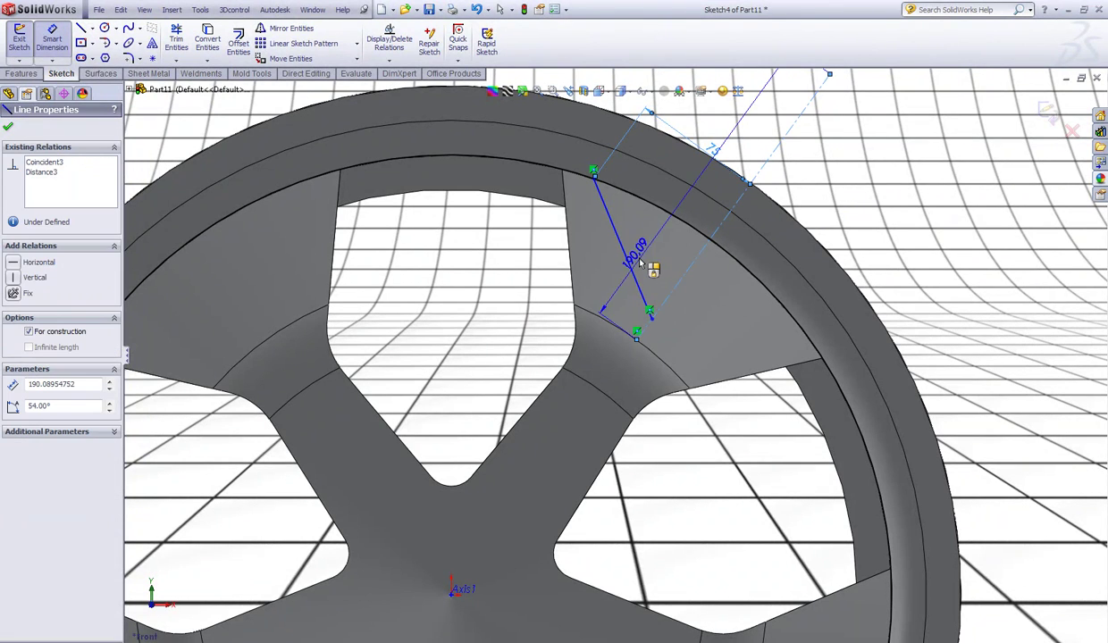
click(627, 258)
click(656, 259)
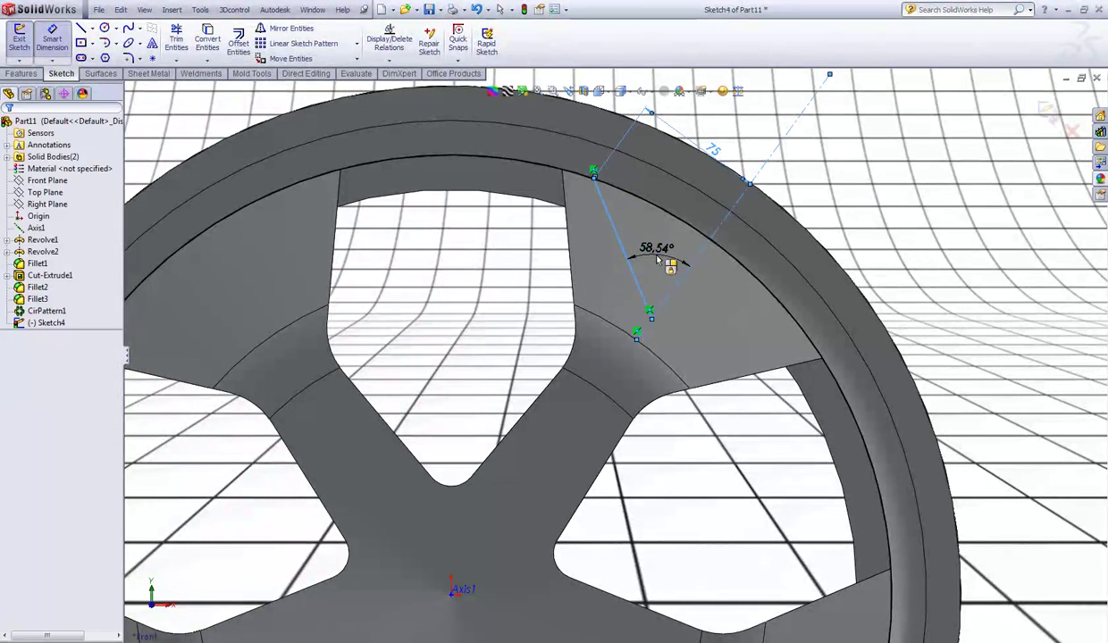
text(47)
key(Return)
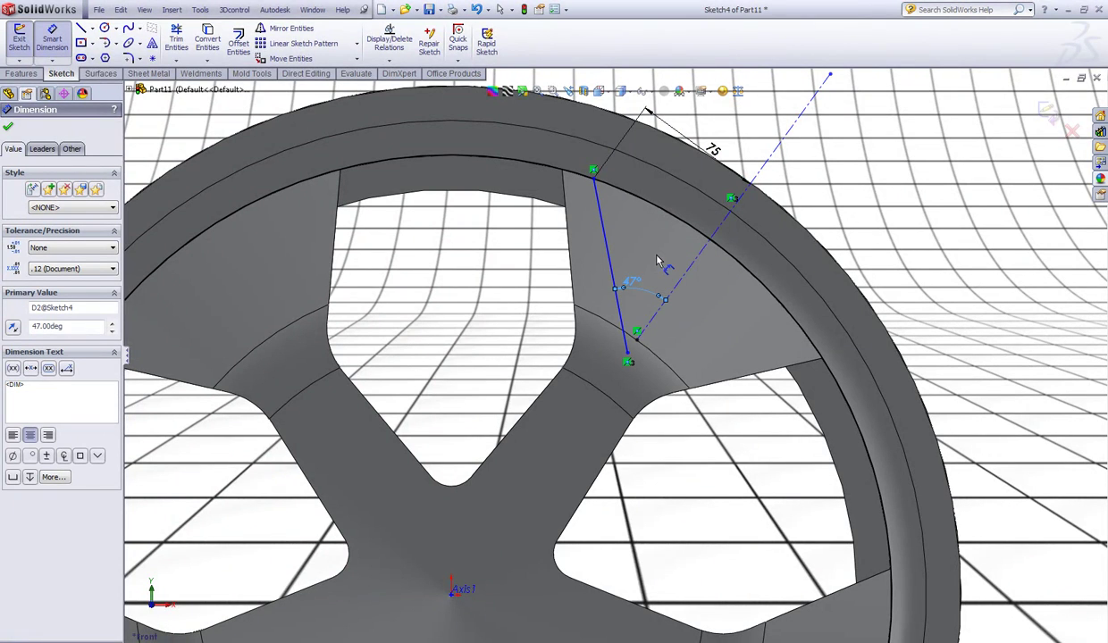
Mirror the slanted line about the centerline to form the V-shaped sides of the spoke cutout
click(287, 30)
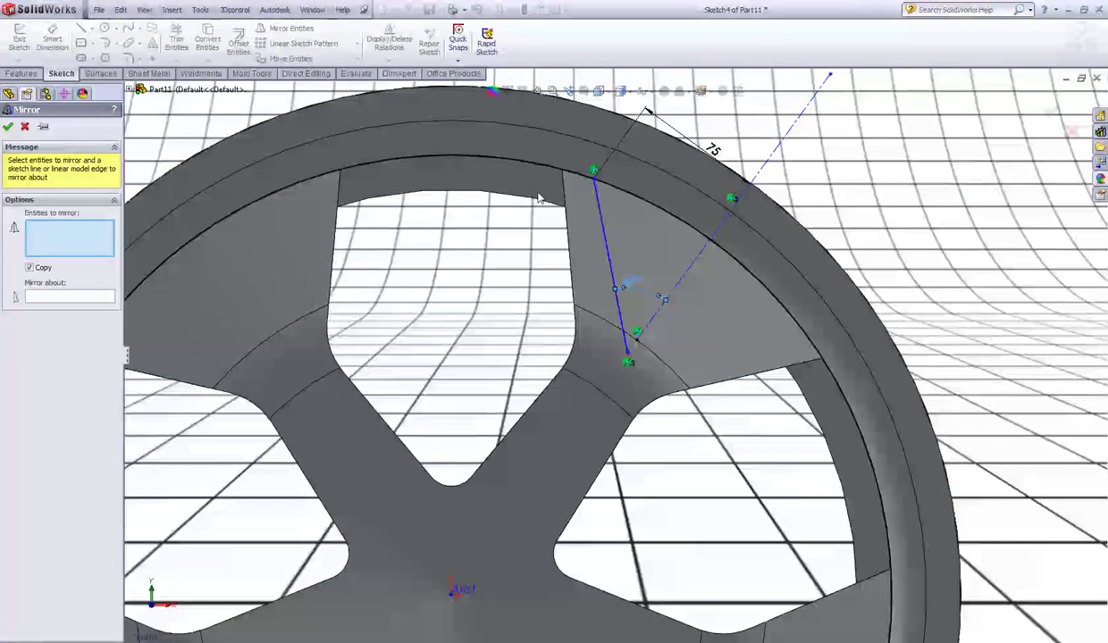
click(602, 229)
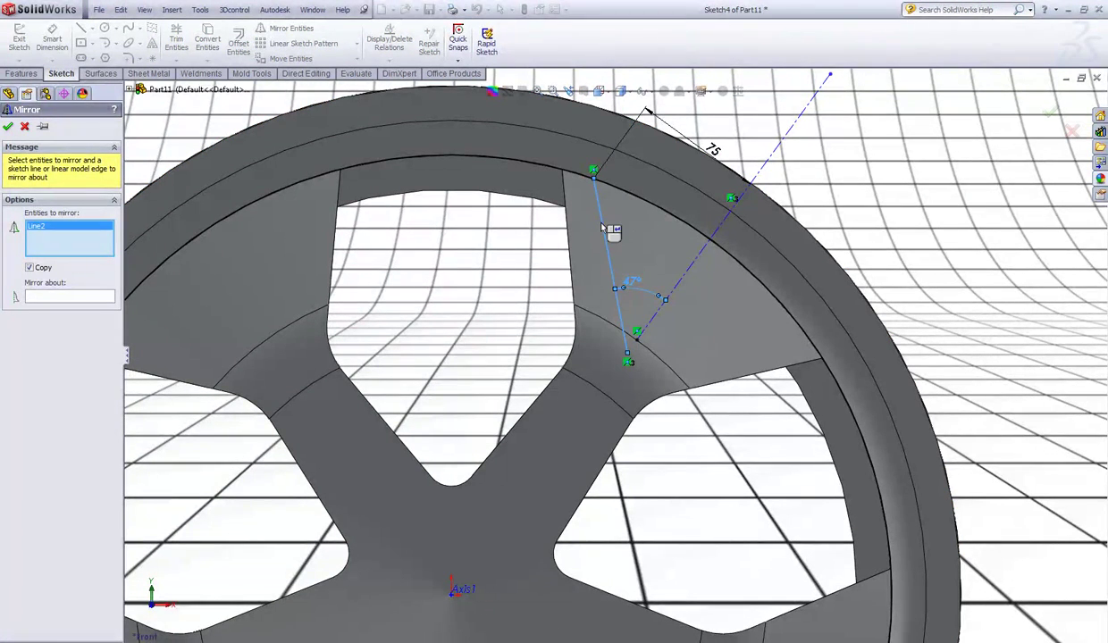
click(90, 299)
click(770, 155)
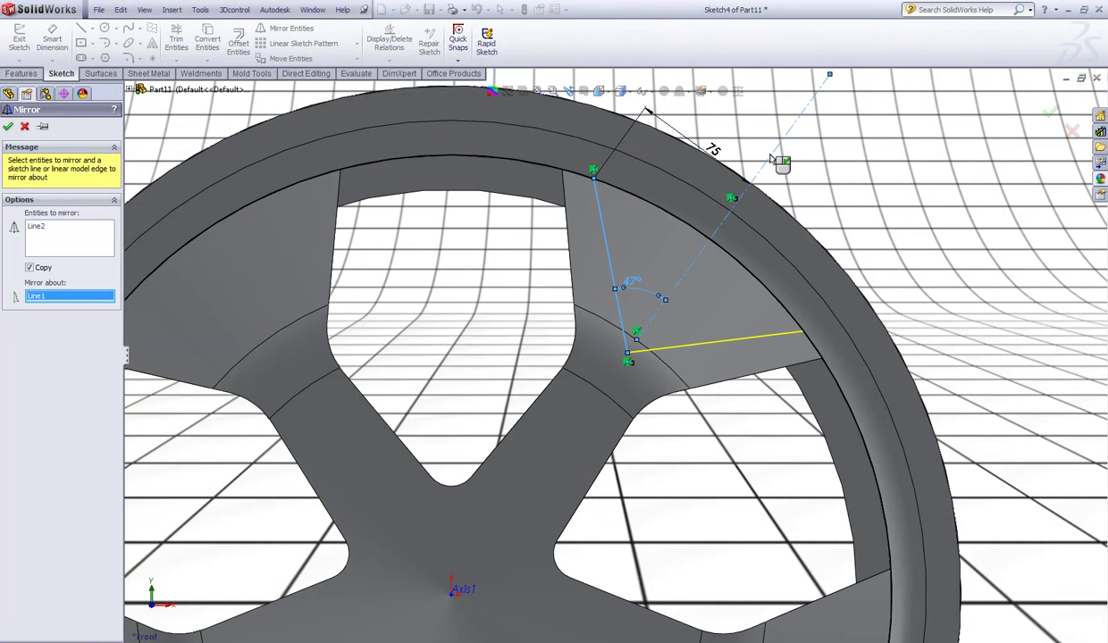
right_click(773, 156)
Trim the converted circle down to the arc between the two slanted lines, leaving a closed wedge profile
scroll(762, 178, up, 4)
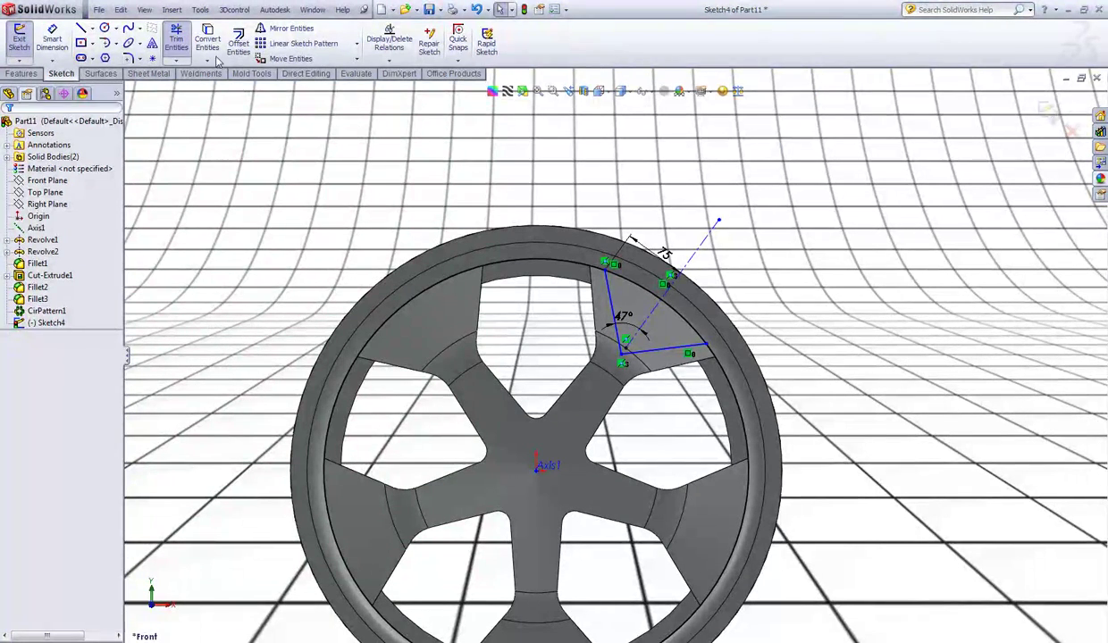
click(184, 41)
middle_drag(551, 259, 450, 185)
Extrude-cut the wedge profile Through All with auto-select turned off, limiting the cut to the spoke body
click(20, 73)
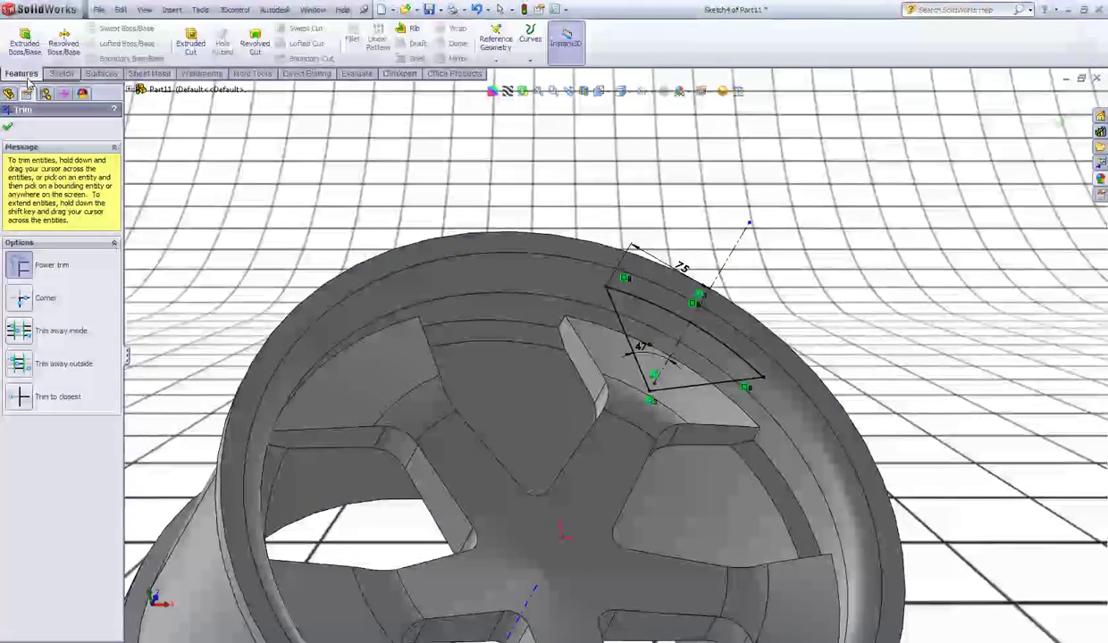
click(191, 45)
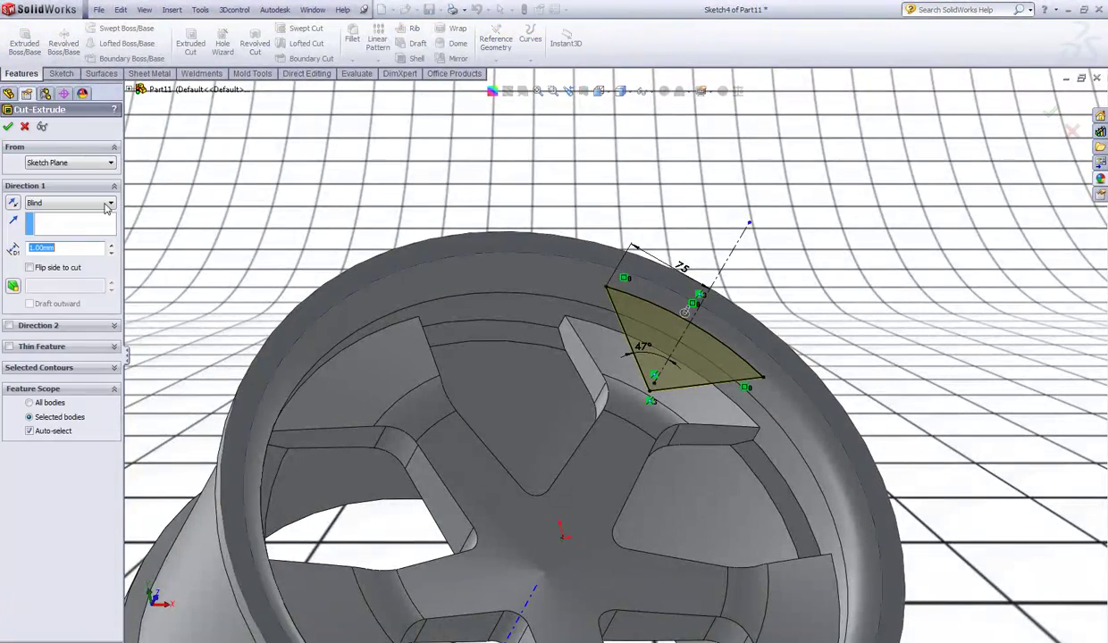
click(80, 203)
click(59, 223)
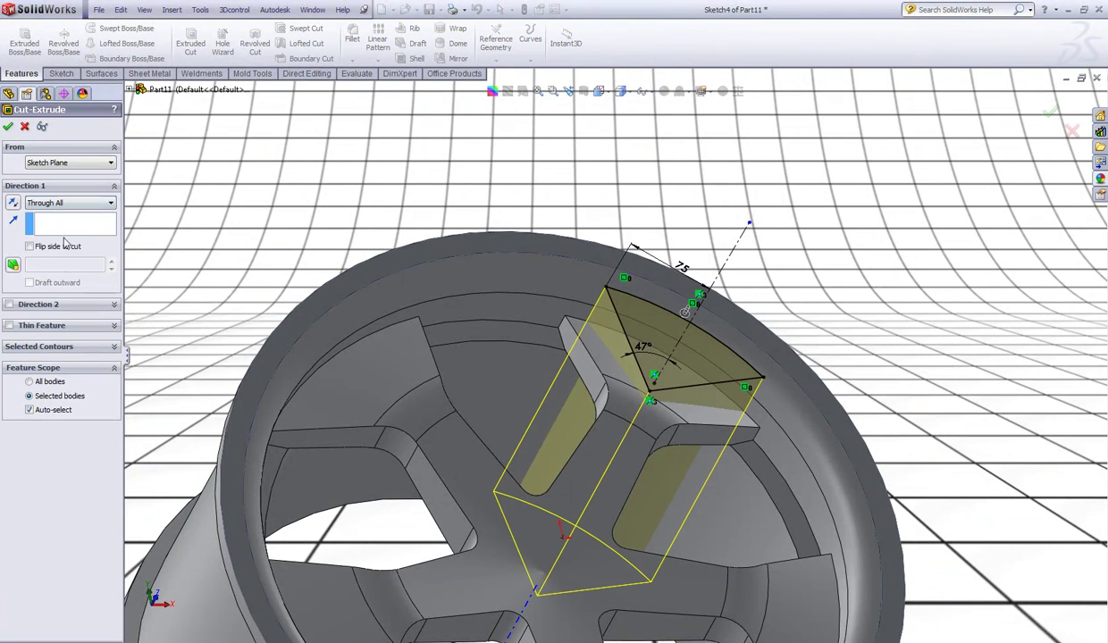
click(28, 410)
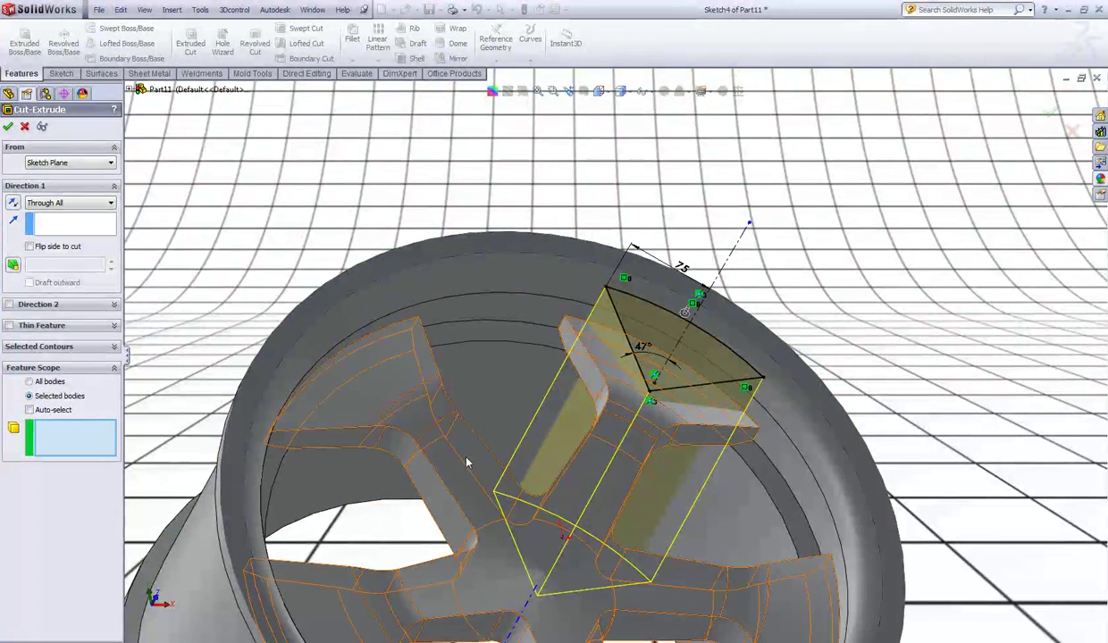
click(467, 462)
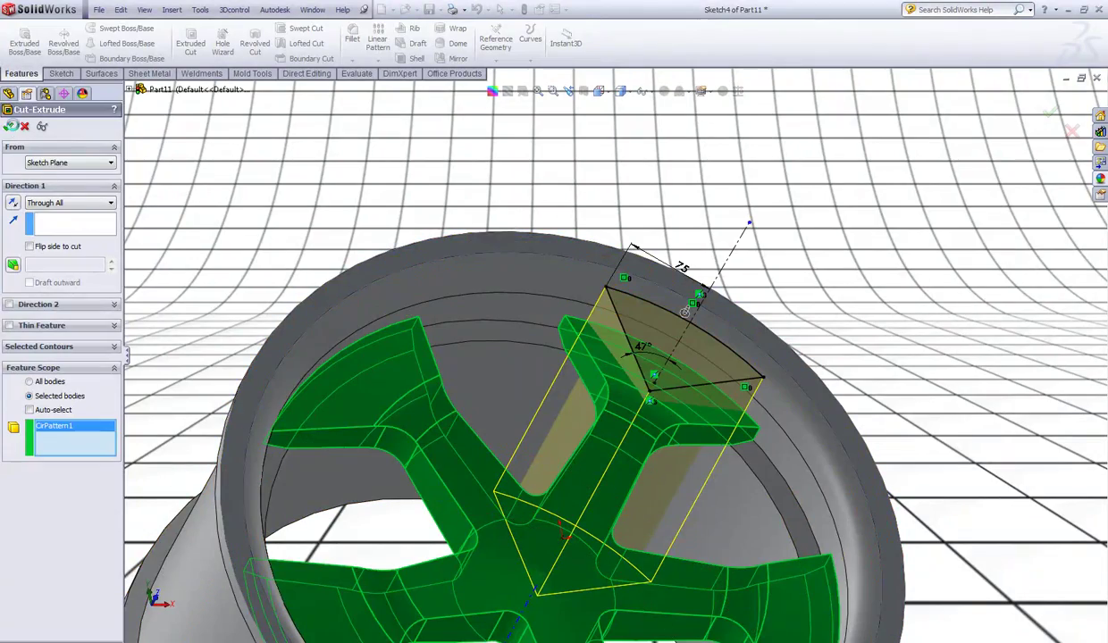
click(12, 126)
Fillet the inner corner edge of the new wedge cutout with a constant radius of 15 mm
click(568, 190)
mouse_move(570, 192)
middle_down()
mouse_move(647, 208)
mouse_move(726, 187)
mouse_move(618, 203)
mouse_move(423, 148)
middle_up()
click(350, 46)
middle_drag(657, 259, 572, 322)
scroll(597, 336, down, 4)
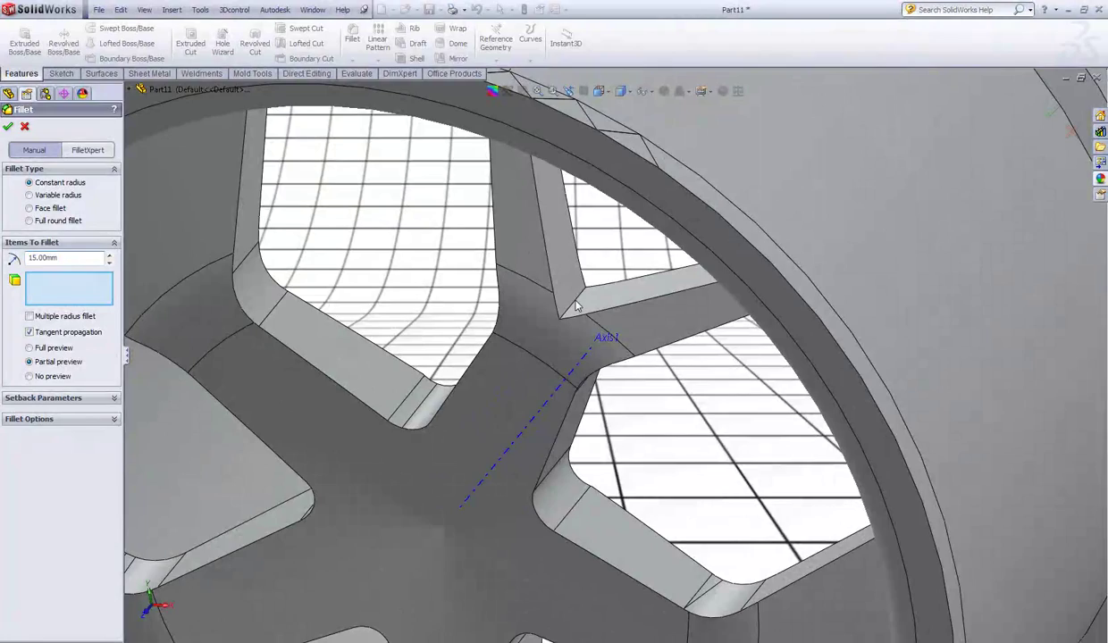
click(576, 306)
scroll(572, 304, down, 6)
key(Return)
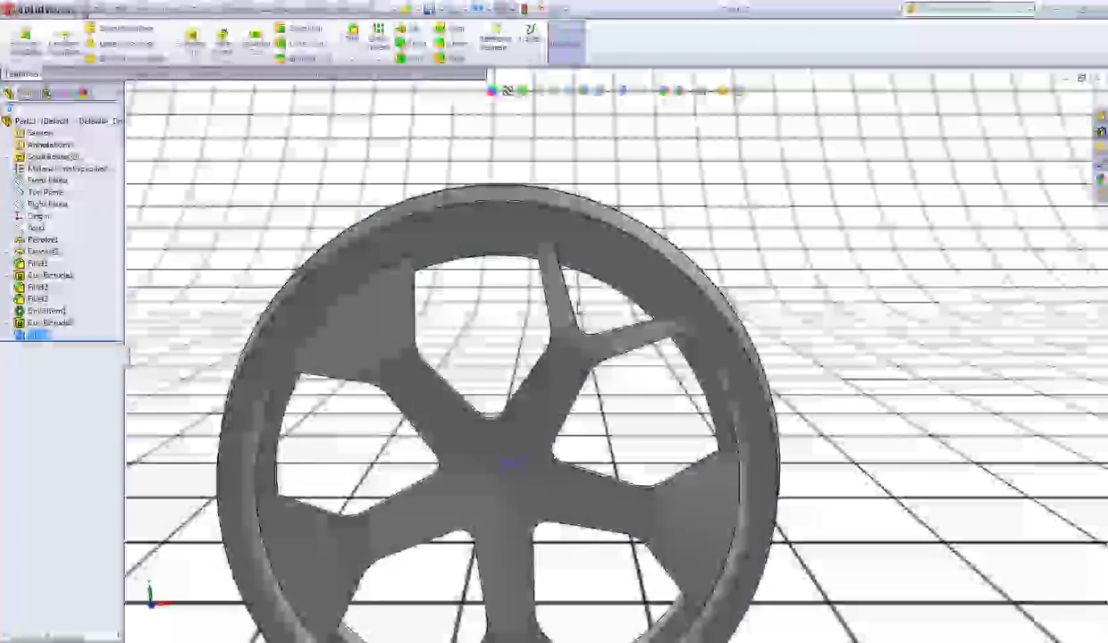
Set up a circular pattern of the wedge cut and its corner fillet about Axis1, with 5 equally spaced instances over 360°
click(378, 57)
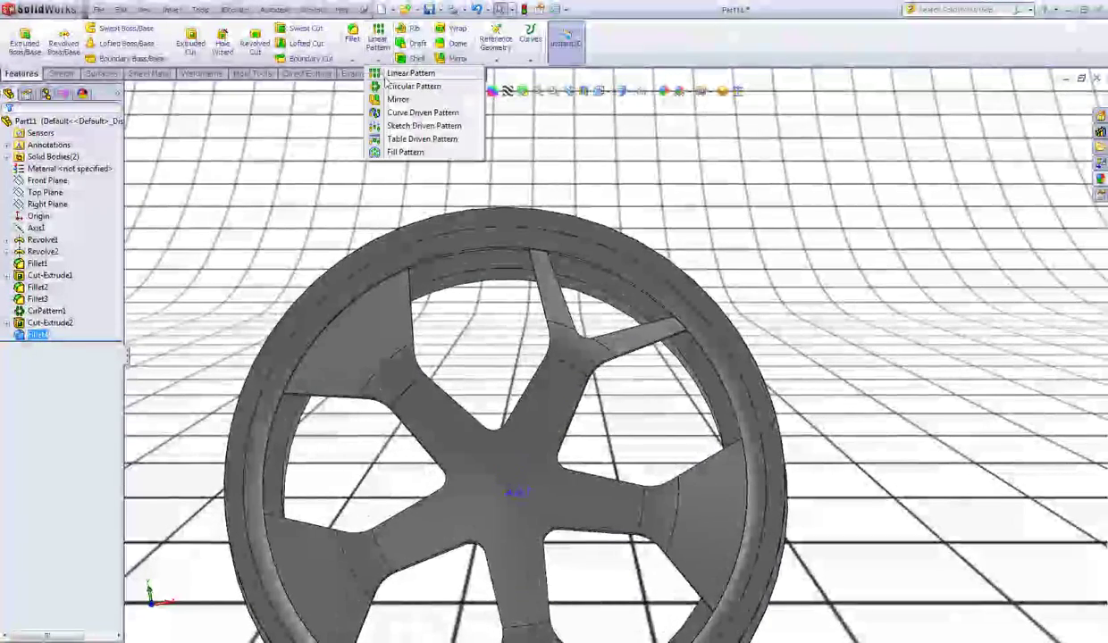
click(405, 90)
middle_drag(242, 187, 179, 243)
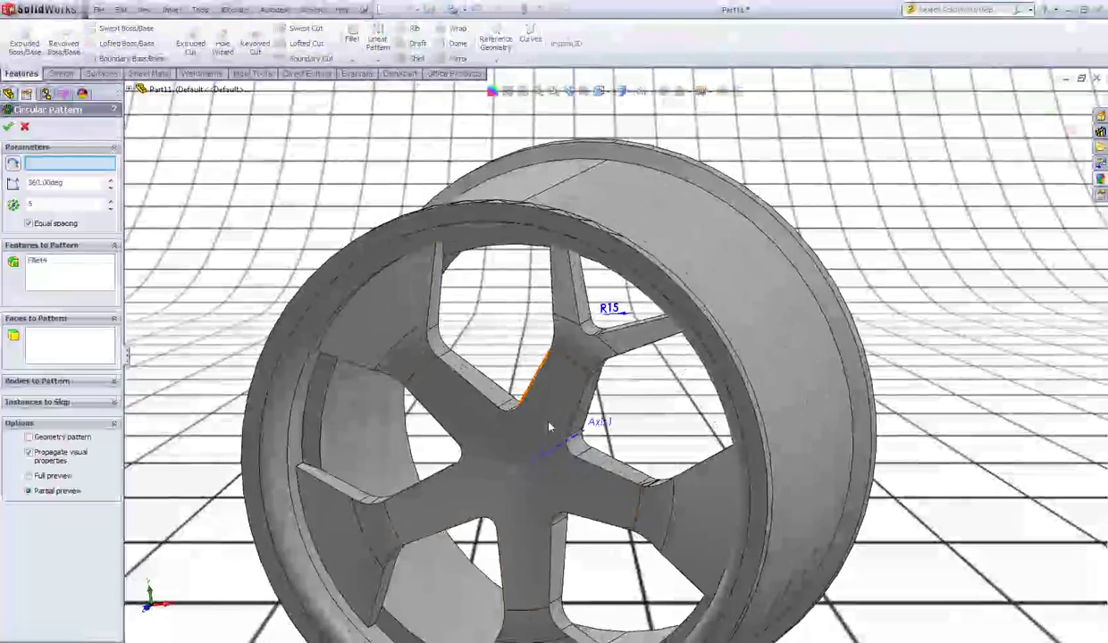
click(579, 445)
click(82, 291)
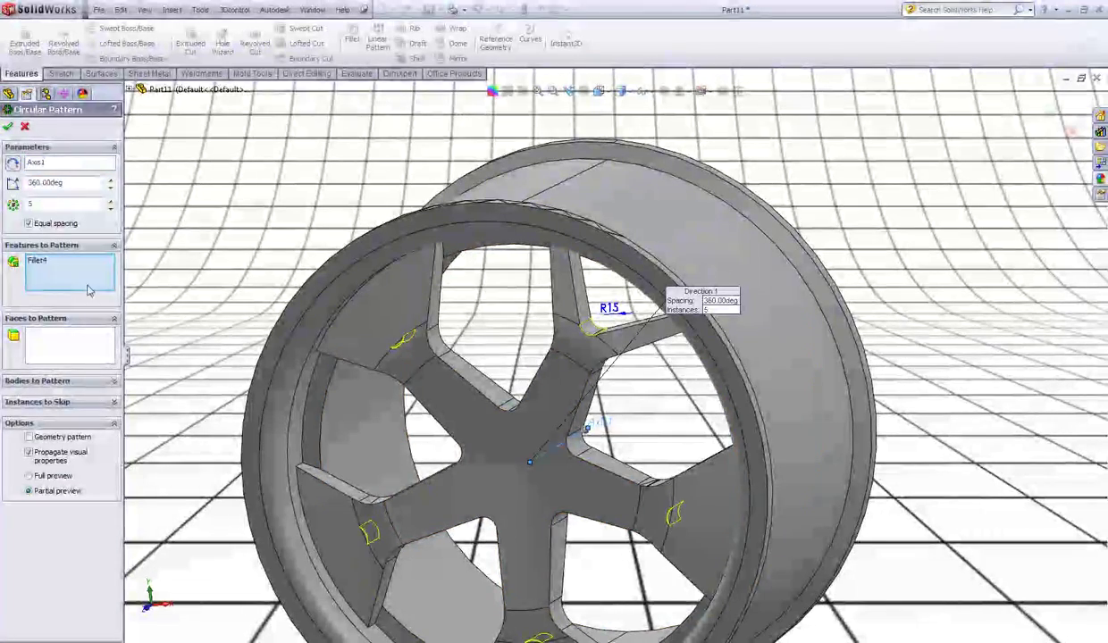
right_click(51, 281)
click(95, 284)
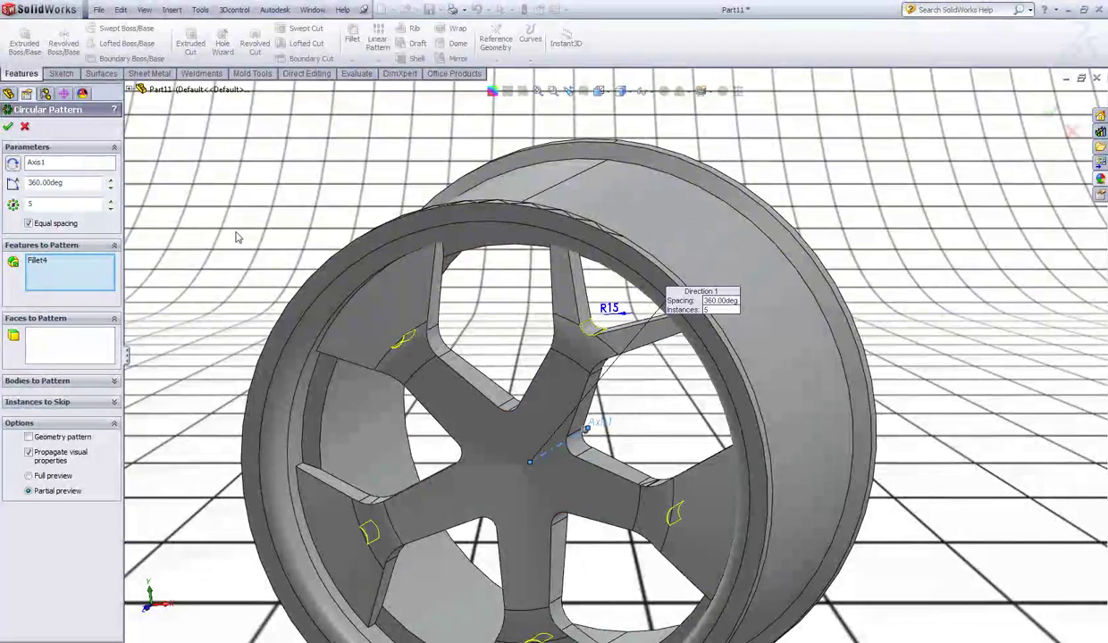
scroll(591, 323, down, 3)
click(576, 292)
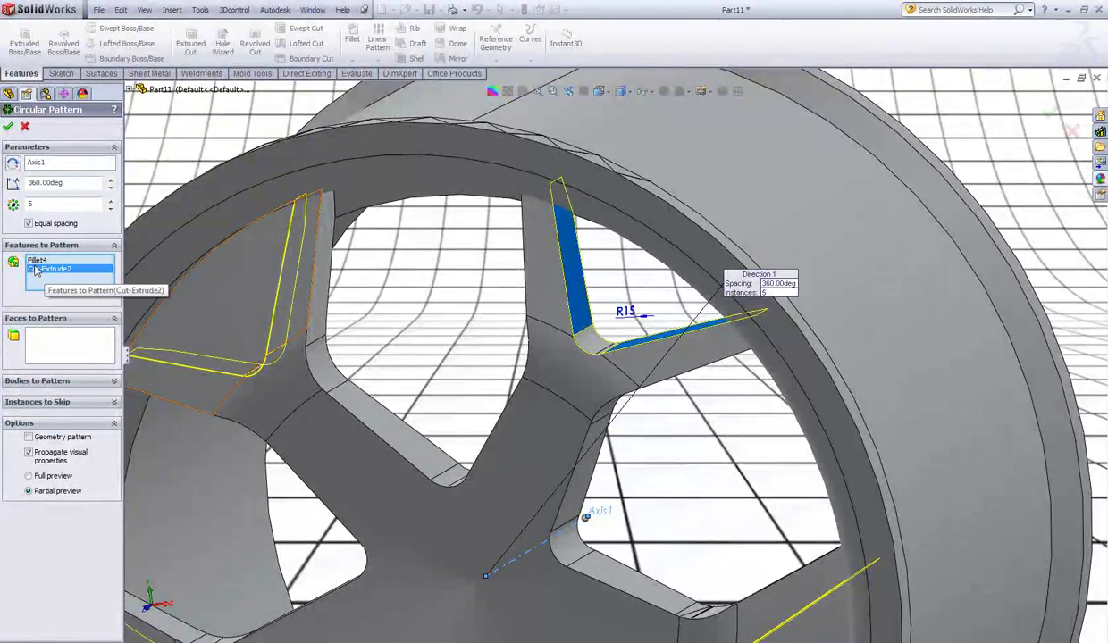
scroll(59, 270, up, 2)
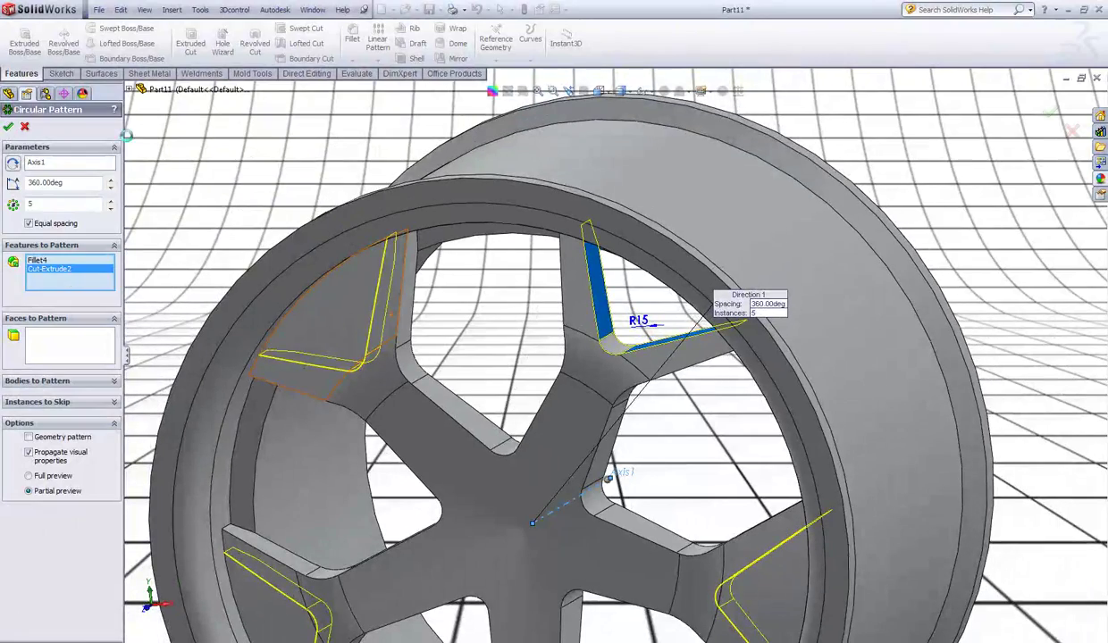
Finish the five-instance circular pattern of the window cut and its fillet about Axis1, and start a sketch on the rim's front ring face
click(364, 185)
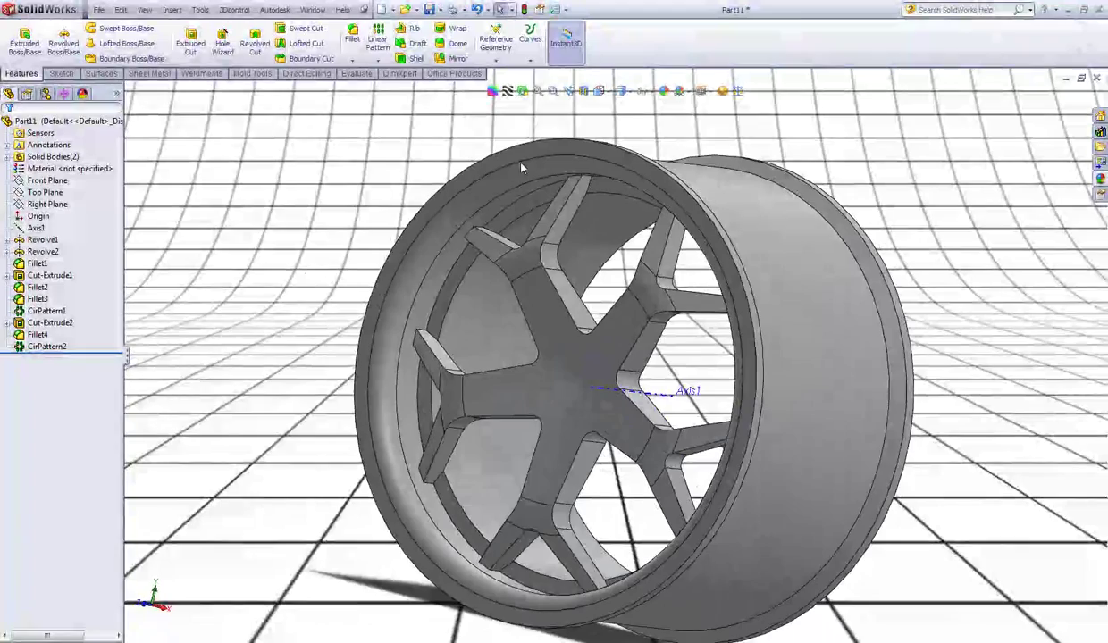
click(512, 158)
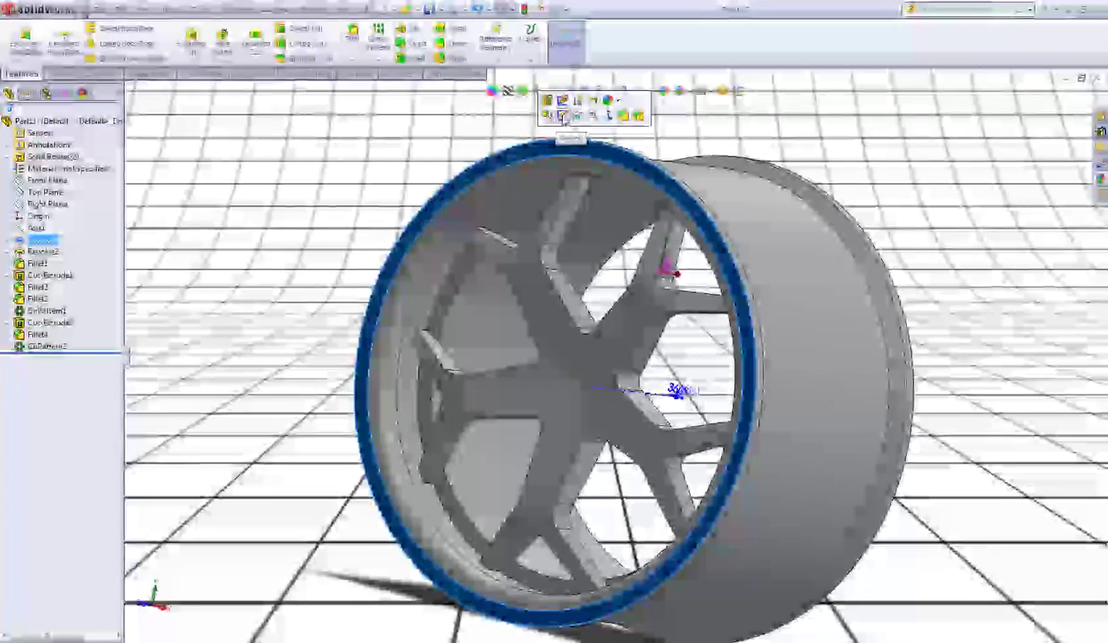
click(564, 117)
scroll(567, 165, down, 3)
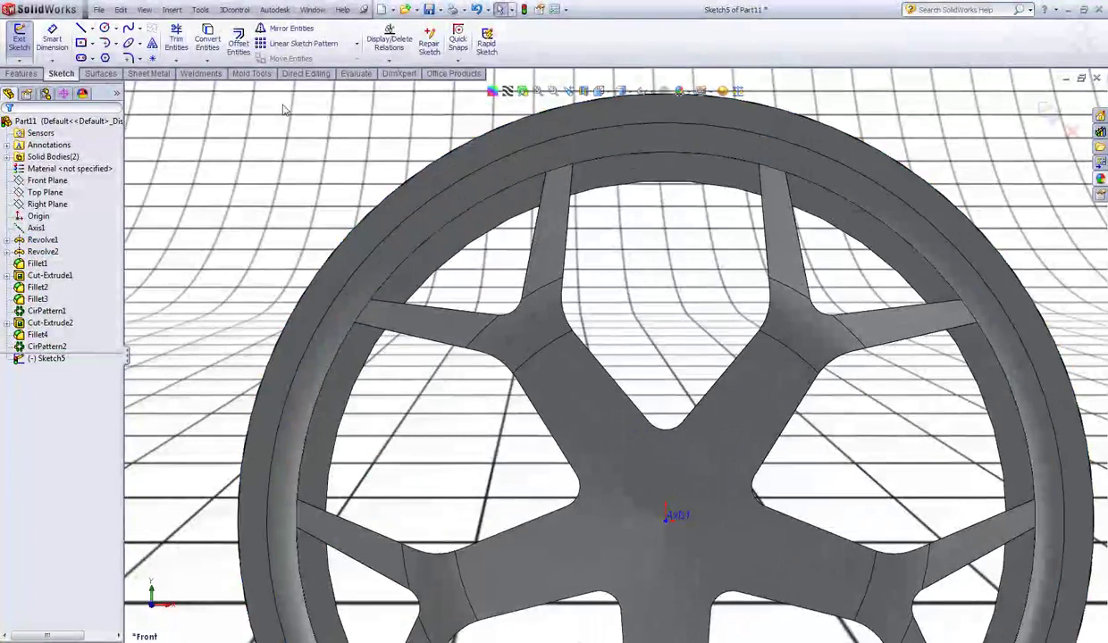
Offset the tangent edge chain of the large upper spoke window by 7 mm, reversed onto the spoke faces
click(238, 45)
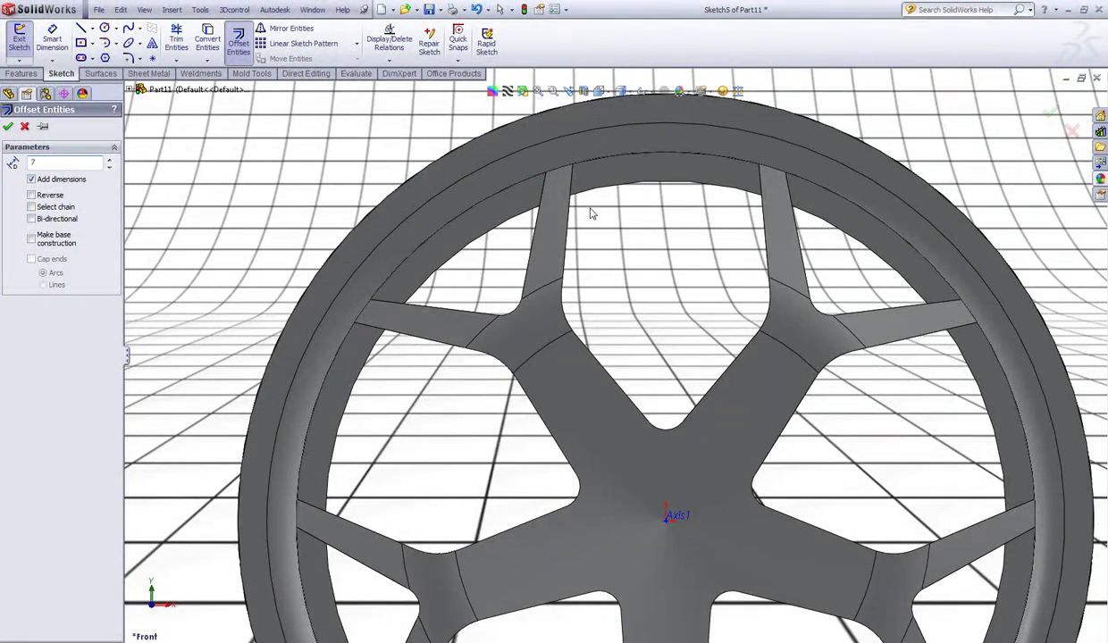
text(7)
right_click(569, 225)
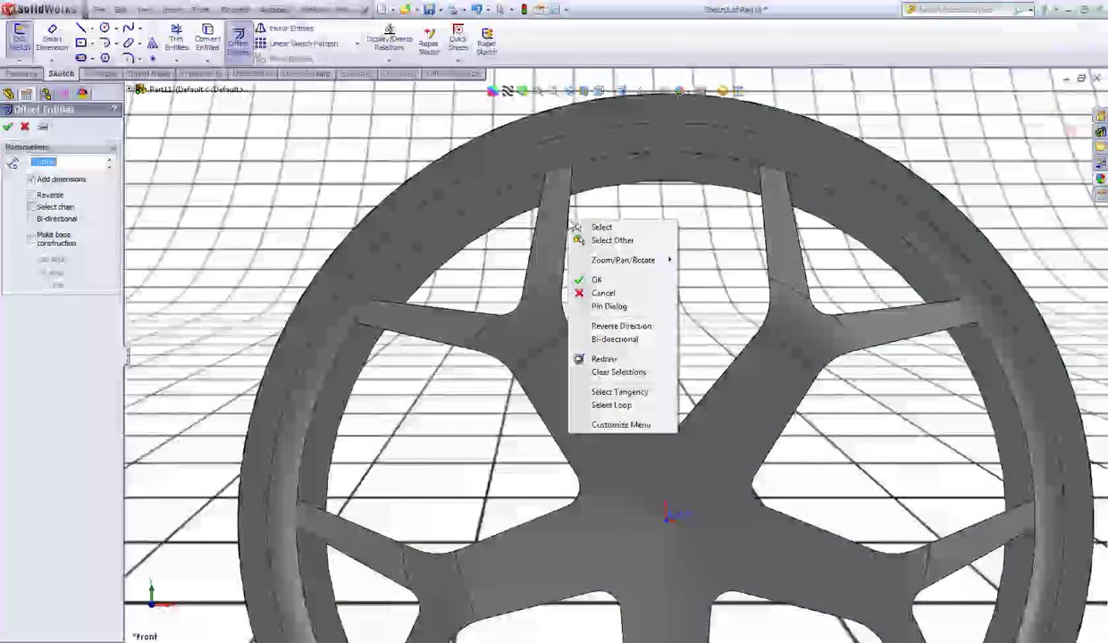
click(625, 392)
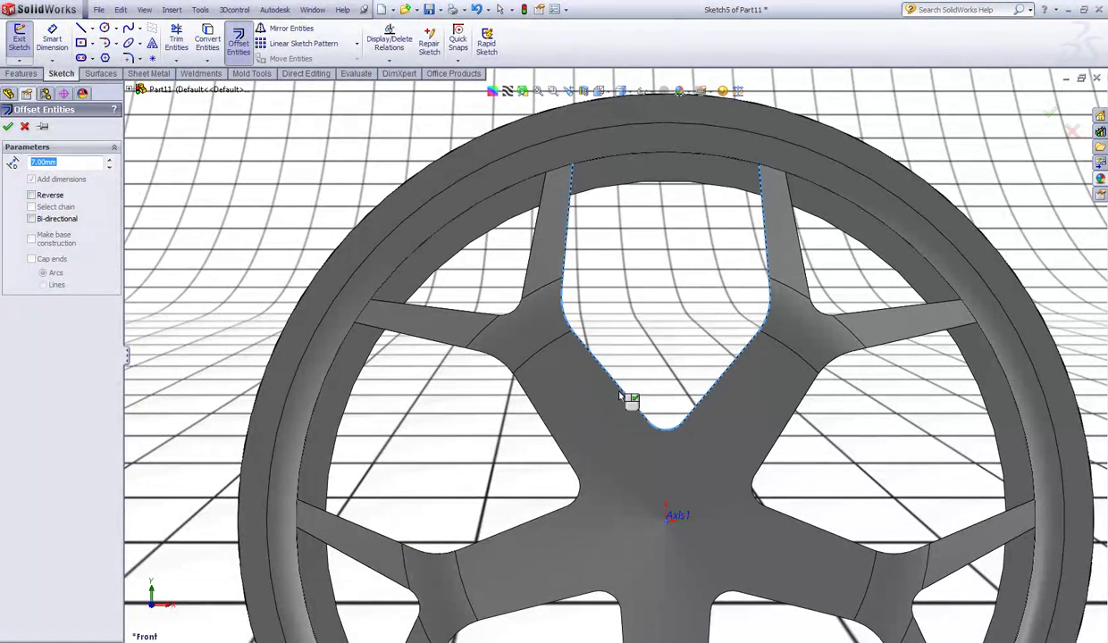
scroll(528, 196, down, 2)
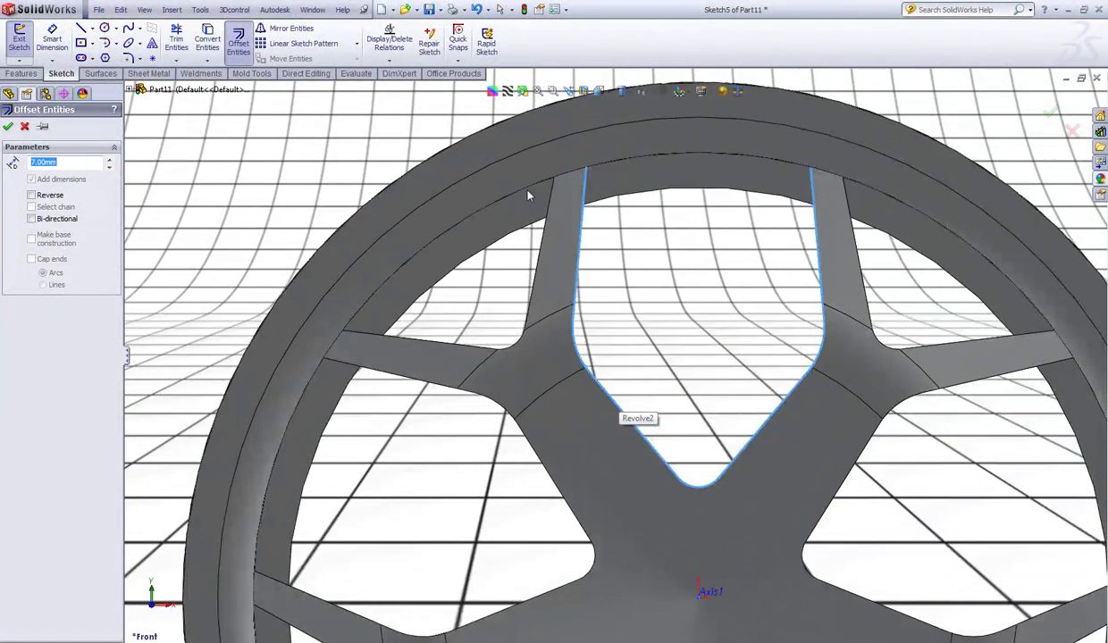
click(32, 195)
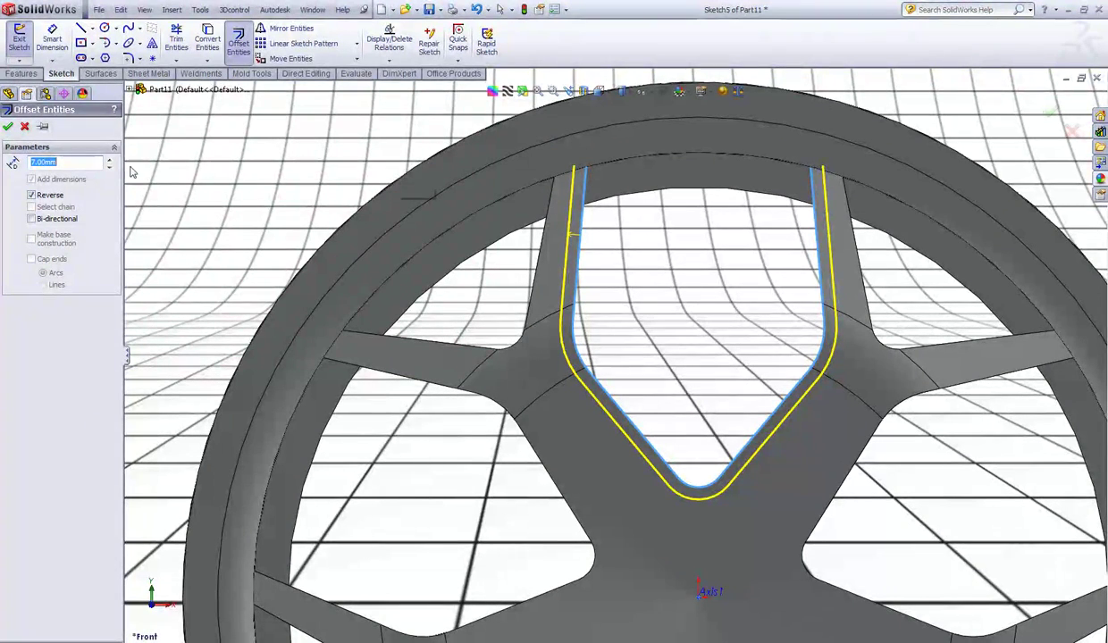
click(8, 128)
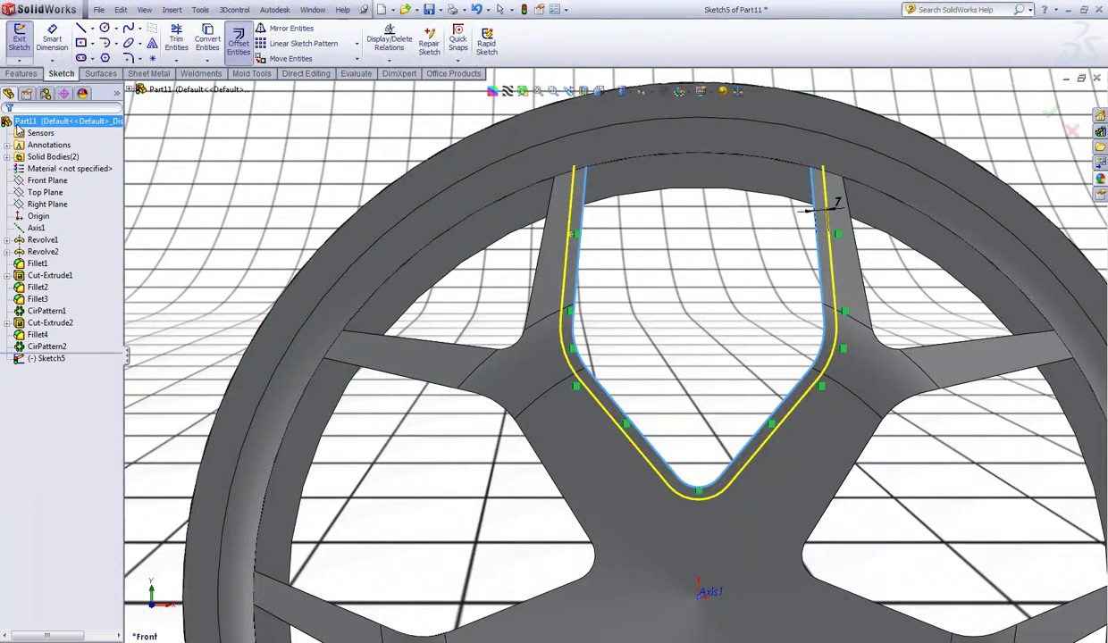
Offset the tangent V-shaped edges of the adjacent small spoke window by 5 mm, reversed onto the spoke
click(243, 54)
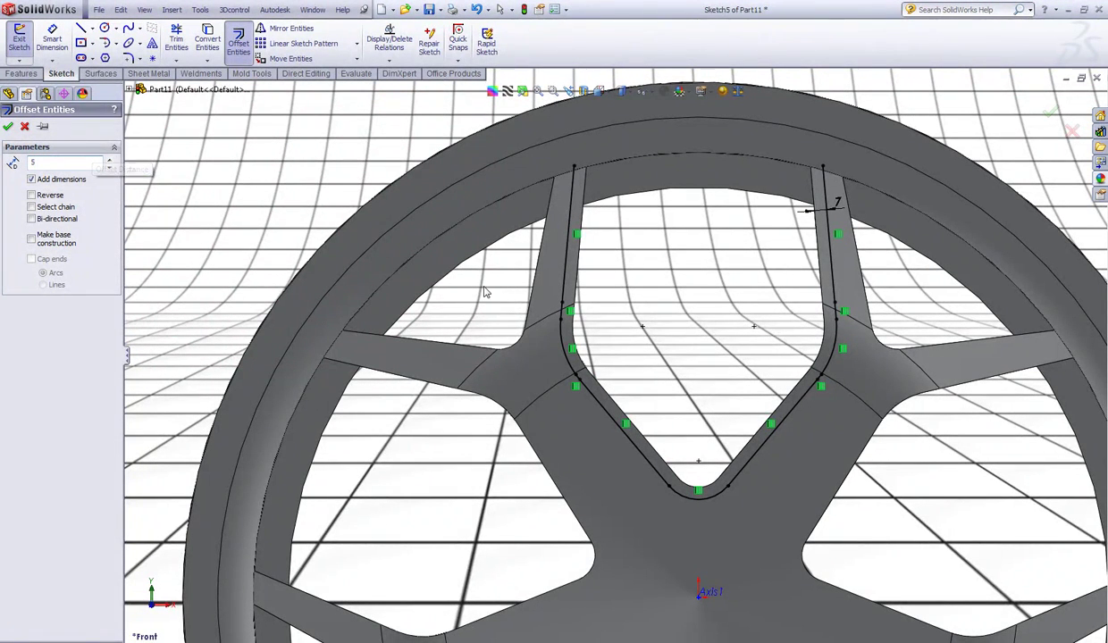
right_click(451, 349)
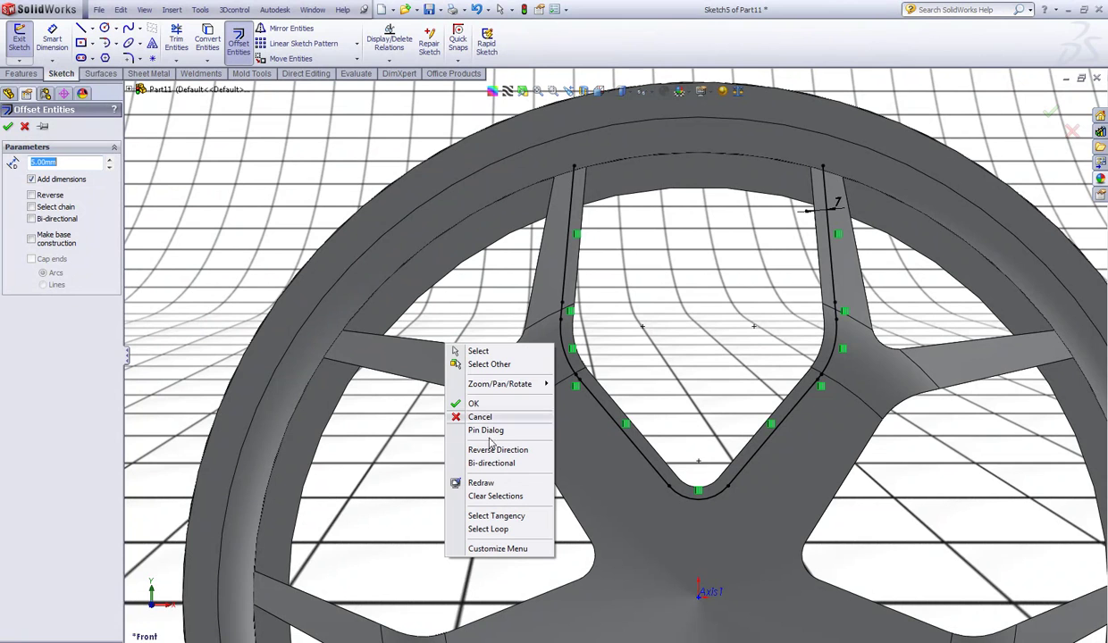
click(494, 516)
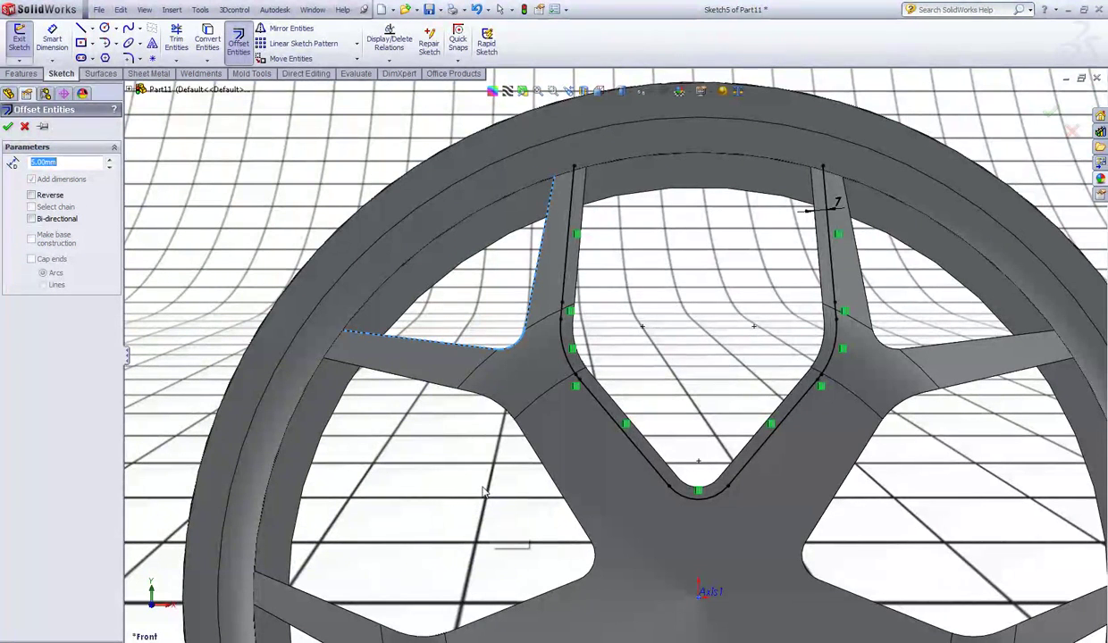
click(32, 195)
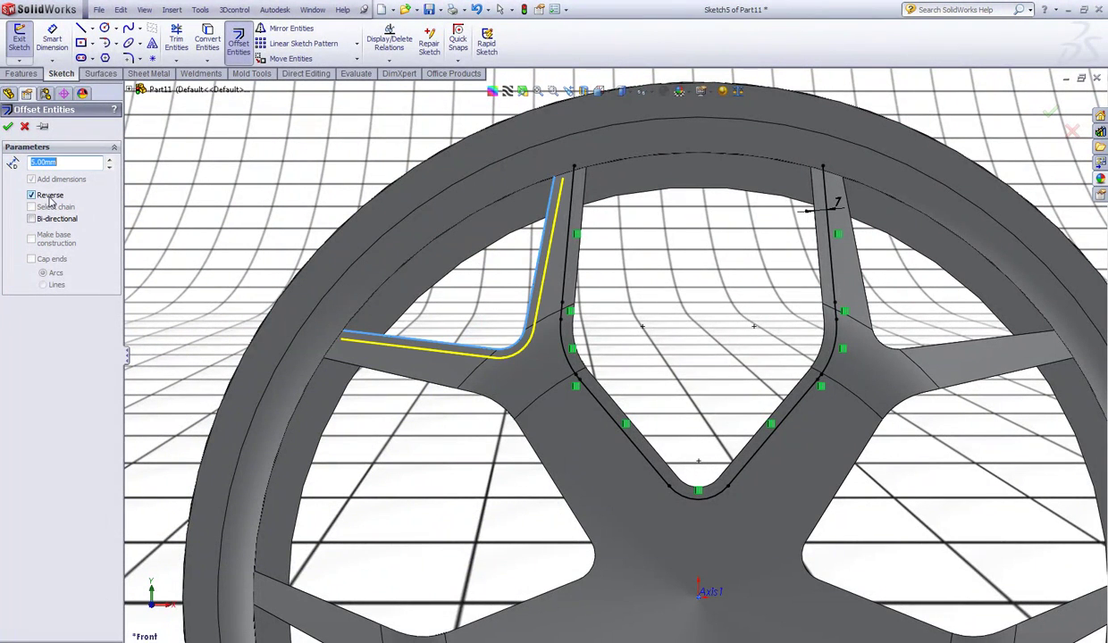
click(8, 129)
Extend the free ends of the offset spoke lines outward so that they reach past the inner rim edge
scroll(593, 265, up, 2)
scroll(593, 266, down, 1)
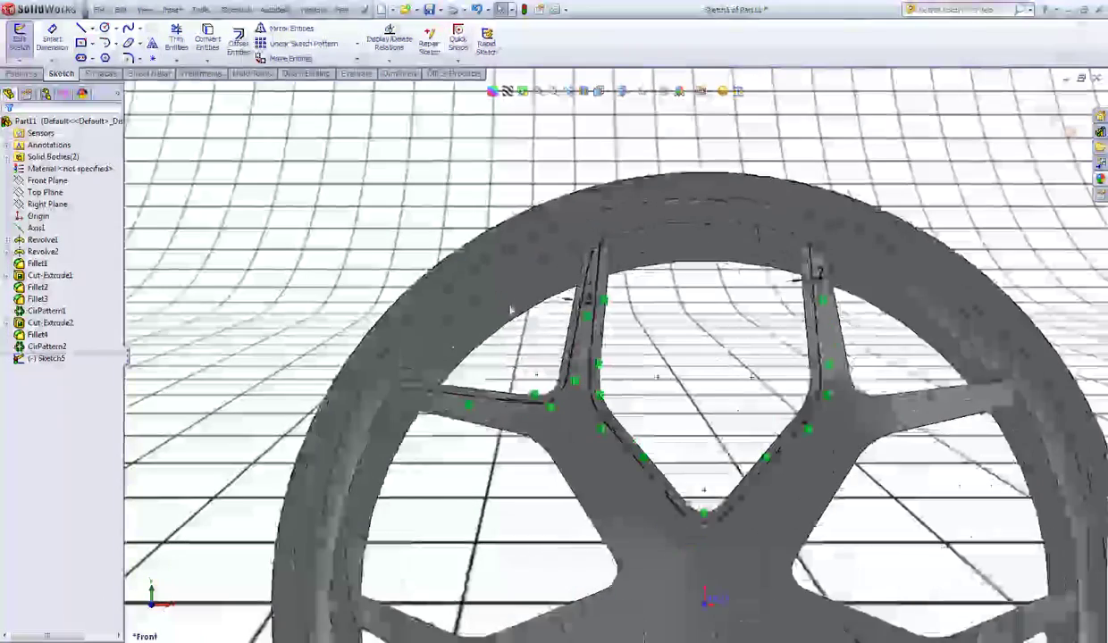
drag(404, 387, 321, 378)
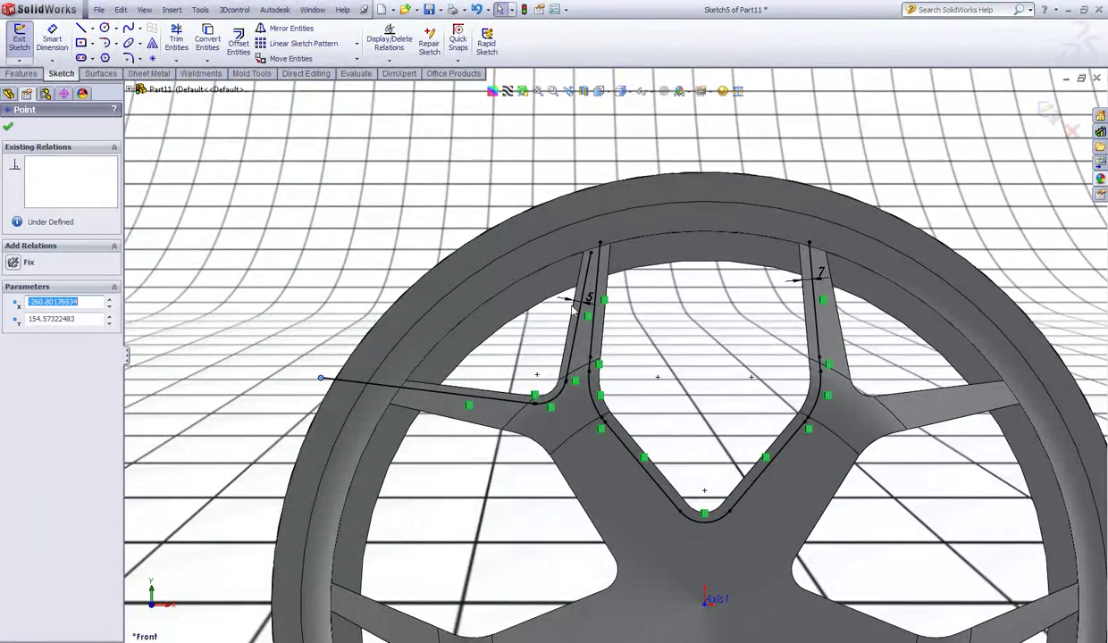
mouse_move(591, 258)
mouse_down()
mouse_move(602, 208)
mouse_move(603, 218)
mouse_up()
drag(809, 244, 809, 184)
click(350, 159)
Create a circular sketch pattern of all the offset lines and arcs with 5 equally spaced instances over 360 degrees around the origin
scroll(415, 243, up, 2)
scroll(375, 201, up, 3)
mouse_move(366, 175)
mouse_down()
mouse_move(750, 390)
mouse_move(765, 447)
mouse_up()
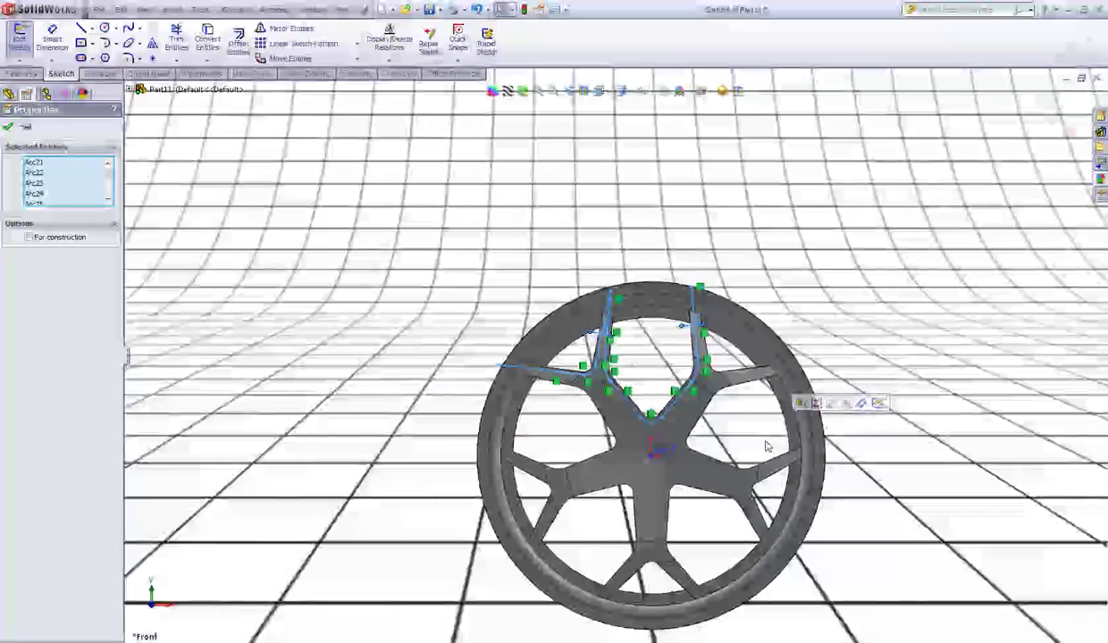
click(356, 43)
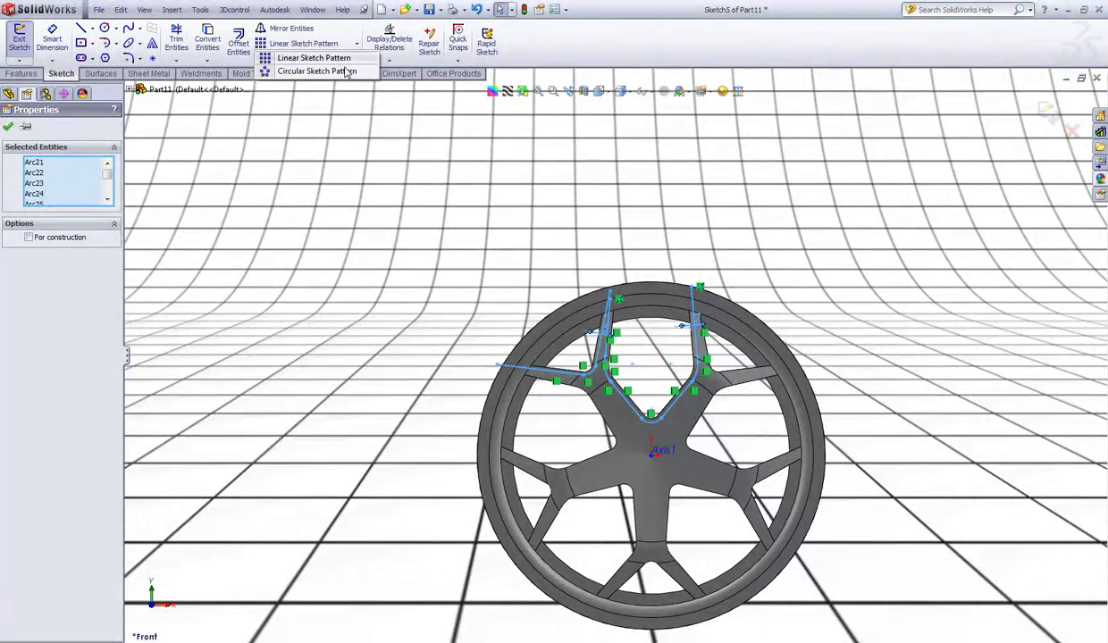
click(346, 71)
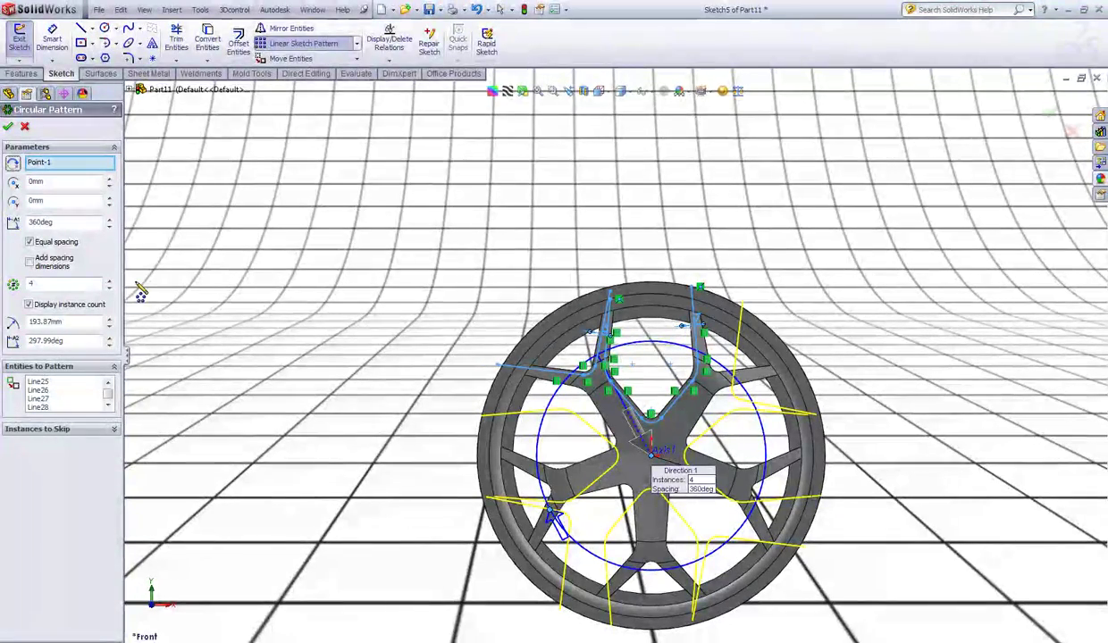
click(110, 281)
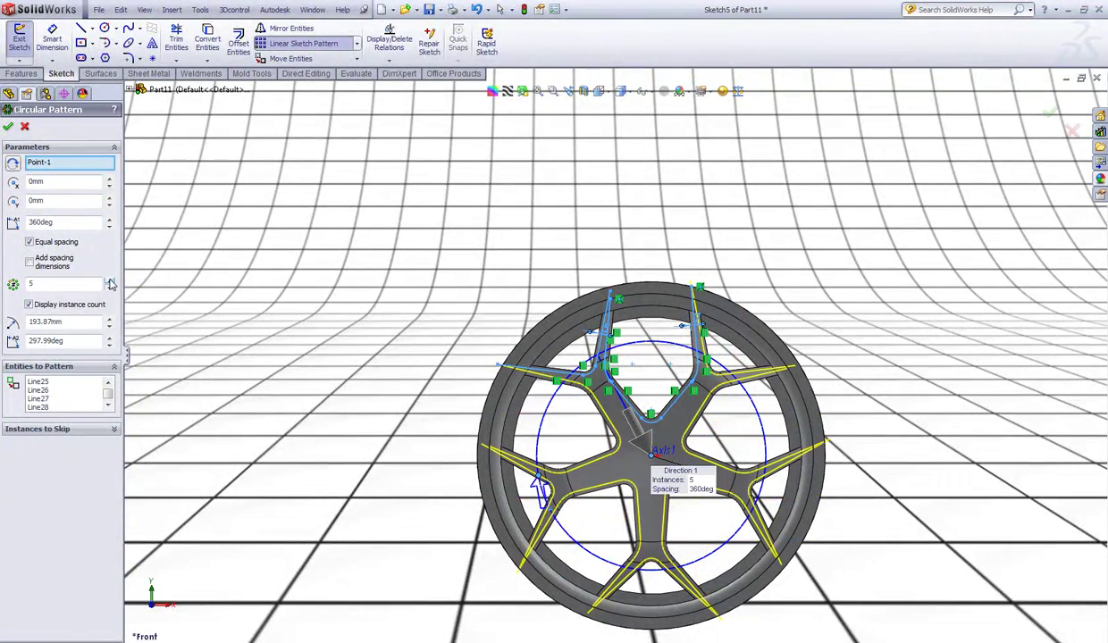
click(8, 127)
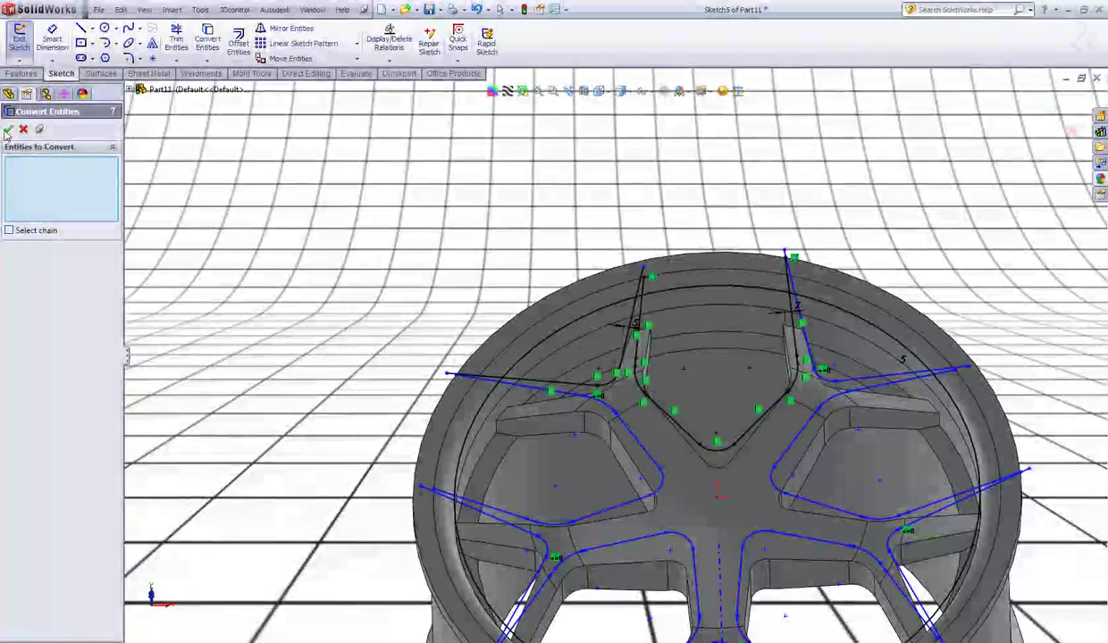
Power-trim the line ends outside the offset rim circle and the circle segments between the spokes, leaving outlines with closed spoke tips
click(176, 40)
scroll(420, 340, down, 3)
scroll(527, 496, up, 5)
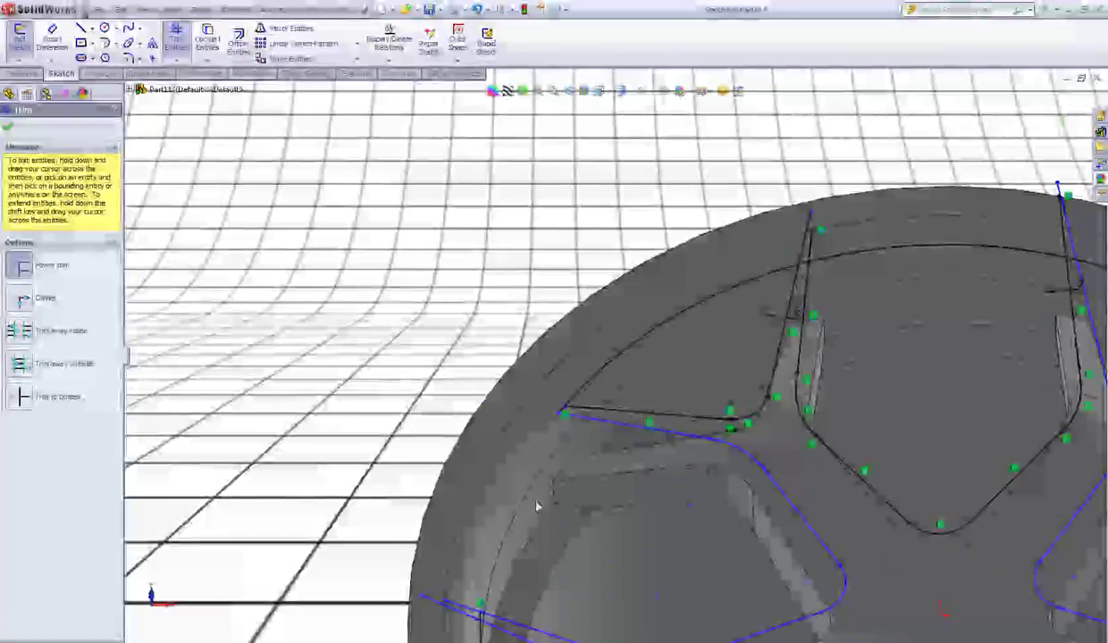
scroll(572, 558, down, 3)
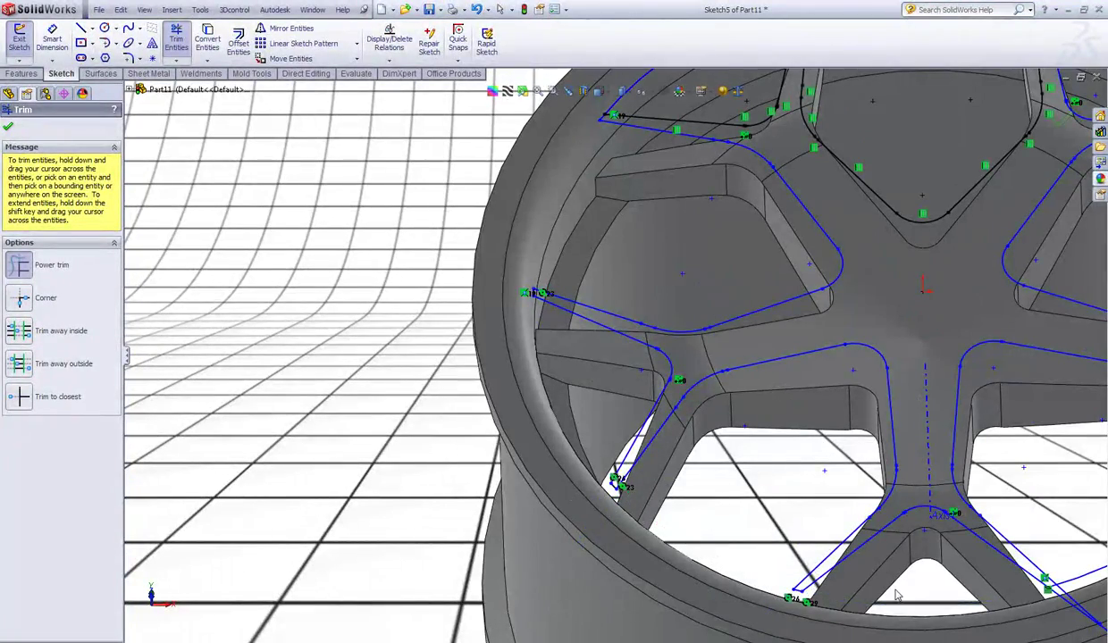
scroll(626, 509, up, 3)
mouse_move(978, 474)
mouse_down()
mouse_move(980, 459)
mouse_move(1070, 451)
mouse_up()
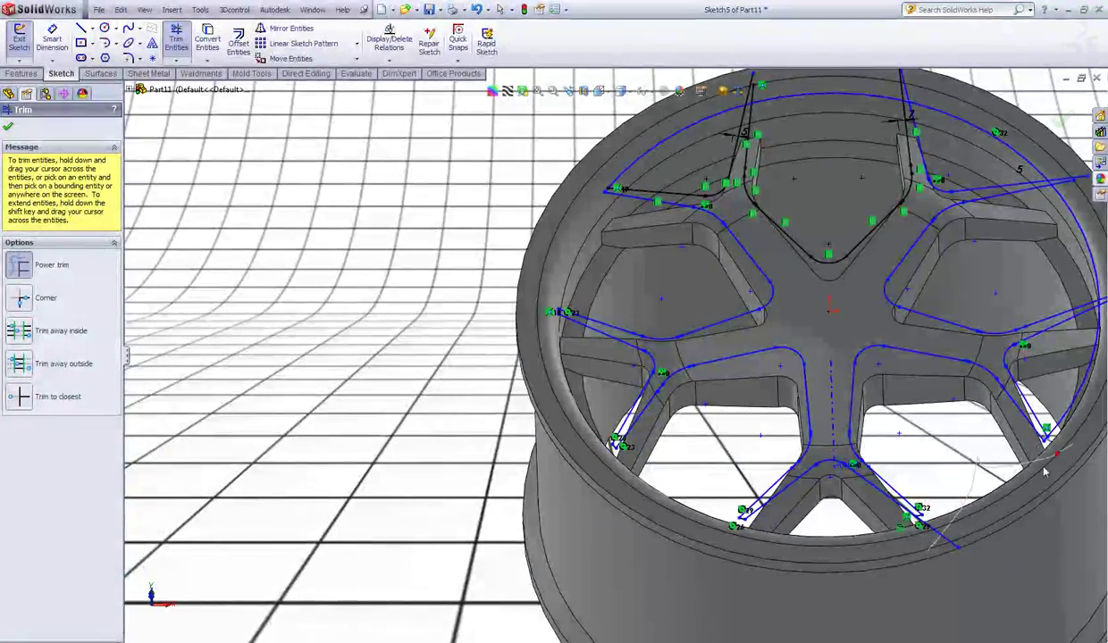
scroll(897, 554, up, 2)
scroll(947, 272, down, 3)
mouse_move(893, 340)
mouse_down()
mouse_move(926, 215)
mouse_move(851, 164)
mouse_up()
scroll(640, 152, up, 3)
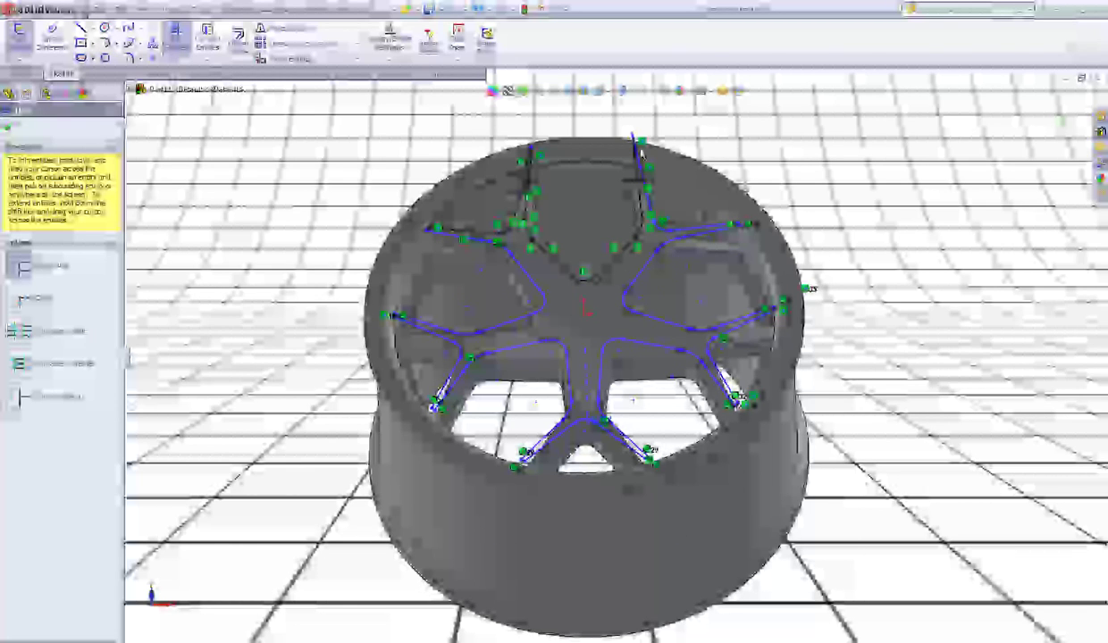
scroll(639, 152, down, 3)
key(Escape)
Try to project the current sketch as a split line onto the hub face and the front faces of the two upper spokes
click(172, 10)
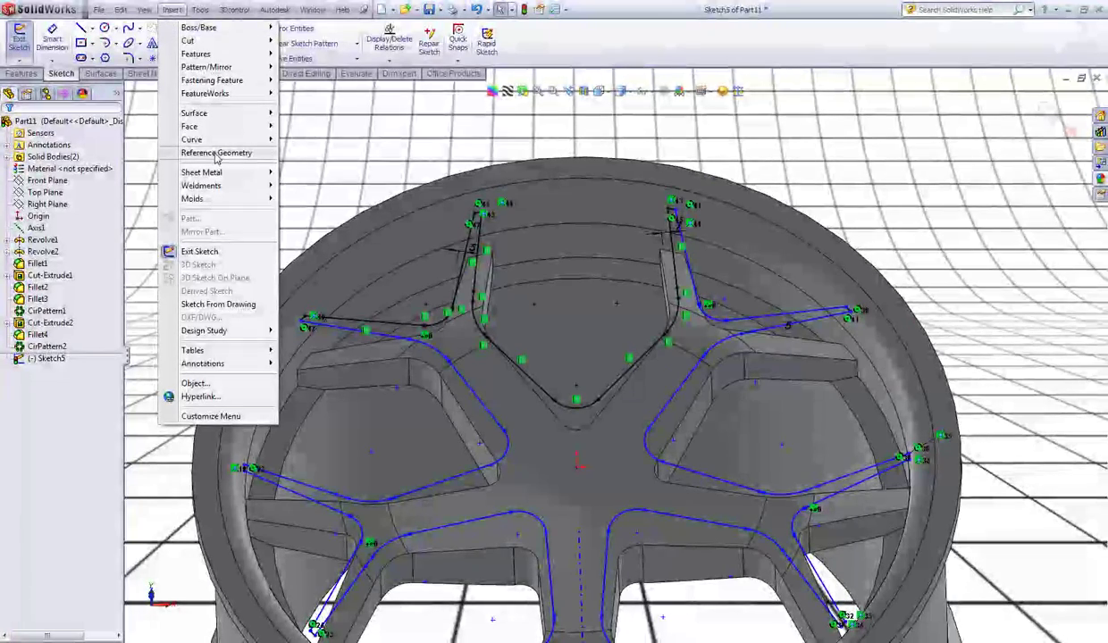
mouse_move(216, 145)
click(302, 140)
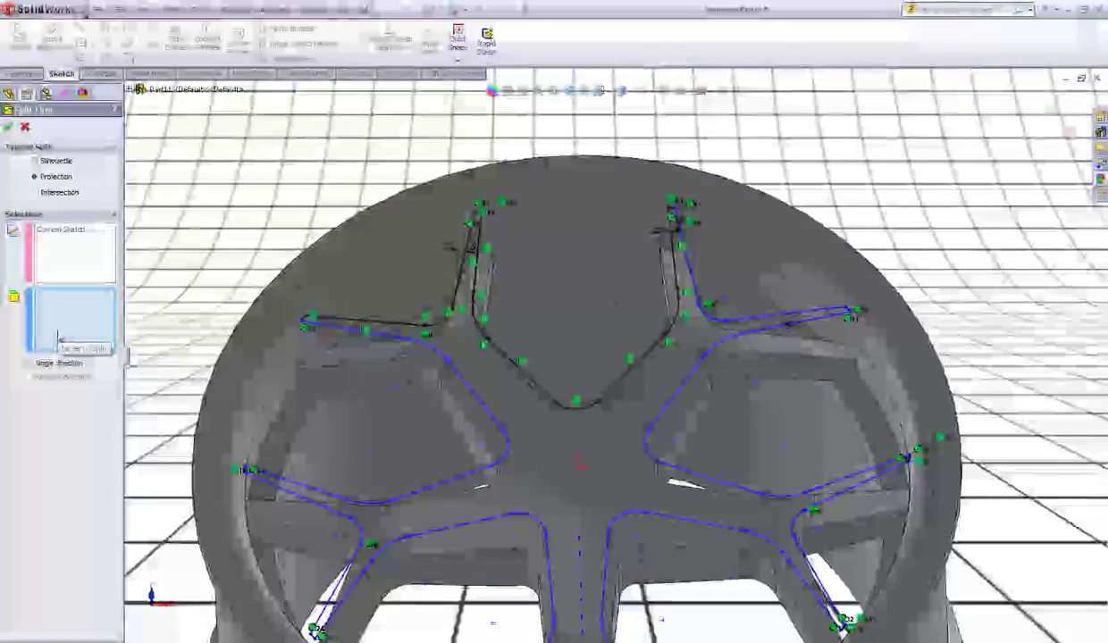
click(390, 353)
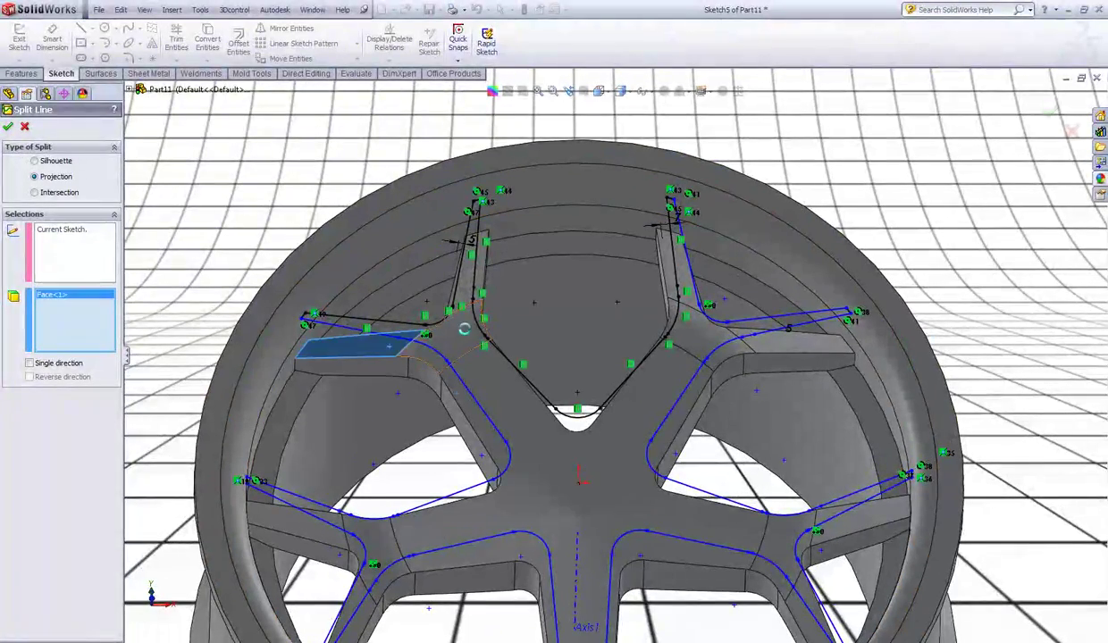
click(450, 319)
click(452, 289)
click(570, 480)
click(699, 333)
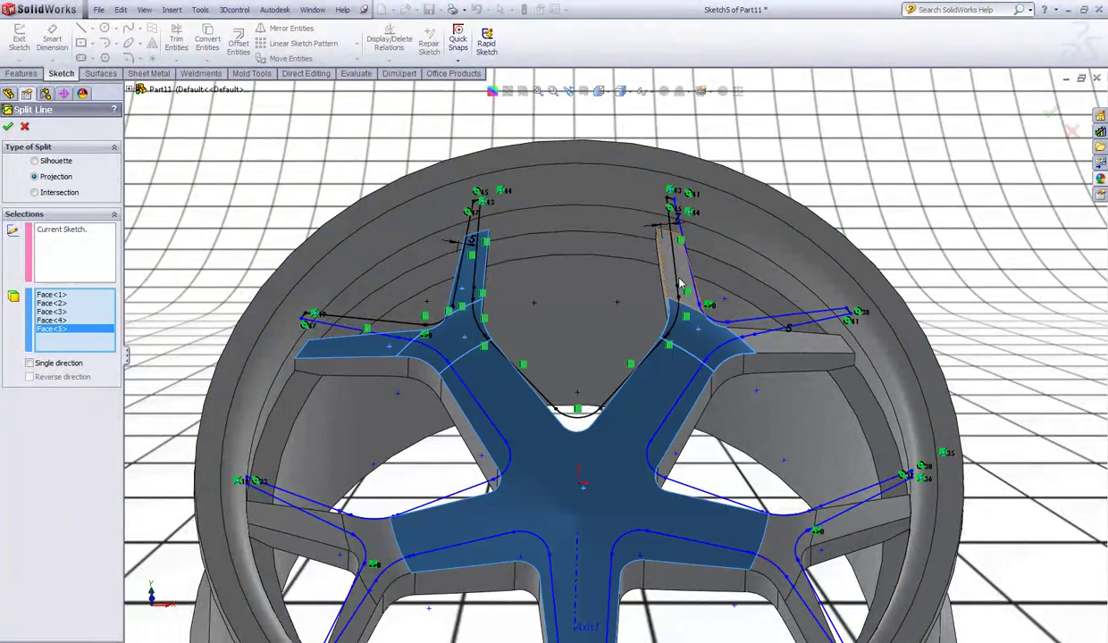
click(679, 283)
click(741, 349)
click(8, 127)
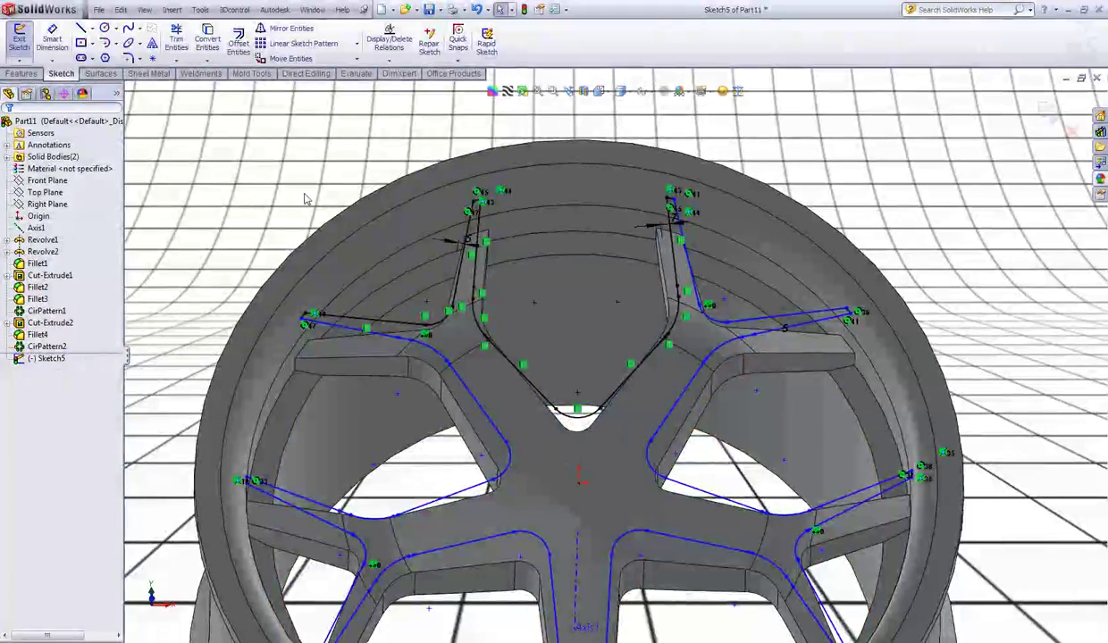
Sketch a circle centred on the hub origin and dimension its diameter to 80 mm
key(ctrl+1)
click(104, 29)
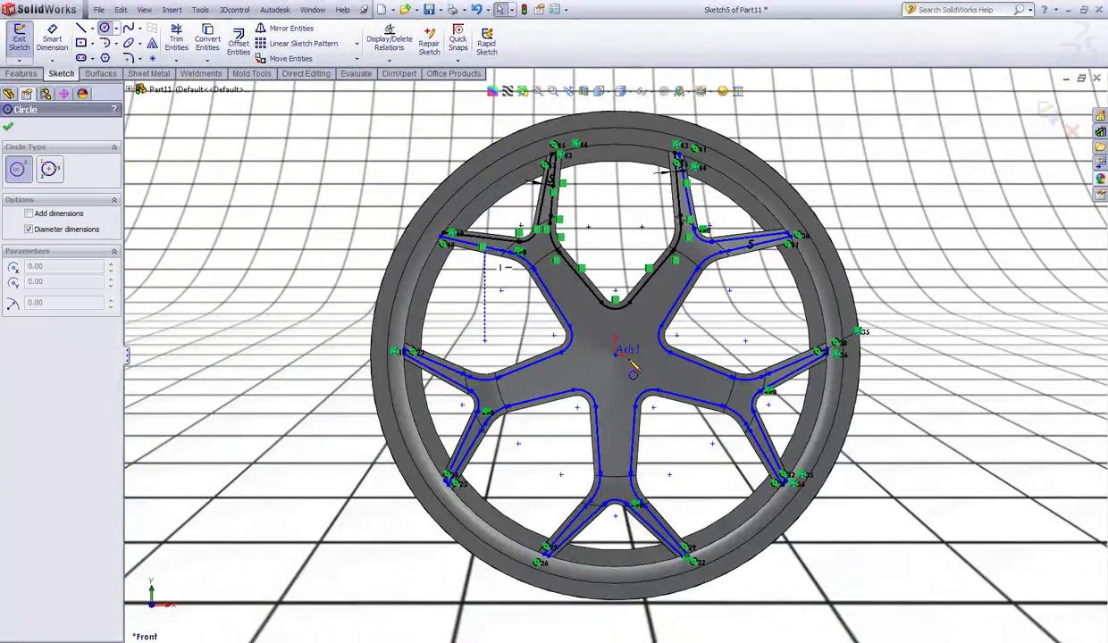
scroll(625, 370, down, 3)
click(609, 390)
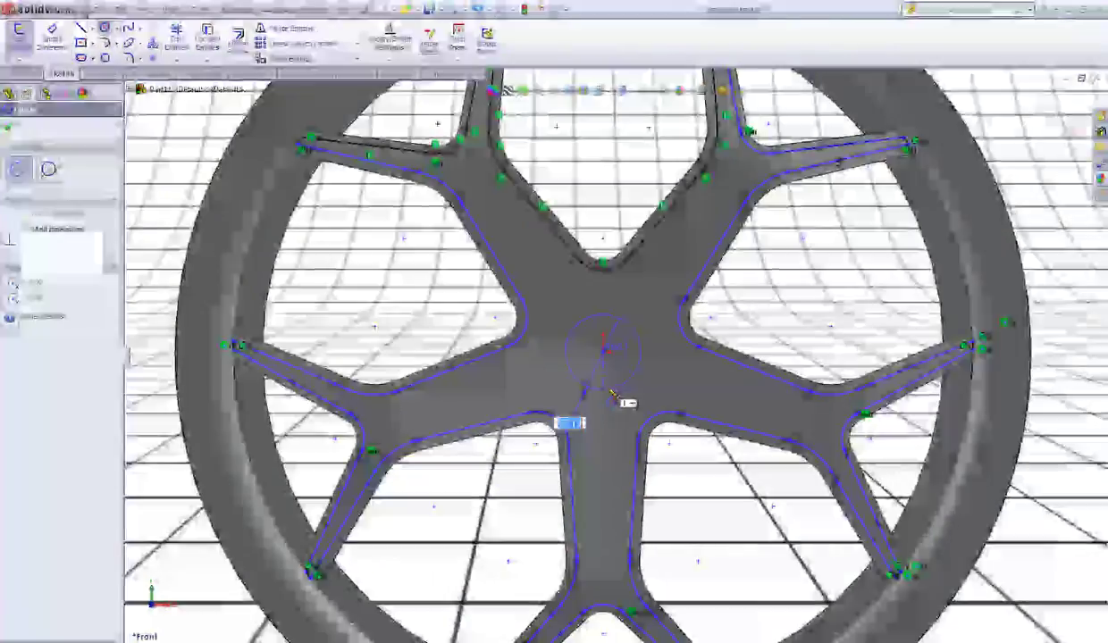
key(Escape)
click(369, 310)
key(d)
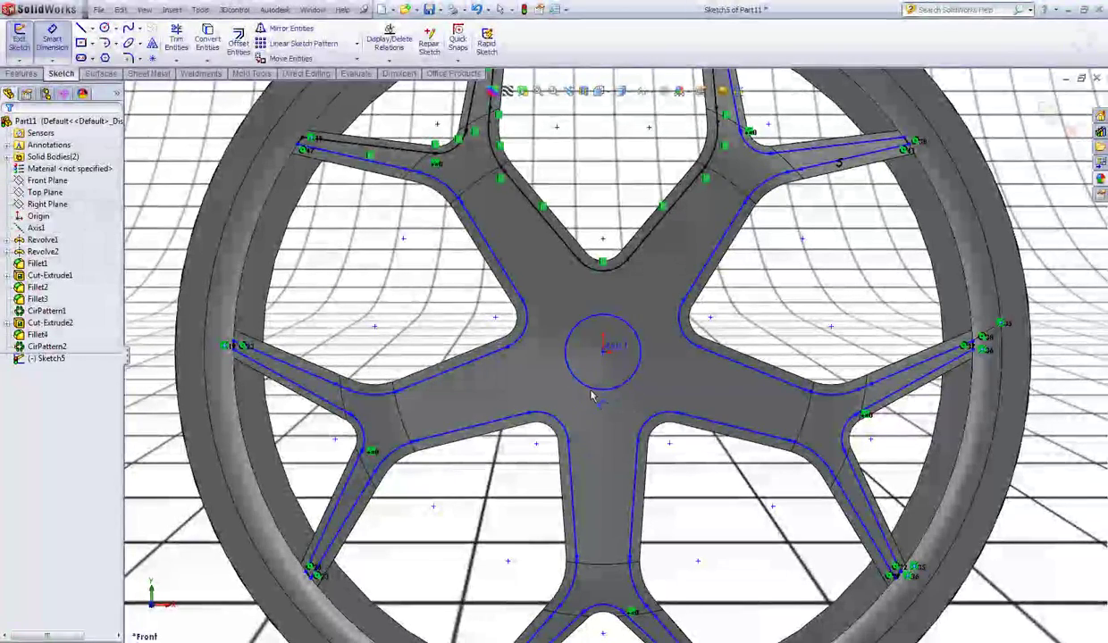
click(591, 389)
click(601, 428)
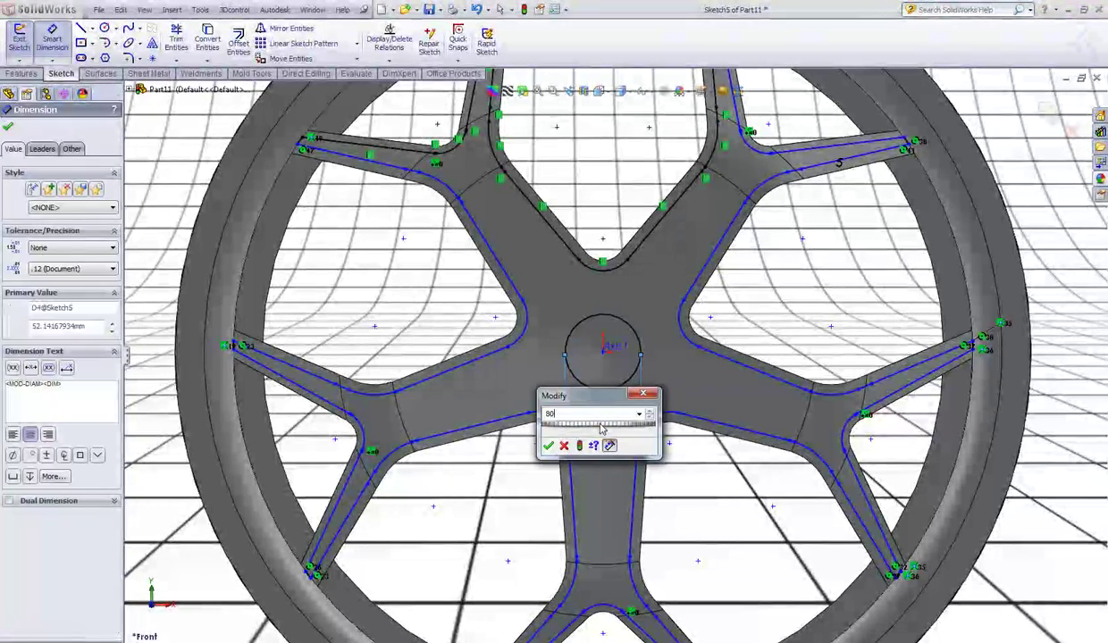
text(80)
key(Return)
key(Escape)
Set up a projection split line from the current sketch and select the hub face and the front faces of the two upper spokes
click(171, 9)
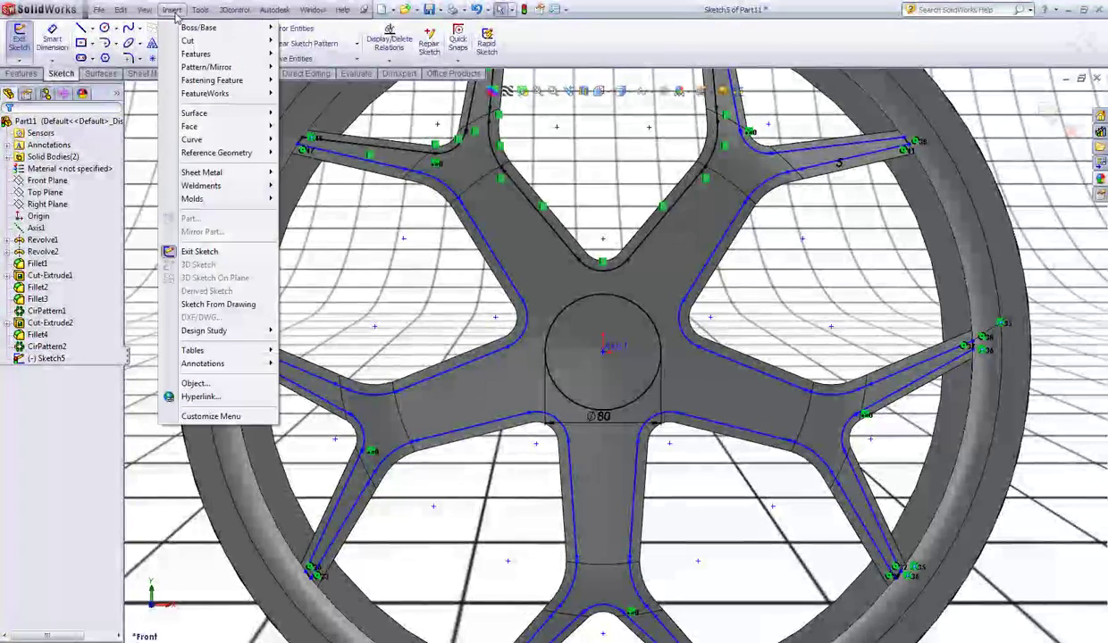
mouse_move(205, 141)
click(324, 144)
middle_drag(487, 264, 493, 223)
click(478, 223)
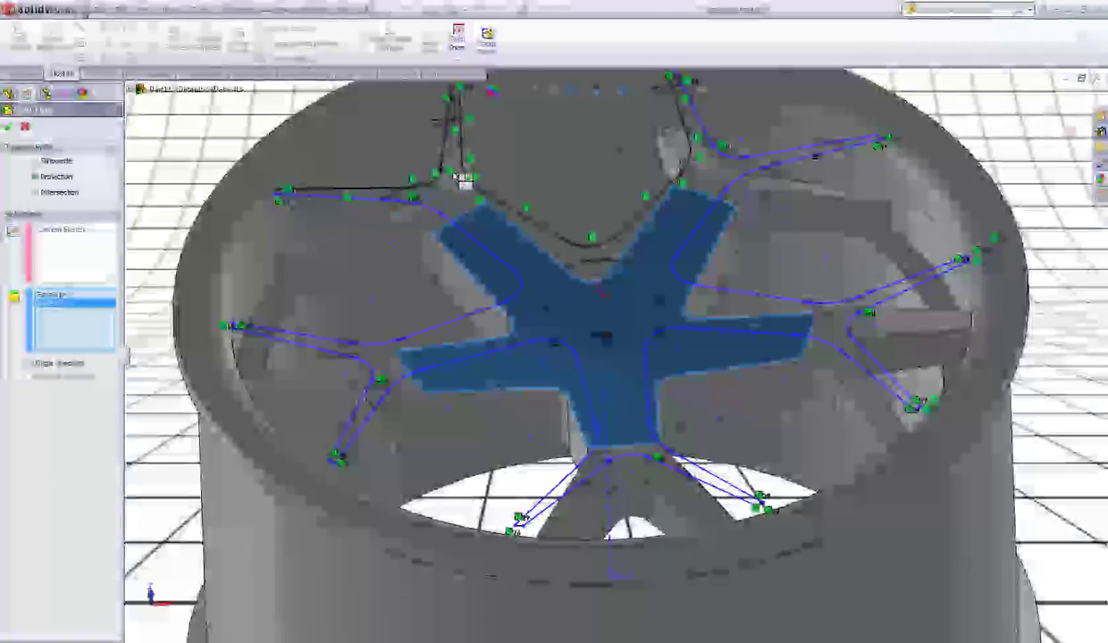
click(458, 187)
click(370, 226)
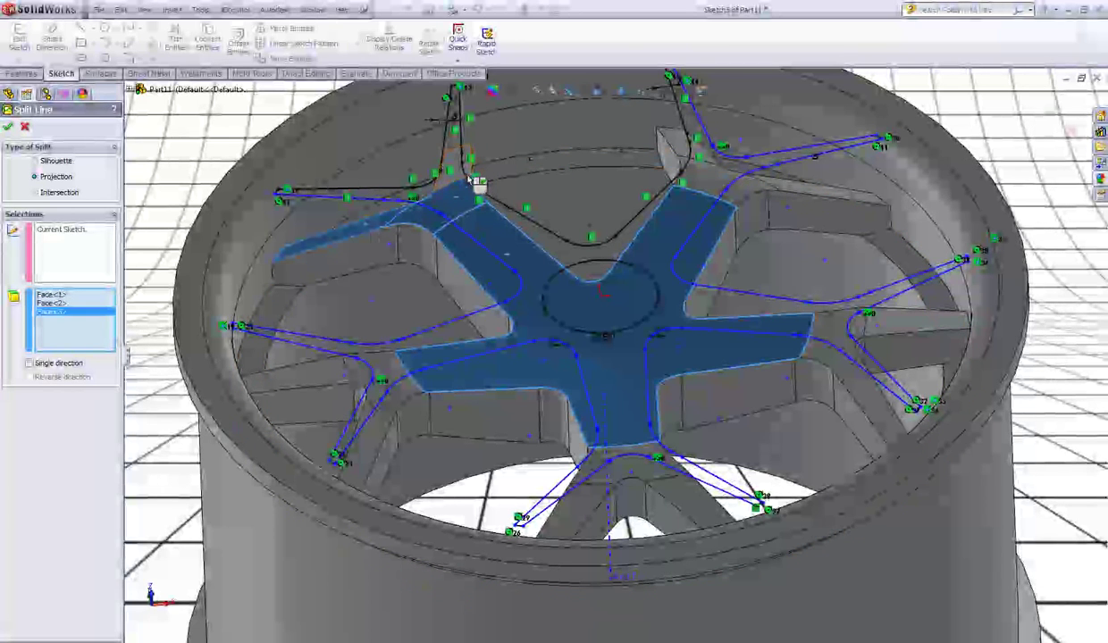
middle_drag(467, 179, 467, 188)
click(458, 148)
click(674, 129)
click(711, 168)
click(798, 177)
Add the front faces of the remaining three spokes to the selection and create the split line
click(884, 322)
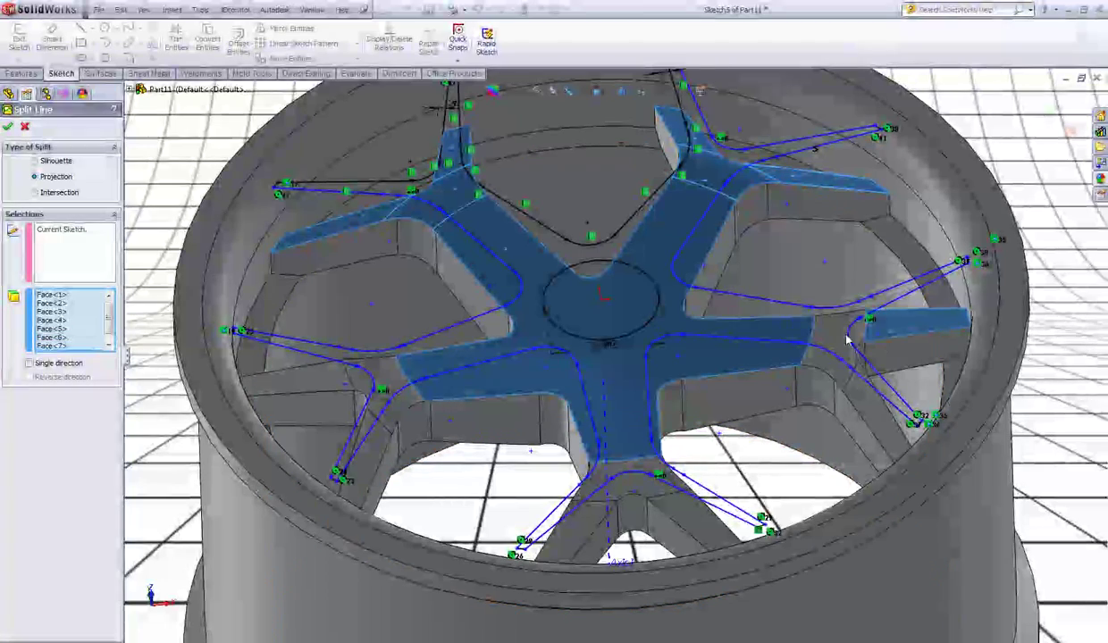
click(840, 341)
click(864, 400)
click(675, 508)
click(622, 503)
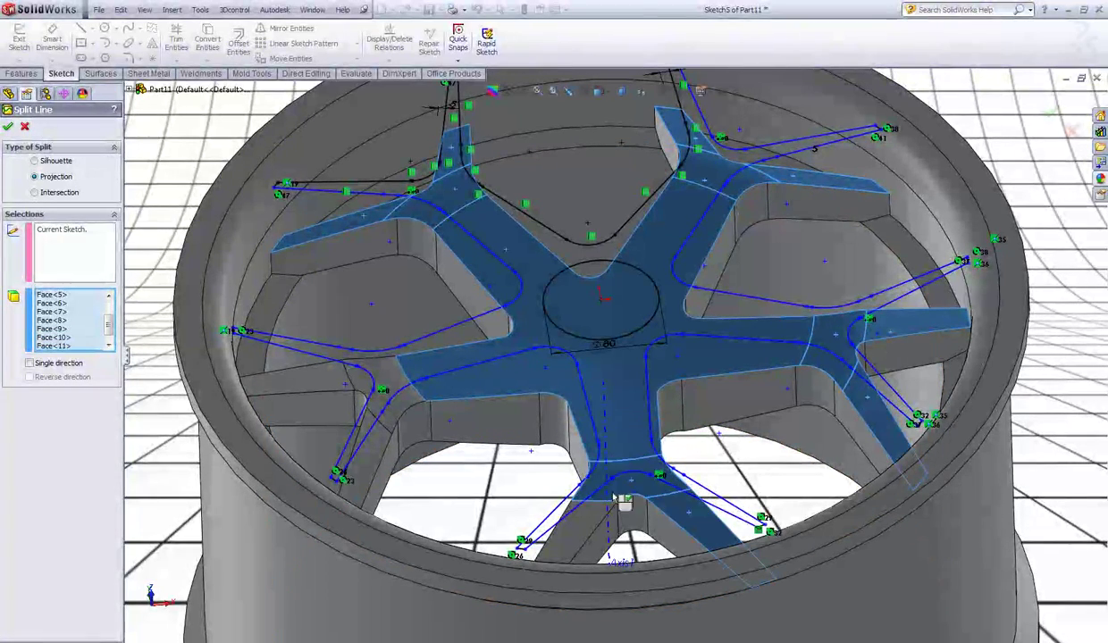
click(579, 516)
click(363, 451)
click(374, 385)
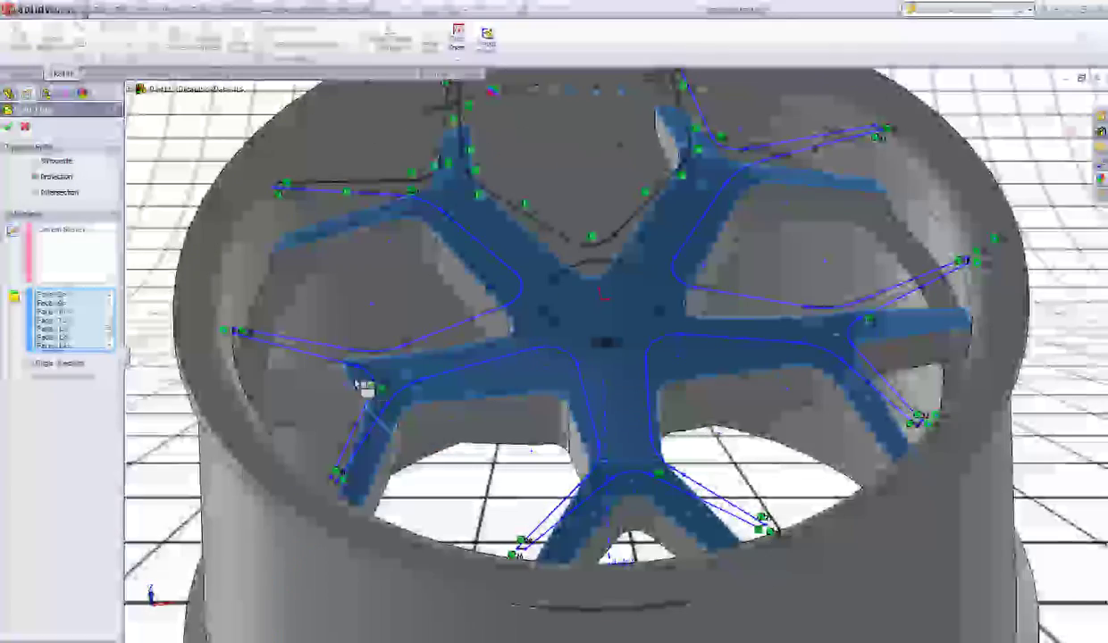
click(329, 386)
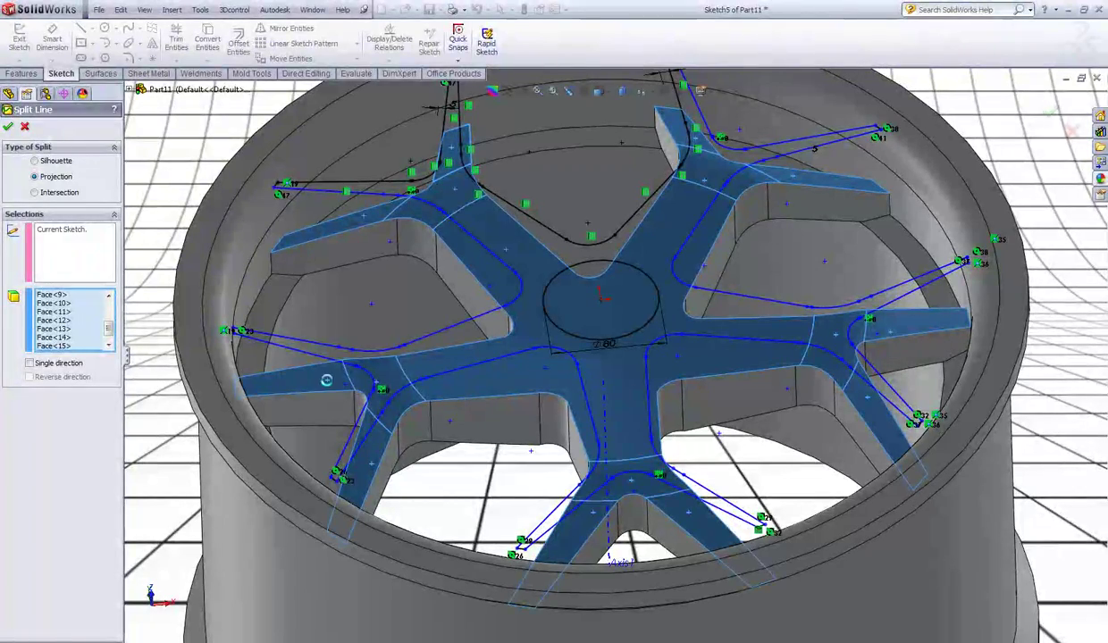
key(Return)
Set up an Offset Surface at 0 mm and select the inner split faces of the hub and the two upper spokes
scroll(471, 324, up, 3)
middle_drag(471, 324, 750, 134)
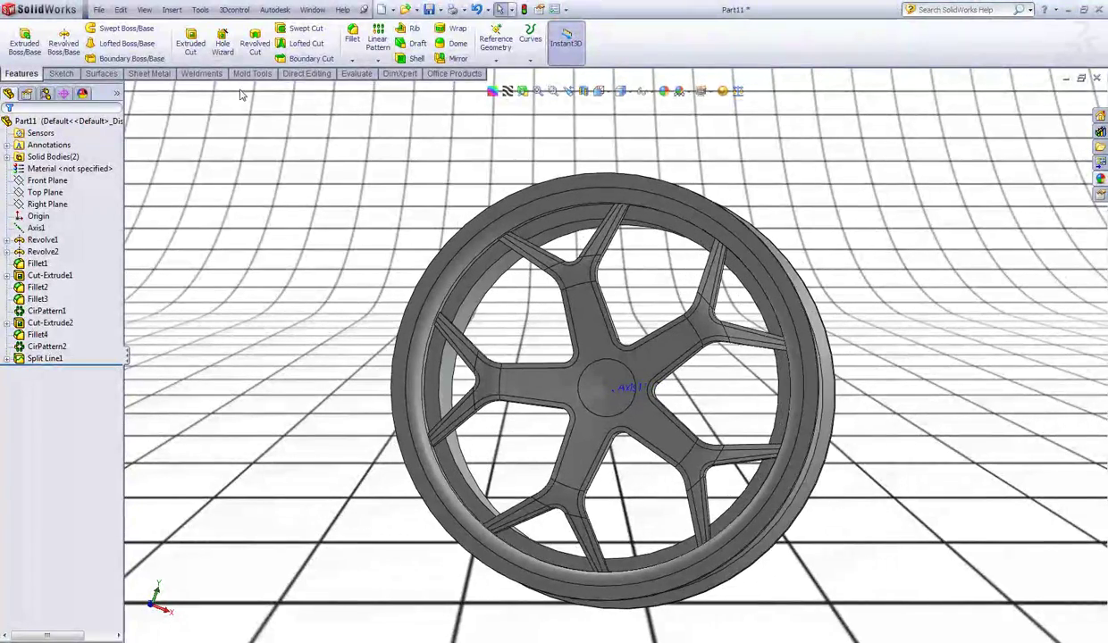
click(101, 73)
click(177, 12)
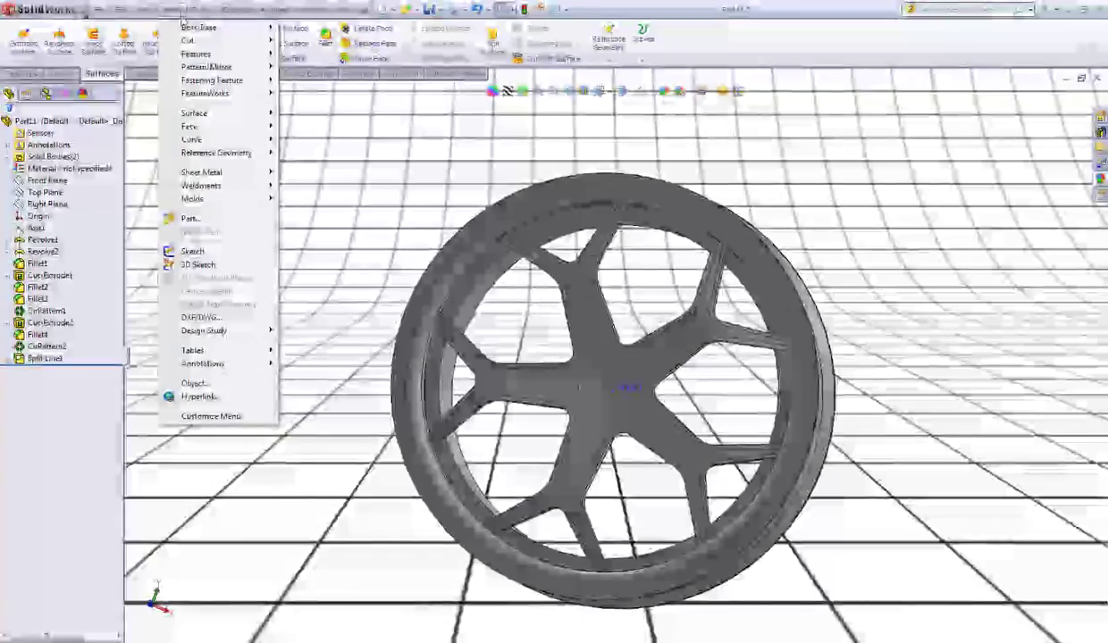
mouse_move(206, 119)
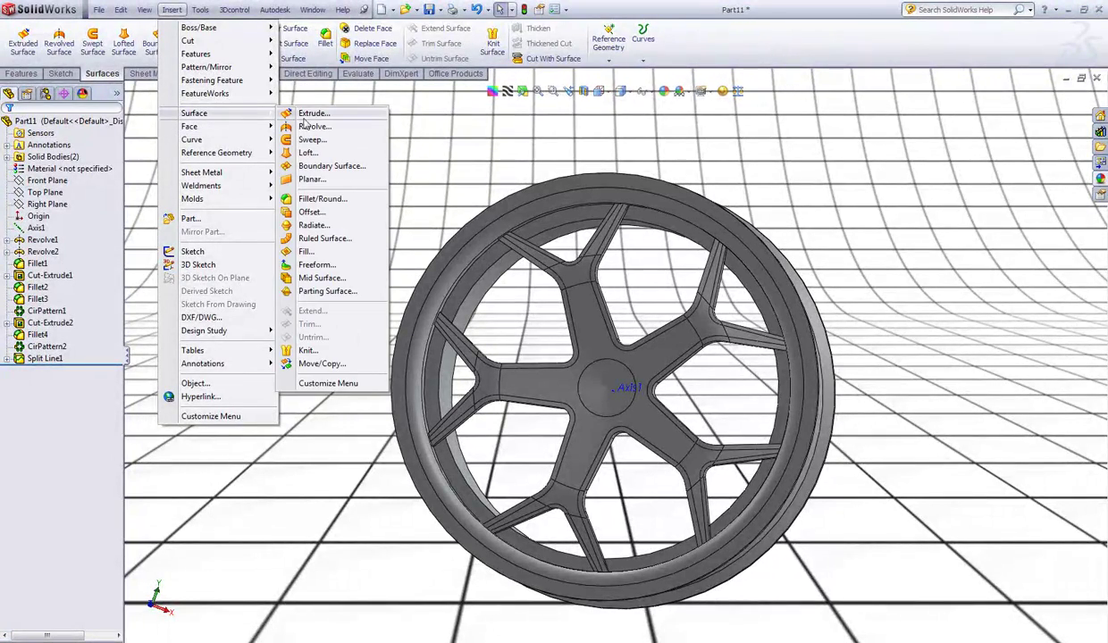
click(312, 211)
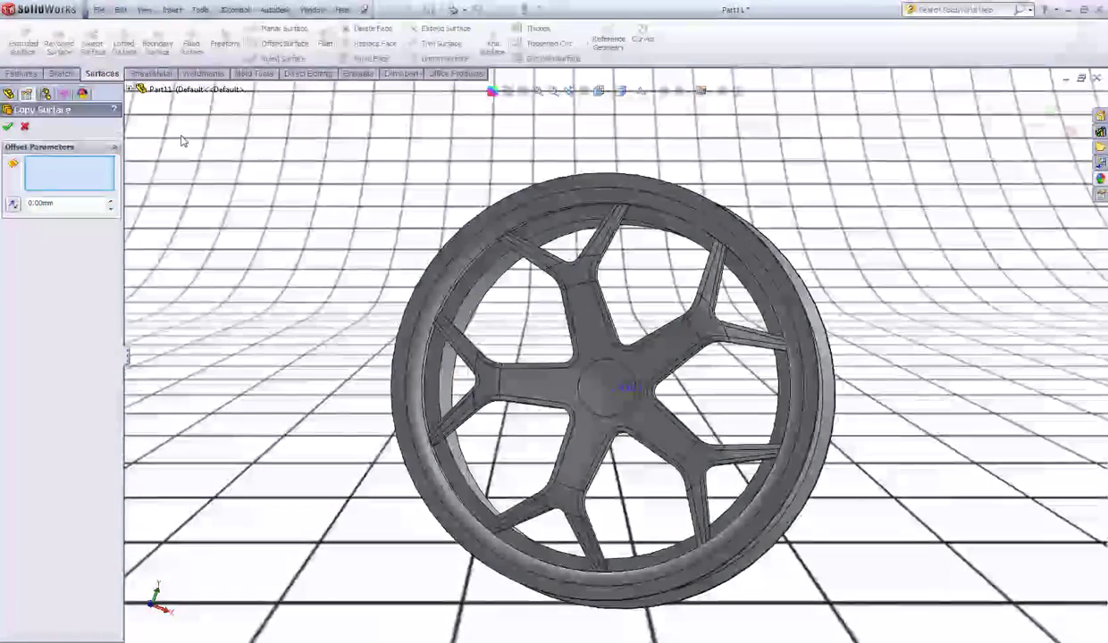
middle_drag(568, 346, 566, 264)
scroll(562, 261, down, 5)
click(507, 240)
click(590, 213)
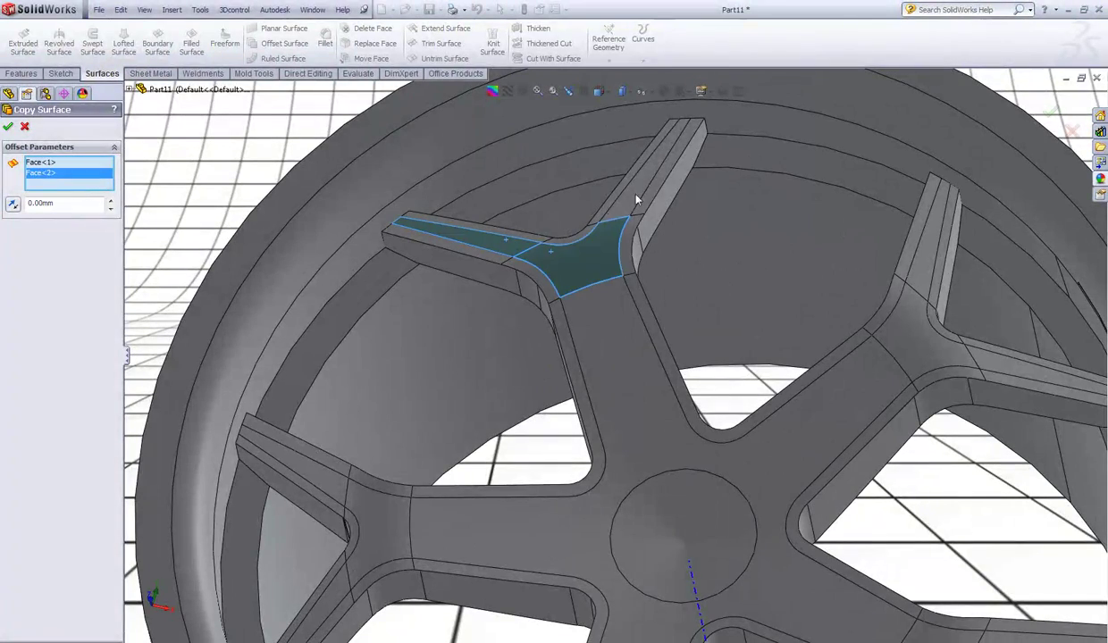
click(631, 182)
click(601, 330)
click(922, 292)
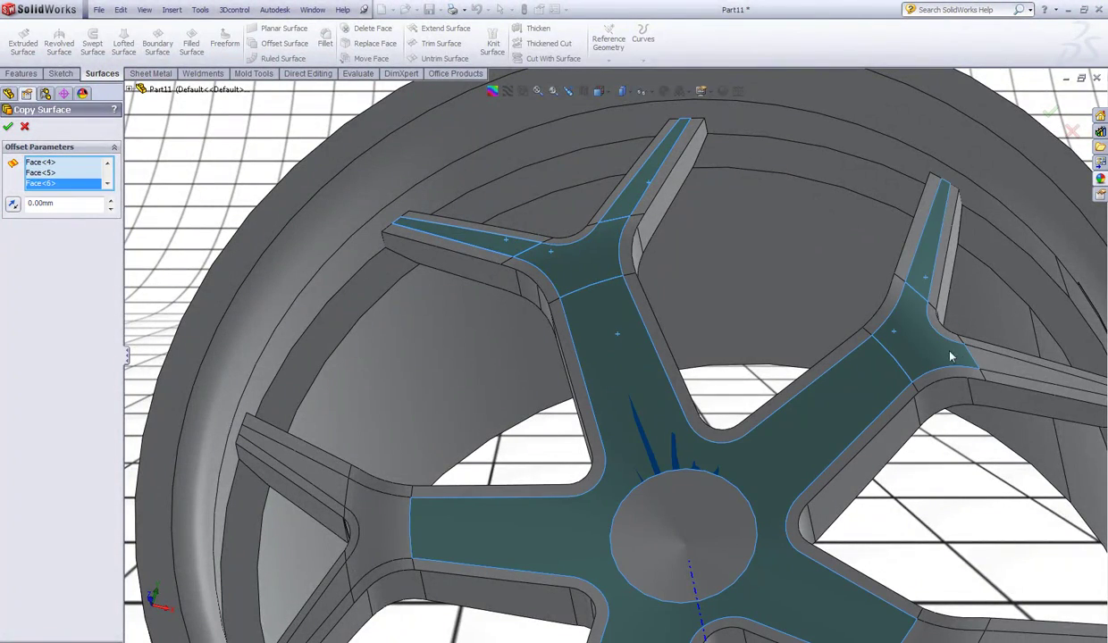
click(994, 362)
Add the inner split faces of the remaining three spokes and create the 0 mm offset surface
scroll(995, 362, up, 2)
click(825, 339)
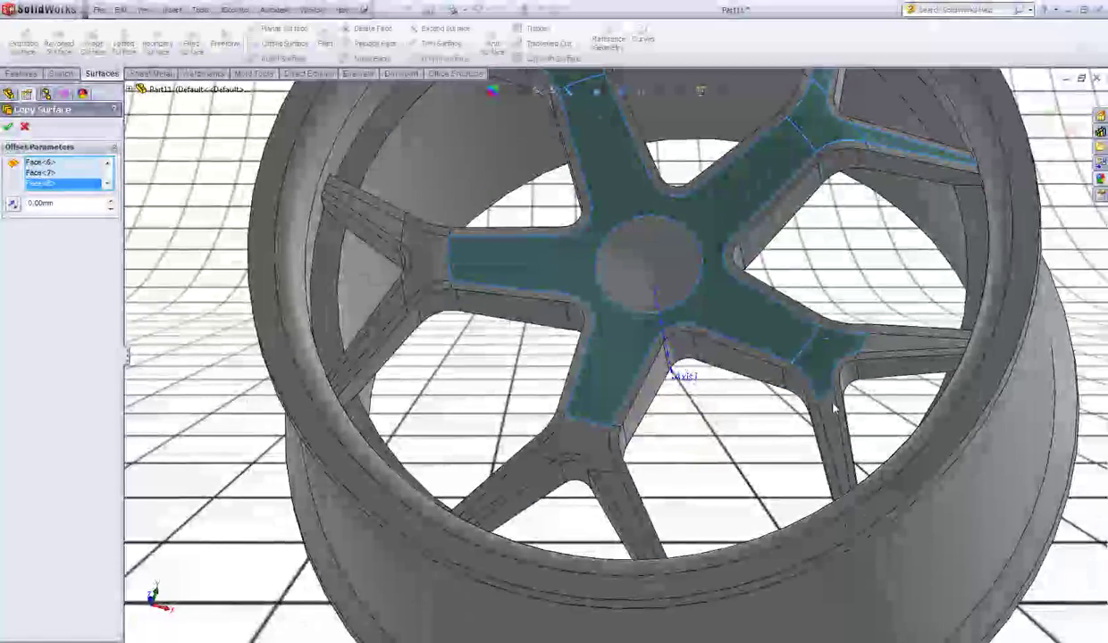
click(831, 394)
click(880, 351)
click(595, 458)
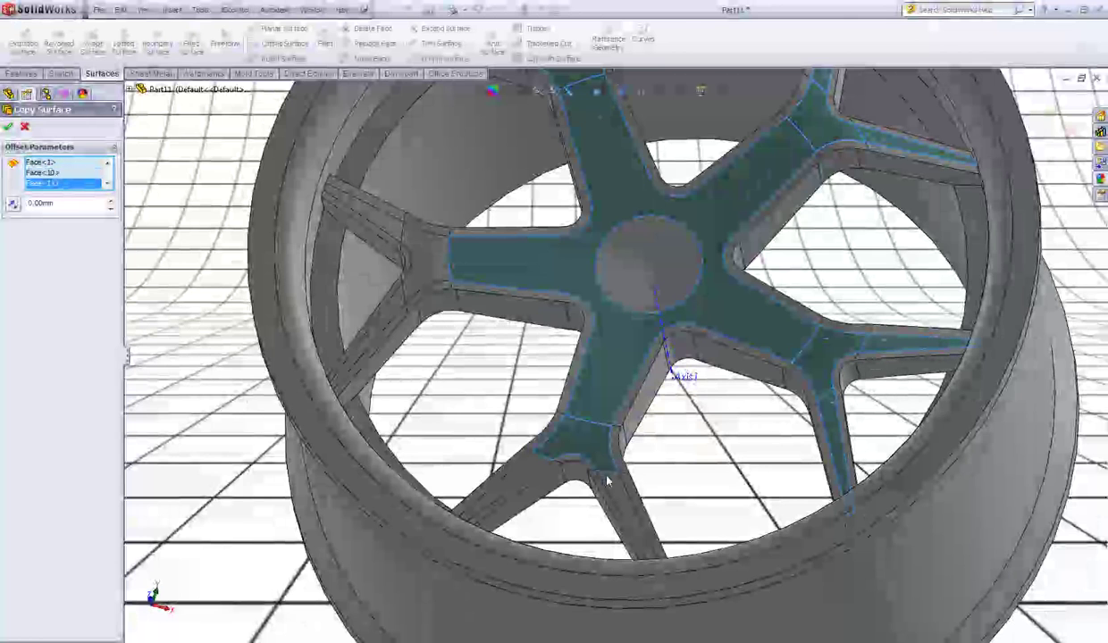
click(607, 480)
click(395, 307)
click(395, 235)
click(10, 130)
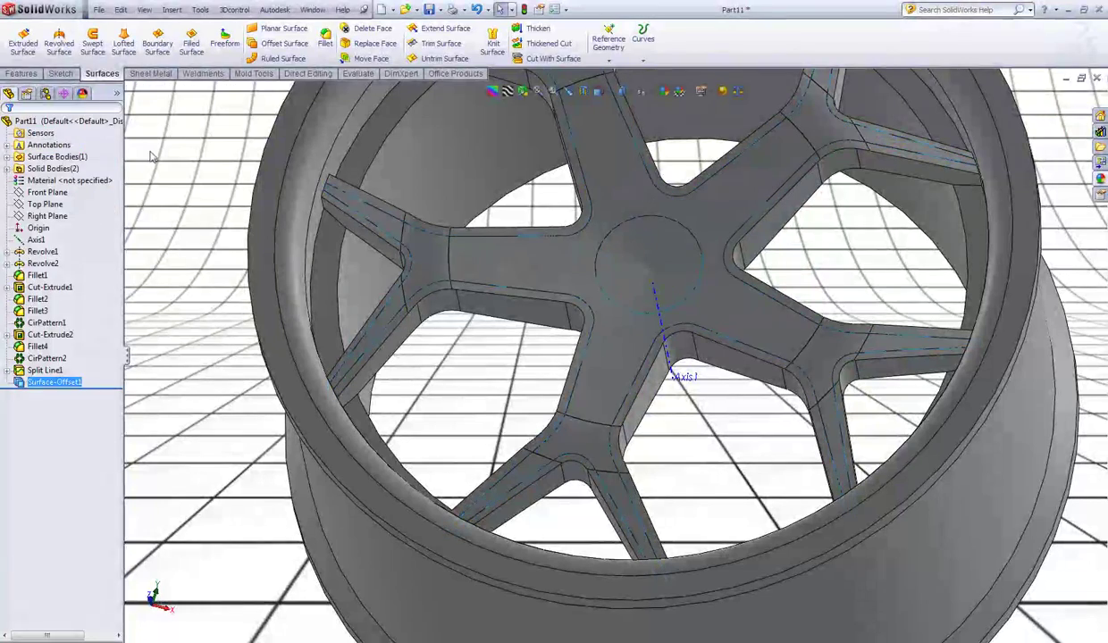
Make one copy of the spoke offset surface body, translated 5 mm along Z with Move/Copy Body
click(172, 9)
mouse_move(200, 59)
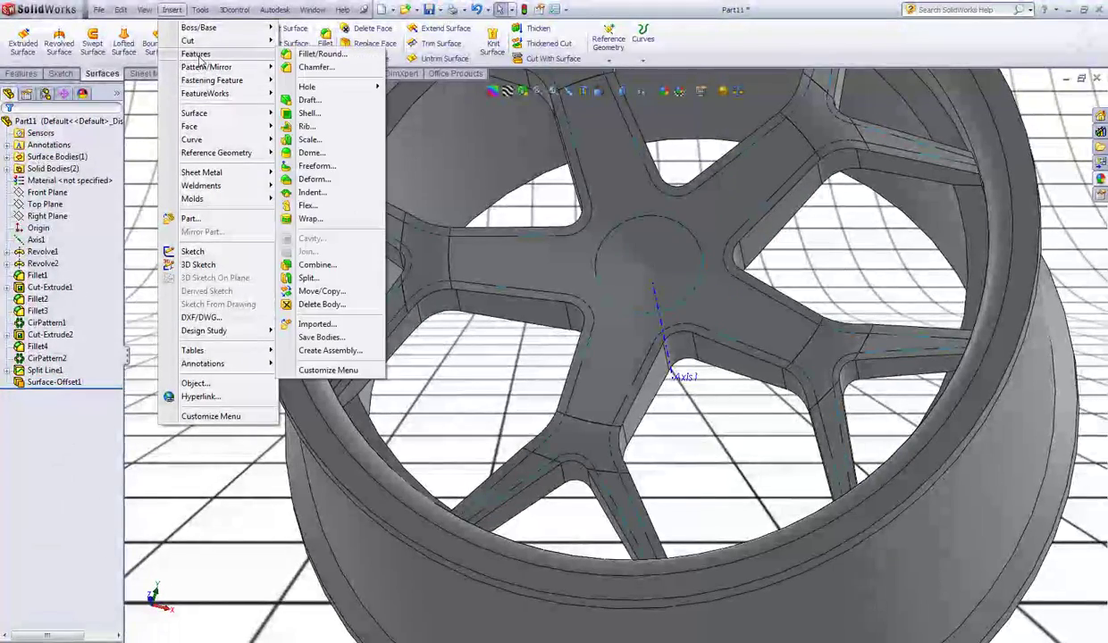
click(352, 294)
scroll(354, 290, up, 2)
middle_drag(358, 278, 253, 231)
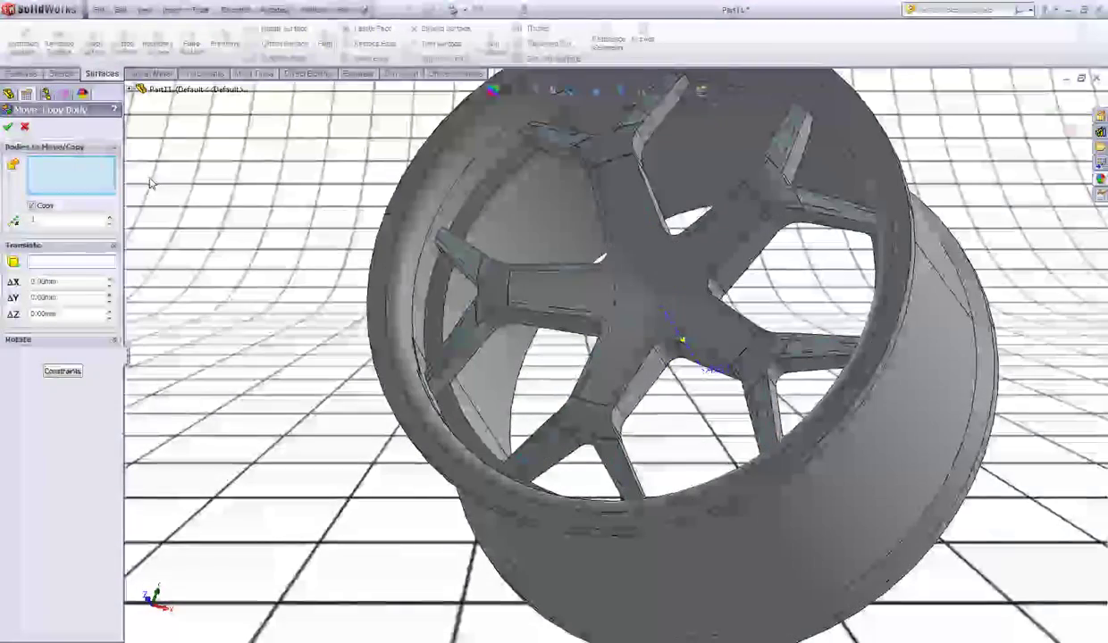
click(130, 90)
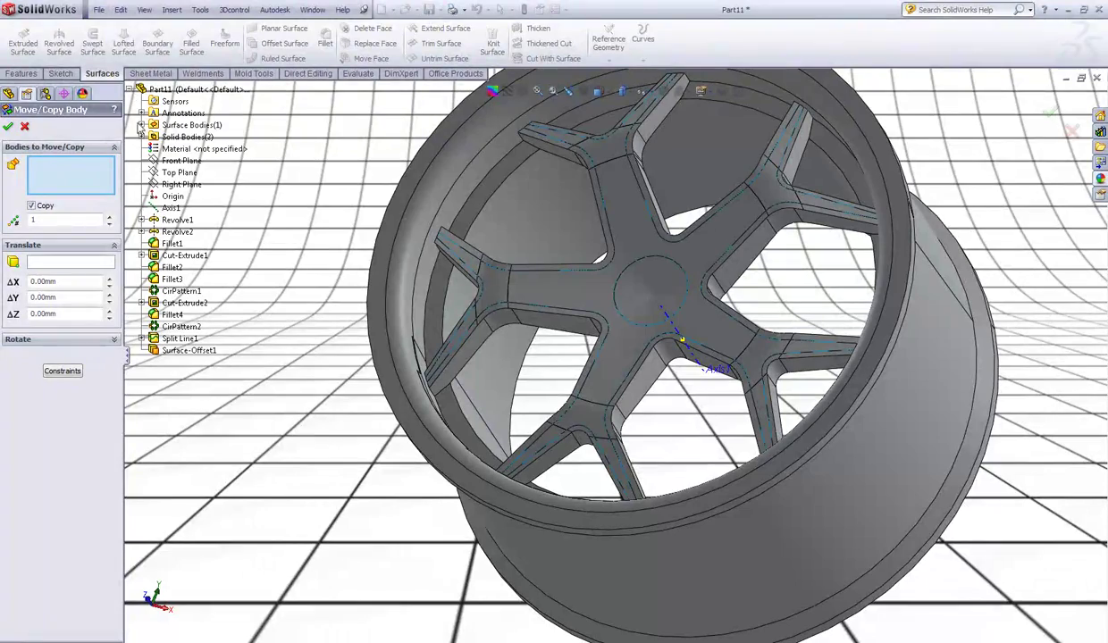
click(142, 125)
click(190, 135)
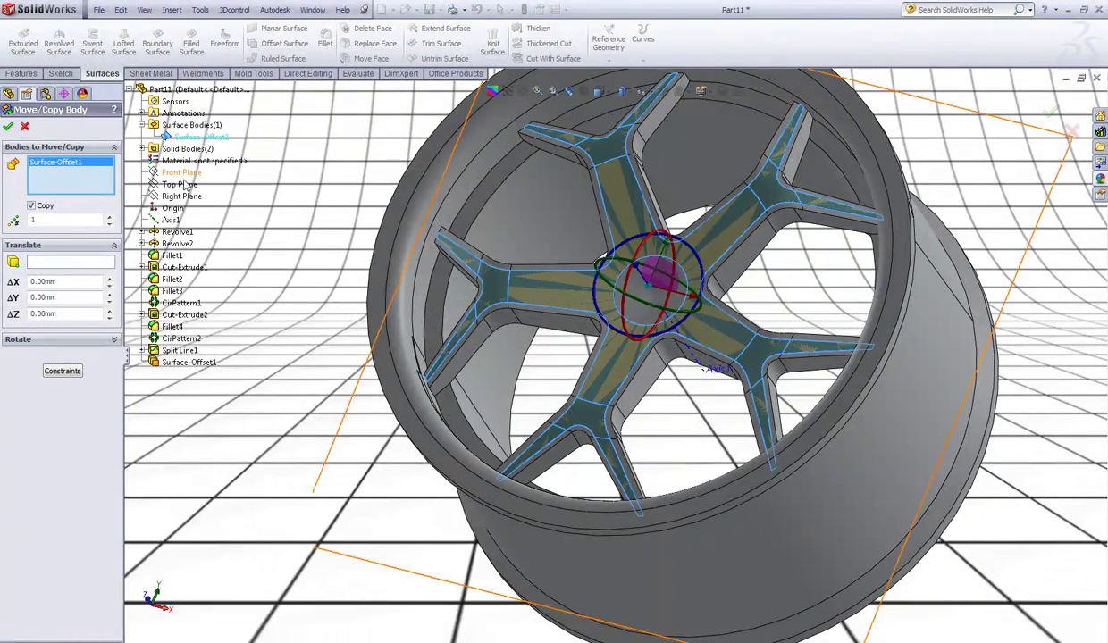
middle_drag(465, 214, 394, 198)
drag(68, 314, 2, 320)
text(5)
key(Return)
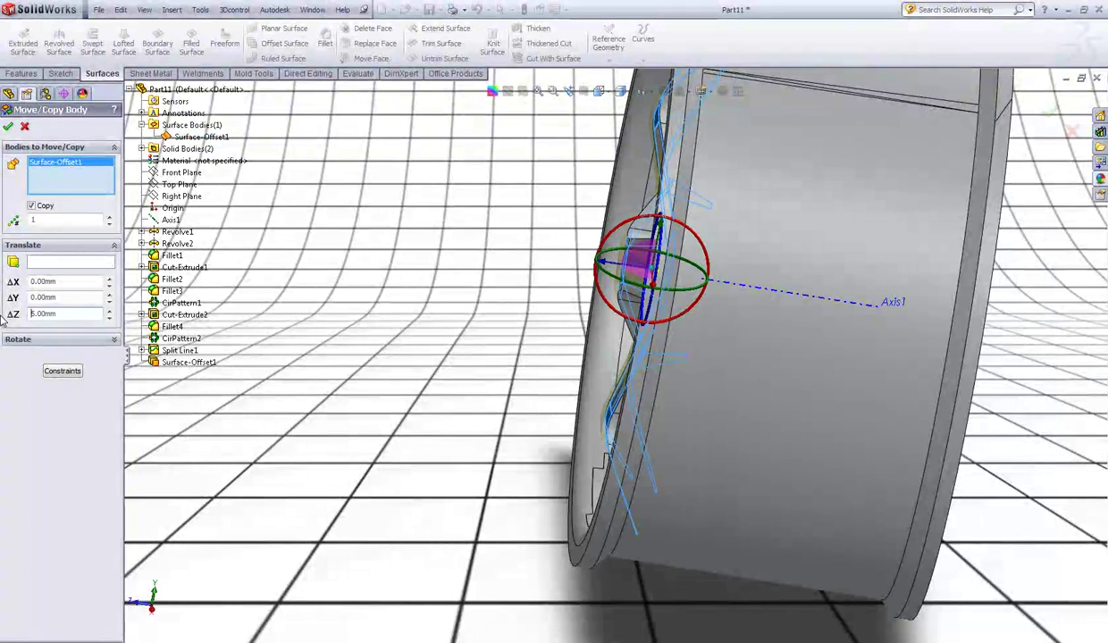
click(32, 207)
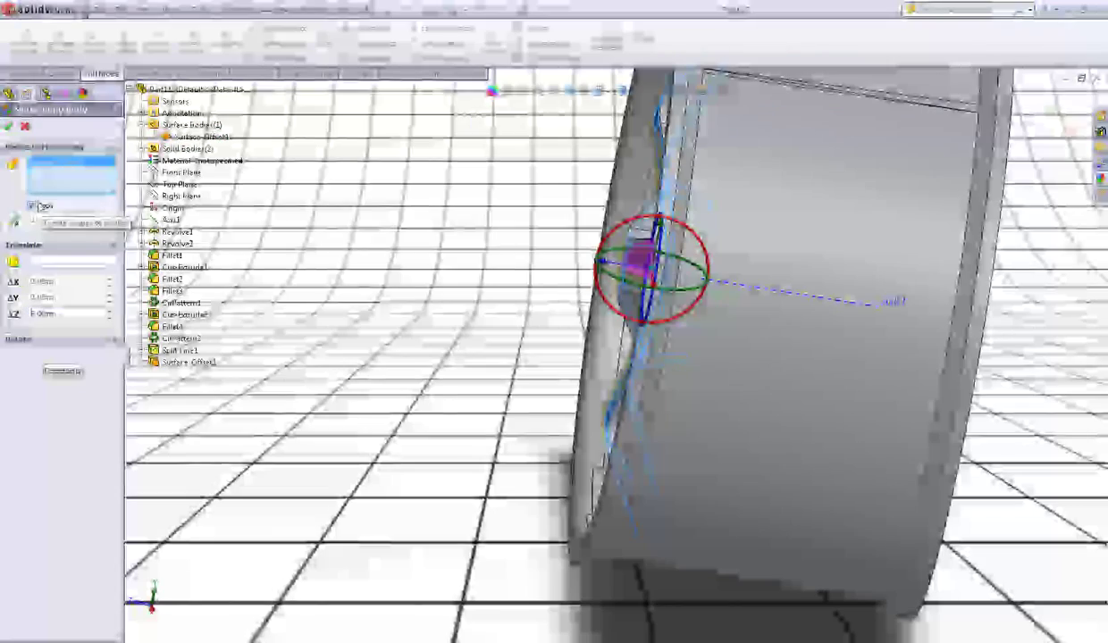
click(8, 127)
Hide all the solid bodies so only the two spoke surface bodies are displayed
middle_drag(408, 166, 495, 159)
middle_drag(194, 153, 145, 195)
click(52, 194)
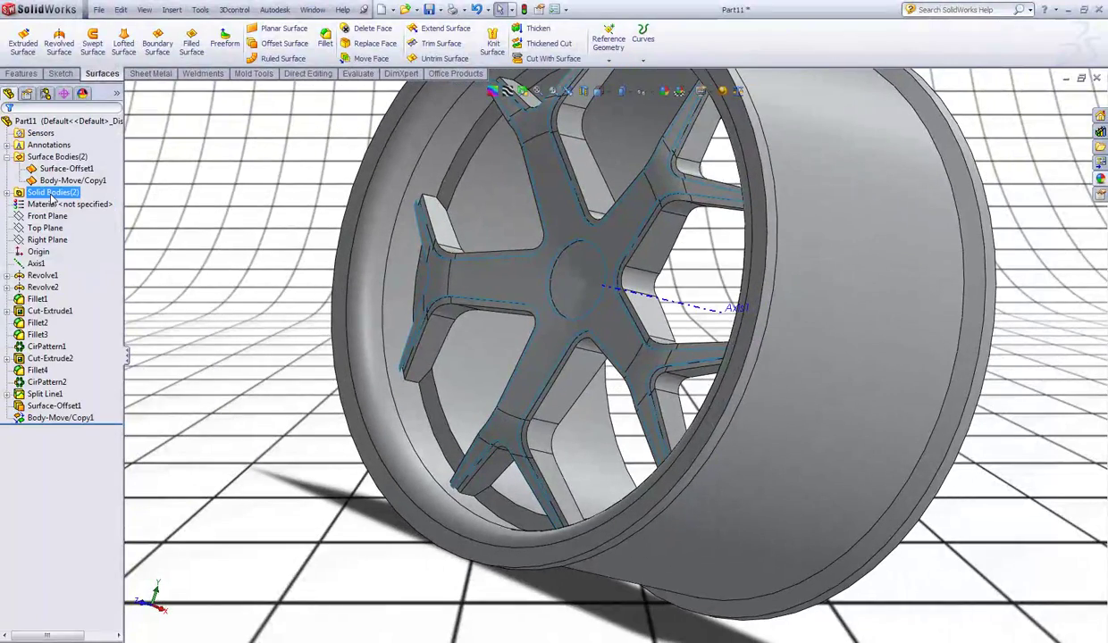
right_click(52, 198)
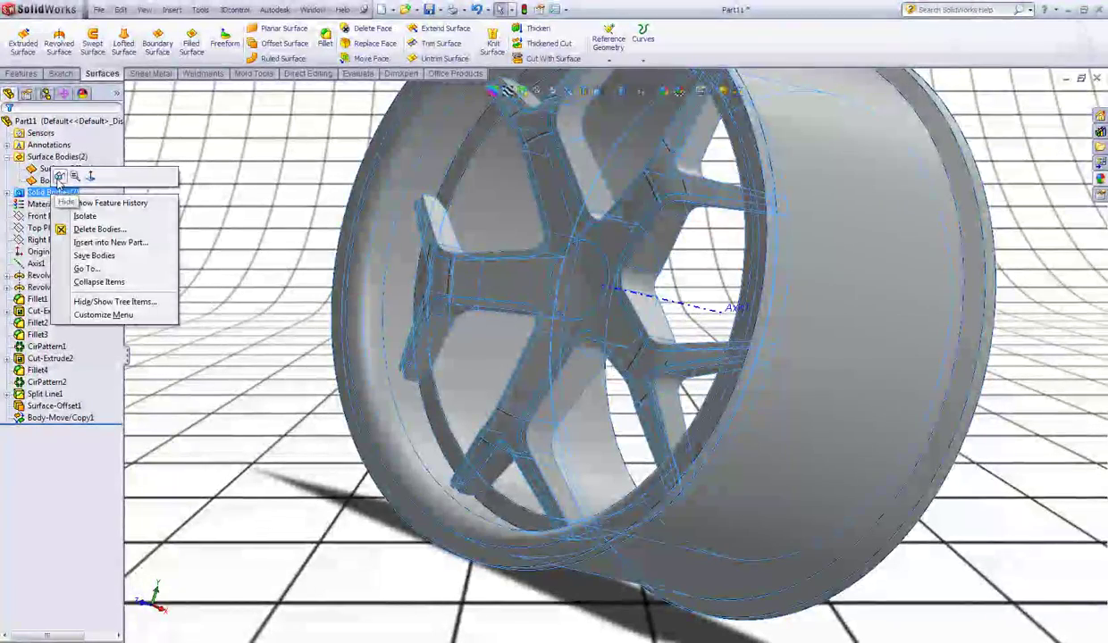
click(60, 177)
click(426, 184)
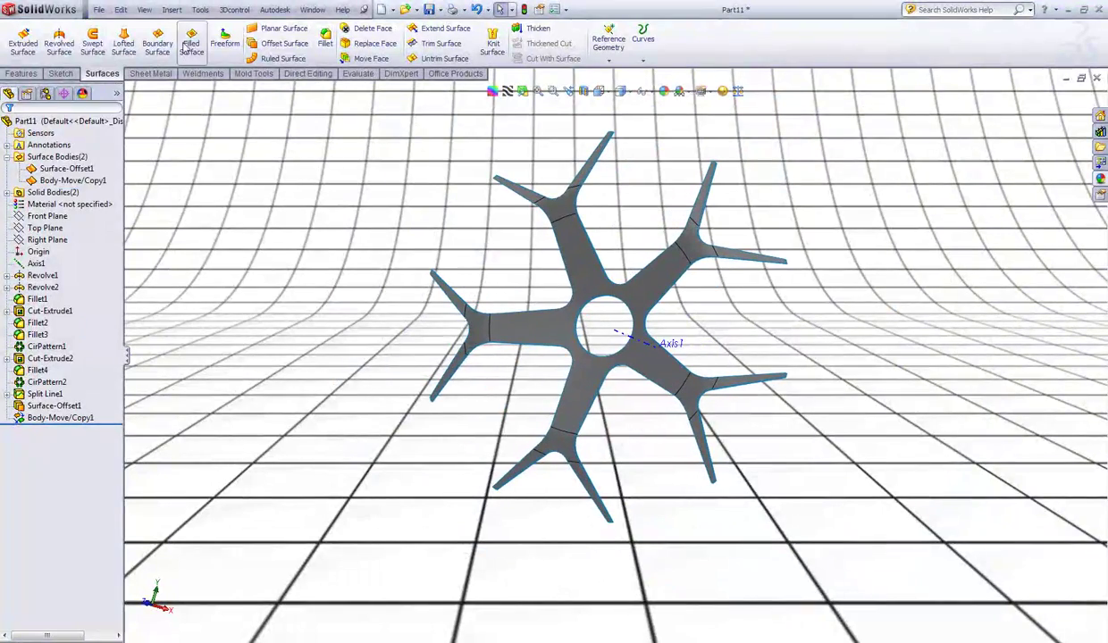
Extend the original spoke offset surface by a distance of 2 mm, selecting its faces by tangency and using the Same surface type
click(176, 12)
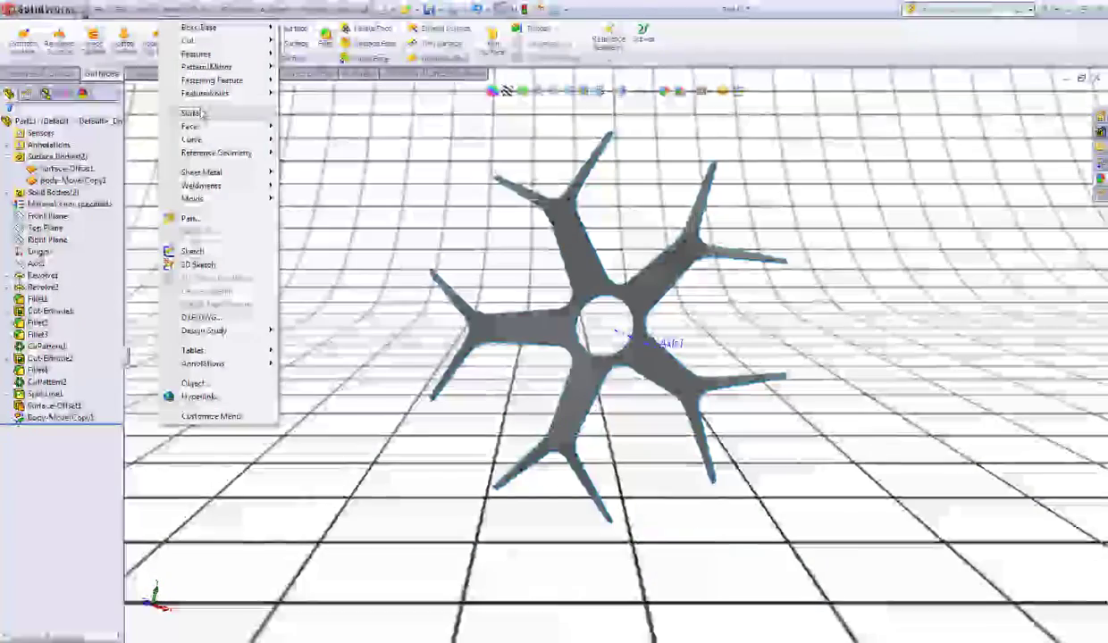
mouse_move(206, 114)
click(312, 311)
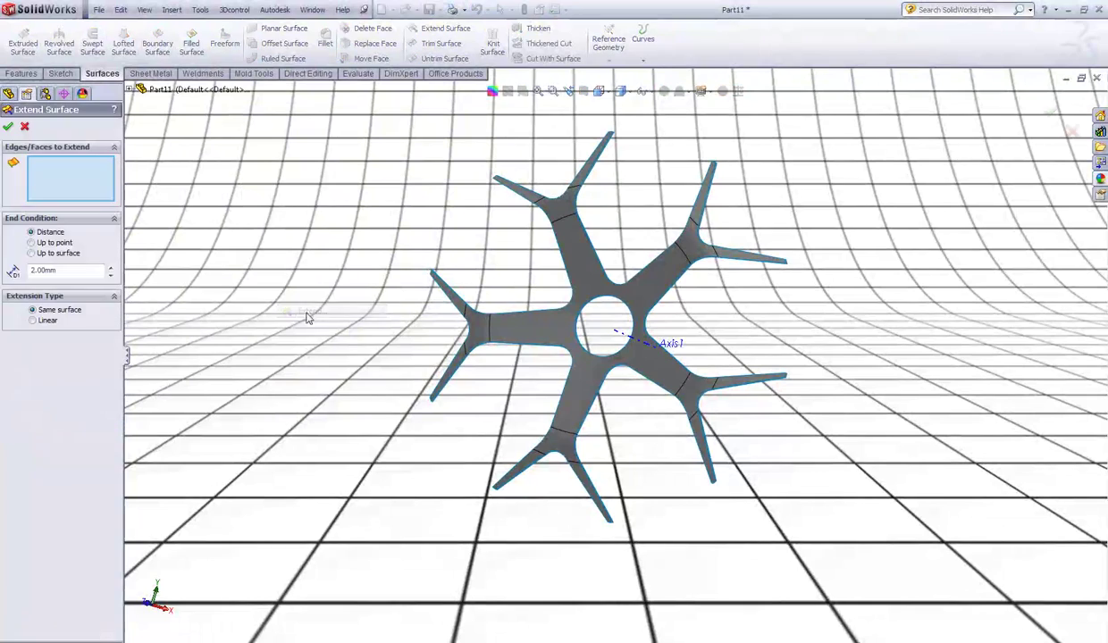
drag(70, 271, 4, 272)
text(2)
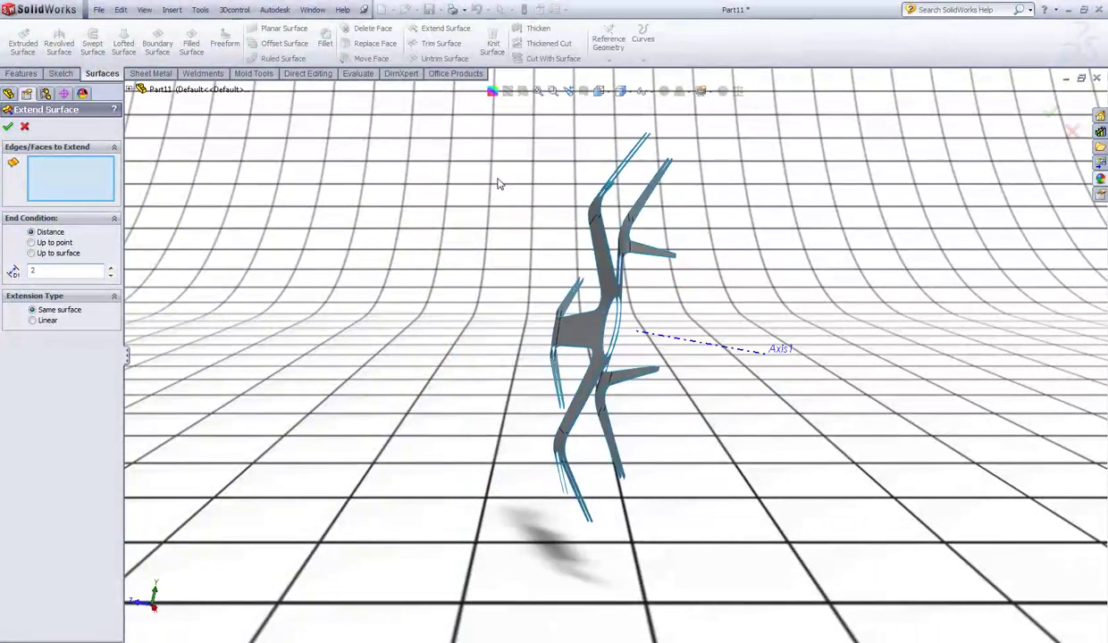
middle_drag(499, 183, 556, 191)
scroll(464, 322, down, 5)
right_click(487, 336)
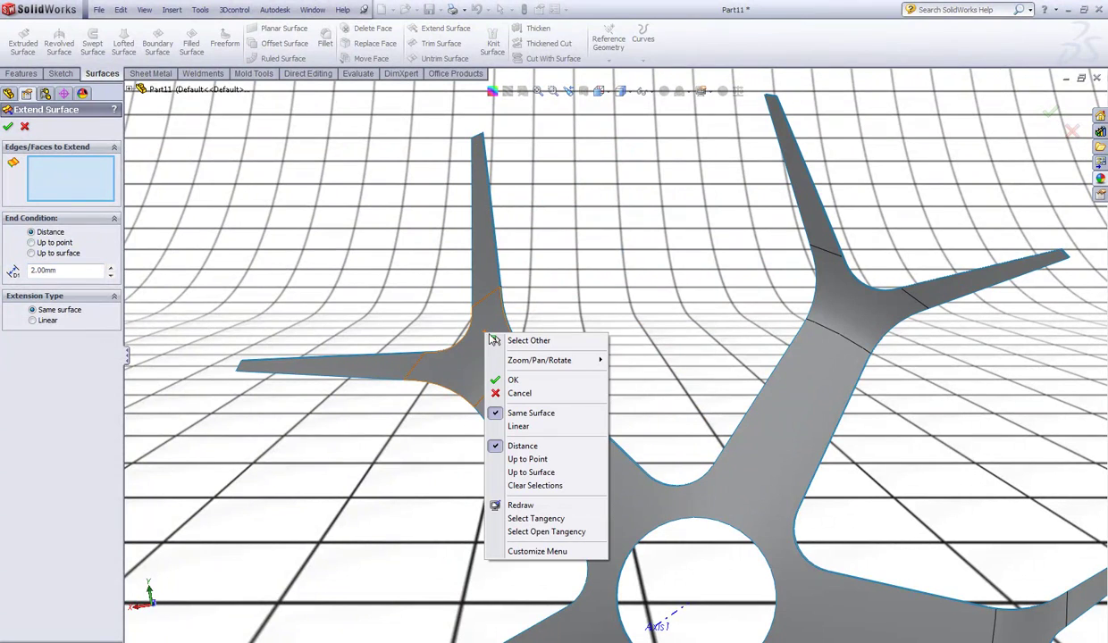
click(548, 520)
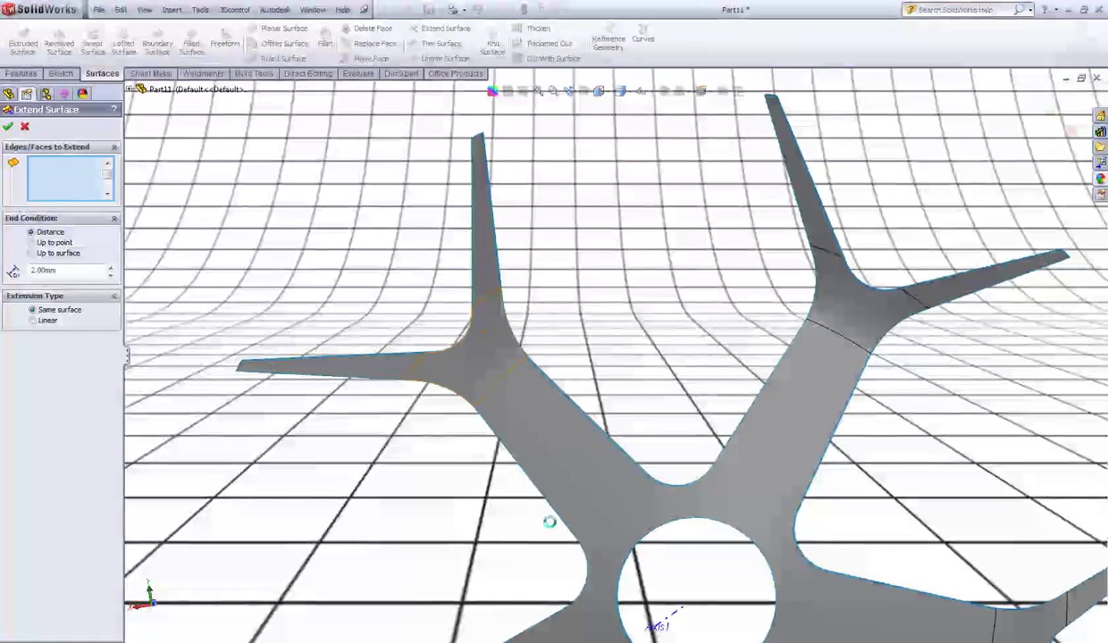
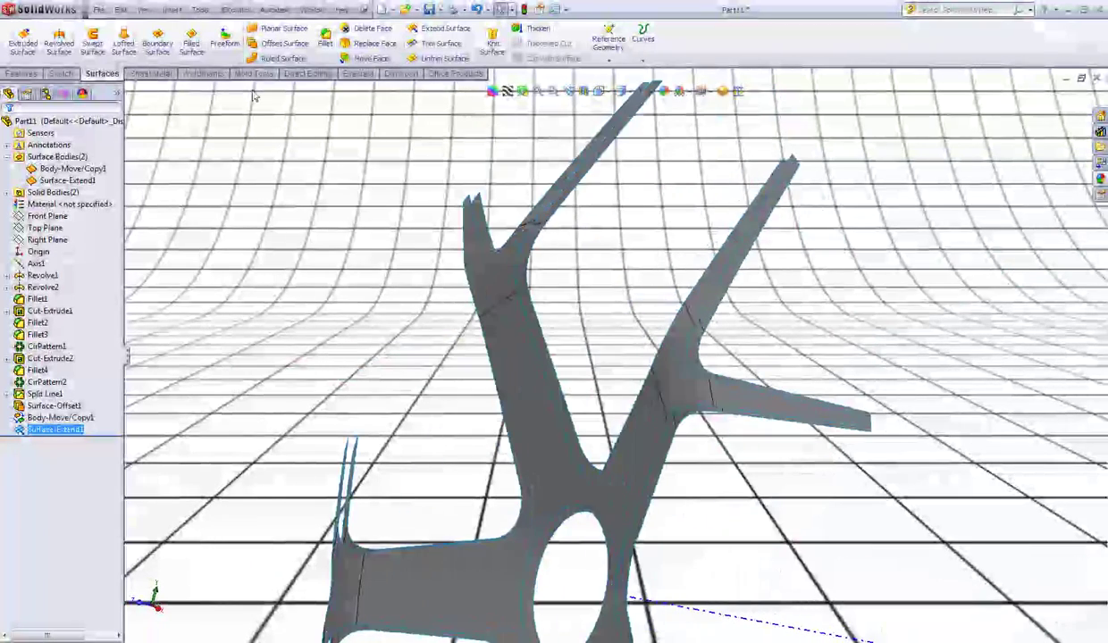
Extend the translated copy of the spoke surface by 2 mm, selecting its faces by tangency and keeping the Same surface type
click(174, 11)
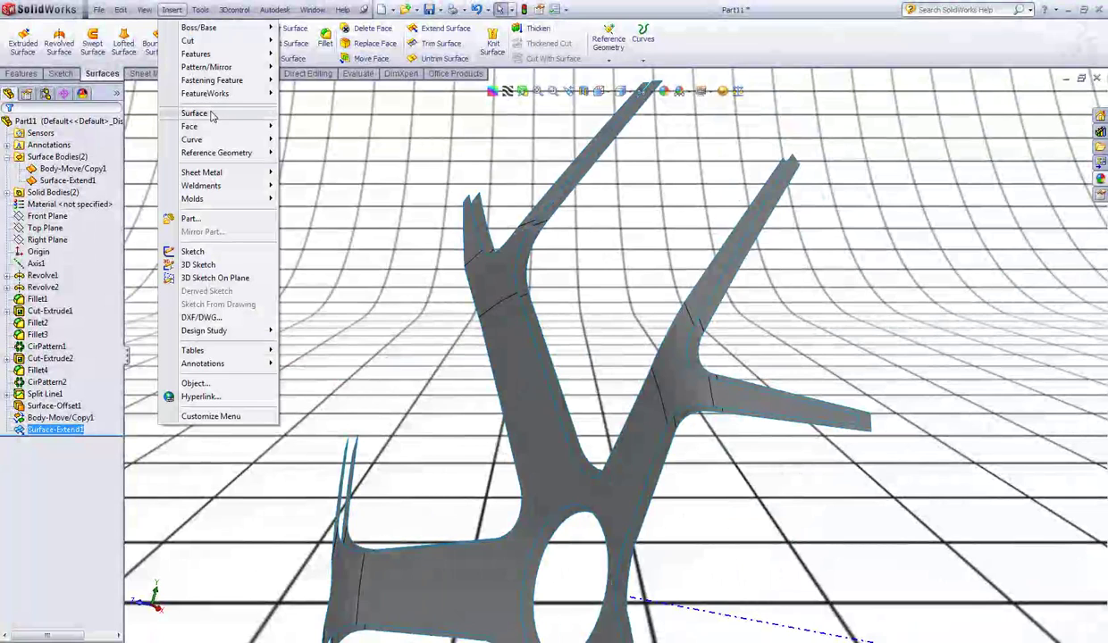
mouse_move(259, 114)
click(313, 311)
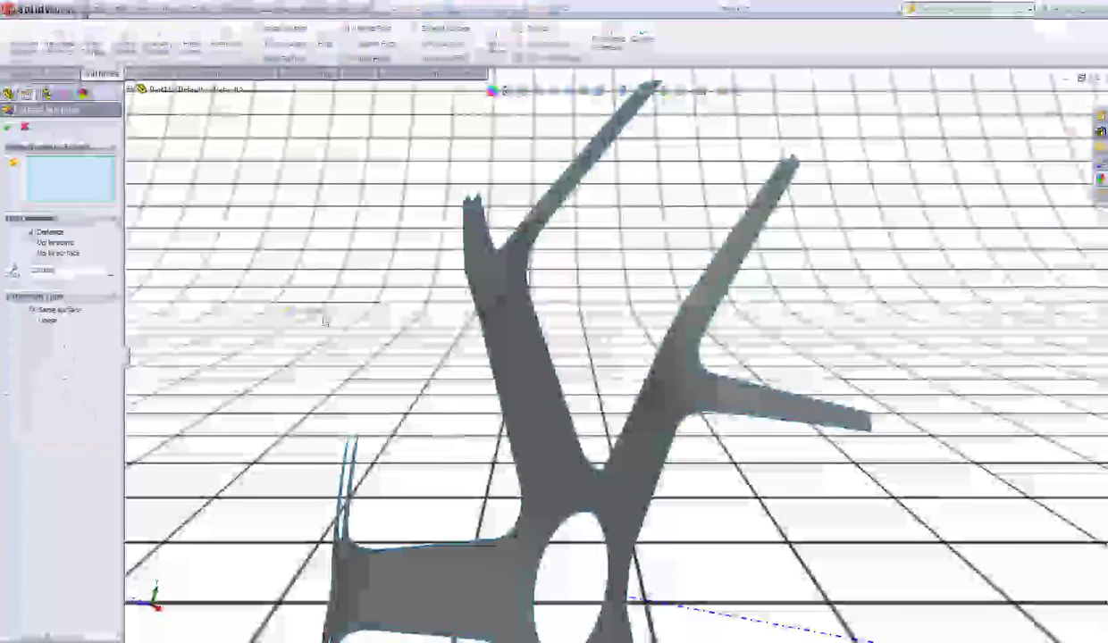
right_click(510, 287)
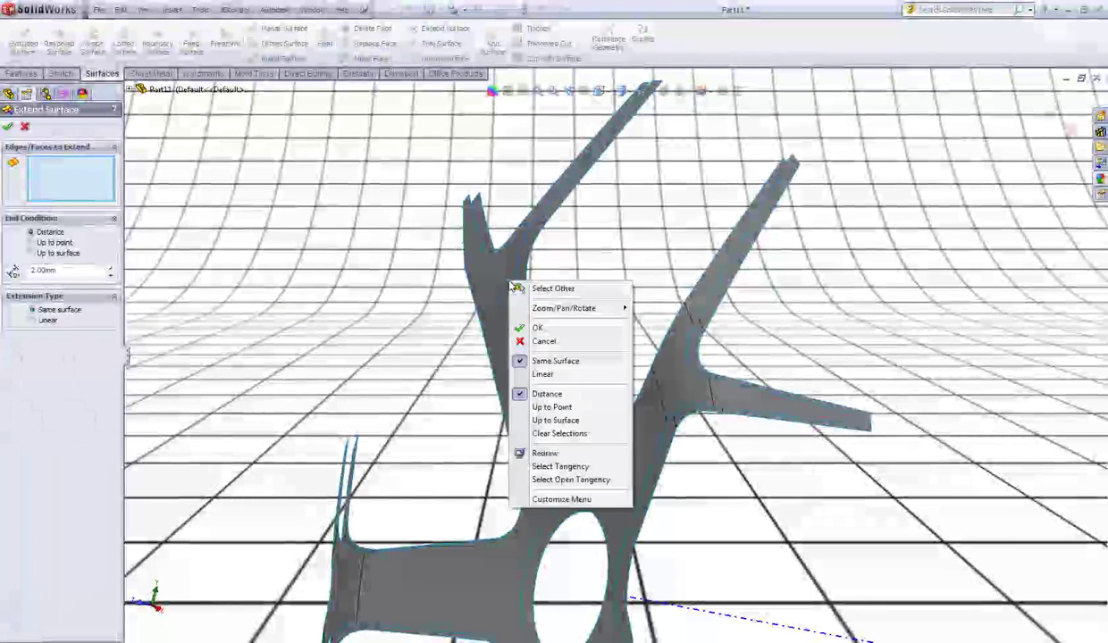
click(561, 466)
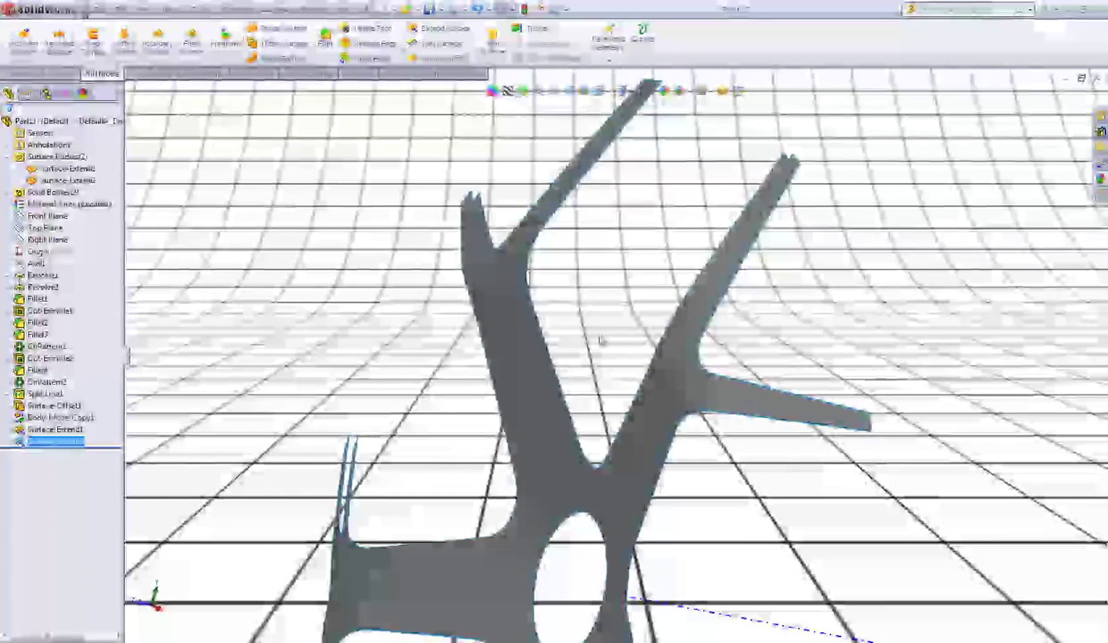
Show the solid bodies again and start a sketch on the flat front ring face of the rim
right_click(55, 195)
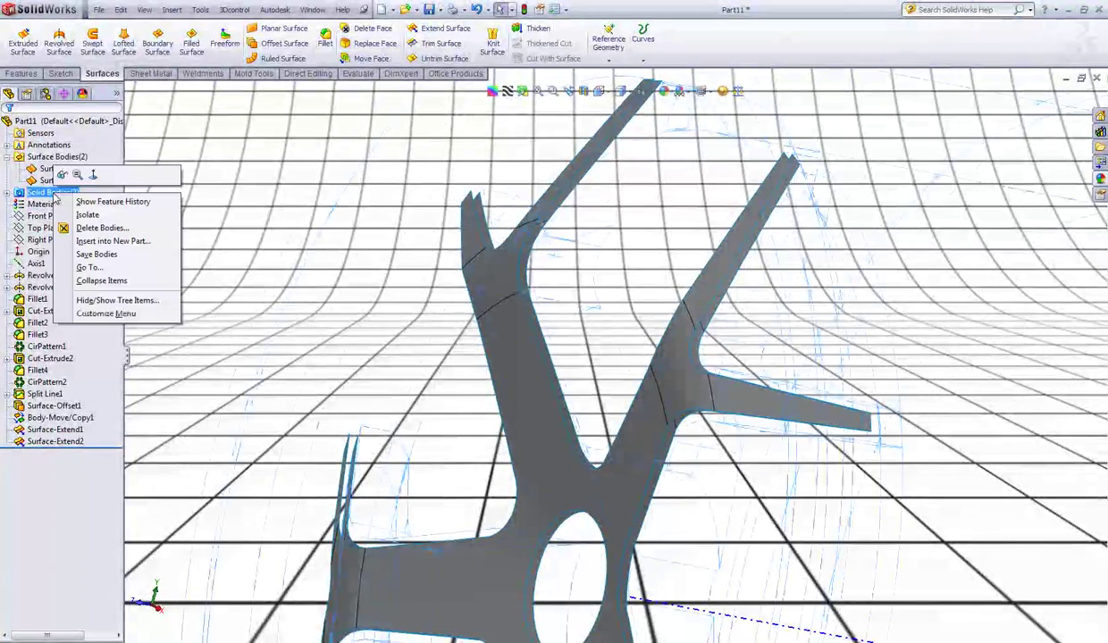
click(63, 175)
click(241, 174)
scroll(366, 245, up, 3)
middle_drag(367, 245, 474, 195)
scroll(474, 195, down, 3)
click(487, 172)
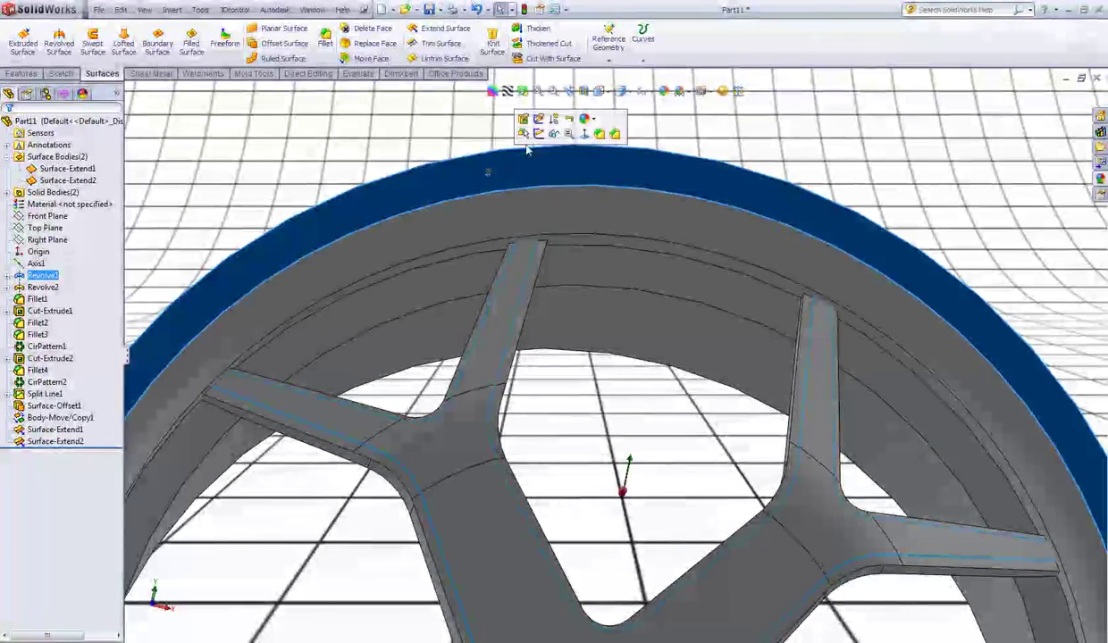
click(539, 134)
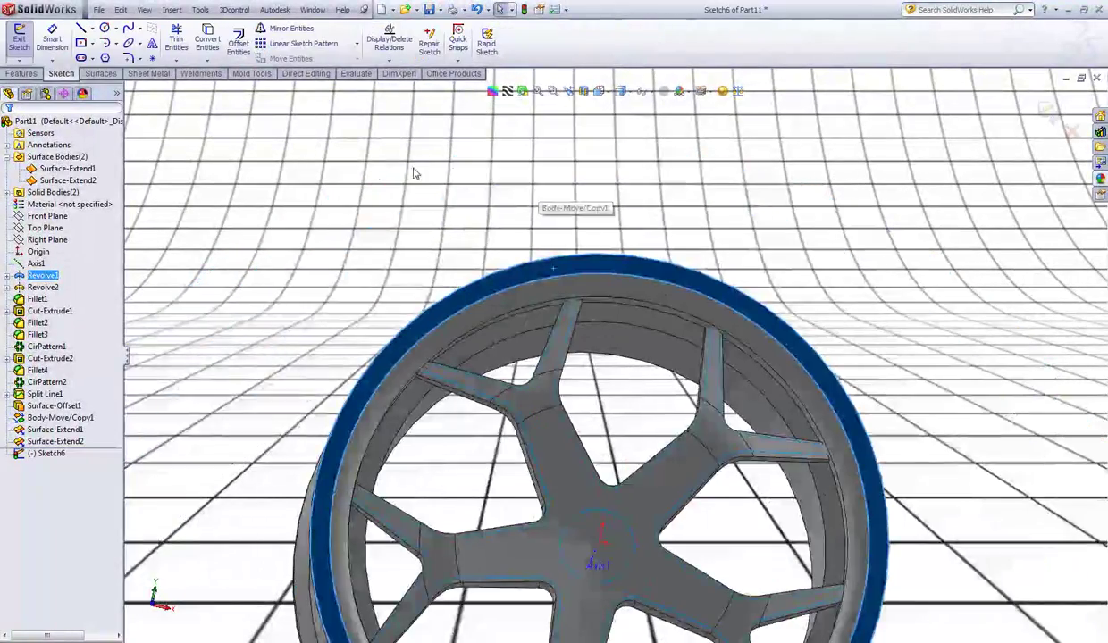
Hide all the solid bodies, leaving only the two extended spoke surfaces displayed
click(56, 194)
right_click(52, 195)
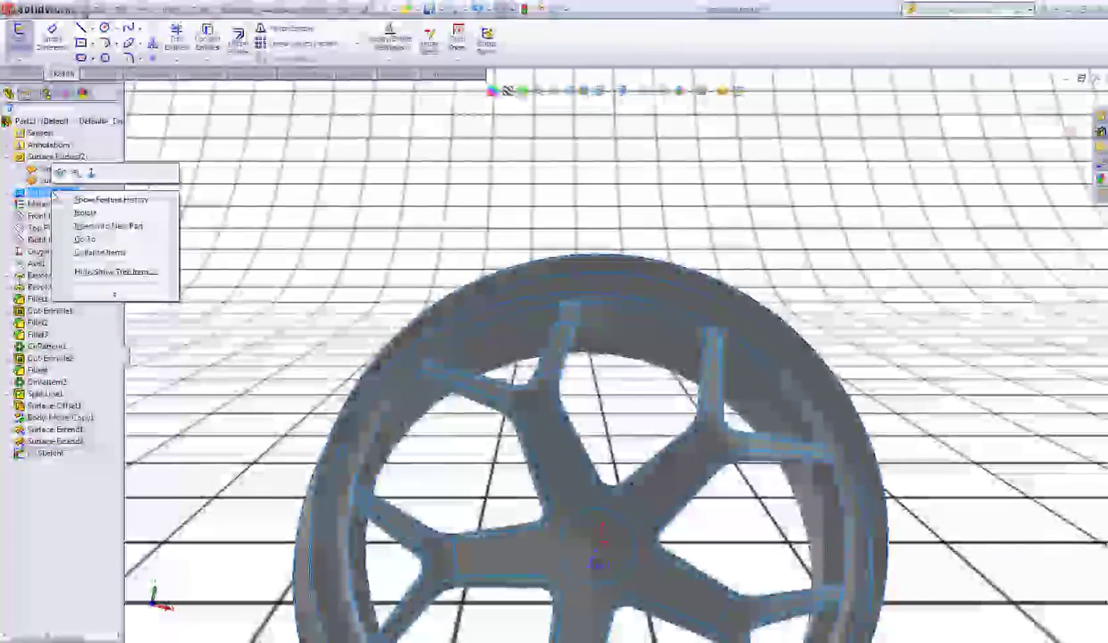
click(59, 174)
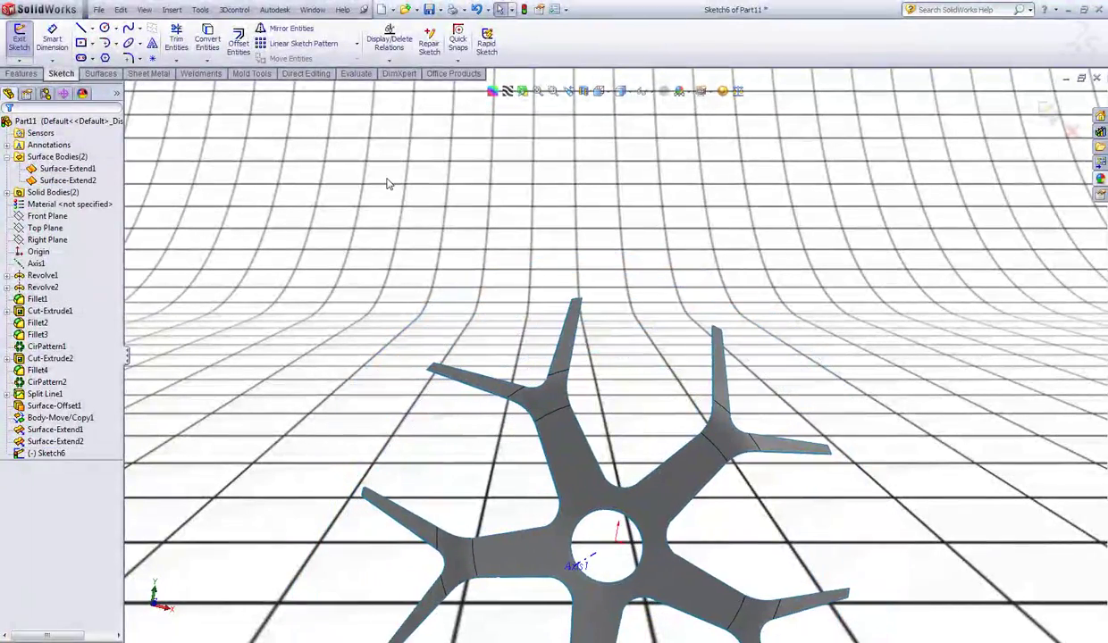
Convert the spoke outline sketch used by the split line into the new sketch
key(ctrl+1)
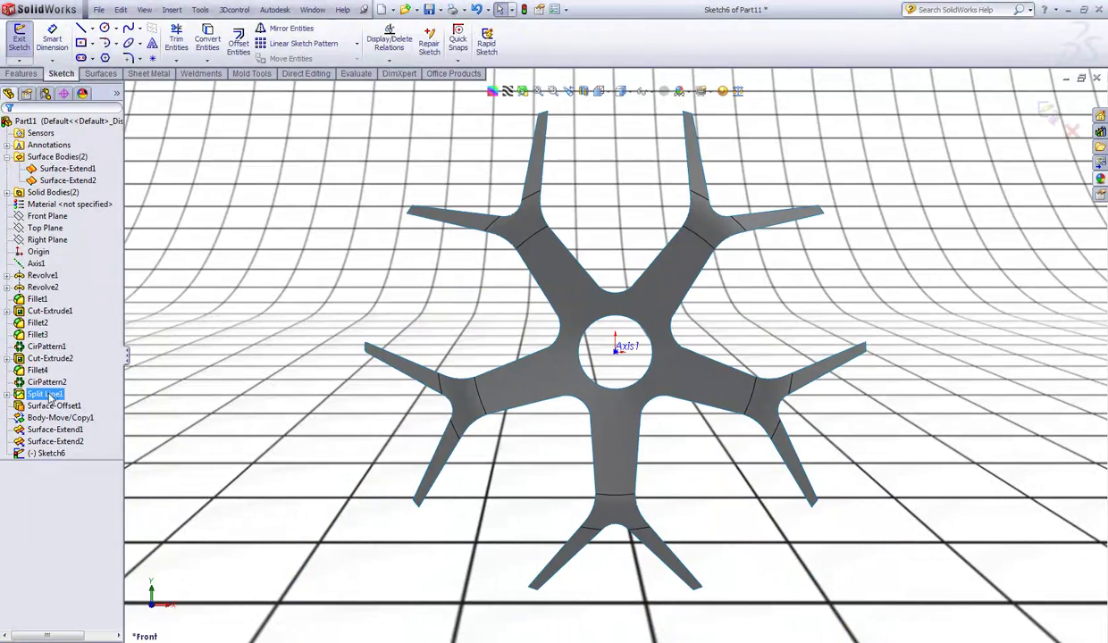
click(7, 394)
click(60, 406)
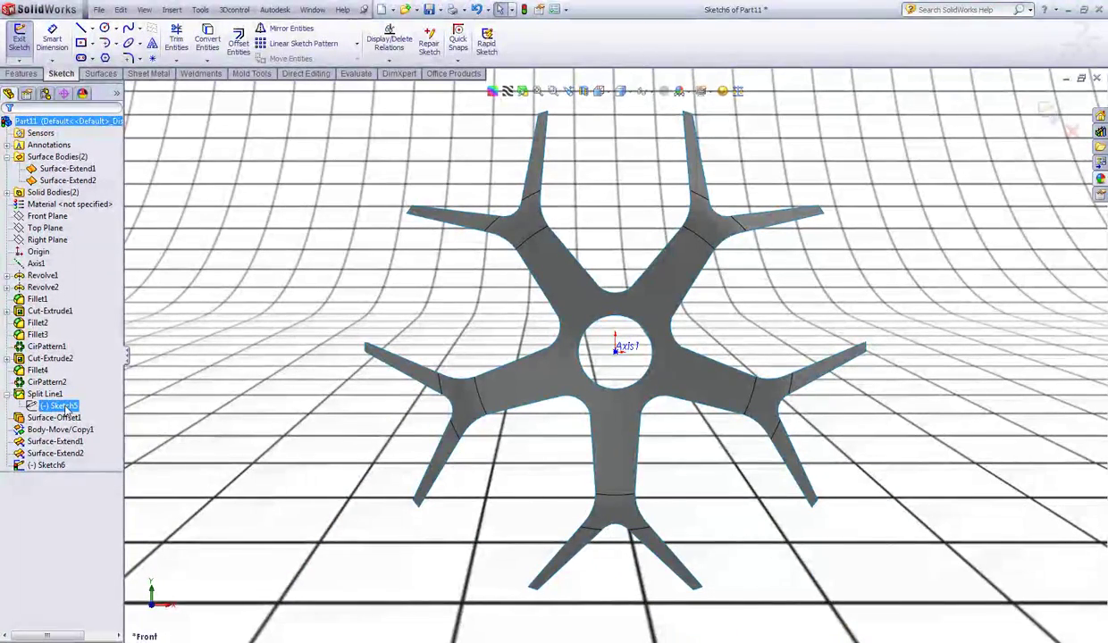
click(207, 41)
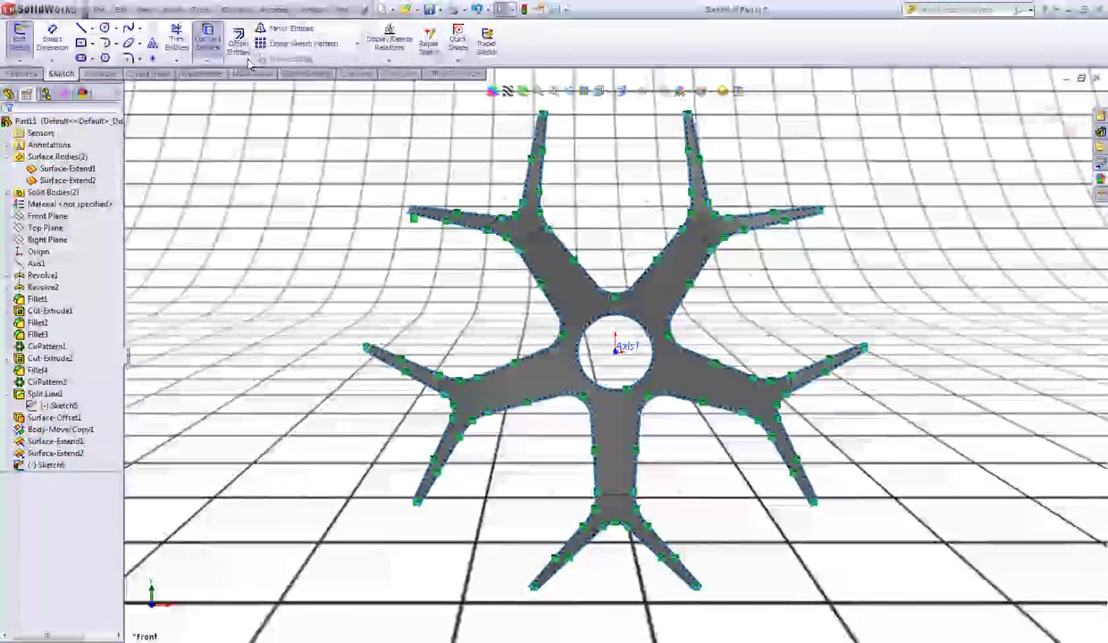
click(24, 129)
Extrude the converted spoke outline up to the extended original spoke surface, without merging the result
mouse_move(390, 179)
middle_down()
mouse_move(465, 193)
mouse_move(497, 233)
mouse_move(366, 208)
middle_up()
scroll(467, 194, down, 5)
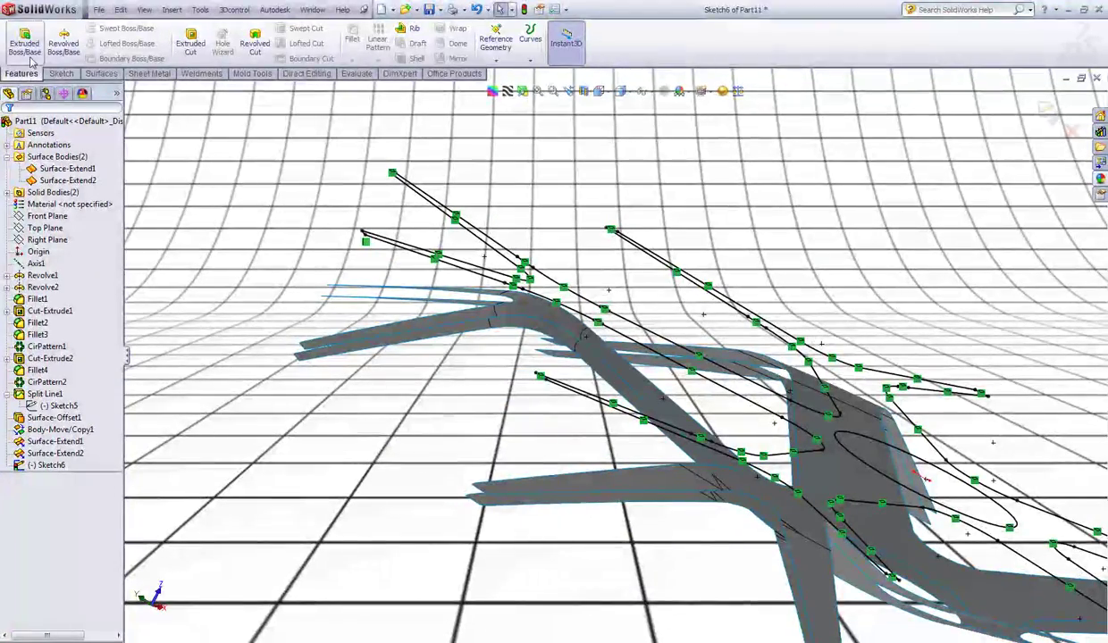
click(24, 40)
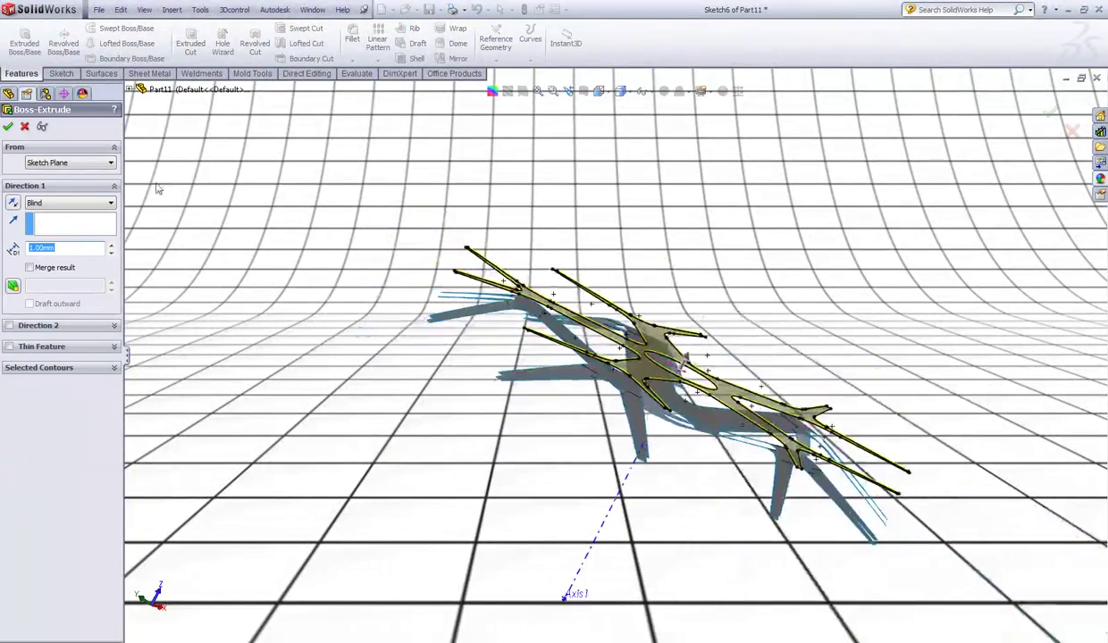
click(90, 203)
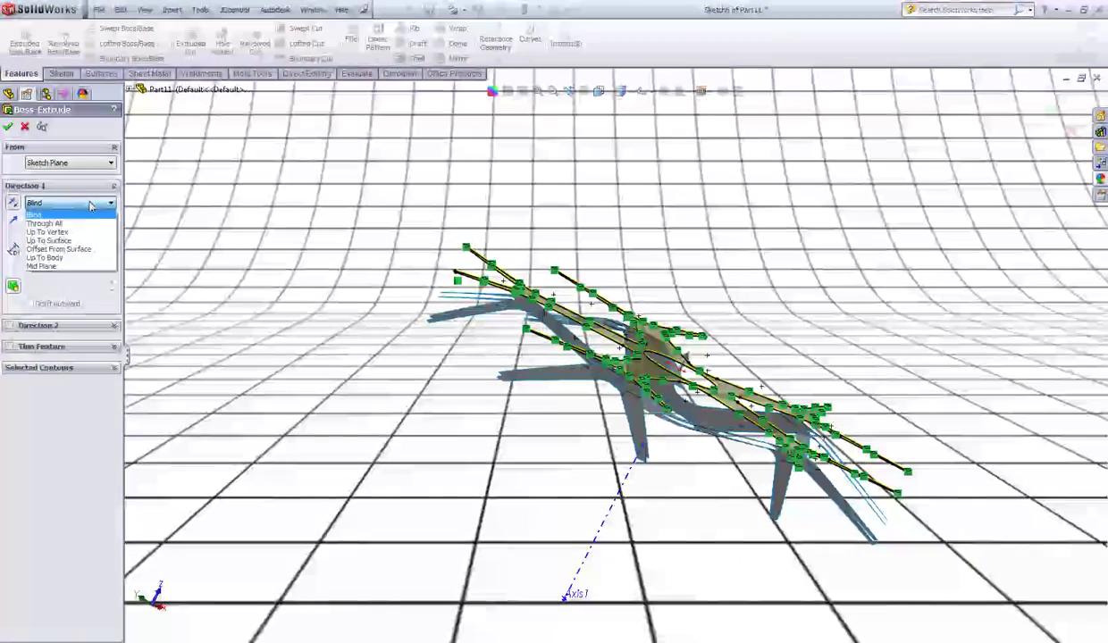
click(75, 241)
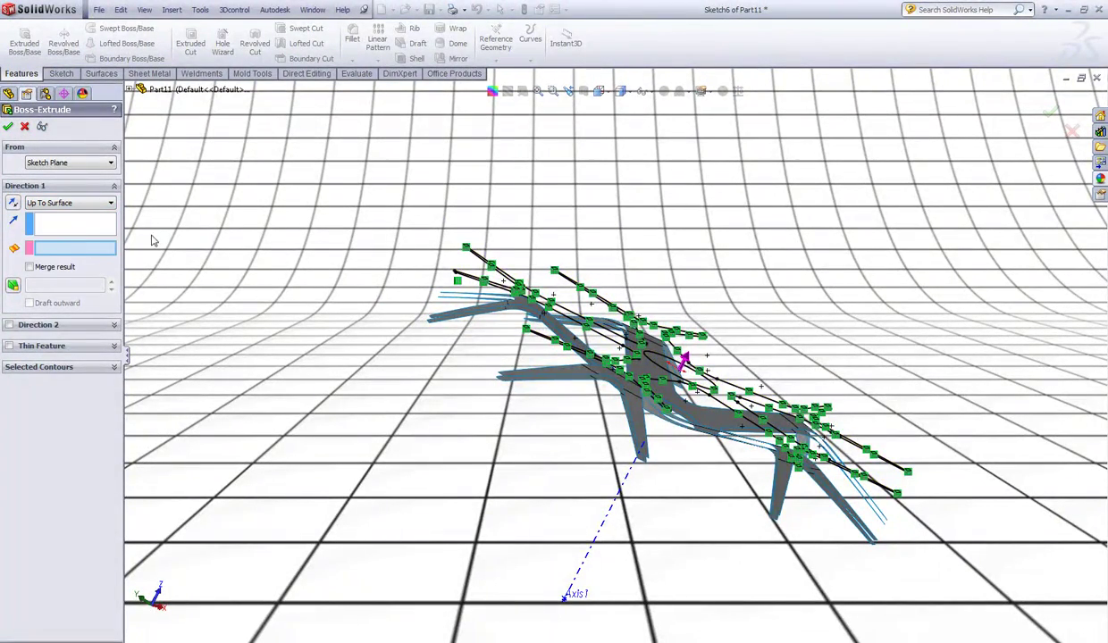
scroll(378, 277, down, 5)
click(476, 322)
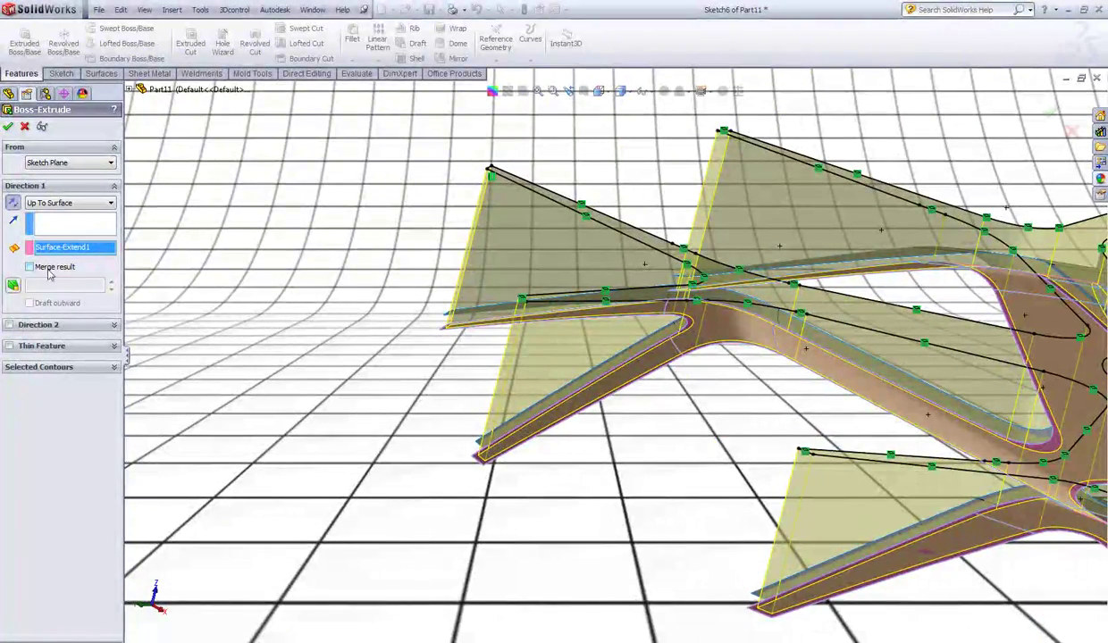
click(8, 127)
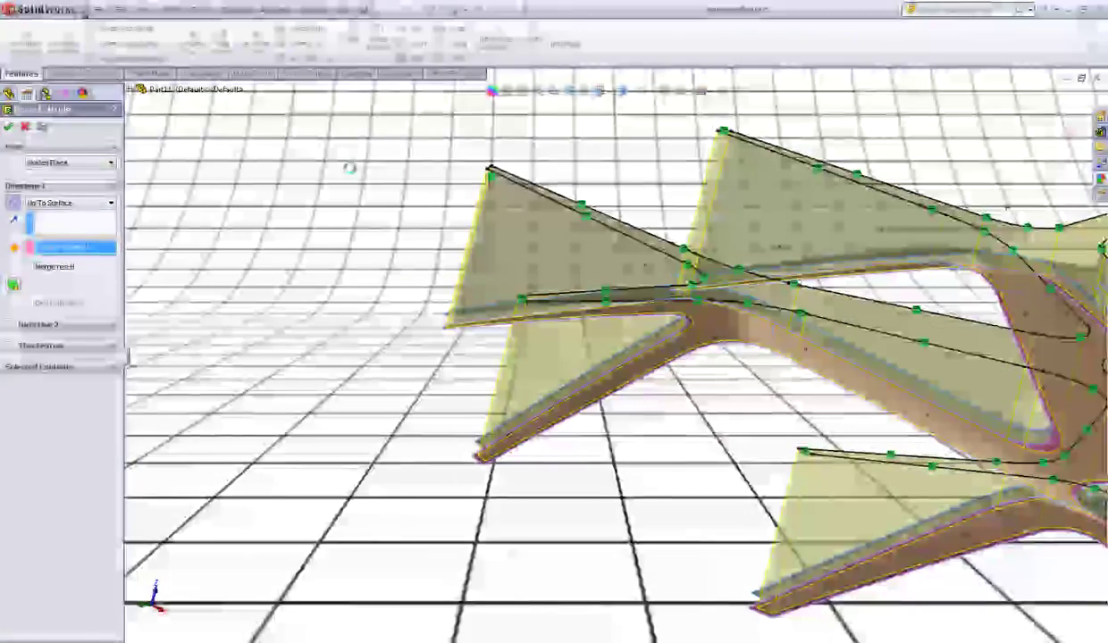
Cut the extruded spoke body with the extended translated surface, turning off automatic body selection and limiting the feature scope to that body
scroll(477, 190, down, 3)
scroll(476, 190, up, 3)
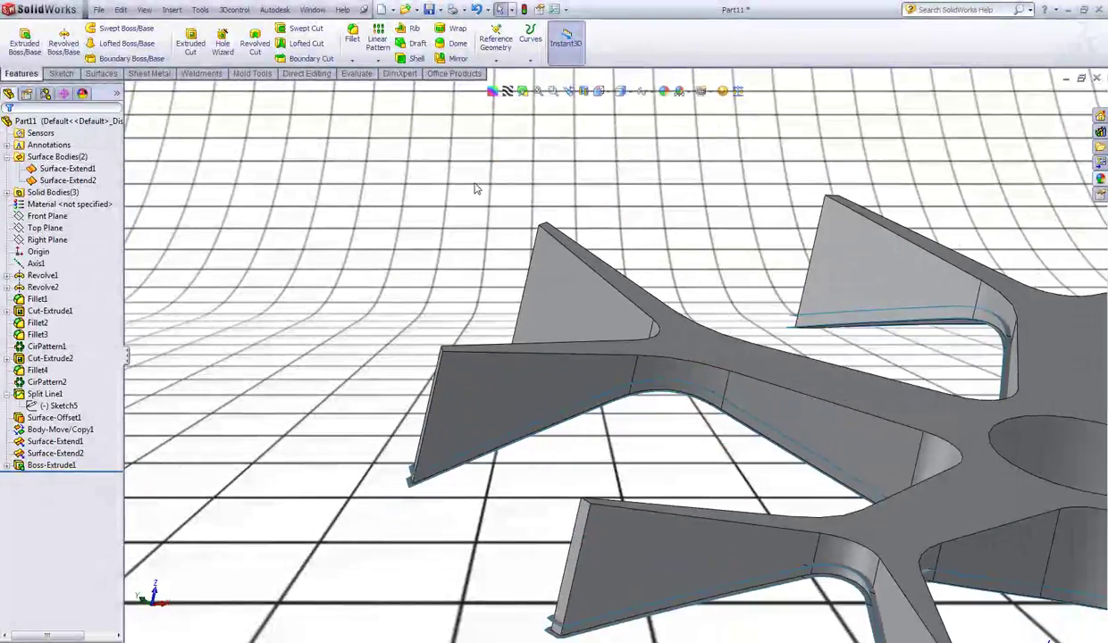
click(171, 12)
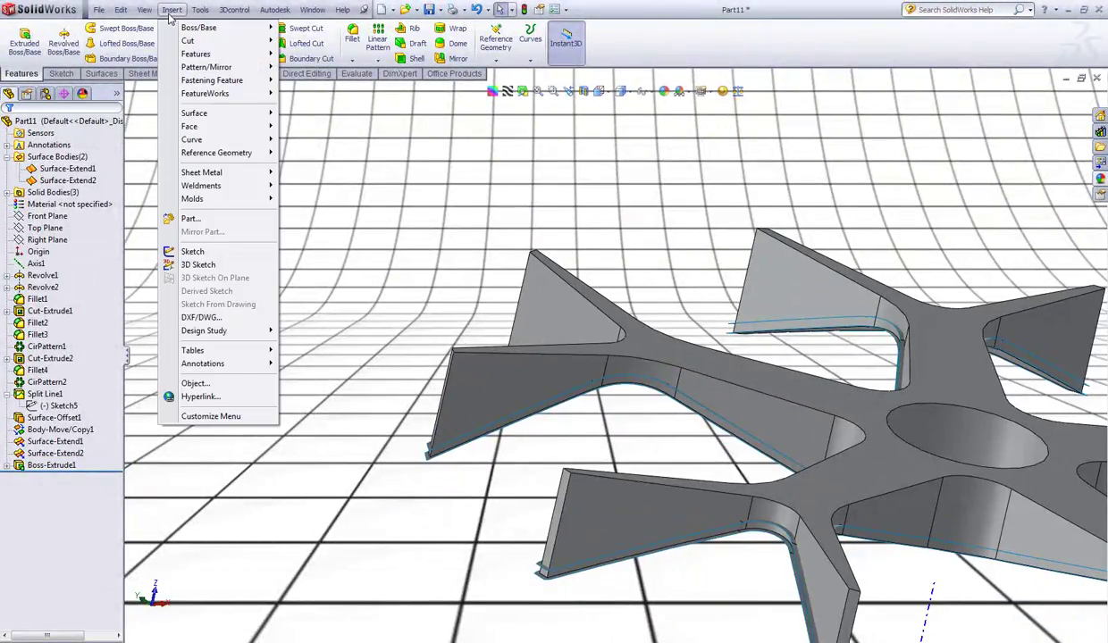
mouse_move(192, 41)
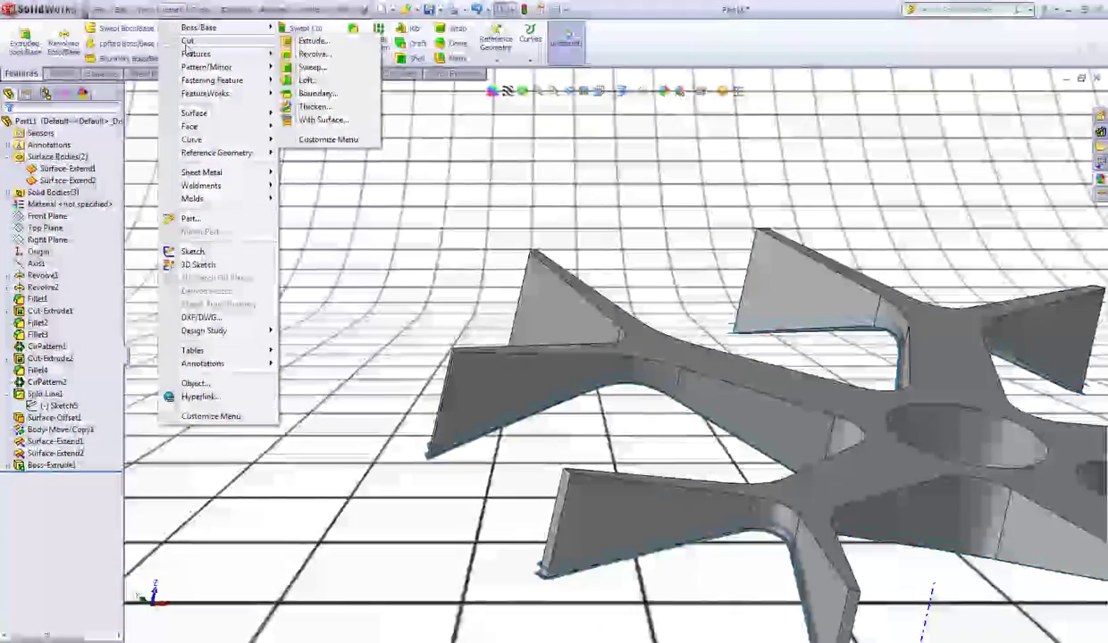
click(323, 121)
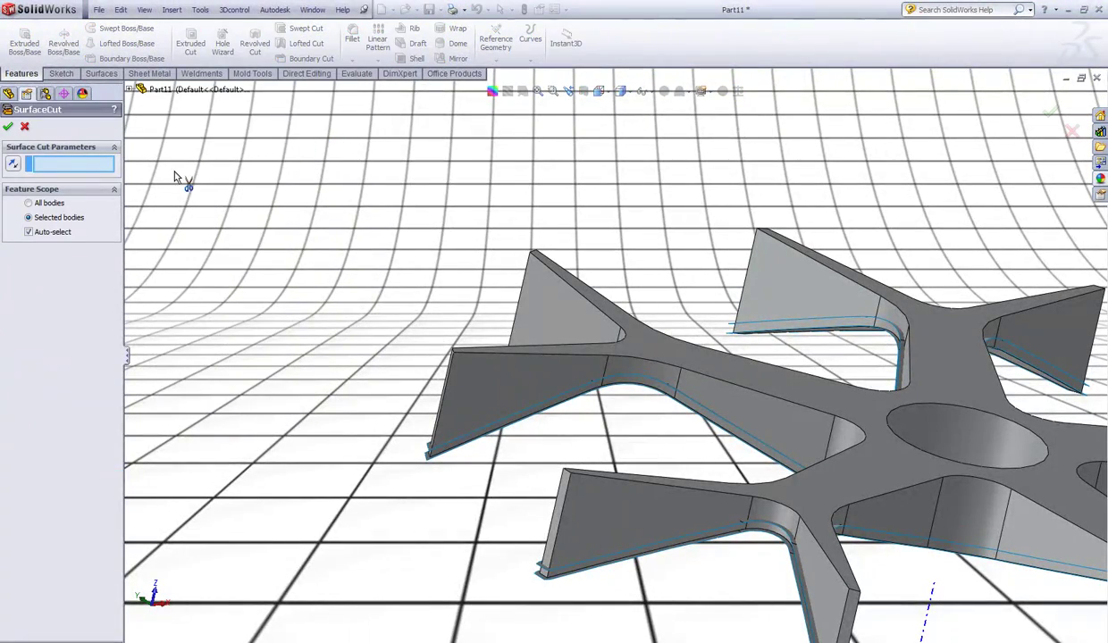
scroll(489, 347, down, 5)
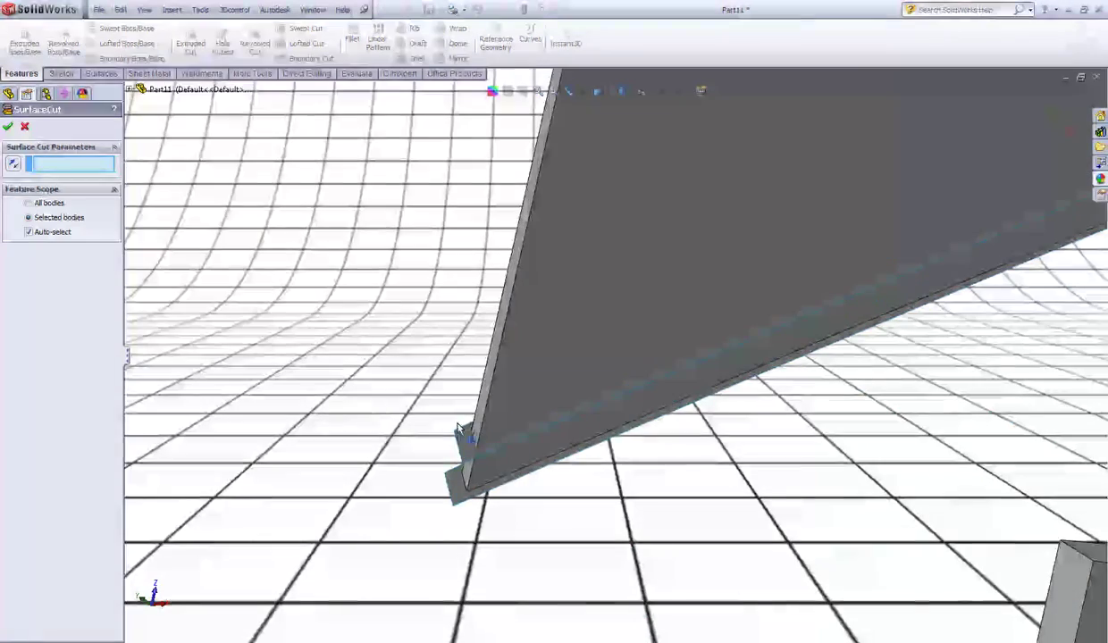
click(465, 445)
scroll(464, 443, up, 7)
middle_drag(461, 438, 545, 402)
scroll(782, 360, down, 4)
scroll(777, 364, up, 5)
scroll(679, 366, down, 5)
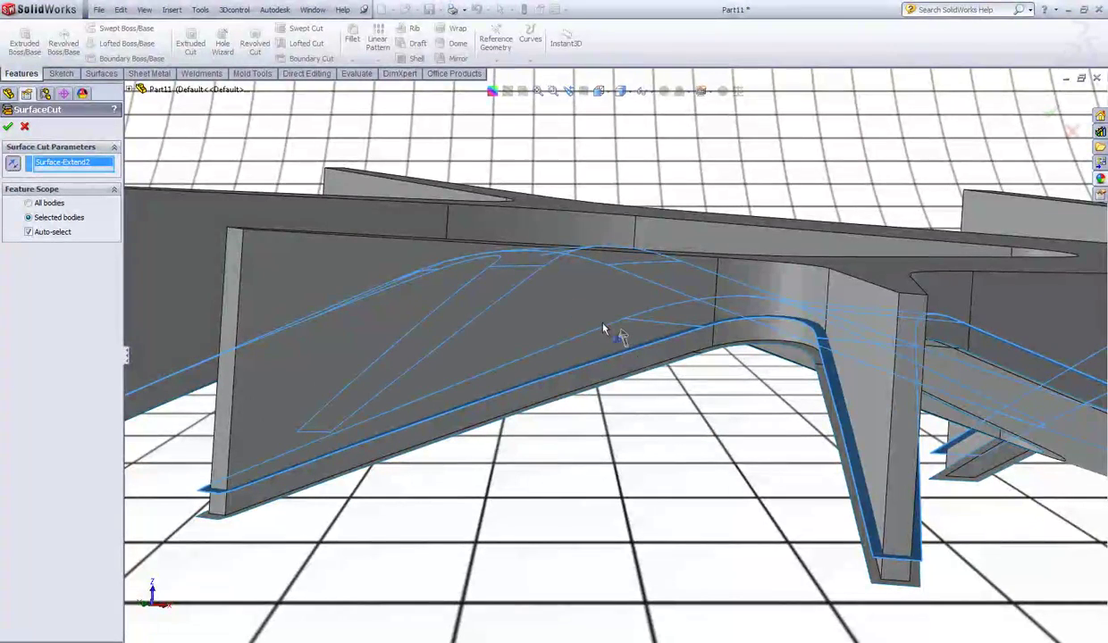
scroll(621, 309, up, 4)
middle_drag(622, 293, 619, 330)
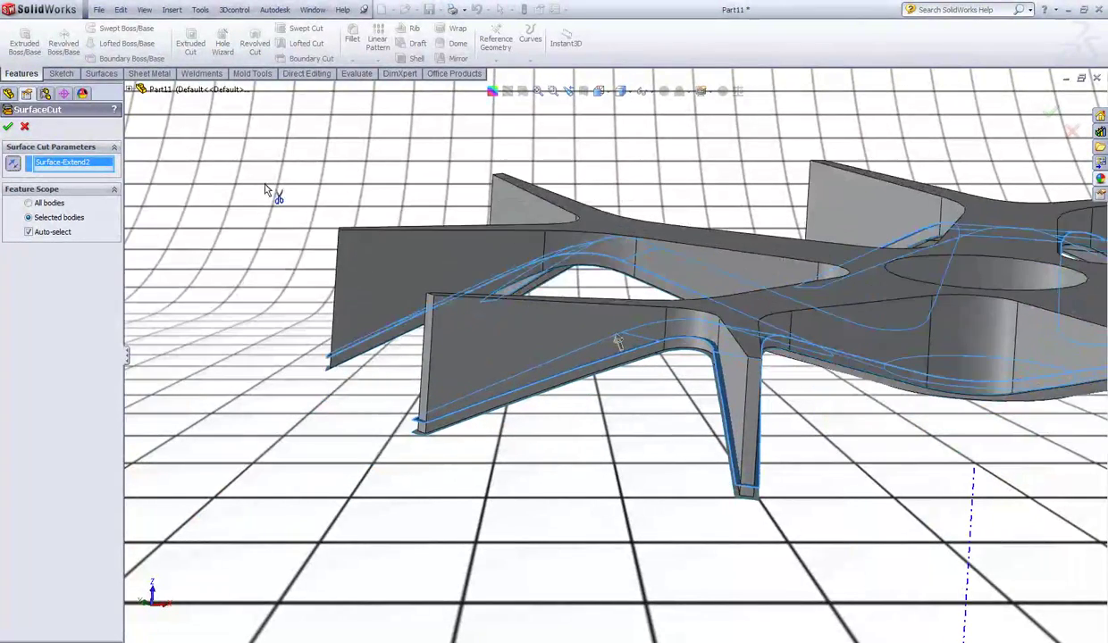
click(29, 232)
click(384, 251)
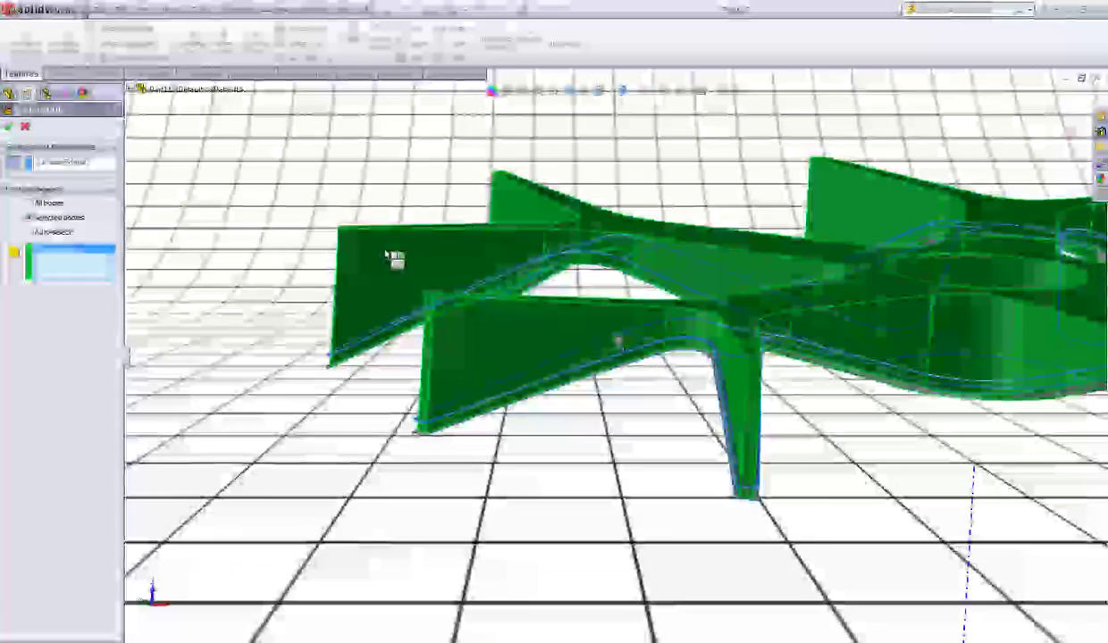
click(8, 127)
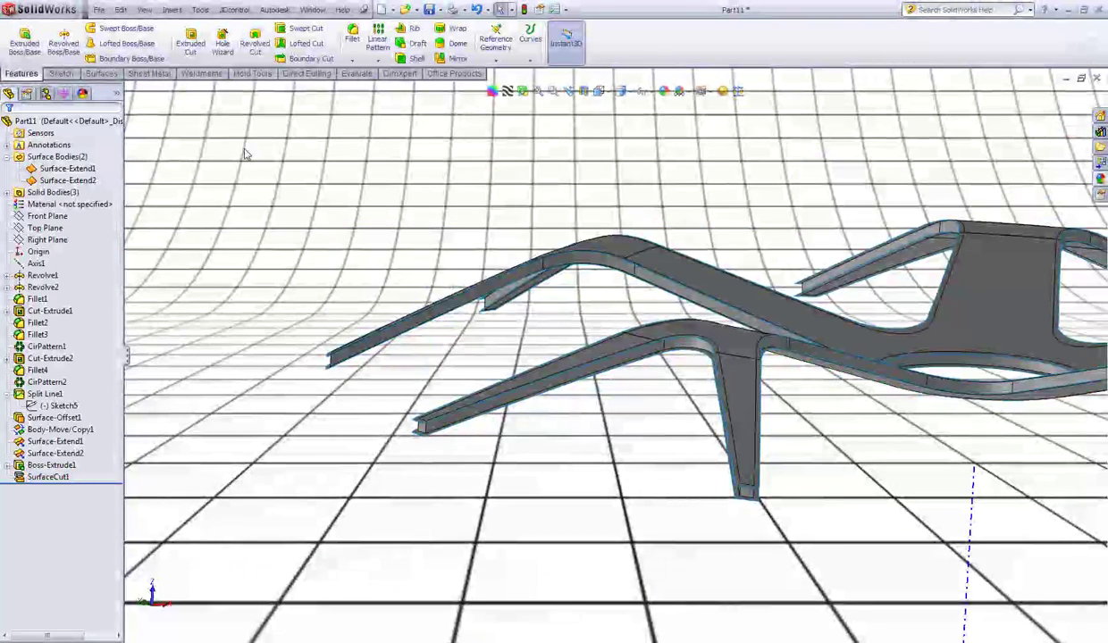
Hide both extended surface bodies and display all the solid bodies
right_click(57, 159)
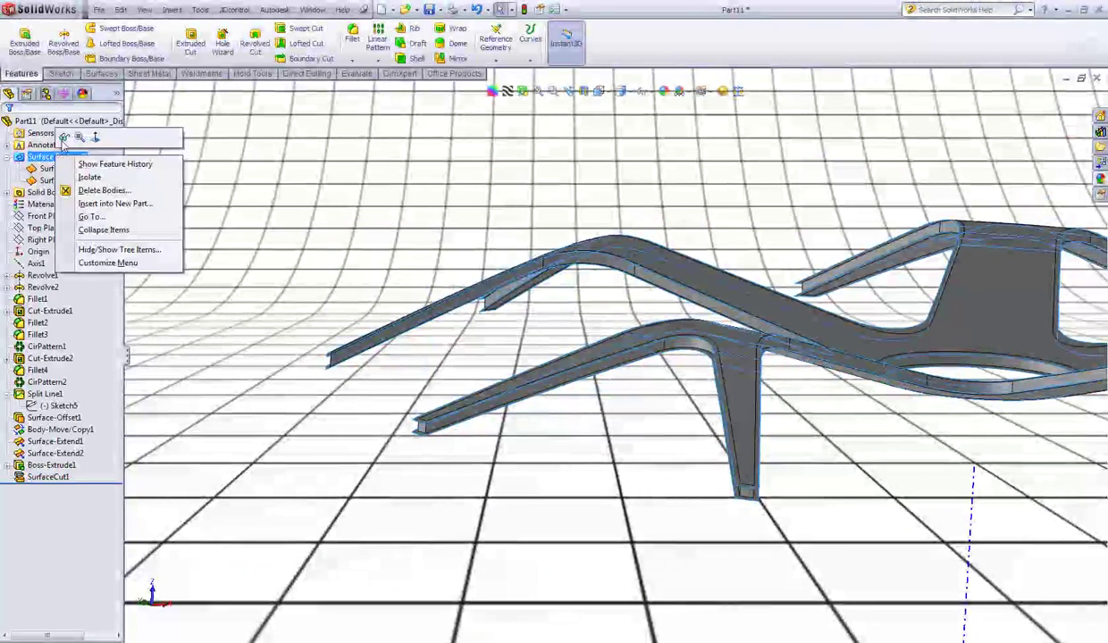
click(65, 138)
click(59, 193)
right_click(60, 194)
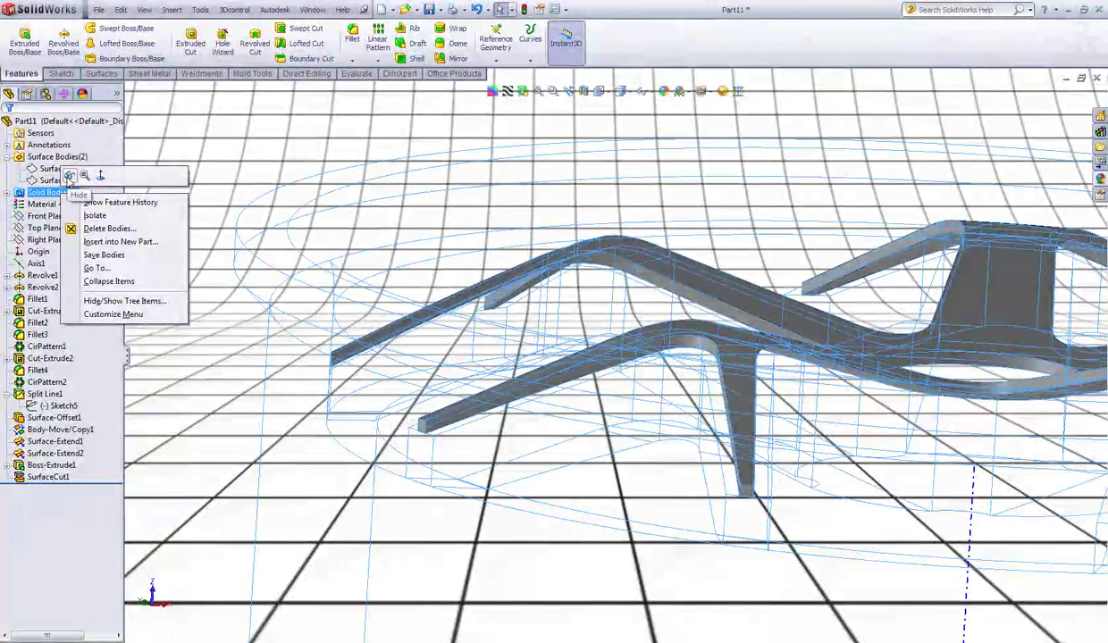
click(69, 177)
right_click(55, 194)
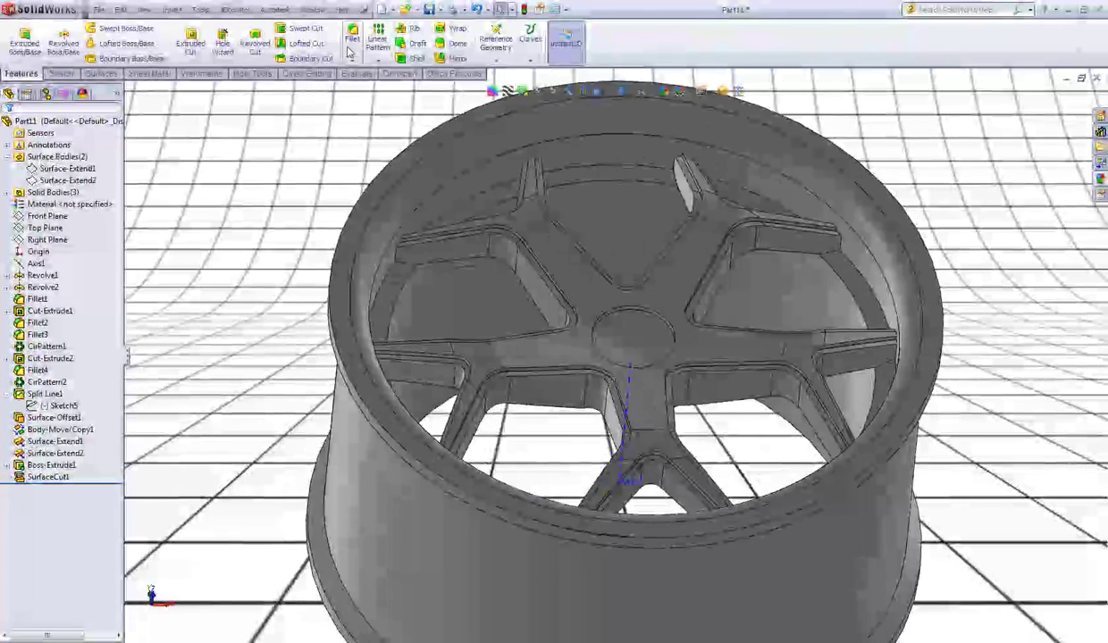
Fillet the circular edge inside the rim near the spoke tips with a 3 mm constant radius
click(351, 42)
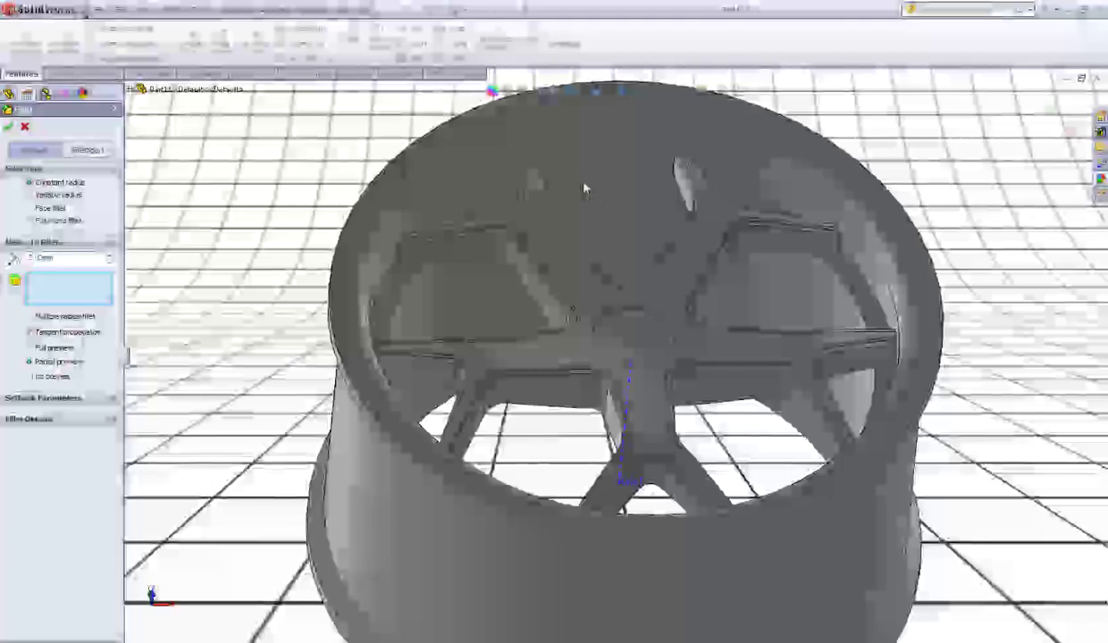
click(585, 184)
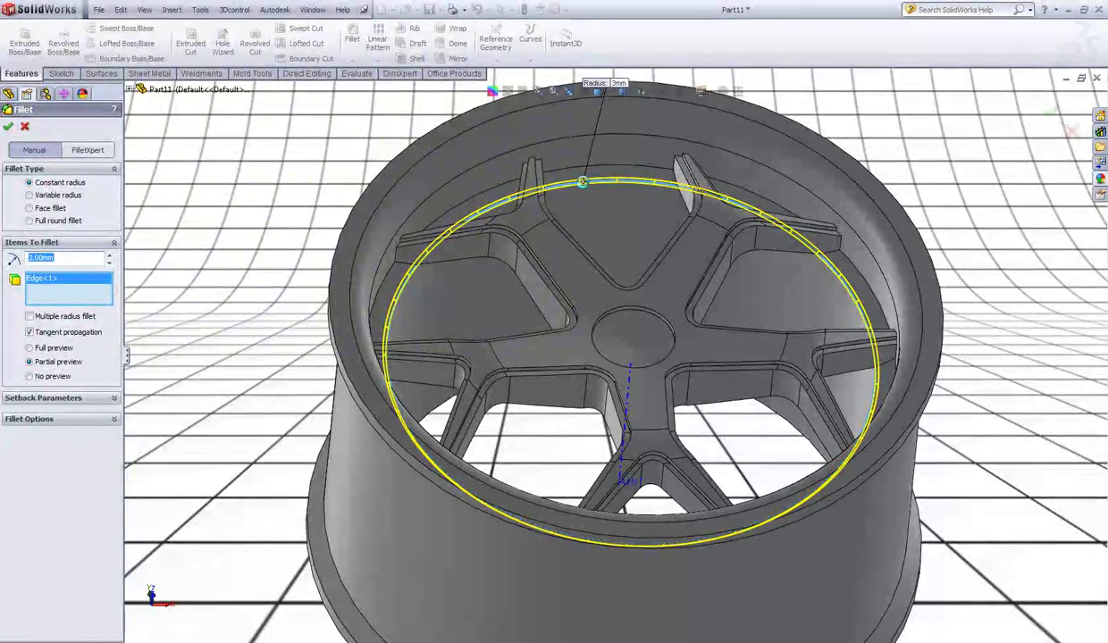
key(Return)
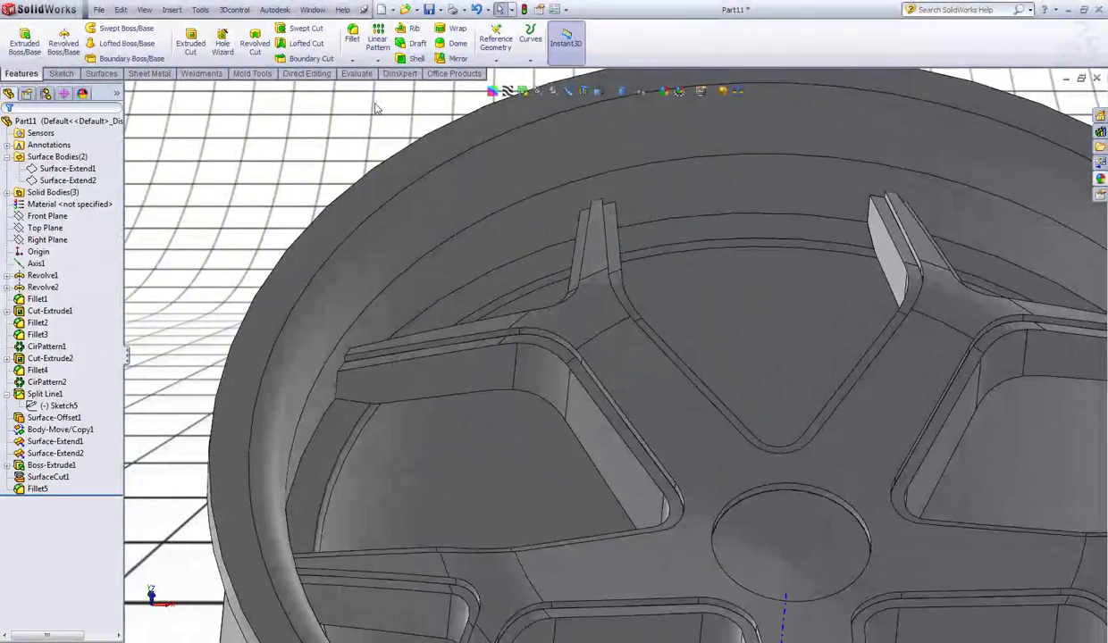
scroll(373, 106, up, 3)
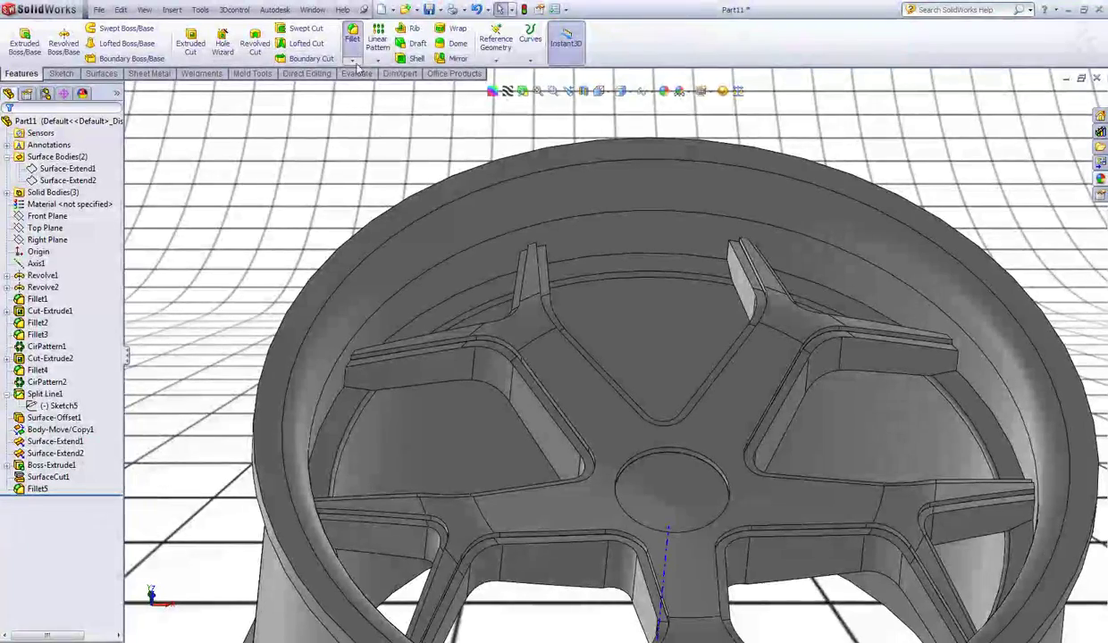
click(352, 39)
scroll(451, 341, down, 5)
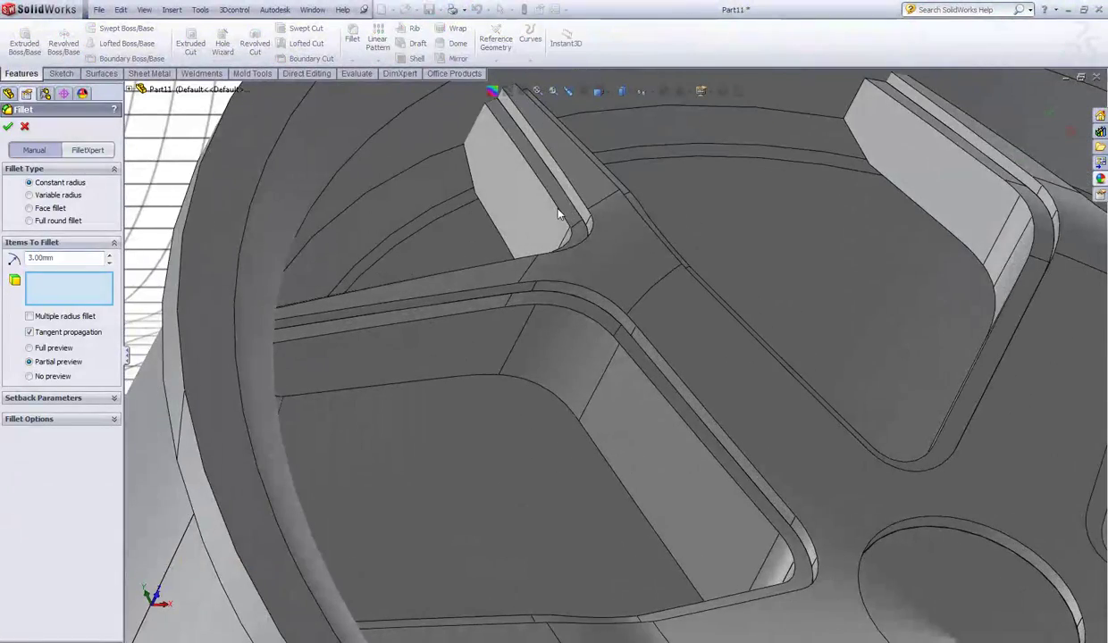
click(560, 212)
click(578, 202)
middle_drag(579, 204, 734, 231)
click(753, 214)
right_click(735, 231)
scroll(472, 252, up, 2)
middle_drag(474, 253, 361, 183)
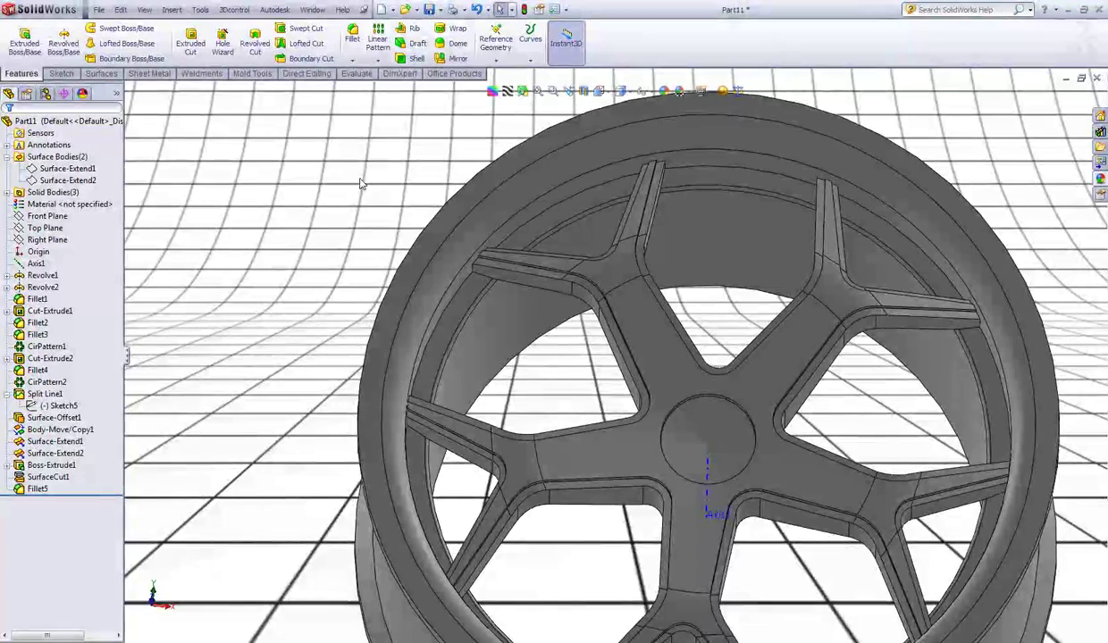
Combine the three solid bodies of the wheel into one body with the Add operation
ctrl+middle_drag(336, 201, 512, 221)
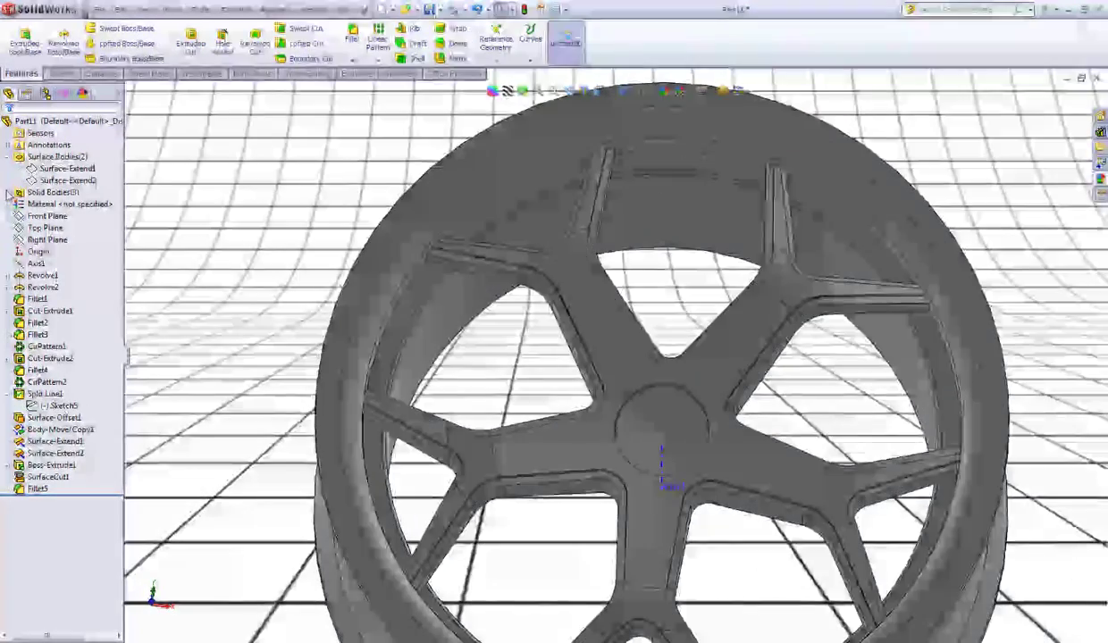
click(8, 192)
click(52, 205)
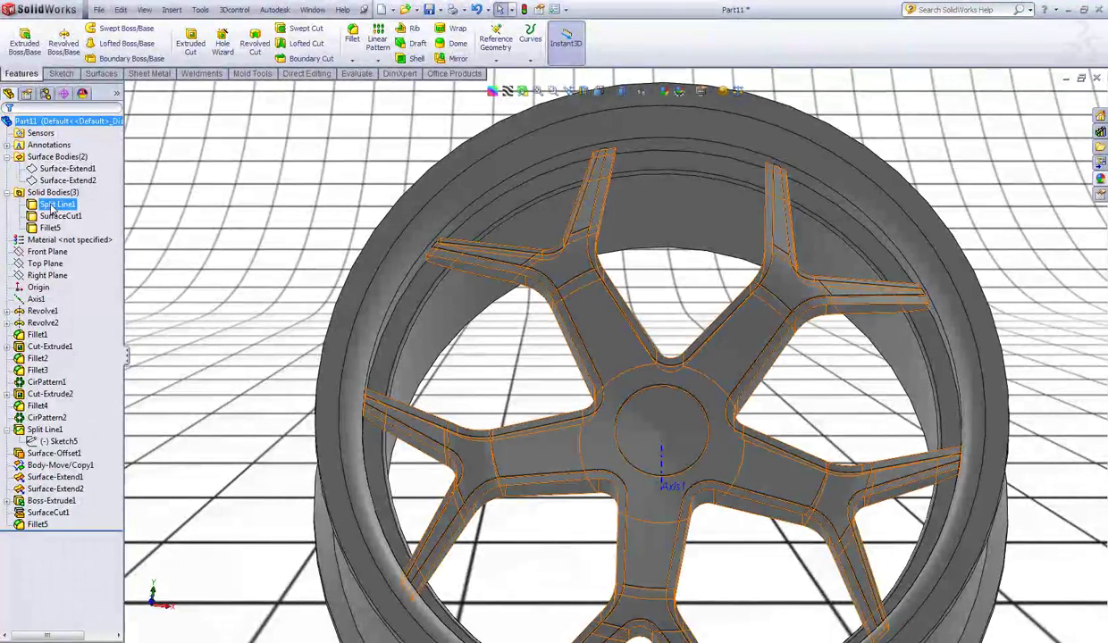
ctrl+click(60, 216)
ctrl+click(50, 228)
right_click(50, 229)
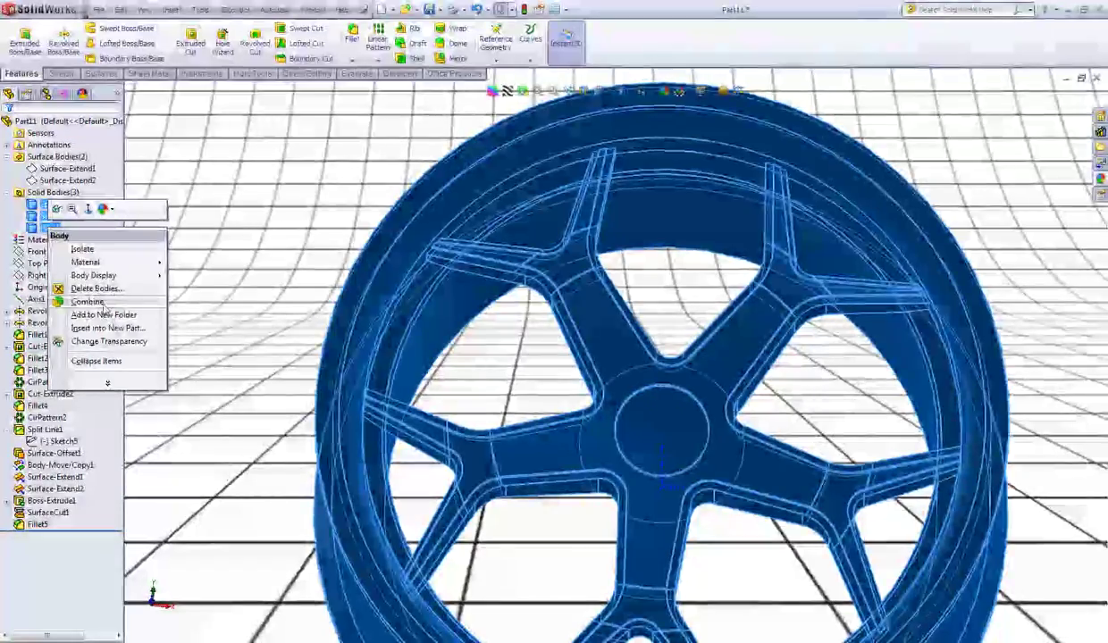
click(87, 301)
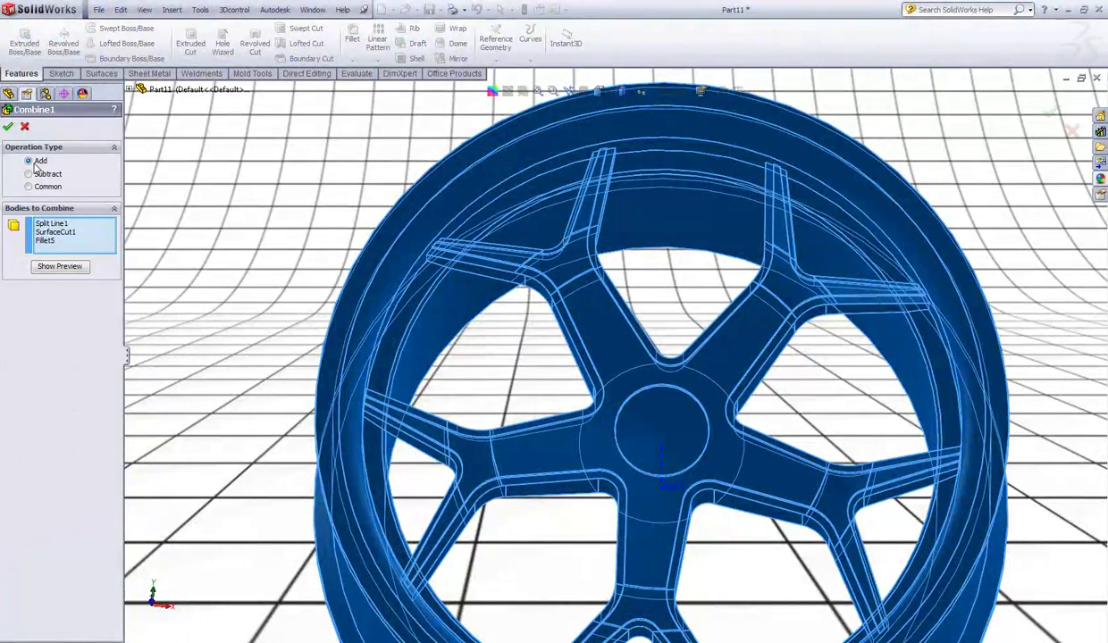
click(8, 128)
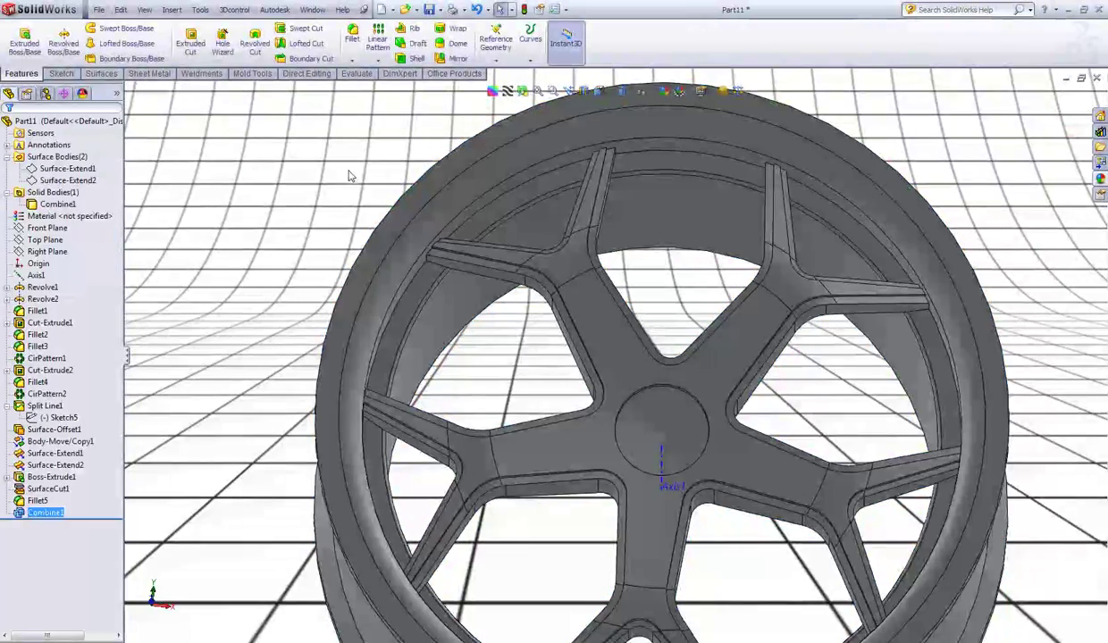
click(350, 176)
middle_drag(465, 196, 436, 220)
click(56, 205)
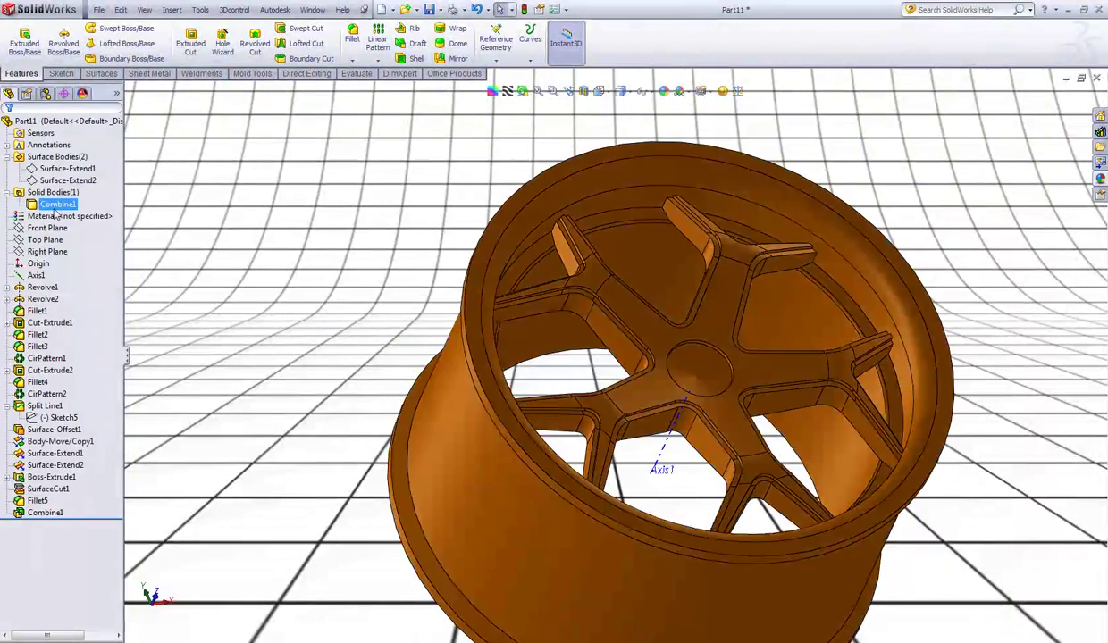
middle_drag(161, 210, 234, 213)
click(340, 187)
Start a 3 mm constant radius fillet on the paired front edges of the first spoke fork notch and the adjoining opening
middle_drag(344, 188, 380, 120)
click(355, 43)
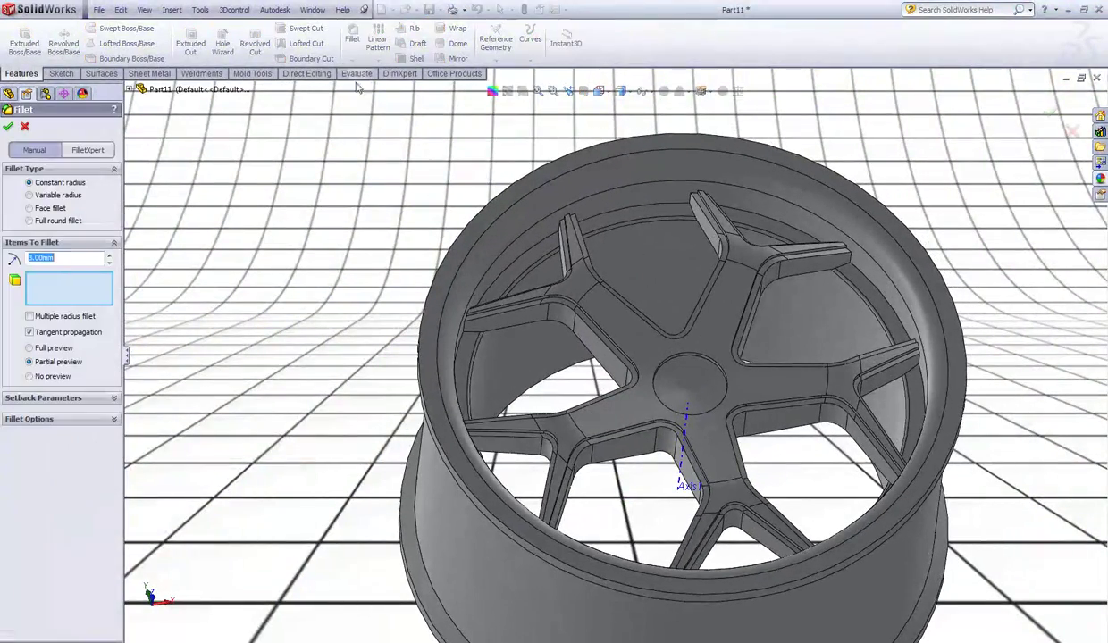
scroll(561, 267, up, 5)
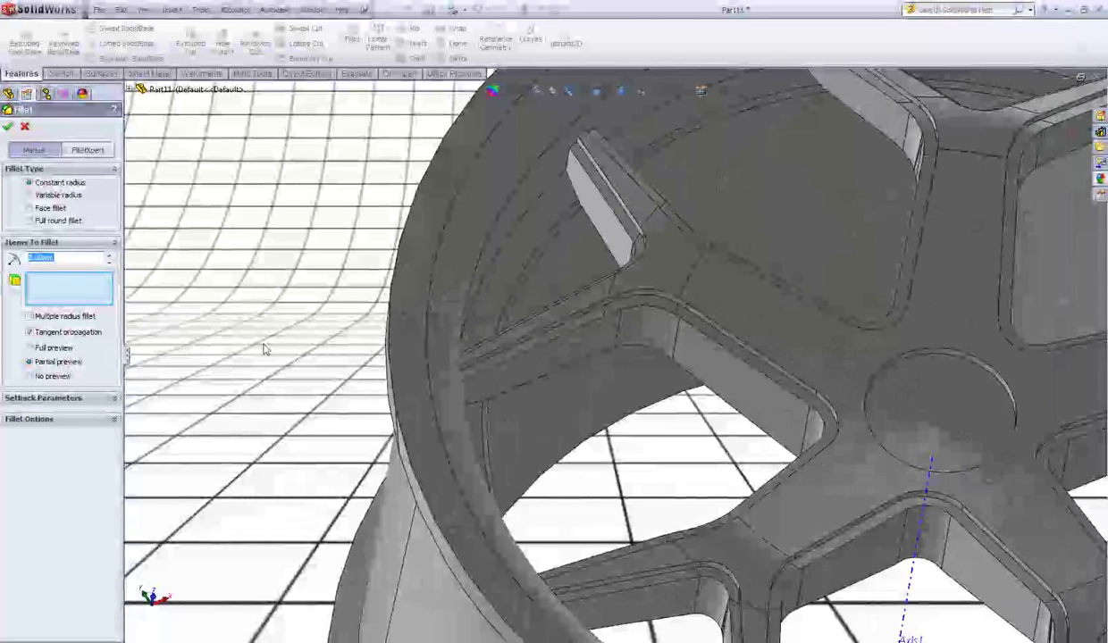
scroll(432, 310, down, 5)
scroll(594, 310, up, 8)
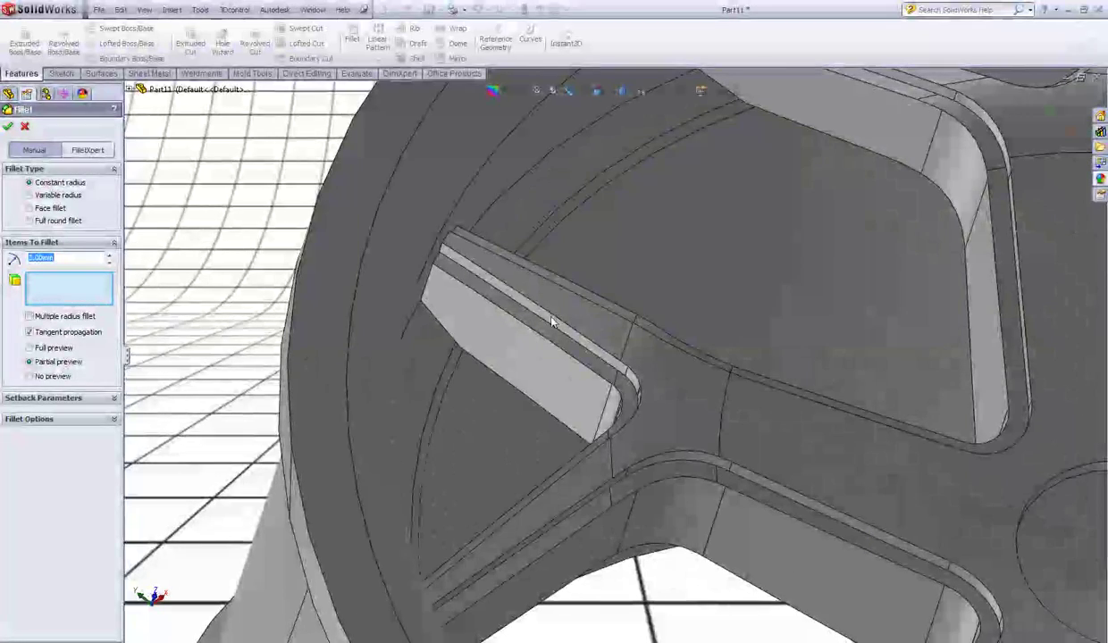
click(559, 322)
click(569, 328)
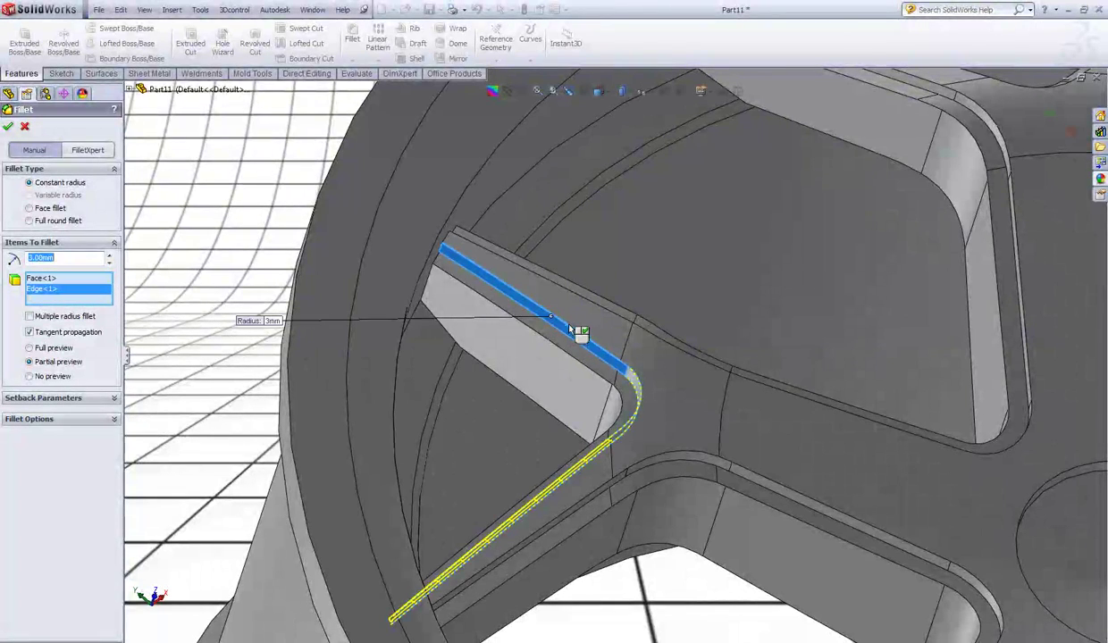
click(566, 329)
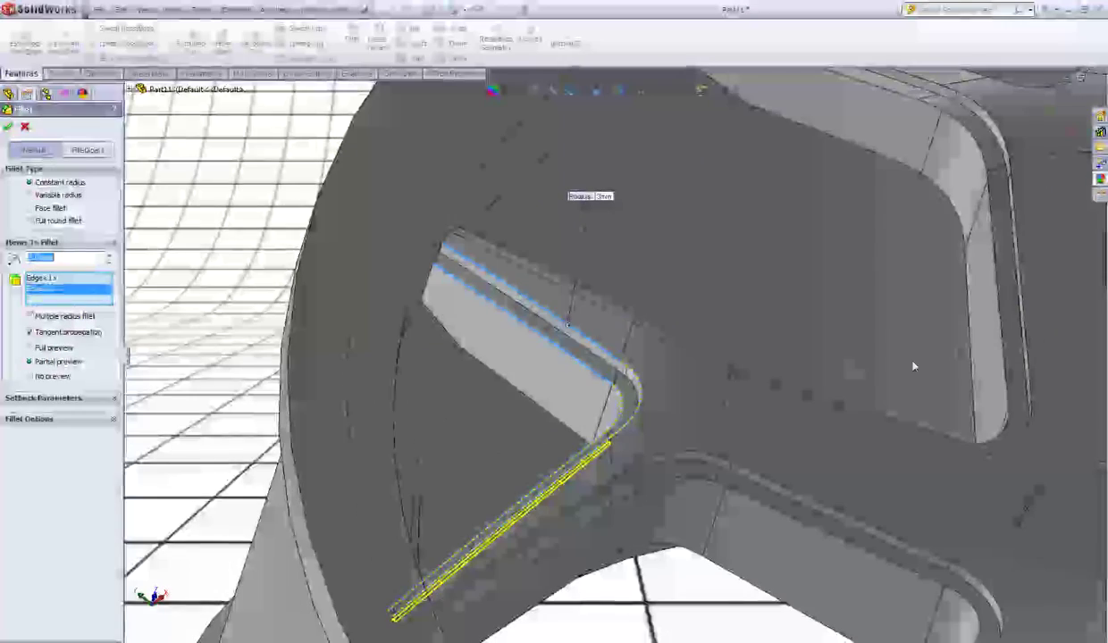
click(1002, 263)
click(998, 261)
Add the stepped front edges of the neighbouring fork notches and the next spoke opening to the 3 mm fillet
scroll(998, 257, up, 2)
middle_drag(997, 258, 844, 317)
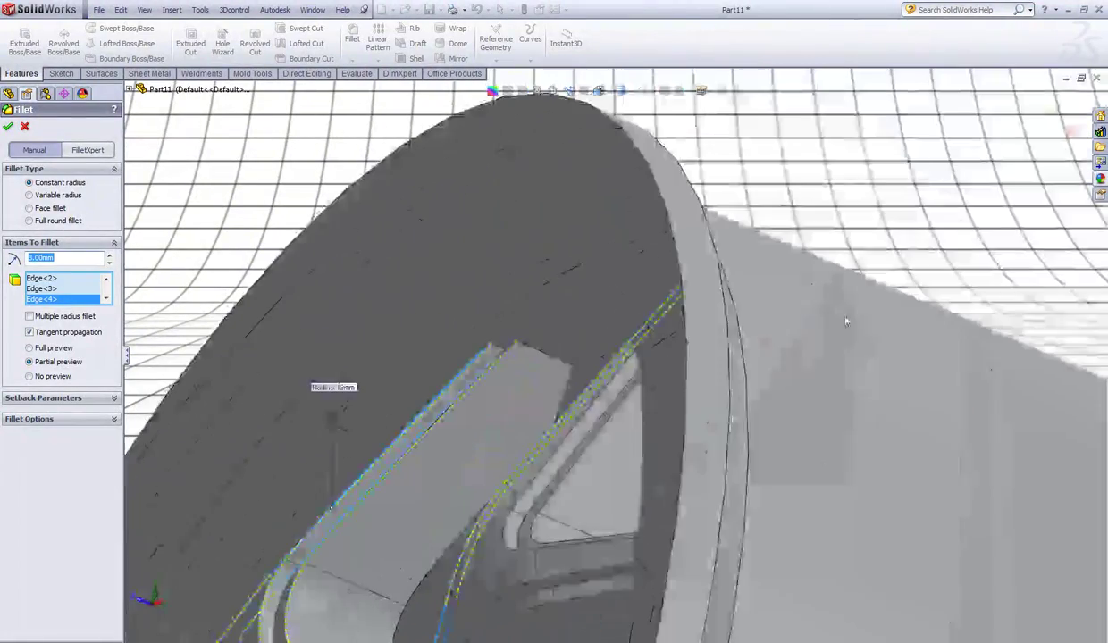
click(533, 492)
click(539, 498)
mouse_move(539, 498)
middle_down()
mouse_move(512, 512)
mouse_move(522, 495)
middle_up()
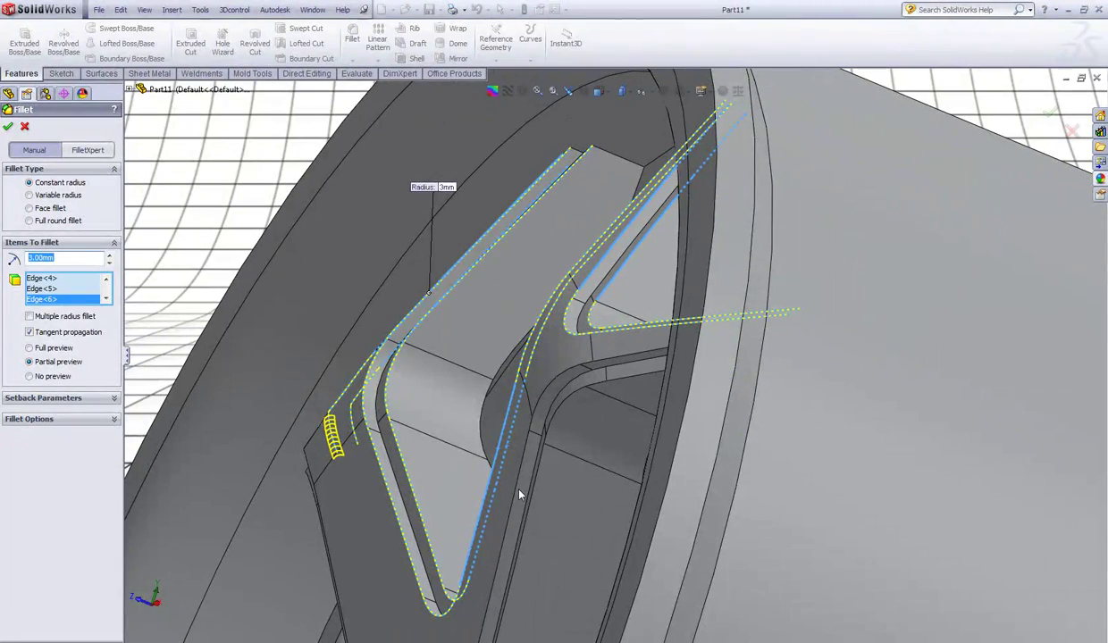
click(526, 501)
click(534, 500)
scroll(538, 503, up, 5)
scroll(593, 482, down, 5)
click(564, 356)
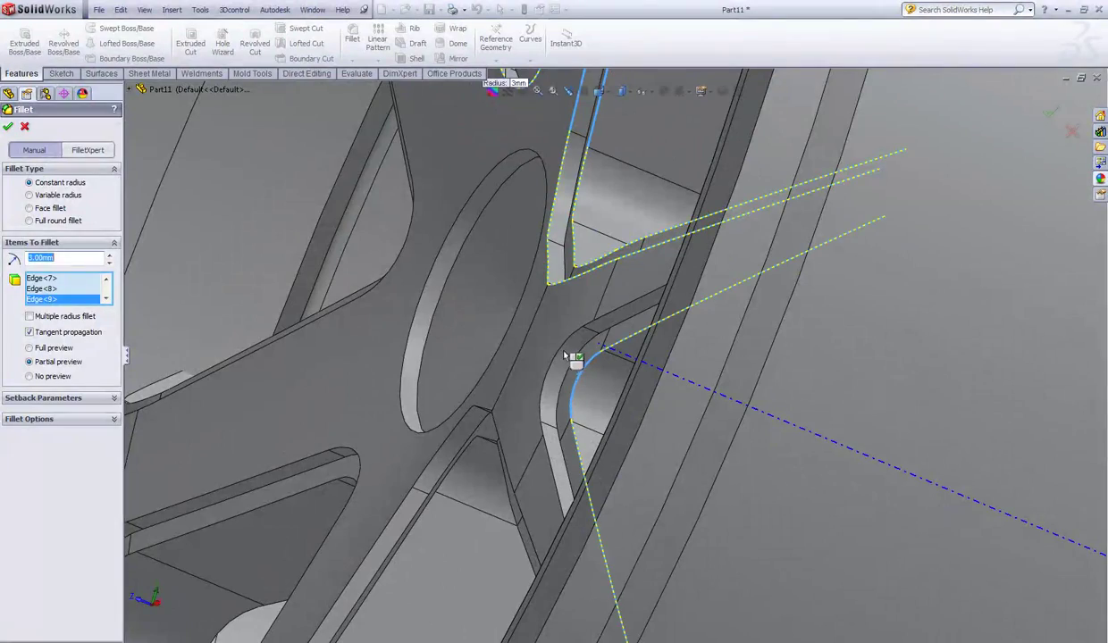
Include the inner edge of the next opening between spokes and both edges of the following fork notch in the fillet
click(451, 436)
middle_drag(451, 436, 492, 430)
scroll(475, 440, up, 3)
scroll(491, 429, up, 4)
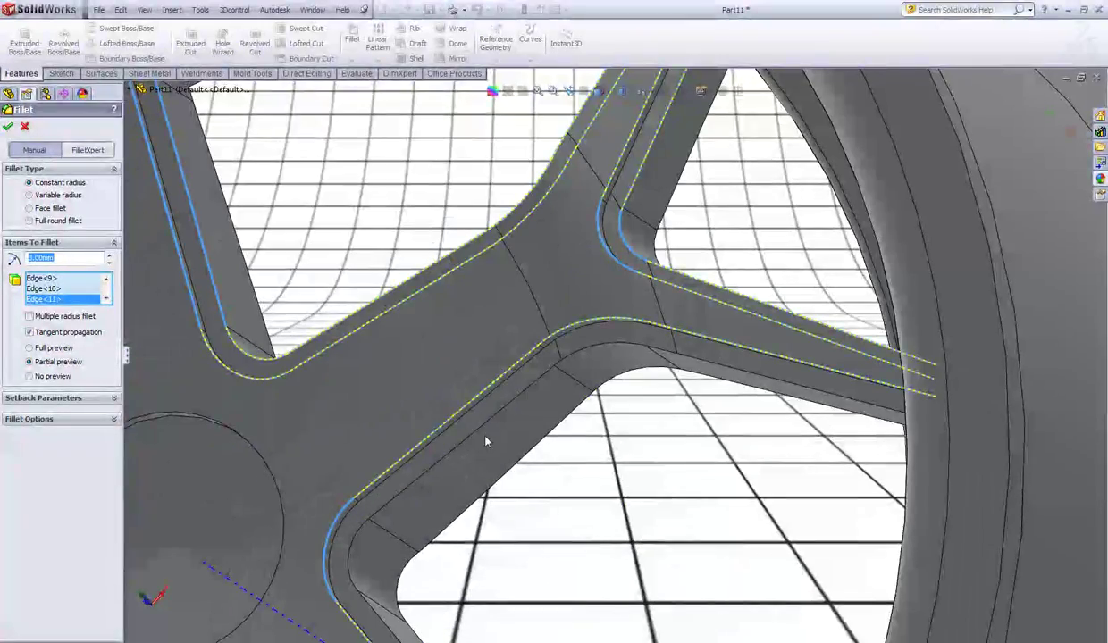
click(469, 435)
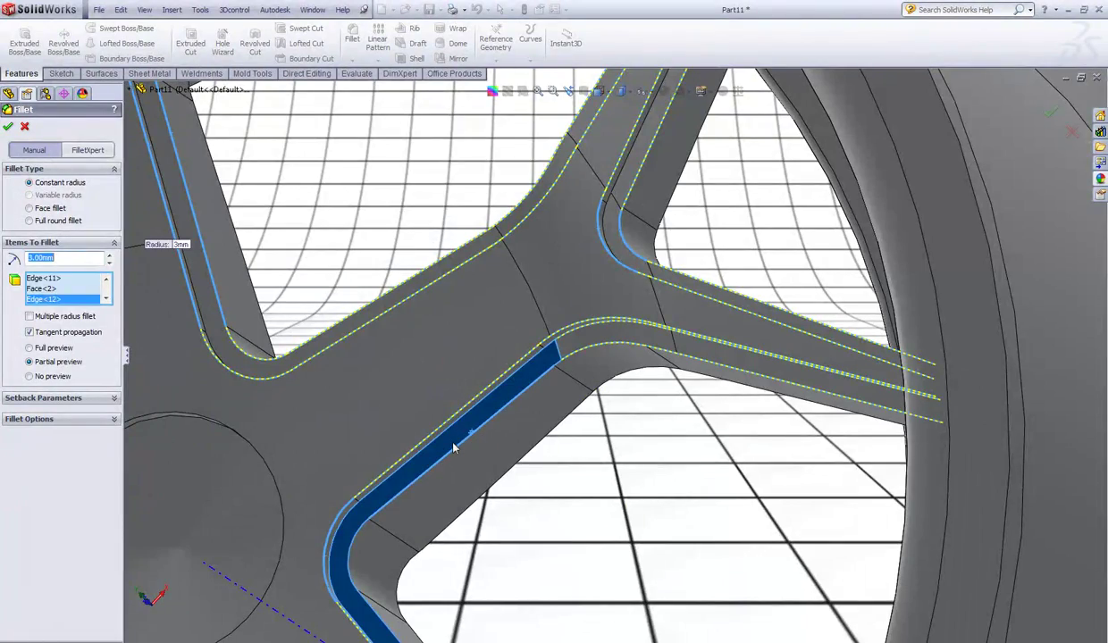
click(453, 444)
scroll(453, 445, up, 4)
middle_drag(455, 446, 559, 392)
scroll(559, 393, up, 3)
click(573, 384)
click(616, 372)
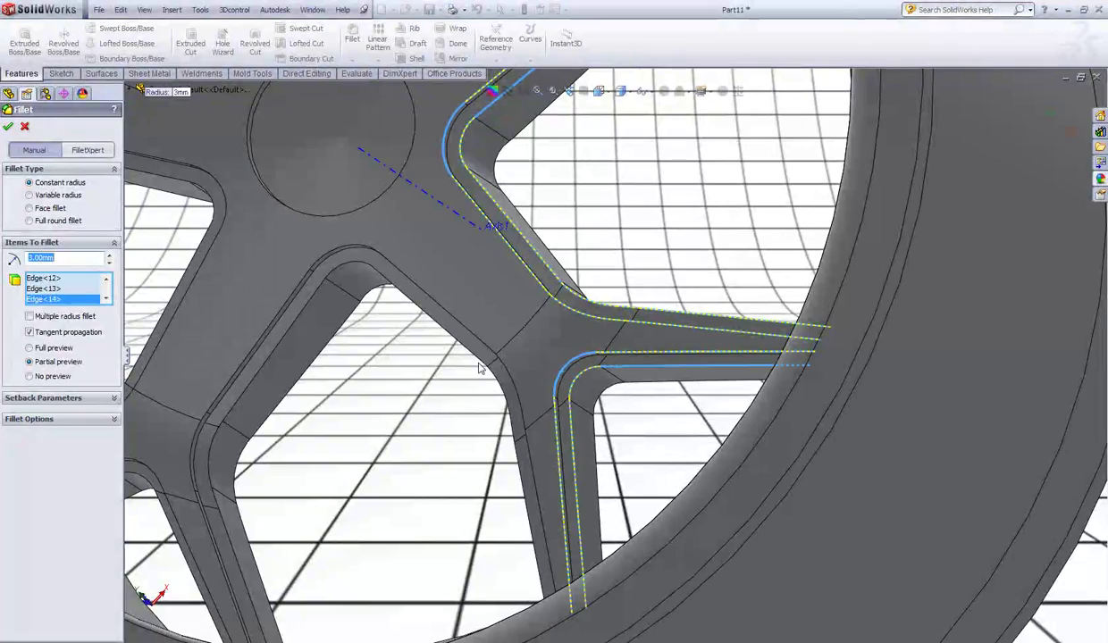
Select the front edges of the remaining spoke openings and fork notch, and apply the 3 mm fillet to all of them
click(479, 363)
scroll(465, 336, up, 4)
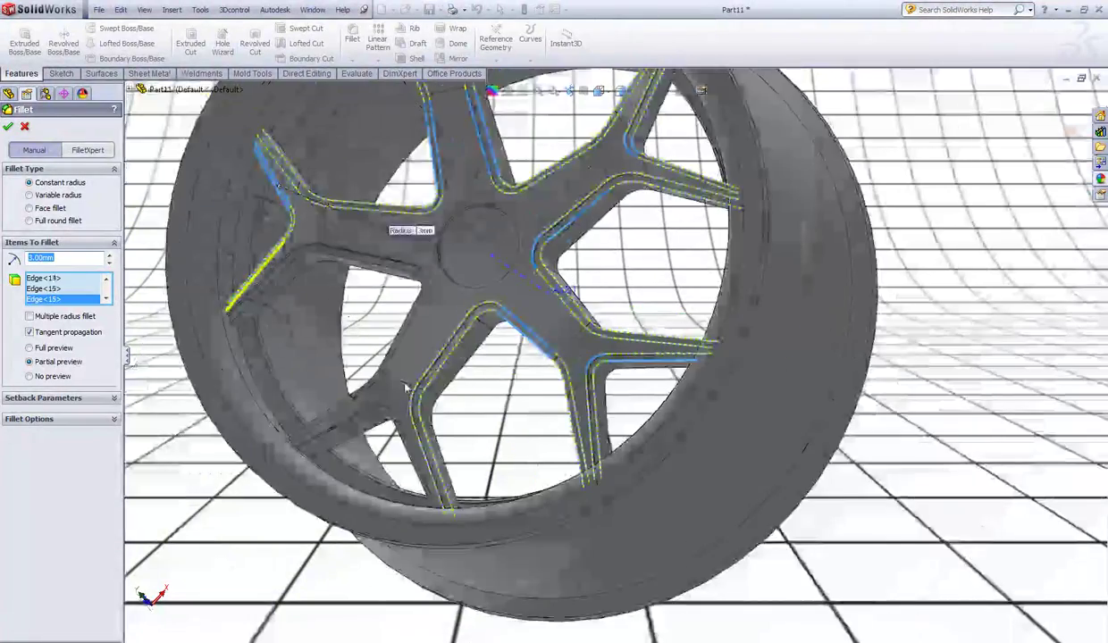
scroll(402, 389, down, 4)
click(377, 437)
click(379, 450)
middle_drag(387, 229, 321, 322)
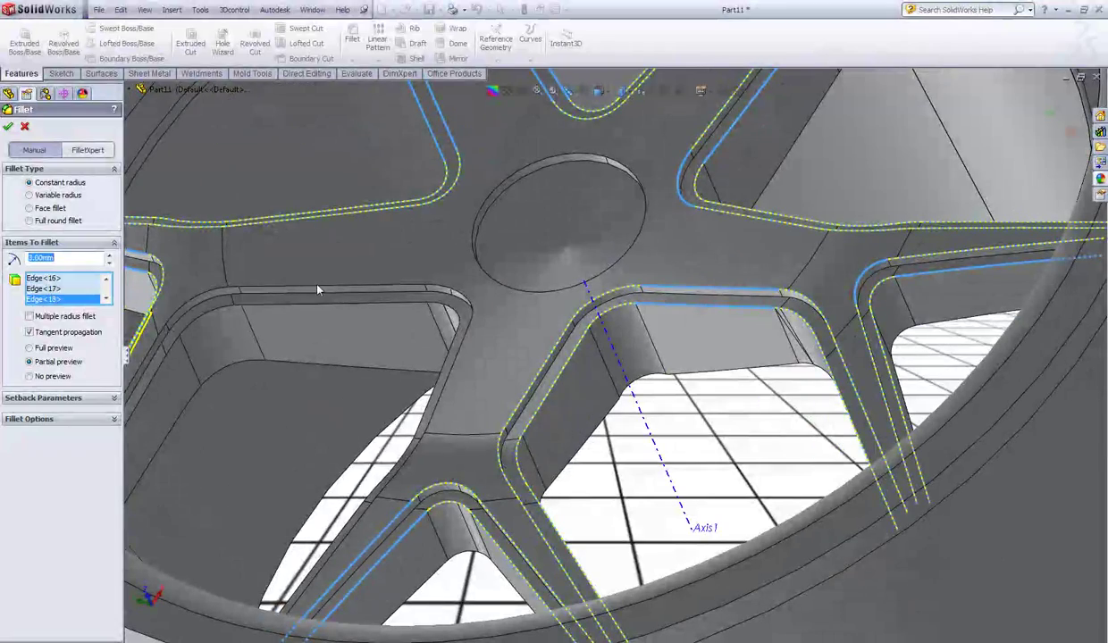
click(306, 306)
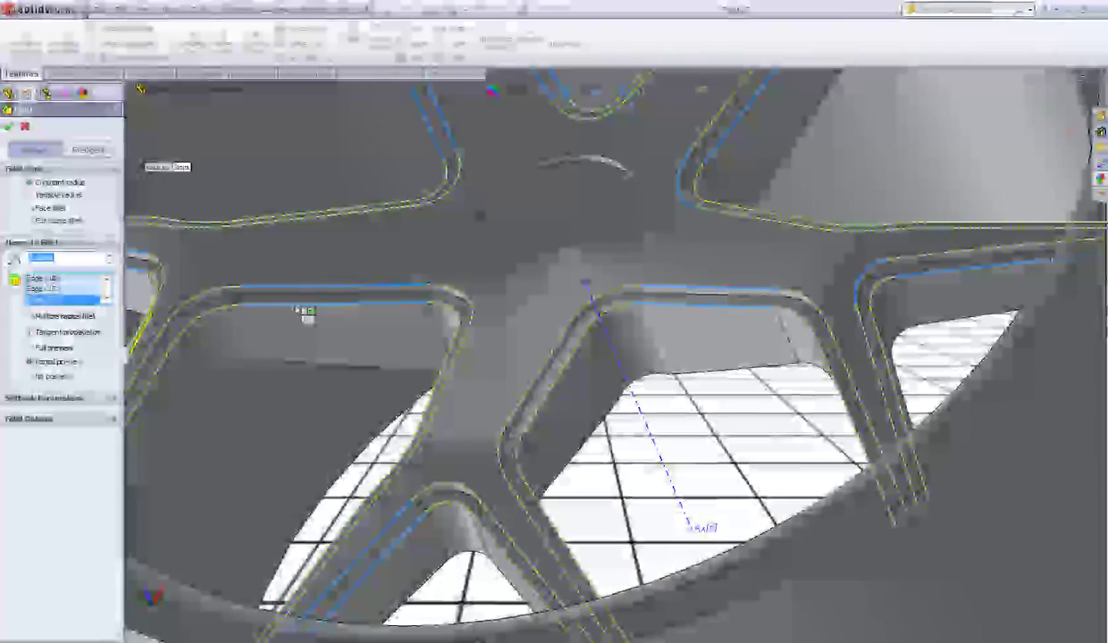
scroll(295, 306, up, 4)
middle_drag(297, 306, 310, 306)
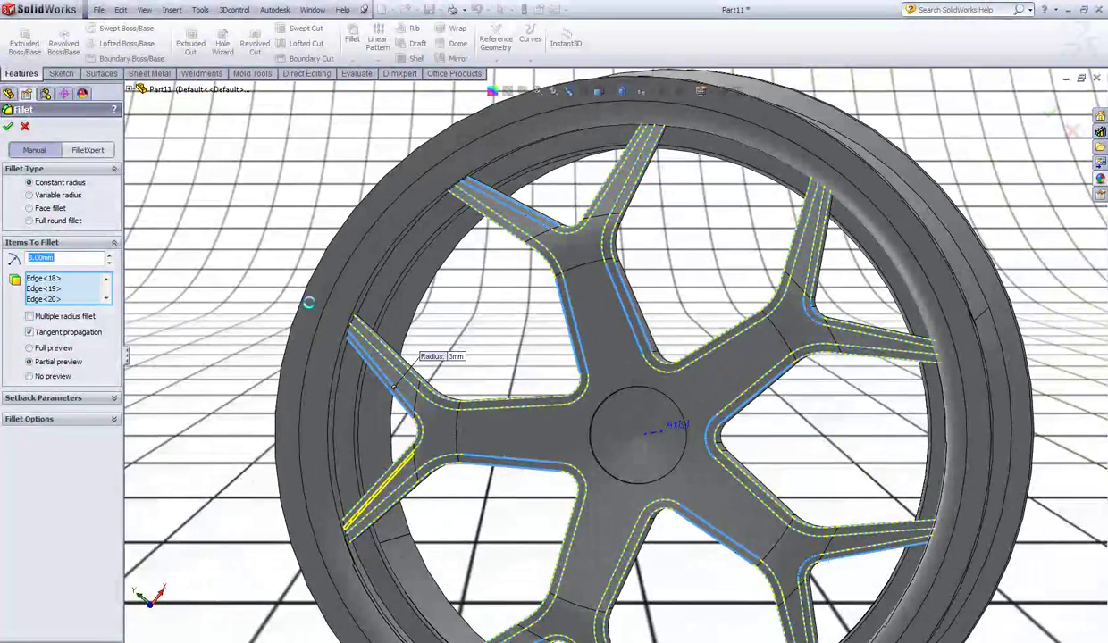
Create a reference plane through the circular edge of the recess at the hub centre
middle_drag(536, 375, 595, 325)
scroll(594, 326, down, 4)
click(618, 350)
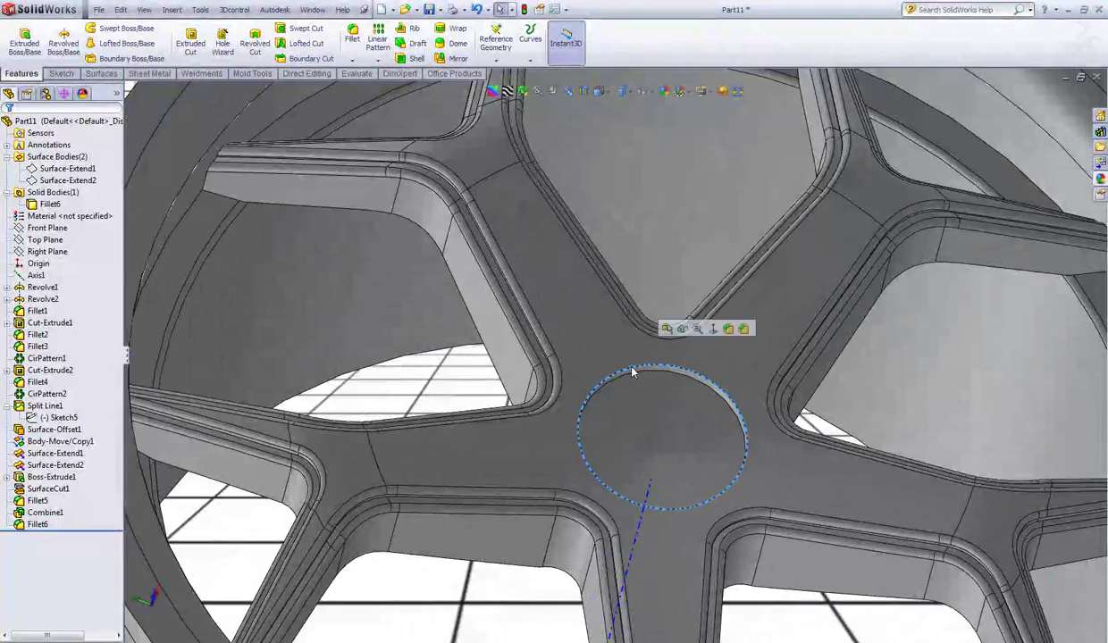
scroll(581, 295, up, 2)
click(171, 9)
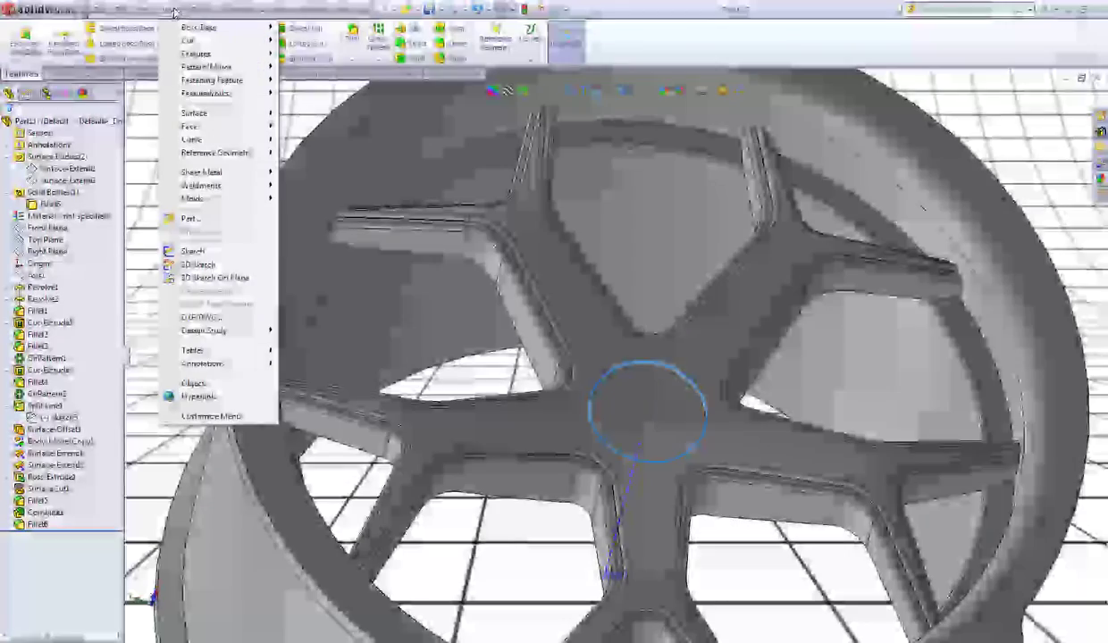
mouse_move(230, 157)
click(310, 153)
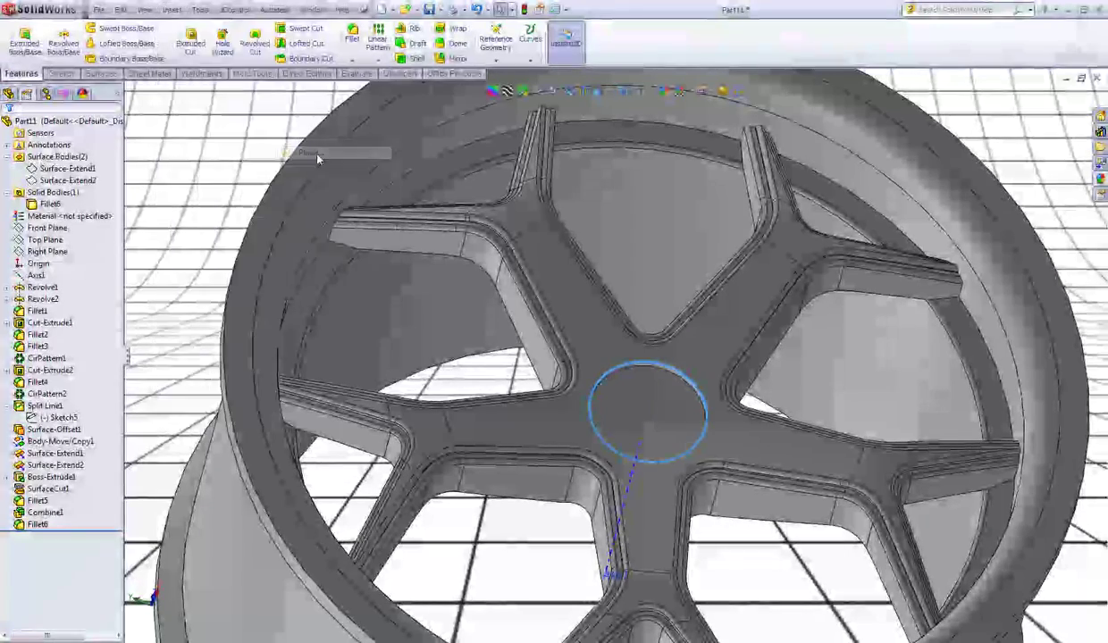
click(9, 129)
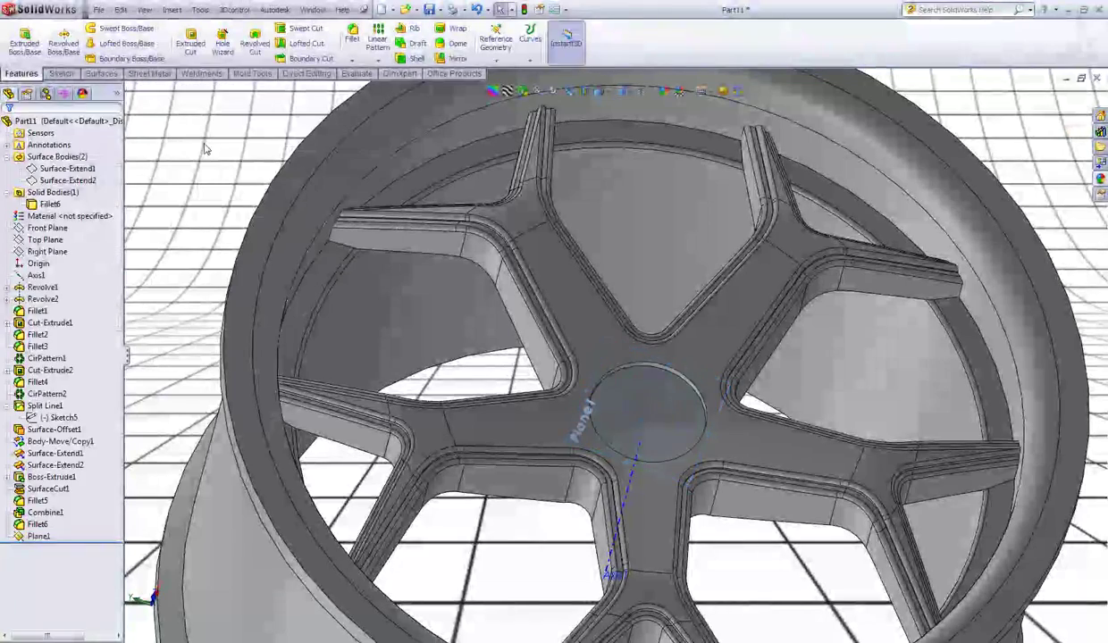
Start a sketch on the new hub plane and convert the circular recess edge into a sketch circle
scroll(616, 396, down, 5)
scroll(383, 369, up, 3)
click(37, 537)
click(60, 73)
click(19, 39)
click(523, 382)
click(206, 40)
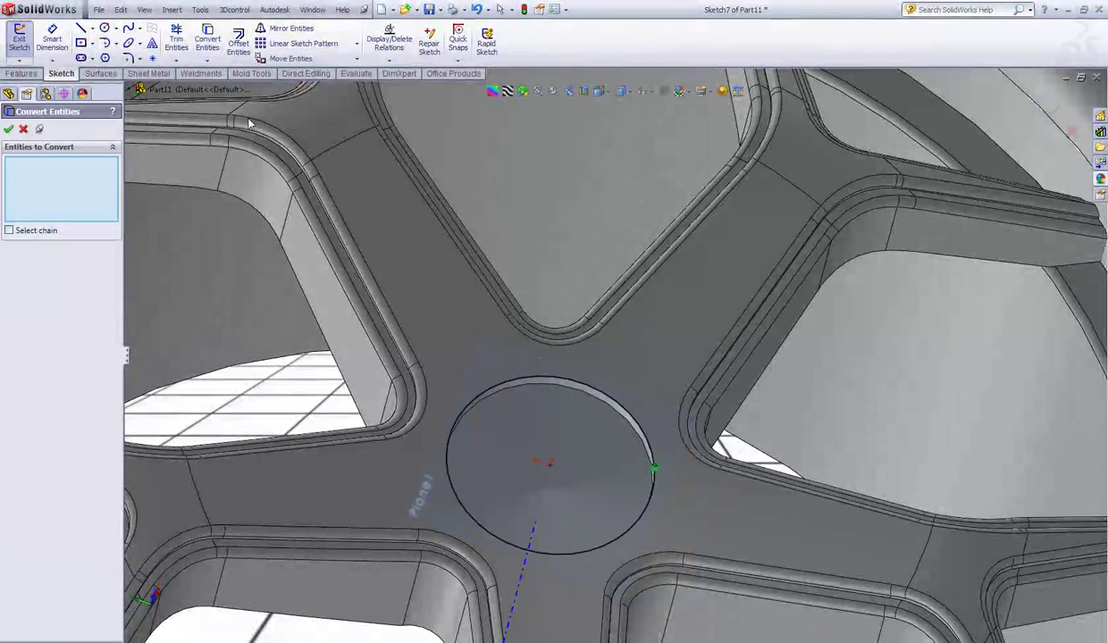
Extrude the hub circle 10 mm in Direction 1 and 15 mm in Direction 2, merging the result
click(27, 74)
click(20, 42)
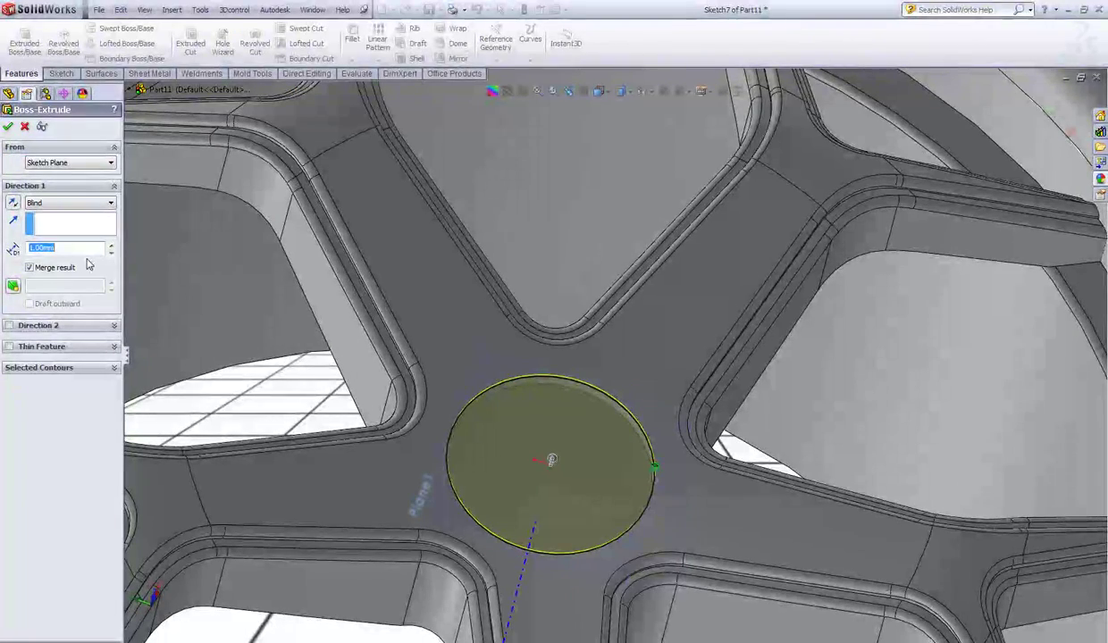
key(Return)
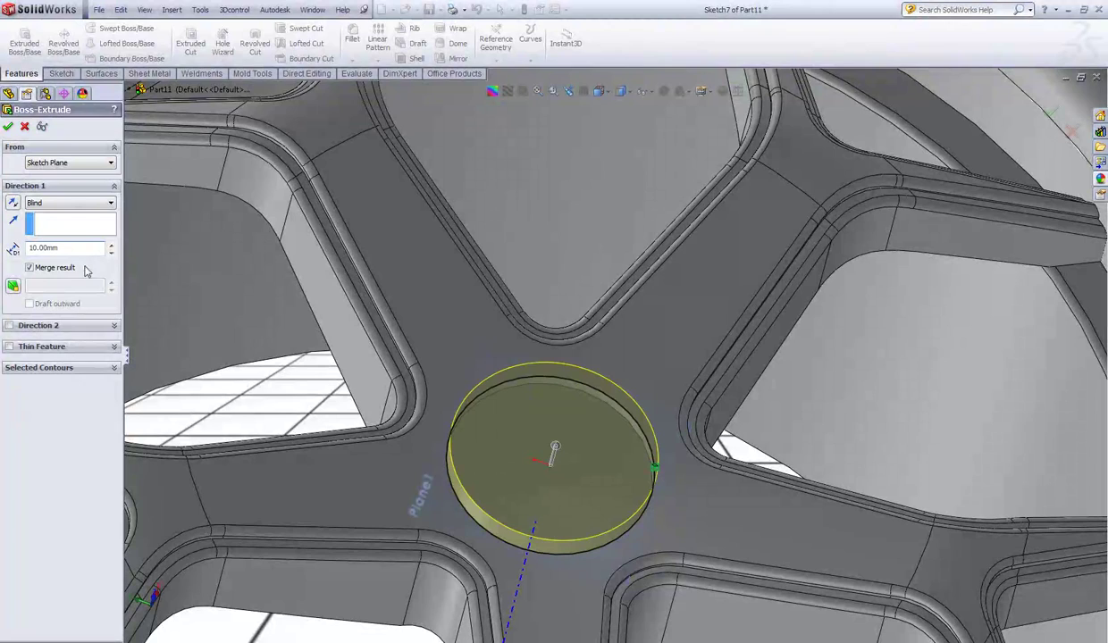
click(10, 326)
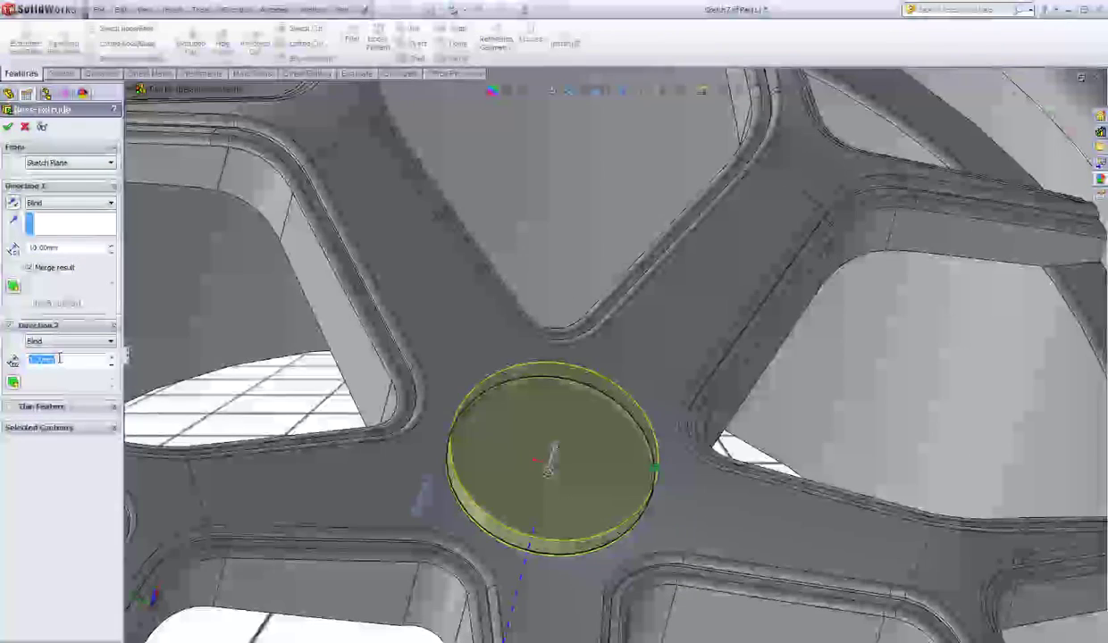
key(Return)
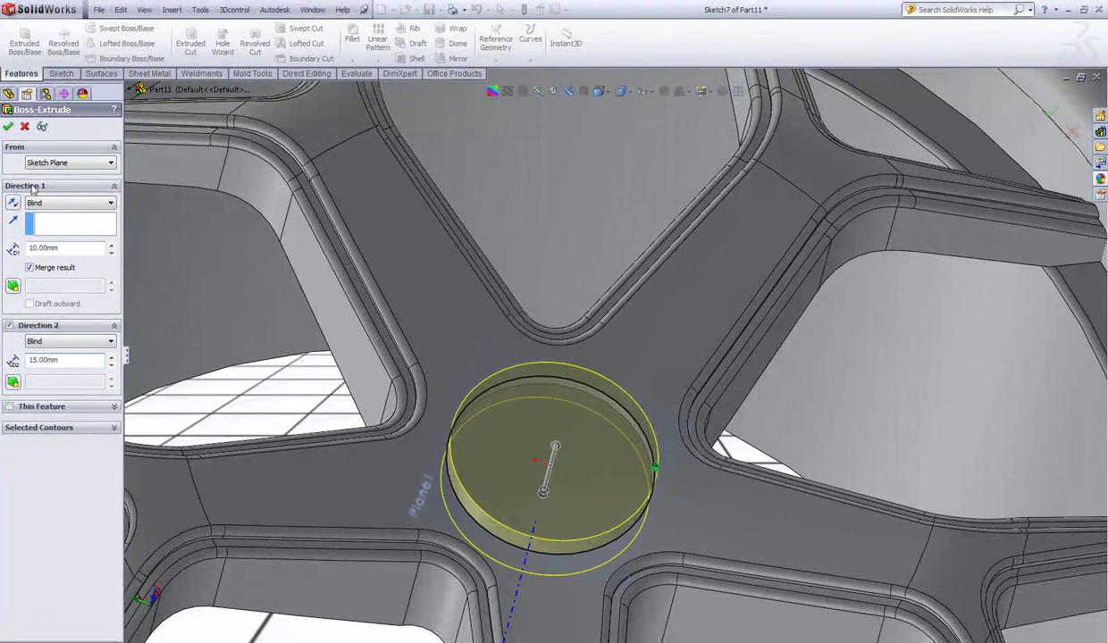
scroll(343, 356, down, 5)
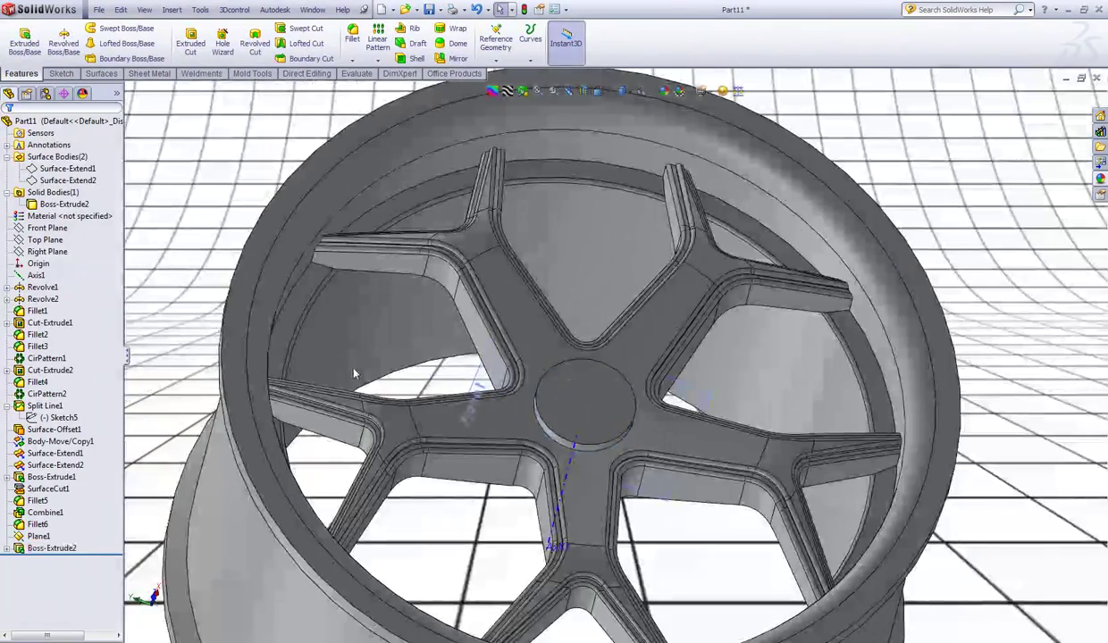
Chamfer the front circular edge of the hub boss using Angle distance, with a distance of 10 and an angle of 30 degrees
click(352, 61)
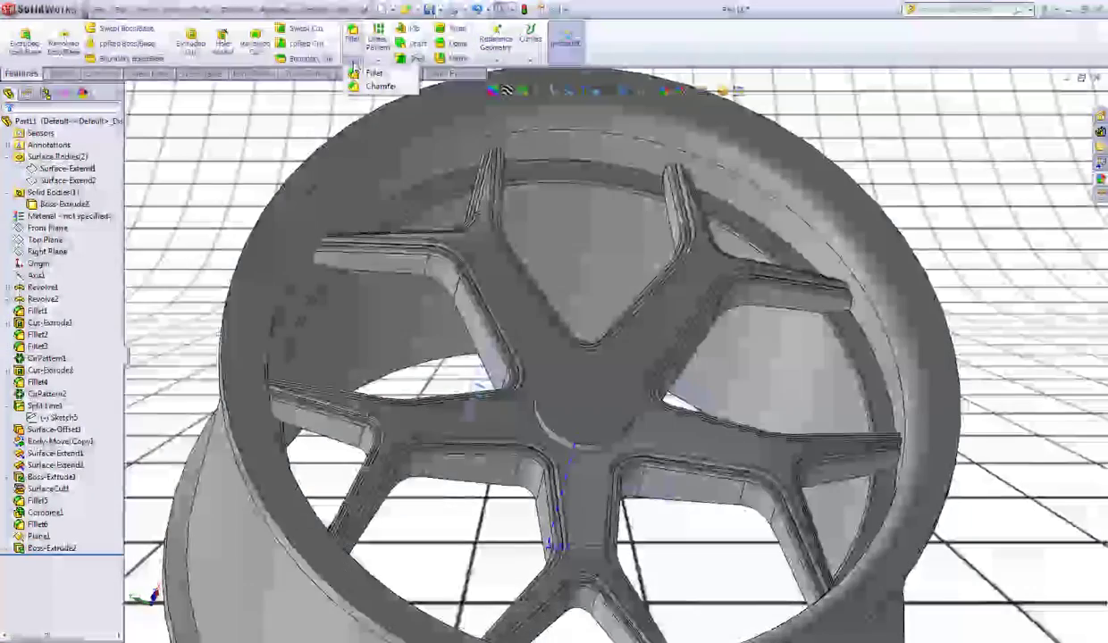
click(380, 86)
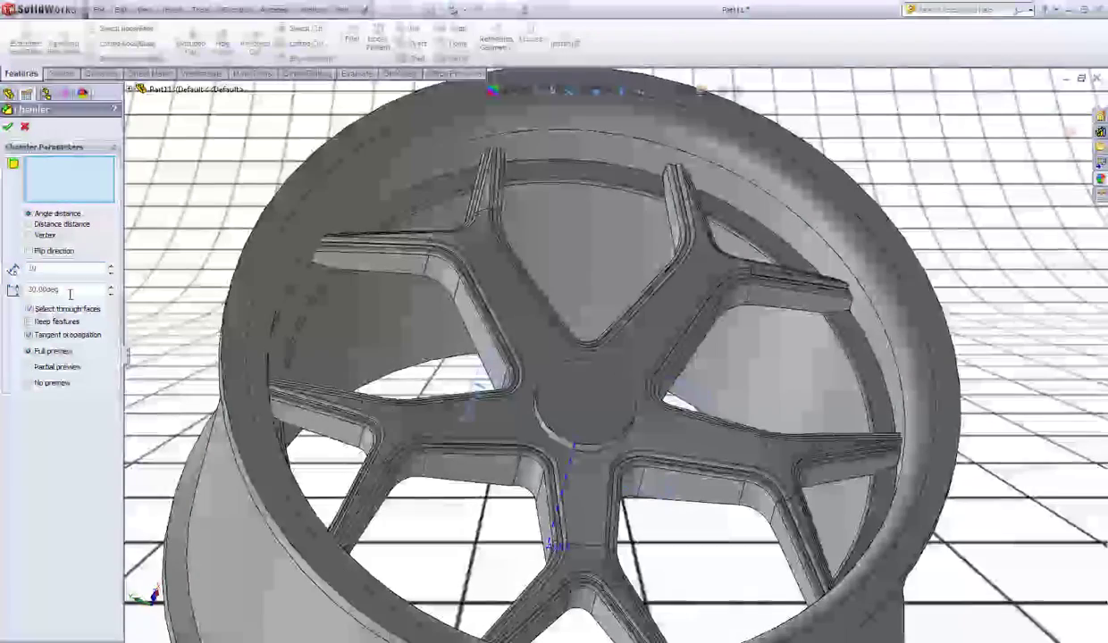
scroll(588, 440, up, 4)
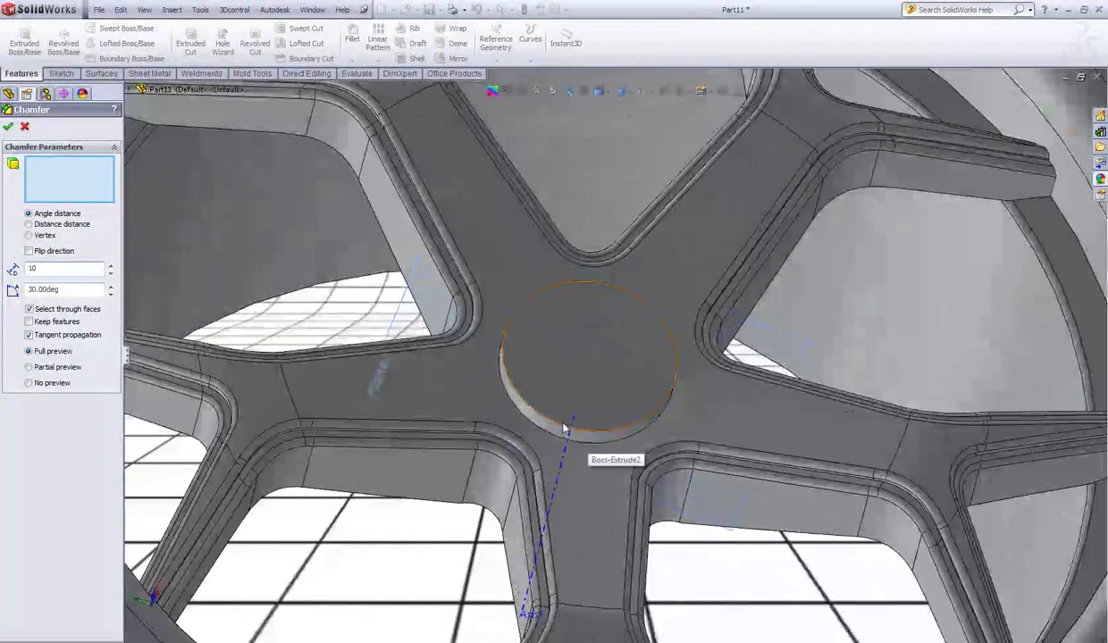
click(563, 427)
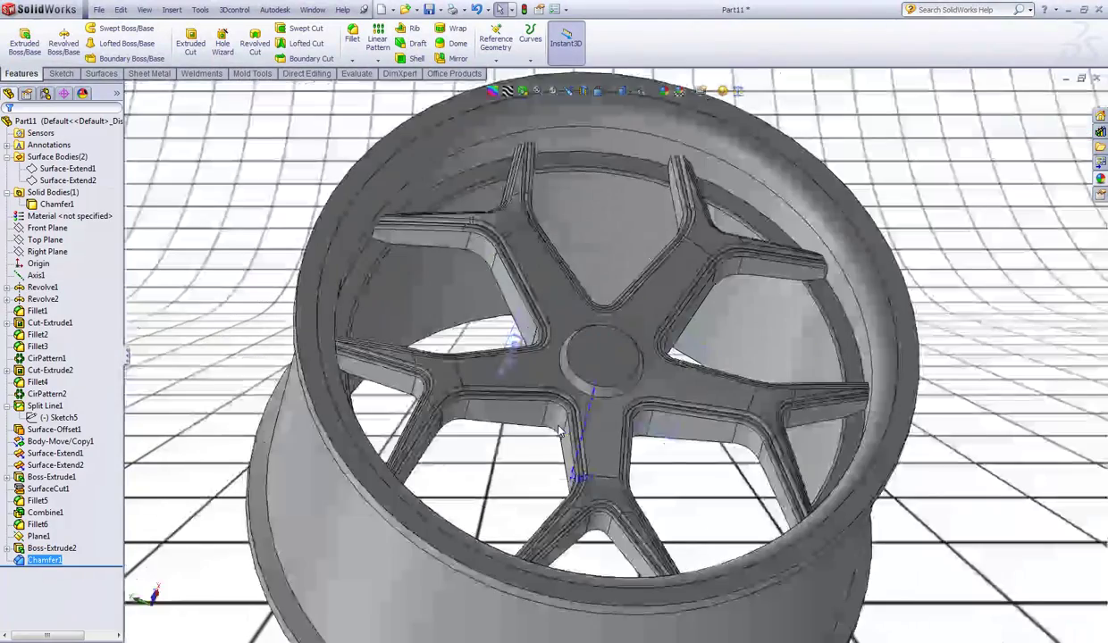
Start a sketch on the front face of the chamfered hub boss, viewed from the front
middle_drag(536, 232, 346, 197)
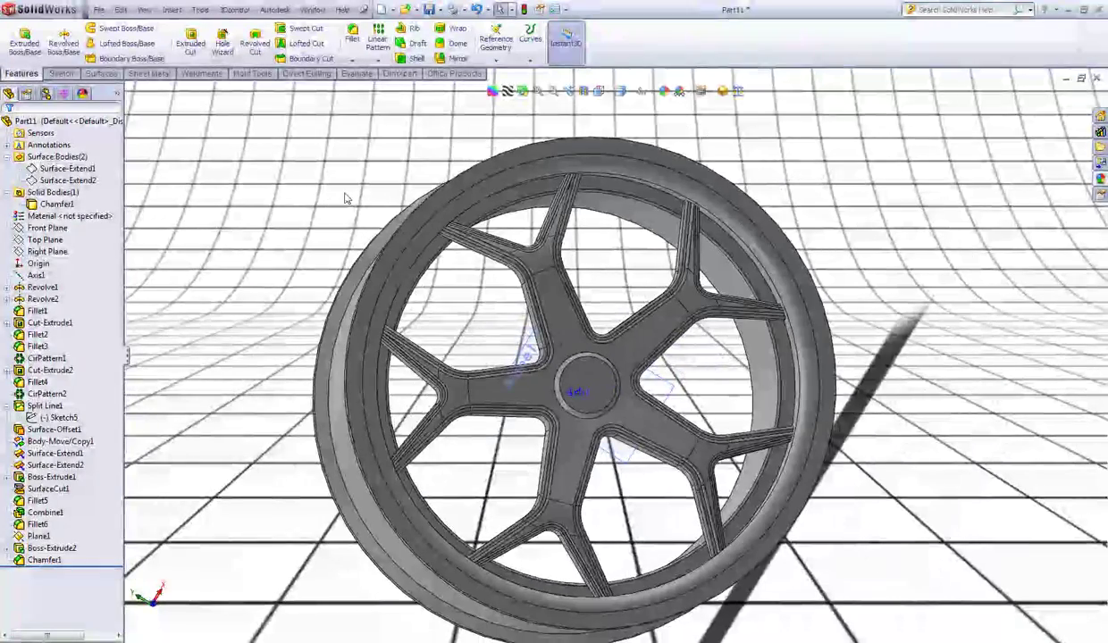
key(ctrl+1)
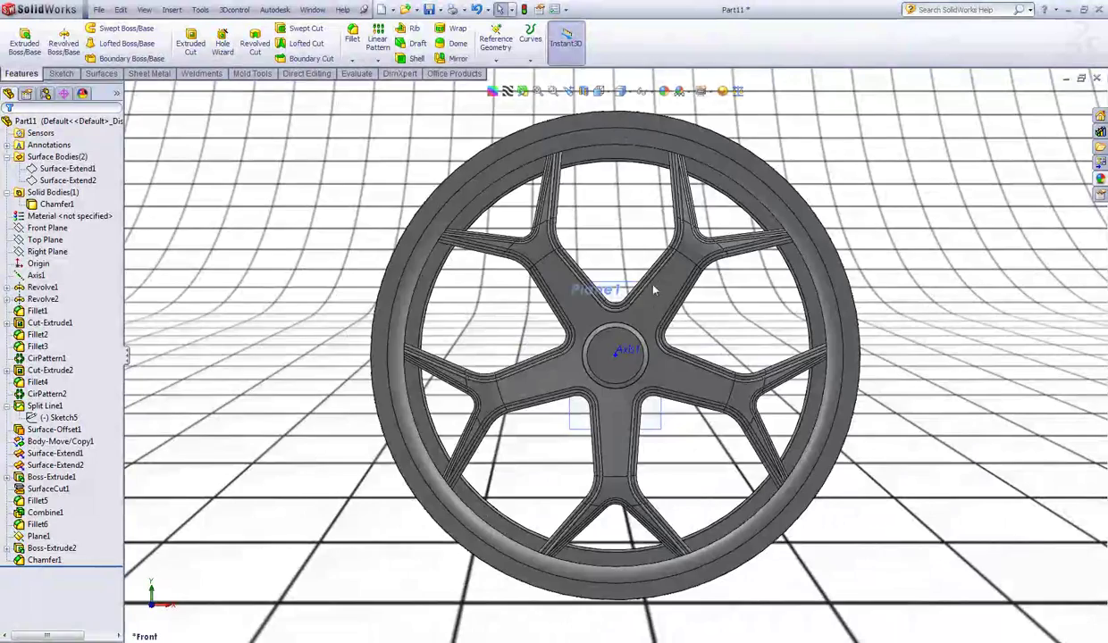
scroll(602, 322, up, 4)
click(568, 255)
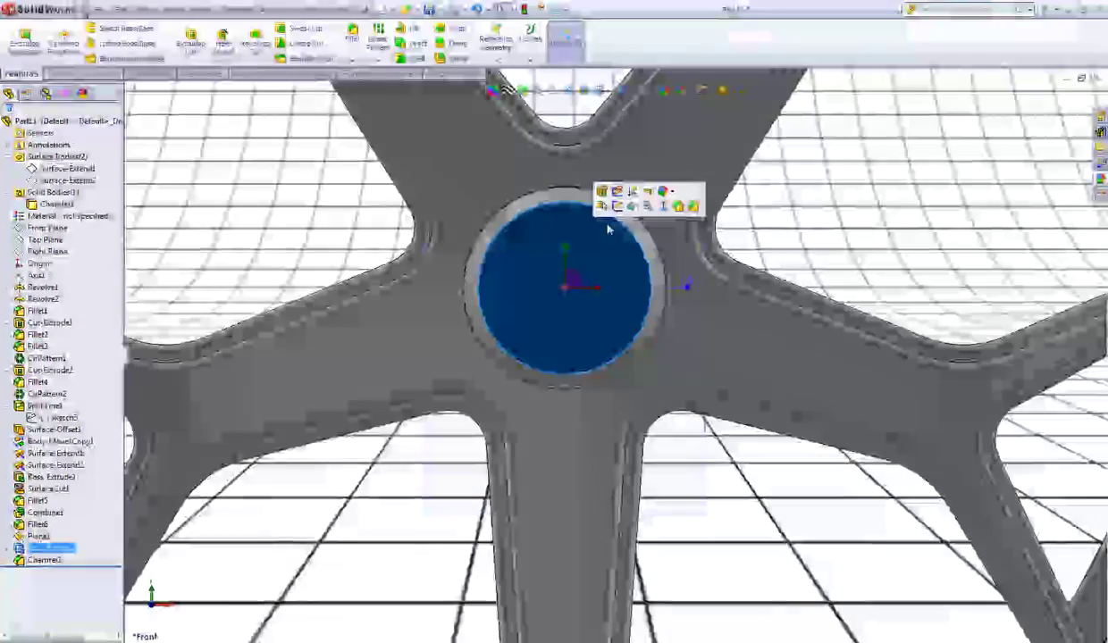
click(637, 211)
key(f)
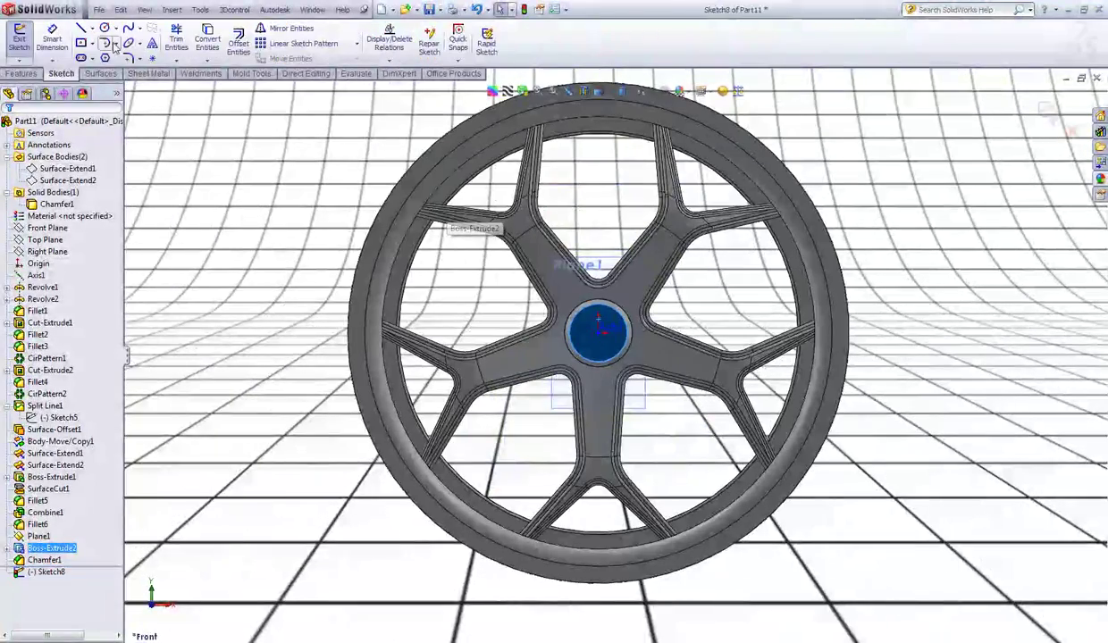
Sketch a construction line about 71 mm long from the midpoint of the upper-right spoke's cross edge inward along the spoke towards the hub
click(92, 30)
click(100, 56)
scroll(643, 183, up, 4)
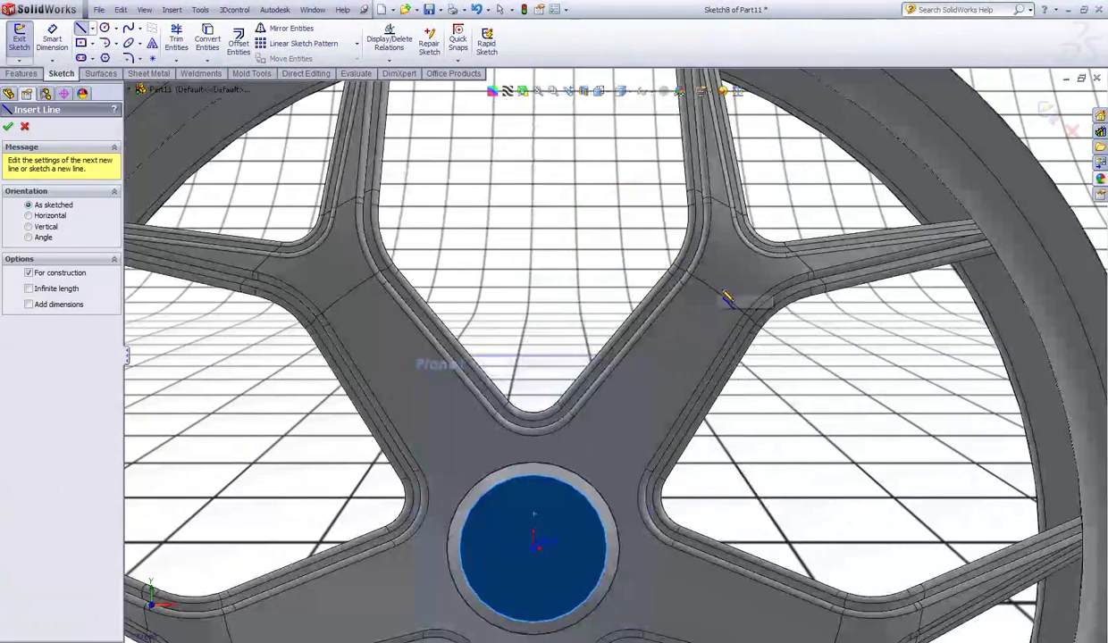
scroll(726, 301, down, 2)
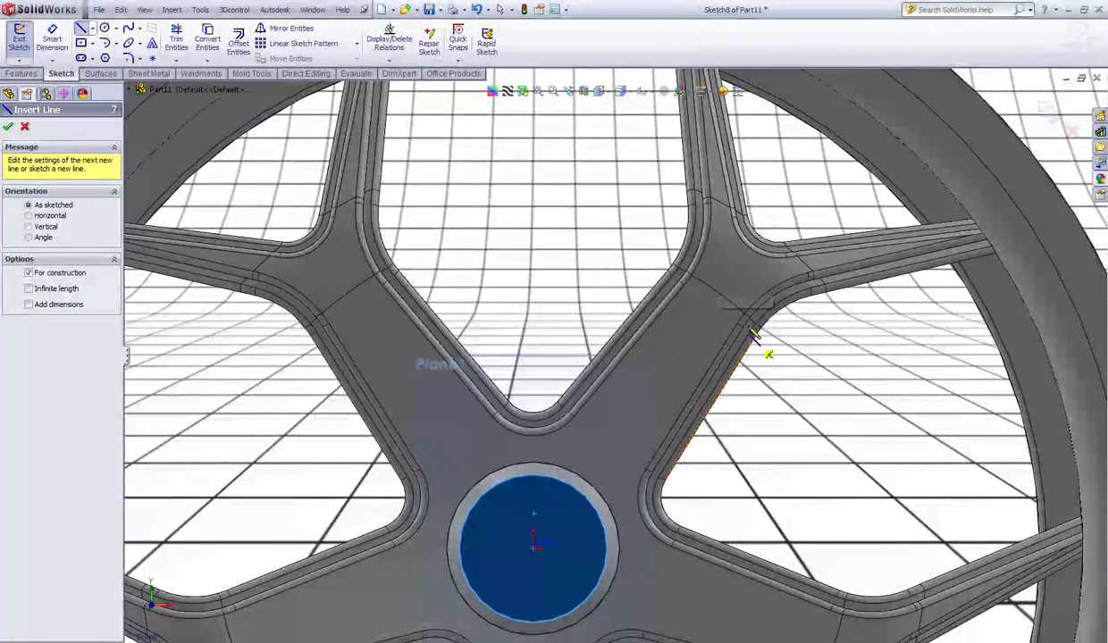
click(719, 294)
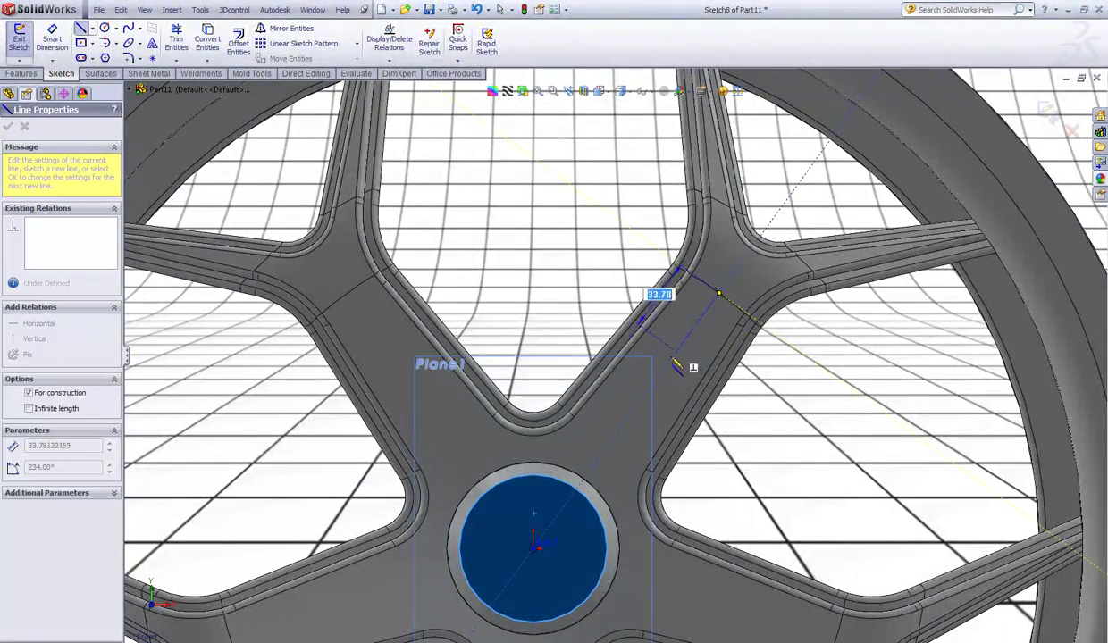
click(631, 418)
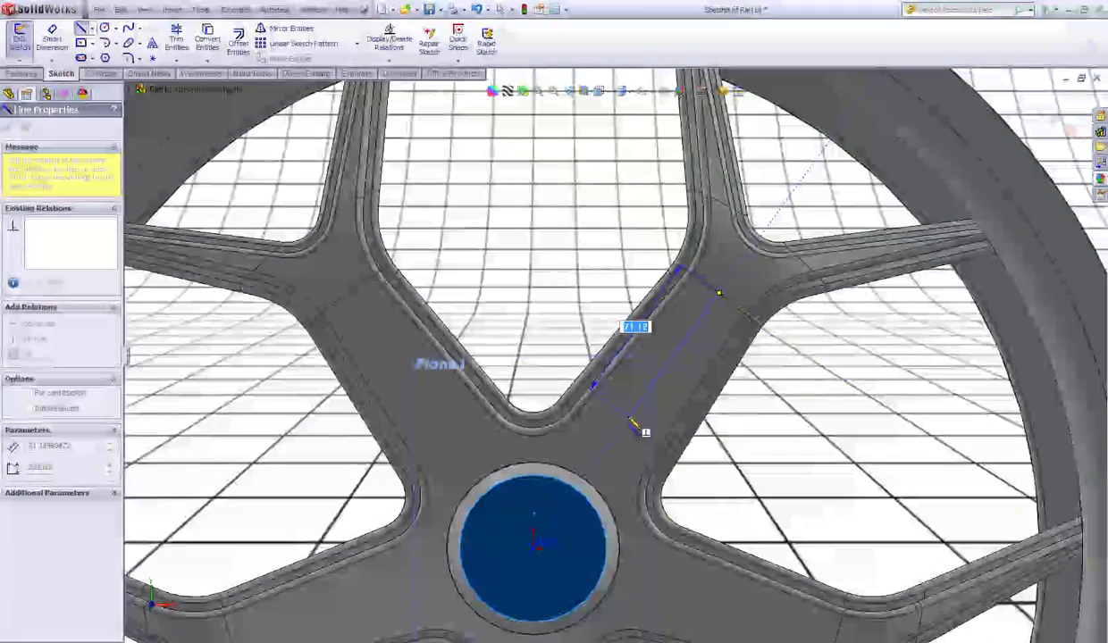
key(Escape)
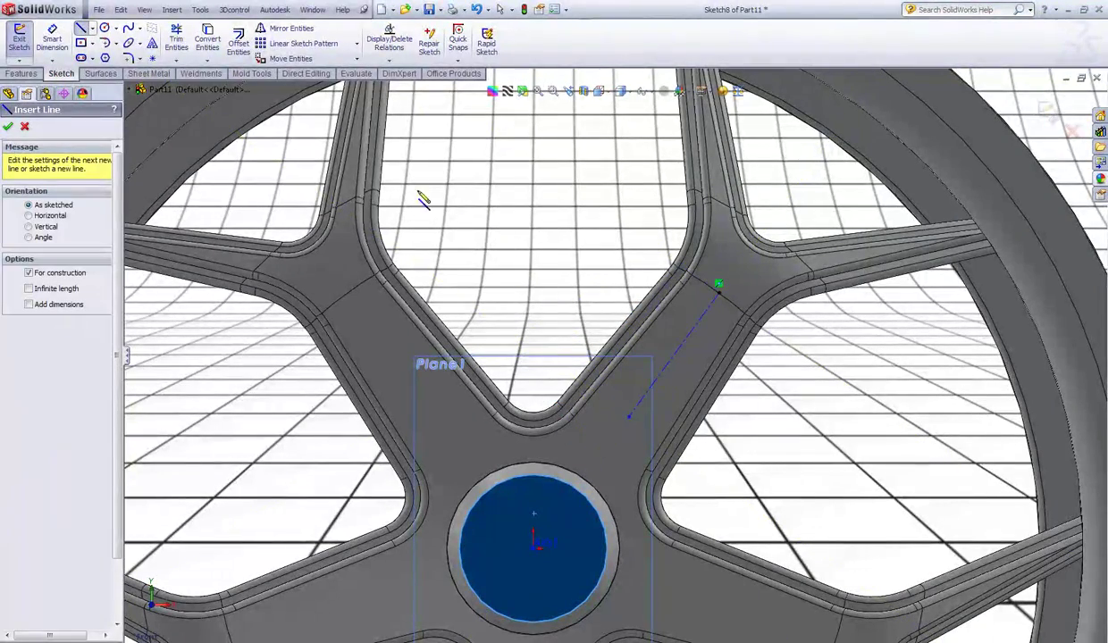
Set the construction line's length to 86 mm and close the sketch
click(50, 47)
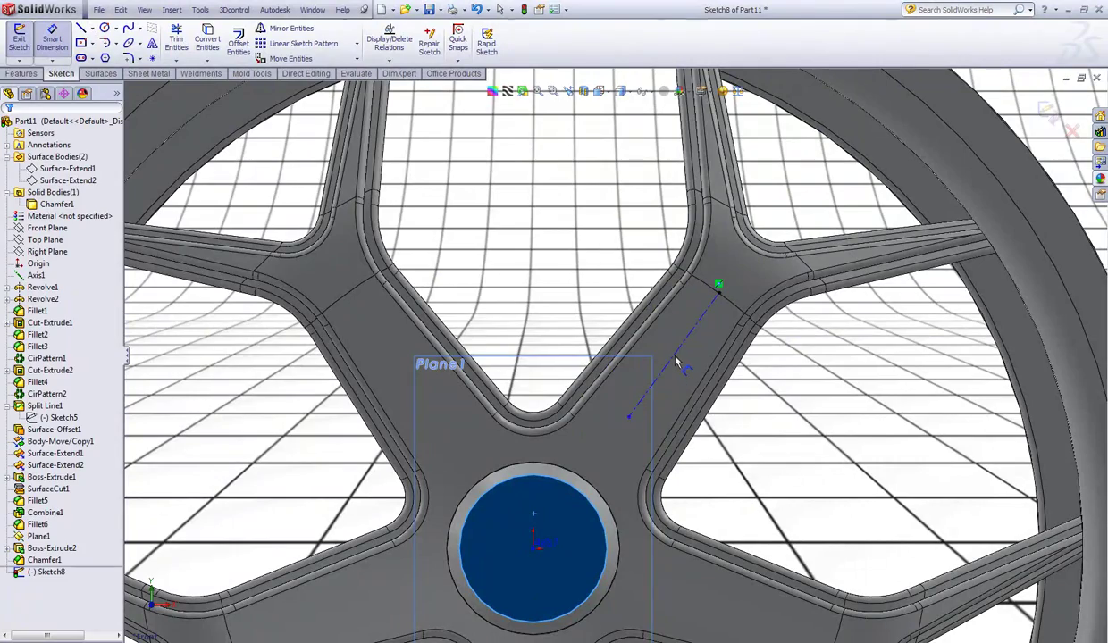
click(675, 362)
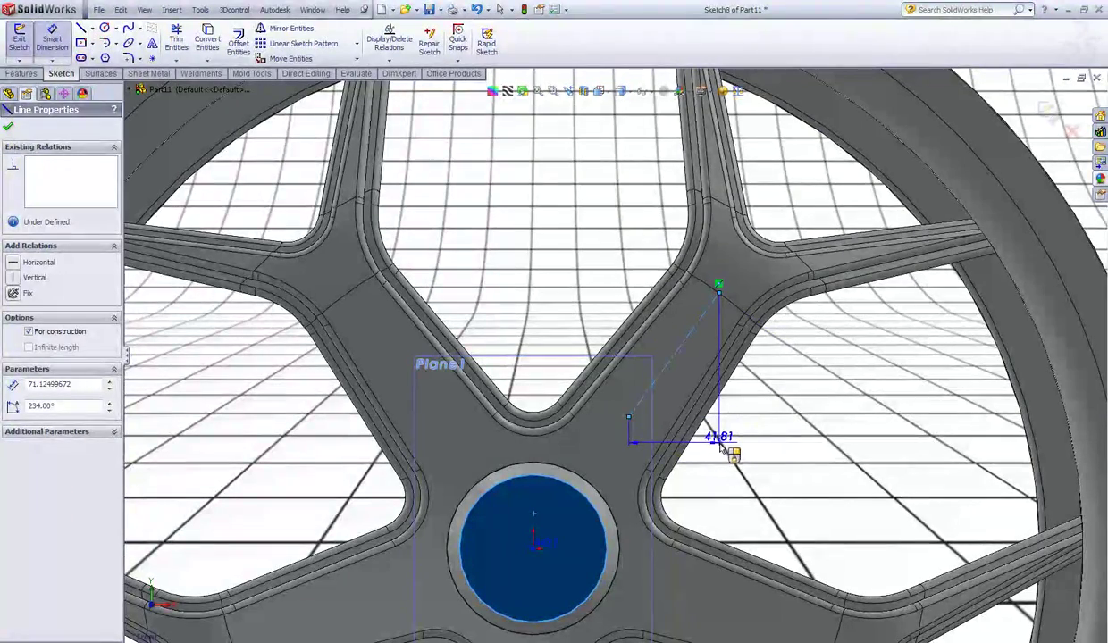
click(757, 433)
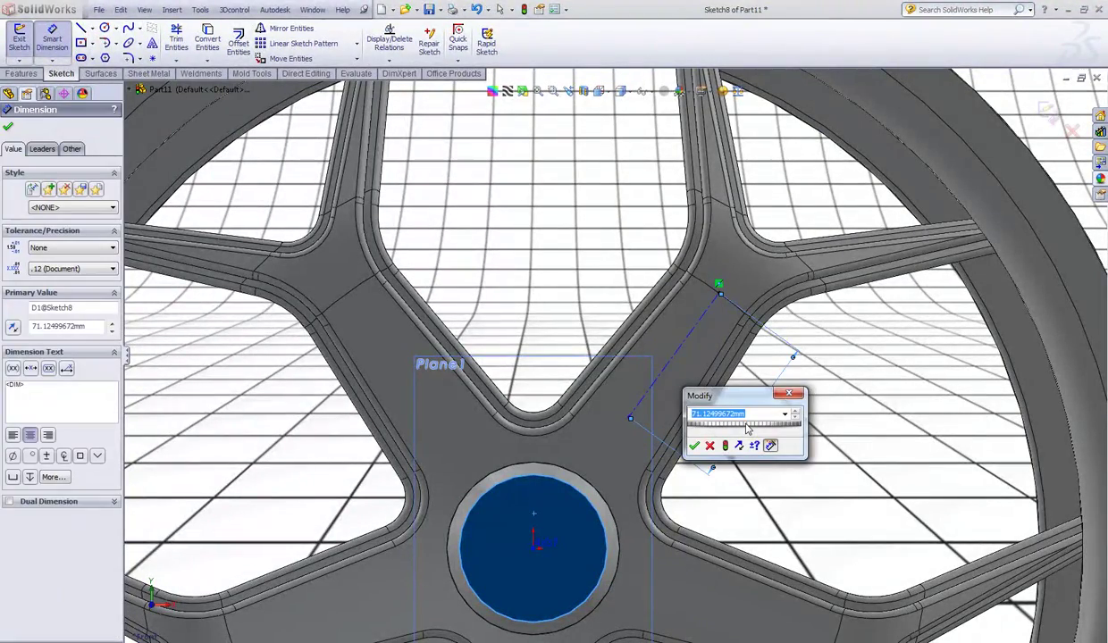
text(86)
key(Return)
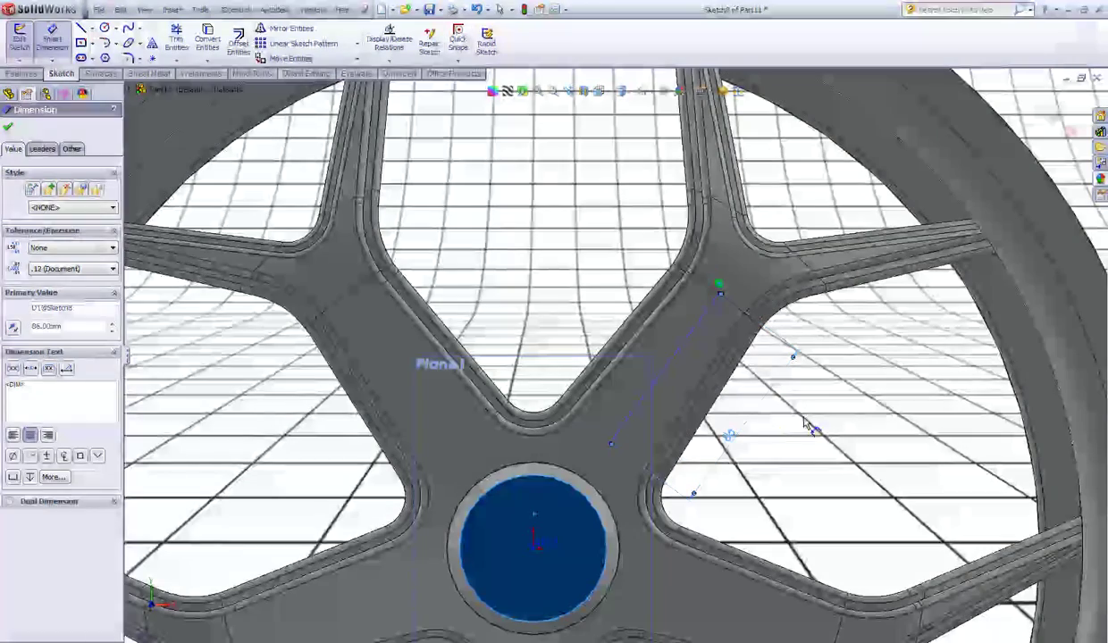
key(Escape)
click(22, 39)
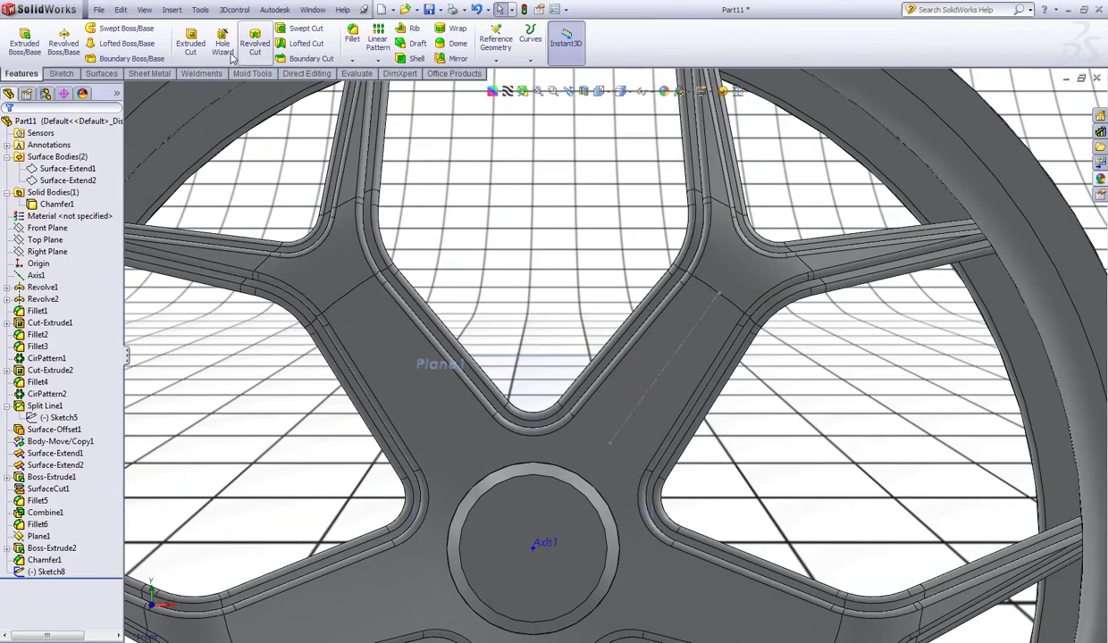
Add an Ansi Metric M12 socket head cap screw counterbore, Normal fit, Through All, with its centre coincident with the construction line's inner endpoint
click(223, 41)
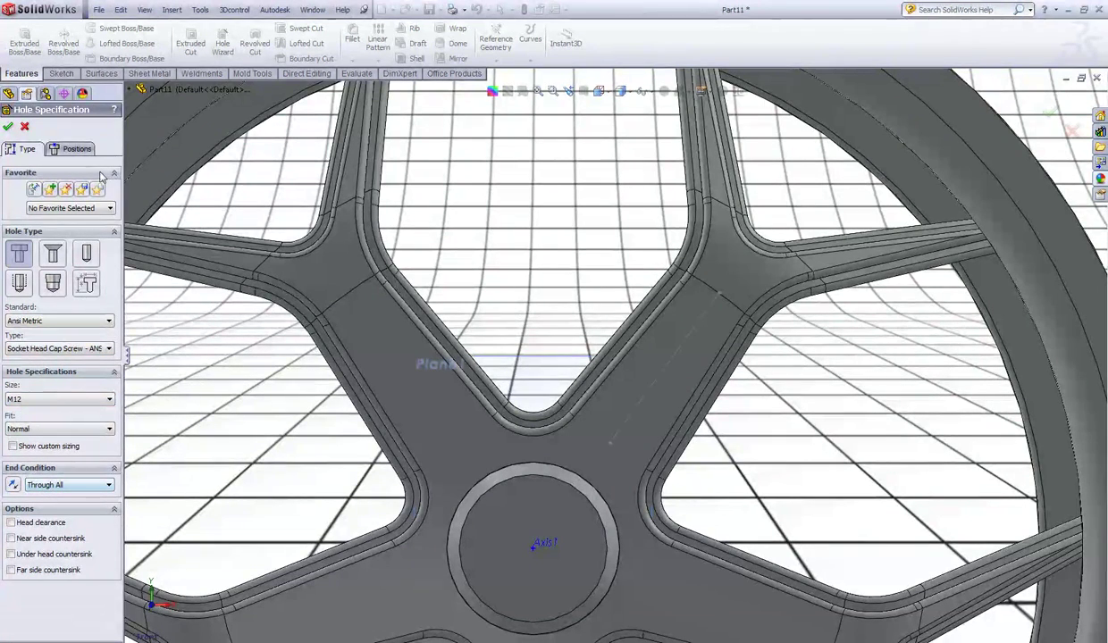
click(77, 149)
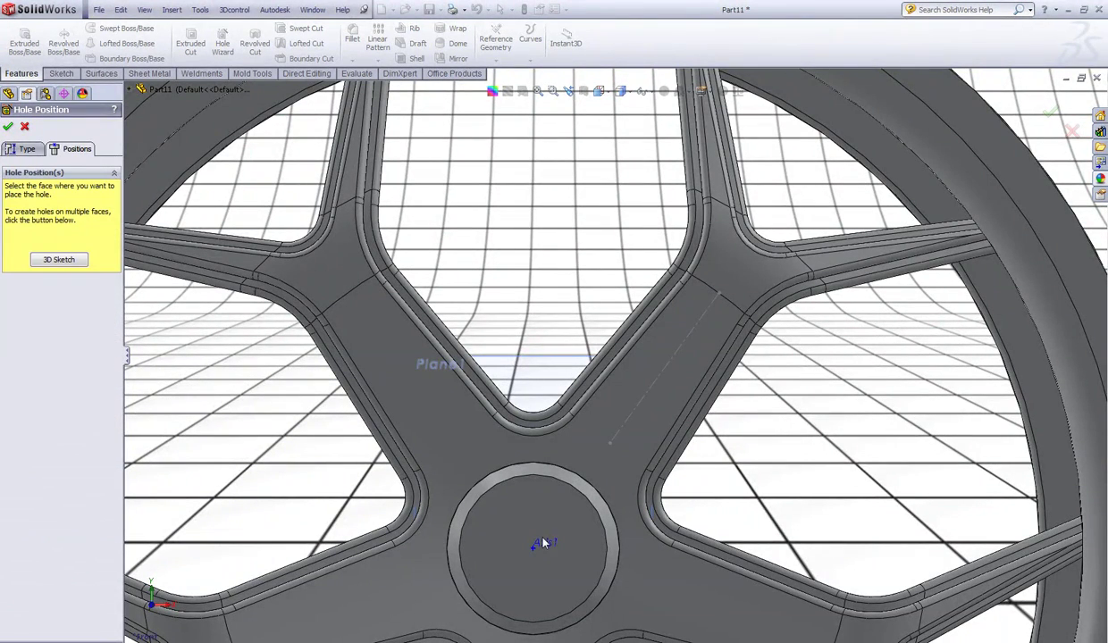
click(539, 517)
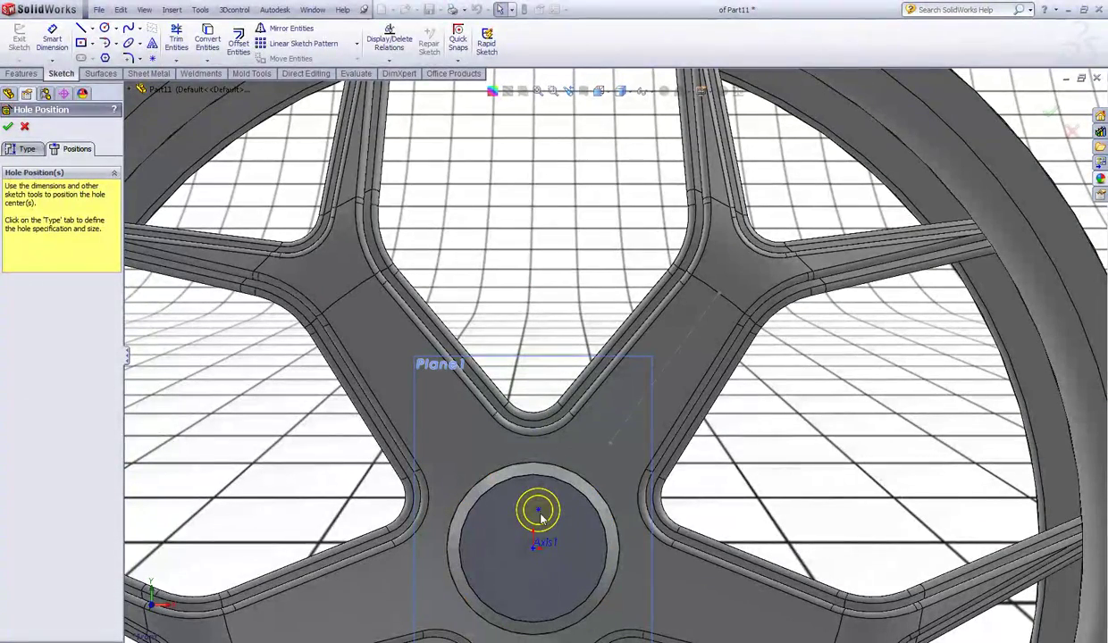
click(539, 514)
ctrl+click(608, 445)
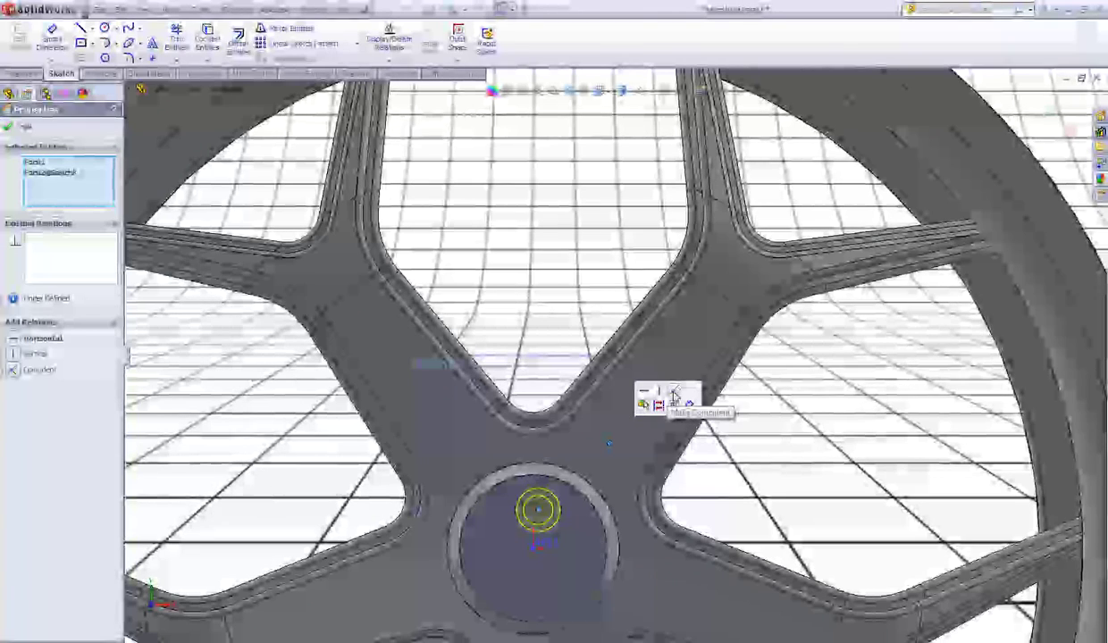
click(674, 395)
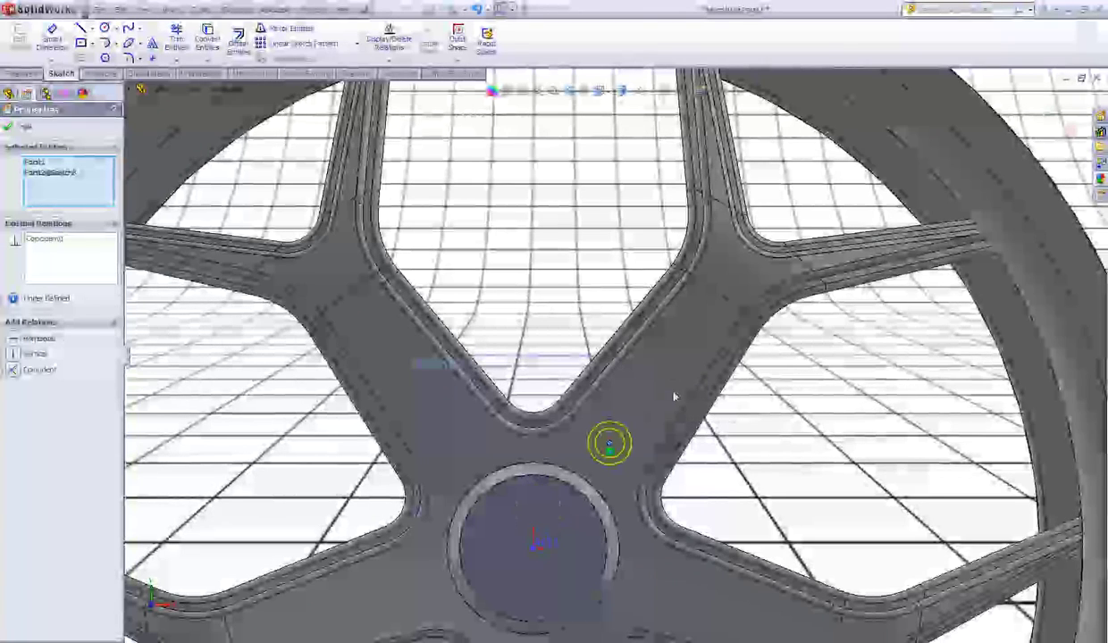
click(9, 128)
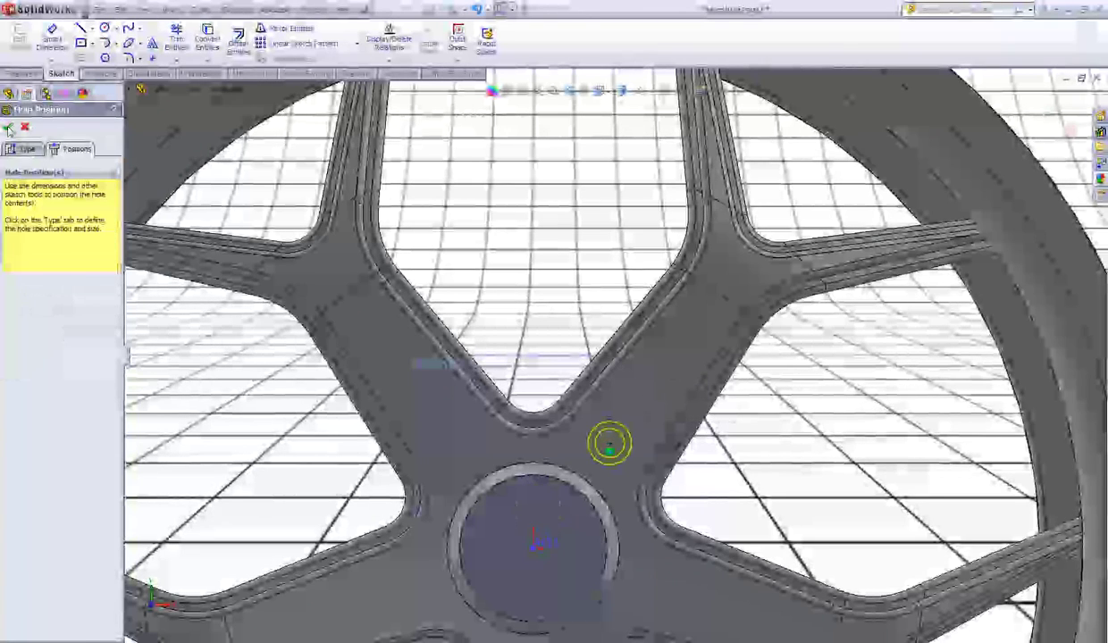
click(9, 129)
Translate the counterbore's annular seat face by -5 mm in Z with Move Face to deepen the recess
middle_drag(500, 241, 574, 304)
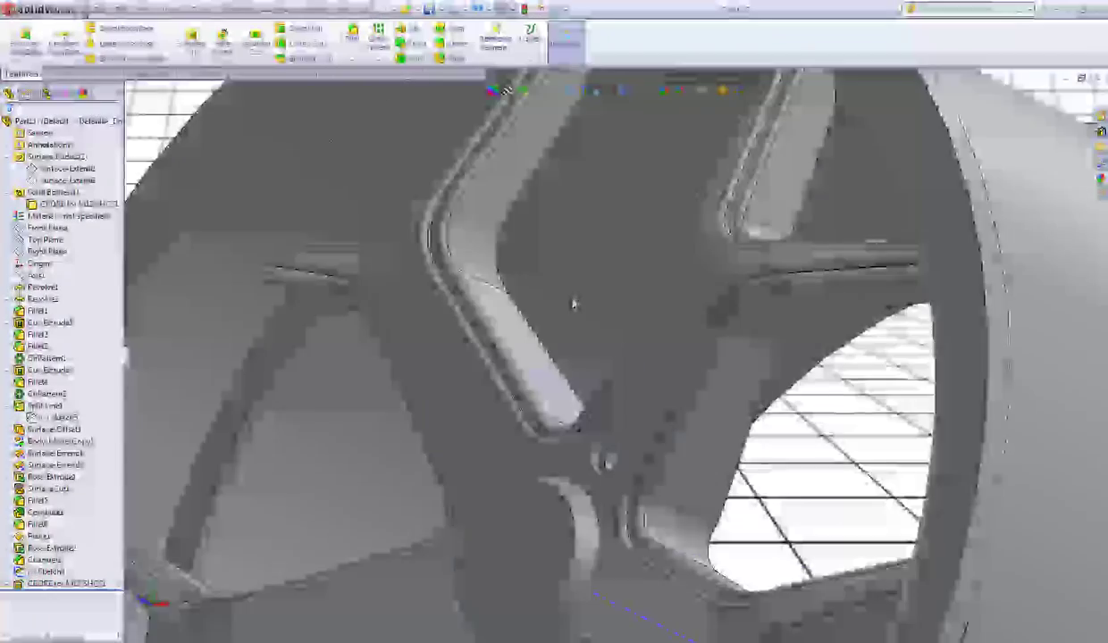
scroll(574, 304, up, 6)
click(172, 10)
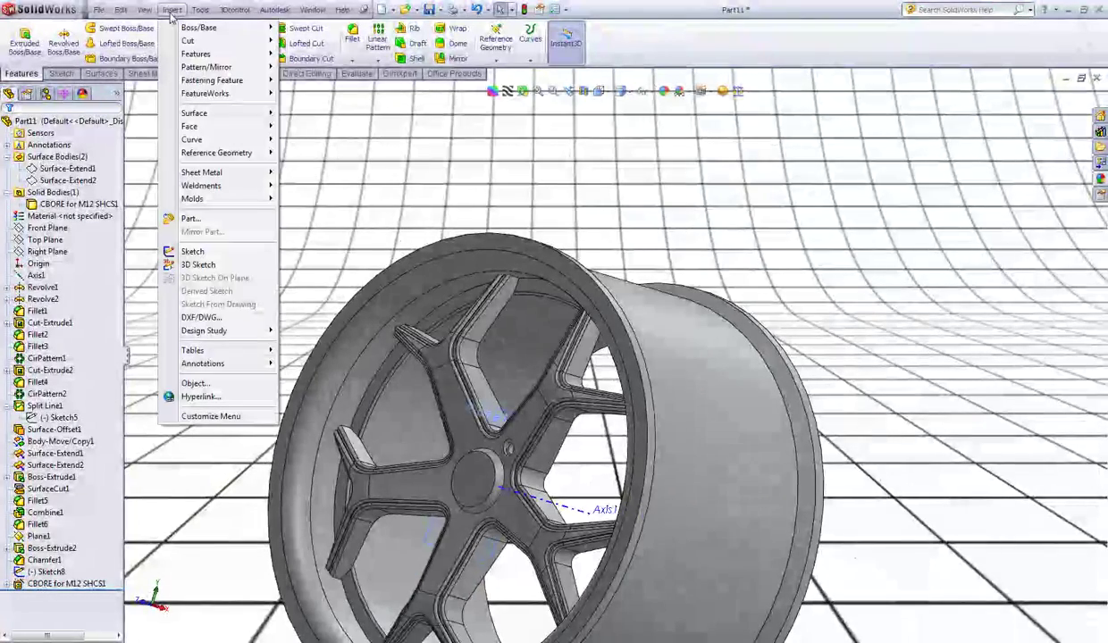
mouse_move(210, 130)
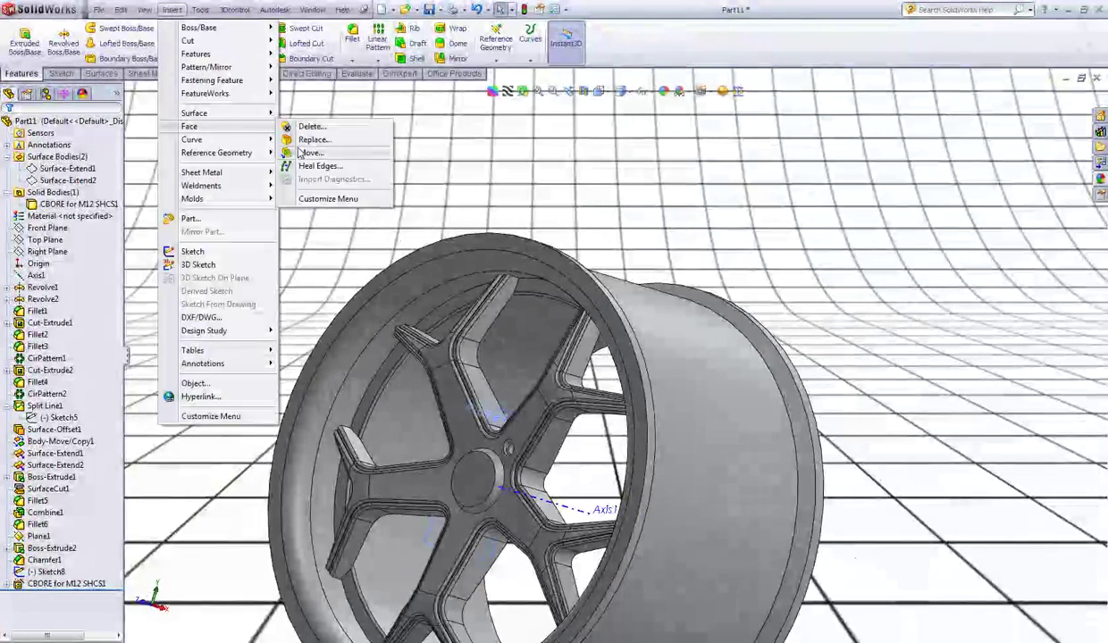
click(308, 153)
scroll(518, 422, down, 5)
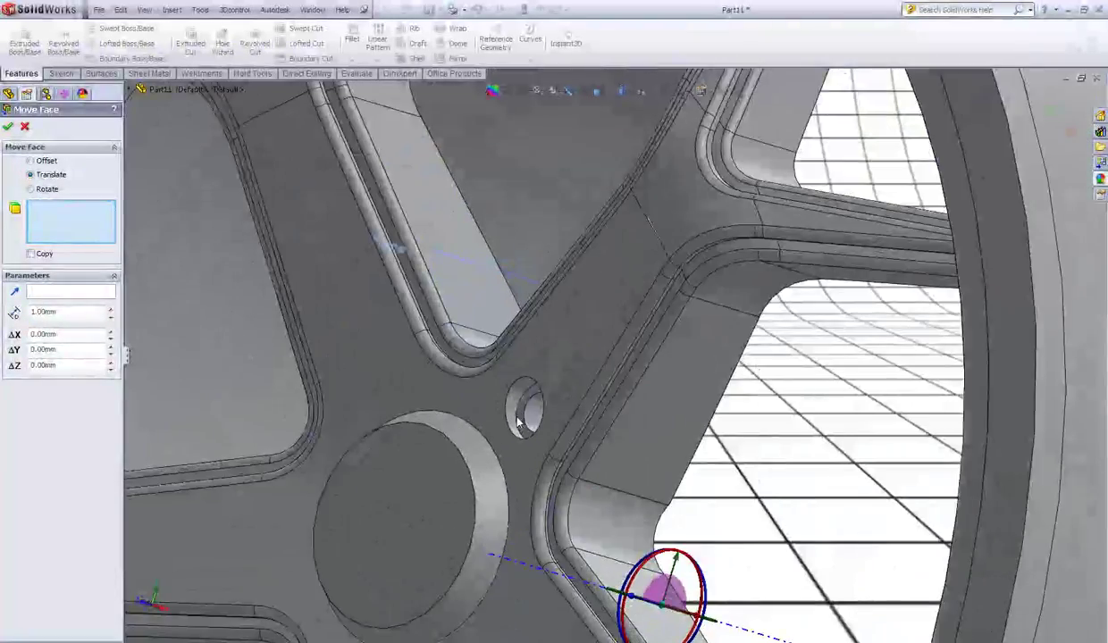
scroll(520, 421, down, 2)
click(536, 431)
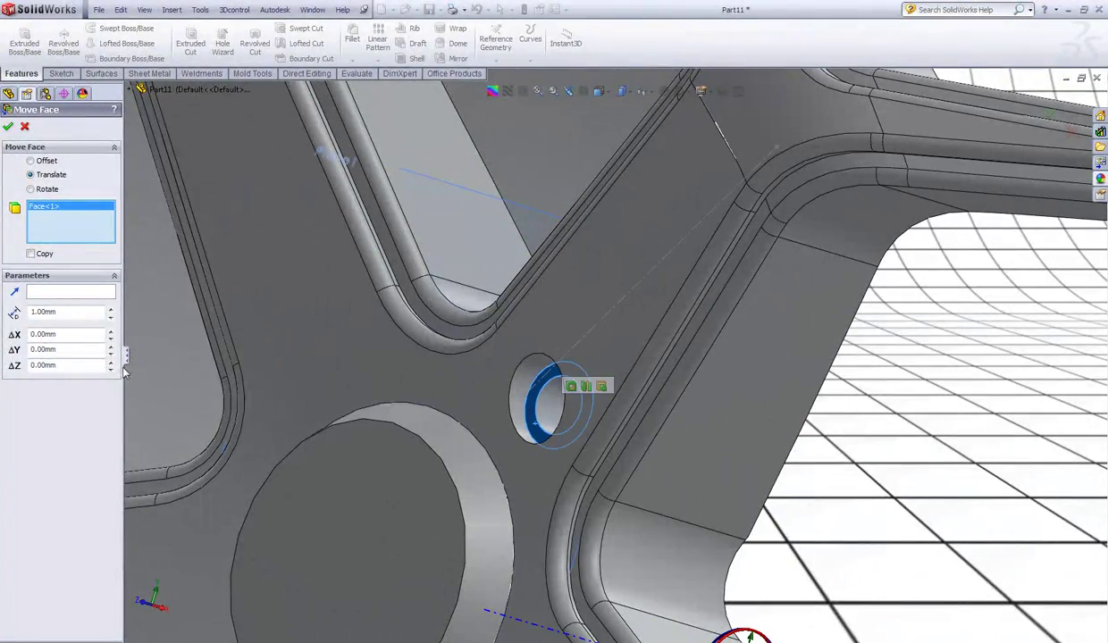
click(71, 365)
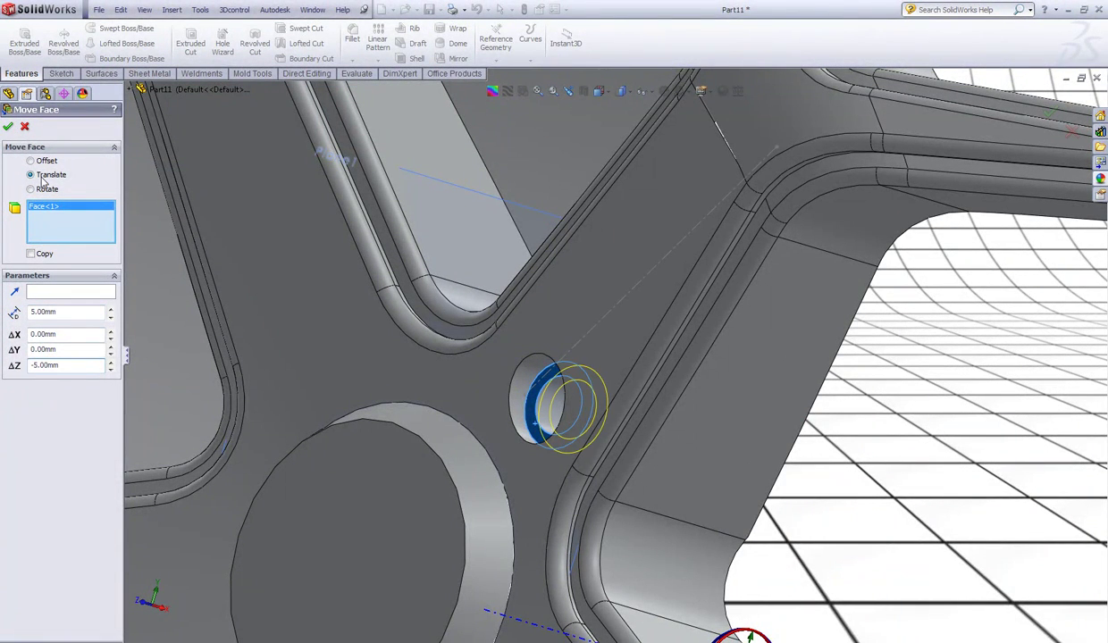
click(8, 126)
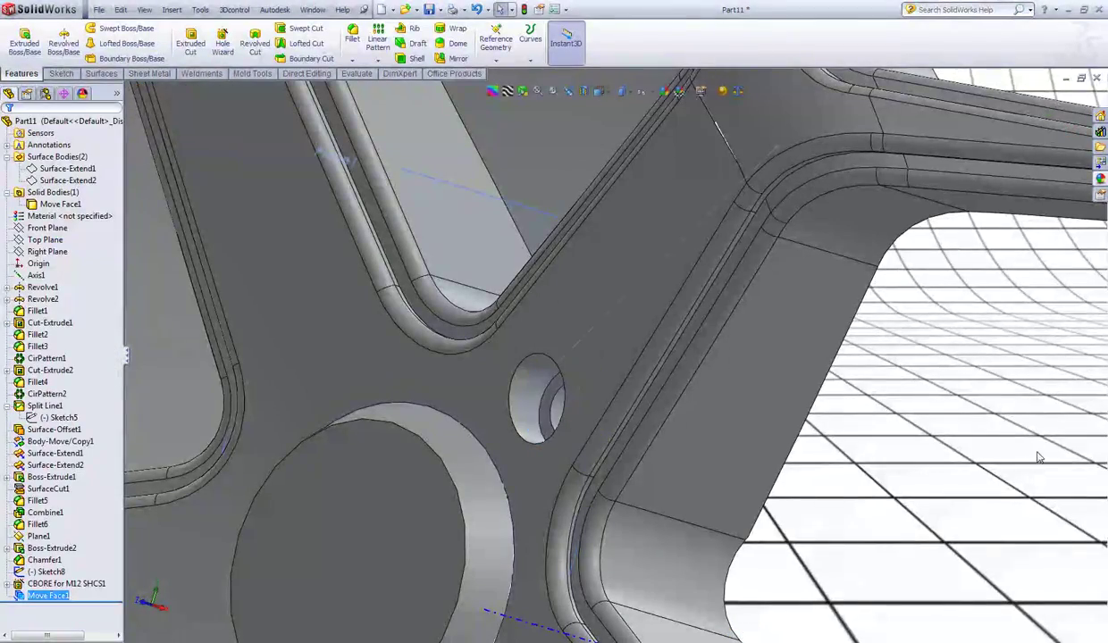
Circular-pattern the M12 counterbore and its Move Face feature around Axis1 with 5 equally spaced instances over 360°
key(f)
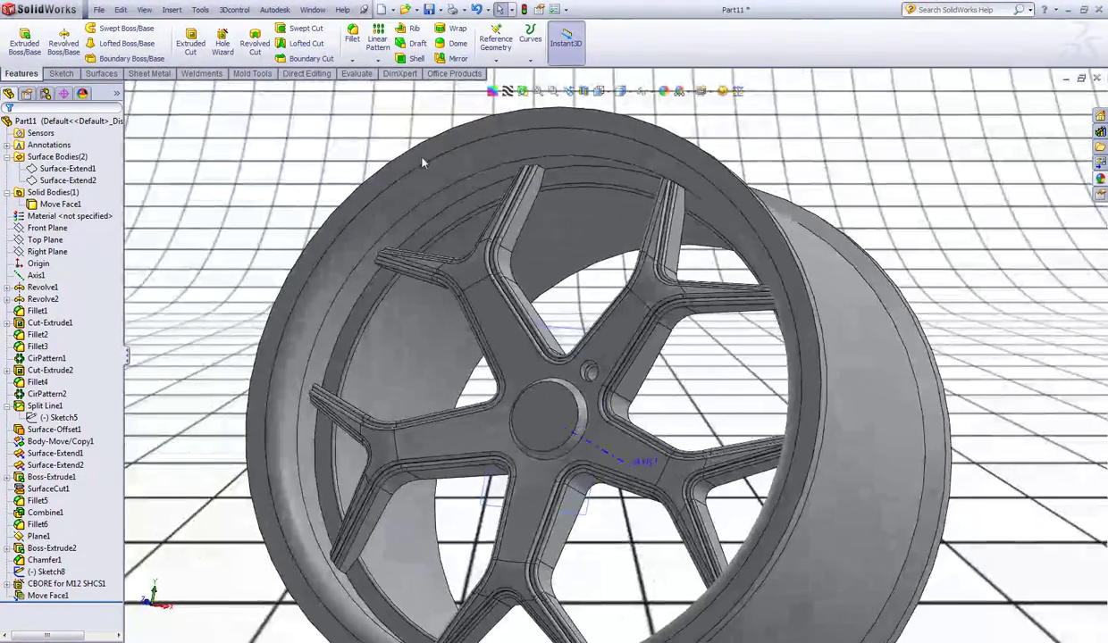
click(378, 63)
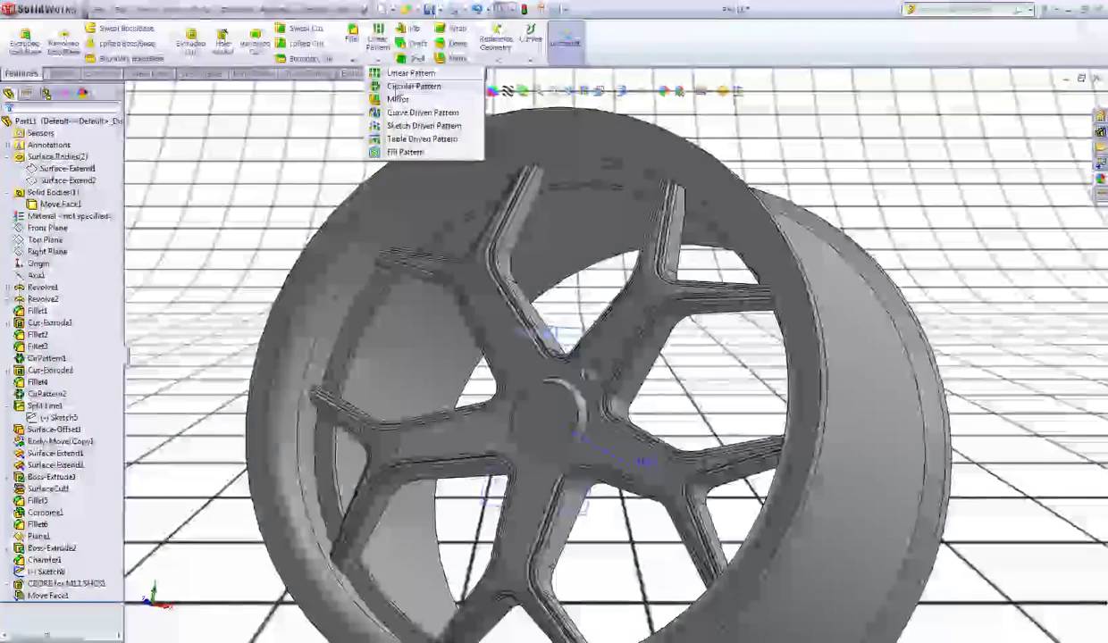
click(397, 88)
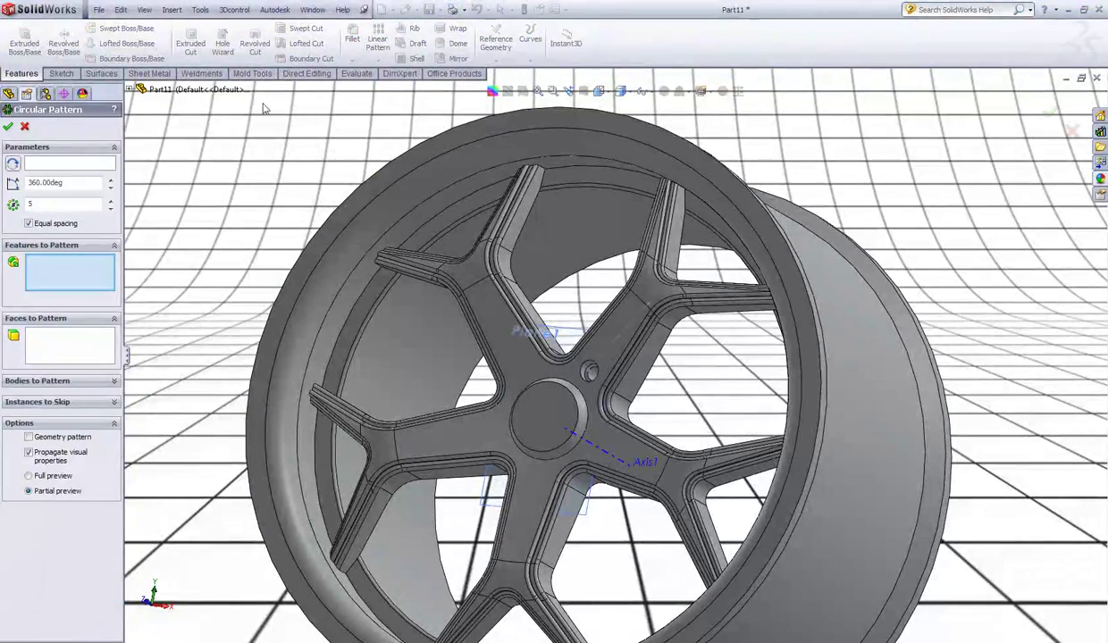
scroll(527, 383, down, 6)
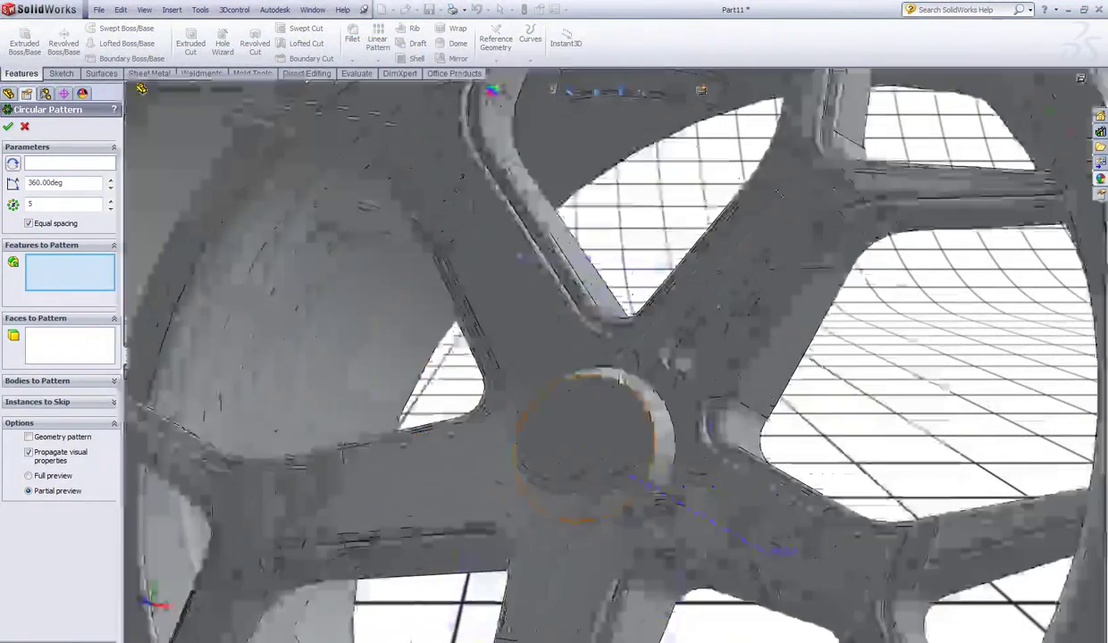
scroll(672, 355, up, 7)
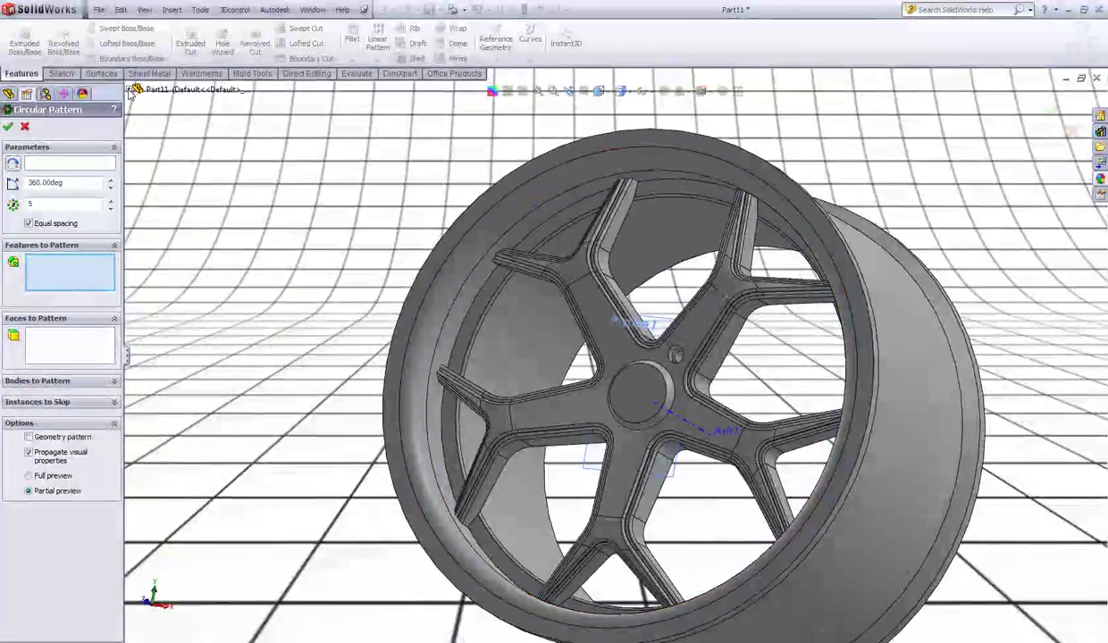
click(134, 90)
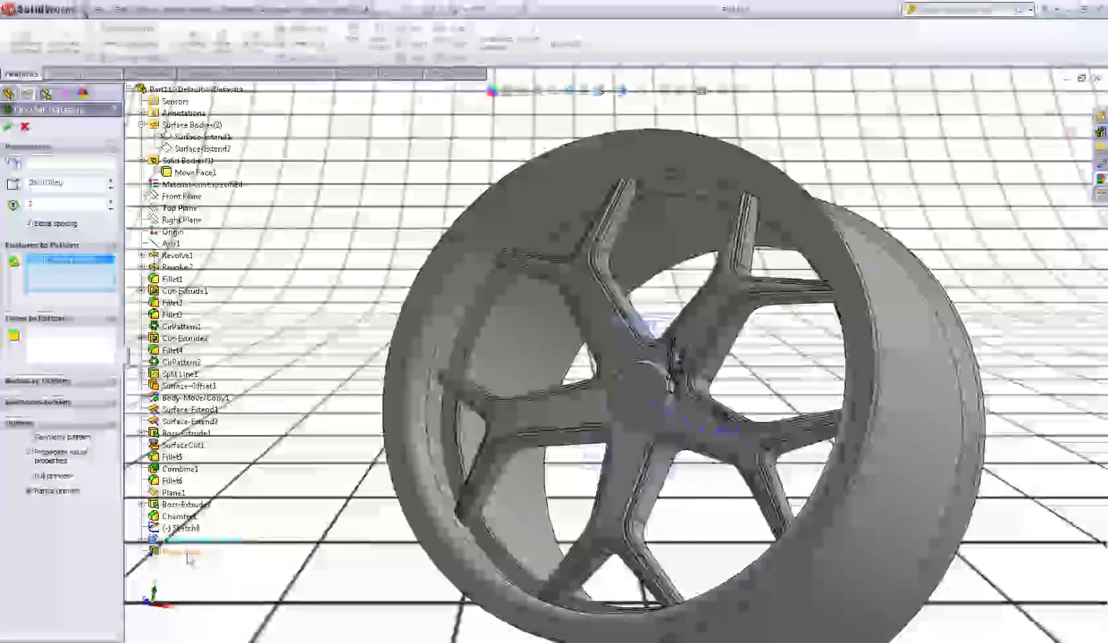
click(187, 552)
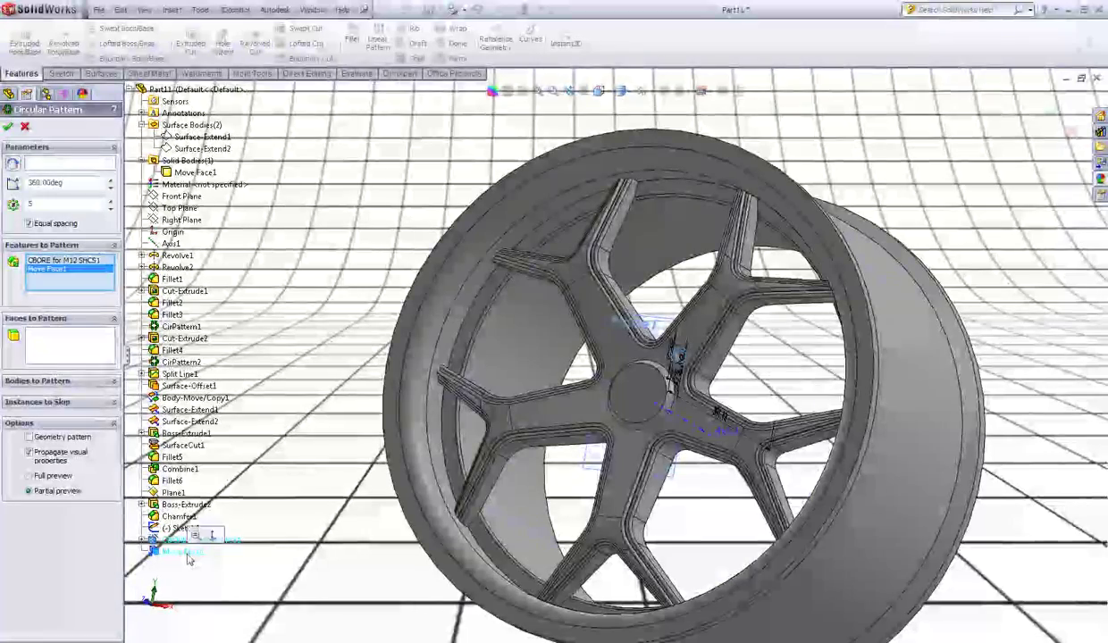
click(72, 167)
scroll(690, 426, down, 4)
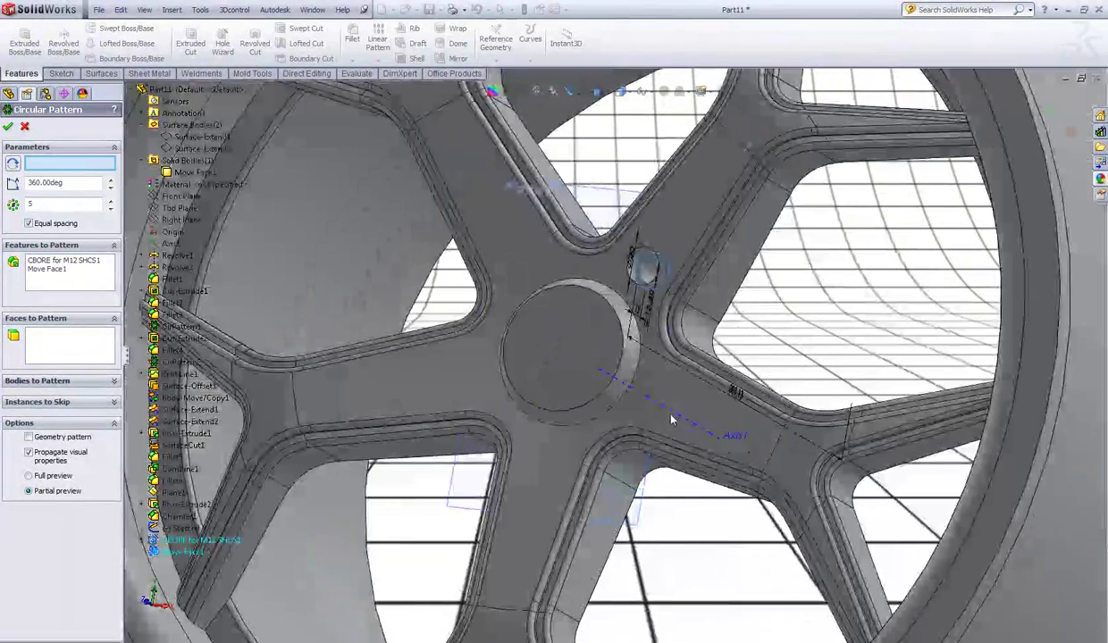
click(664, 414)
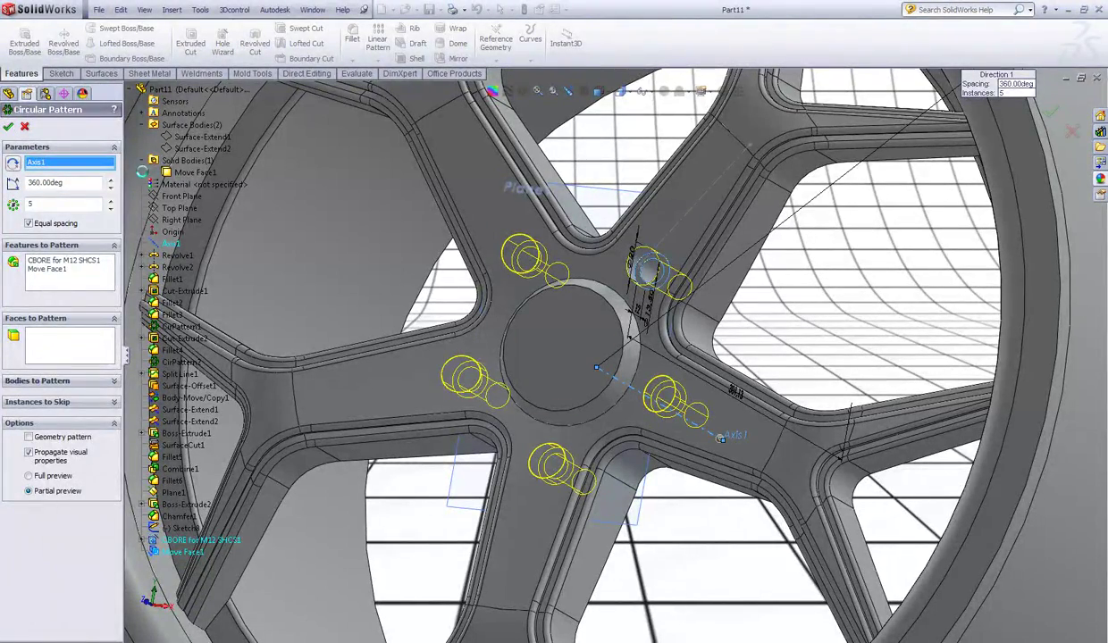
click(8, 126)
scroll(478, 295, up, 3)
Apply the black Painted Car appearance to the whole wheel part
click(224, 185)
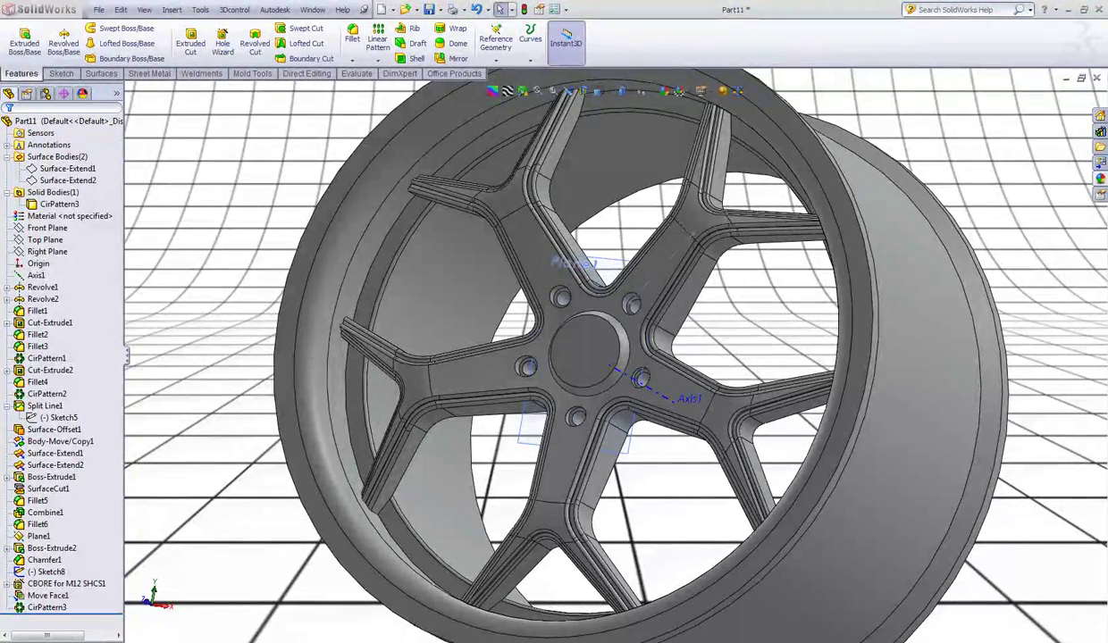
middle_drag(329, 224, 1007, 180)
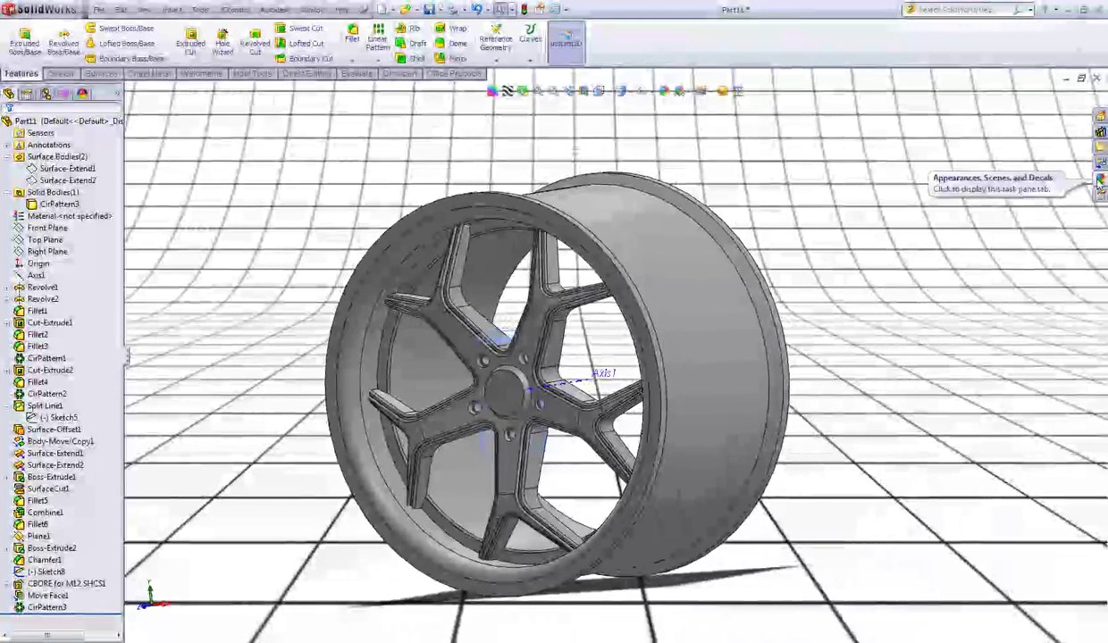
click(1099, 180)
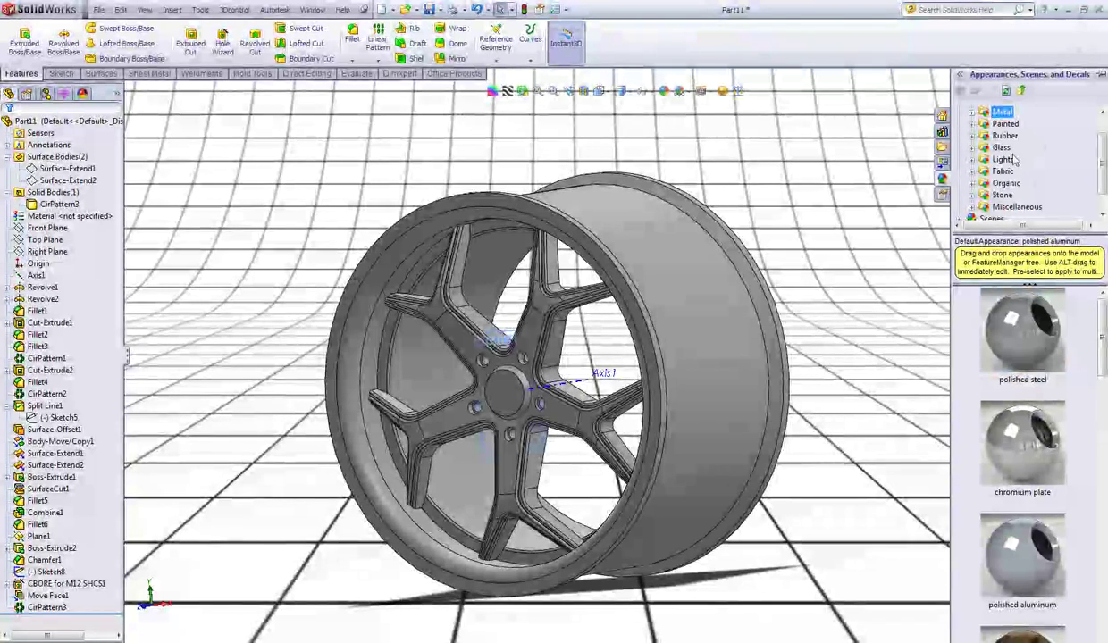
click(972, 124)
click(1005, 137)
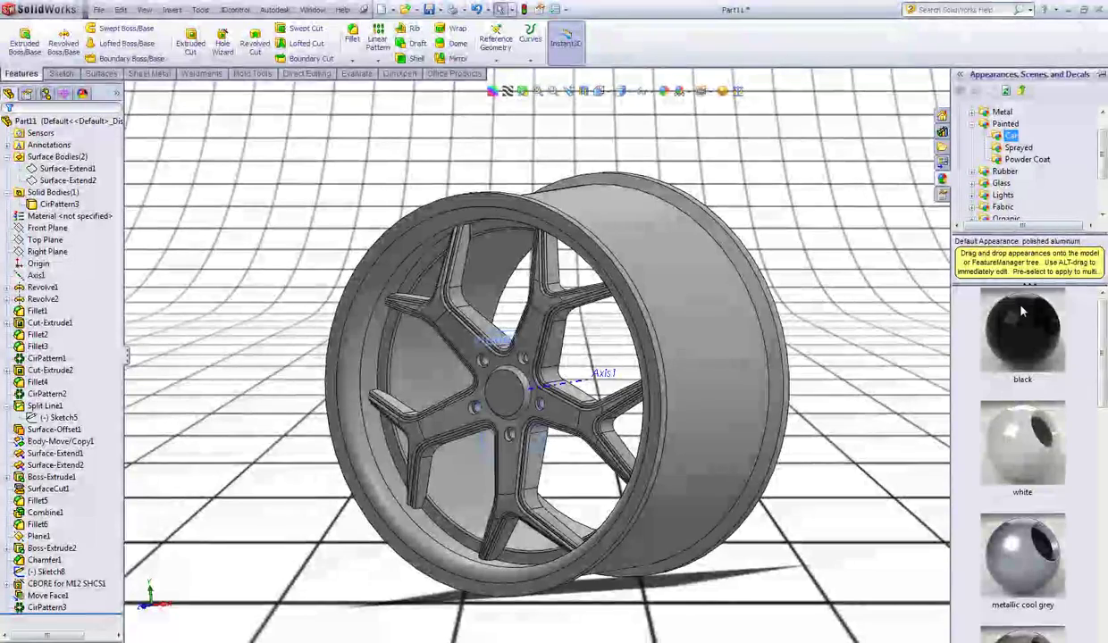
right_click(1019, 334)
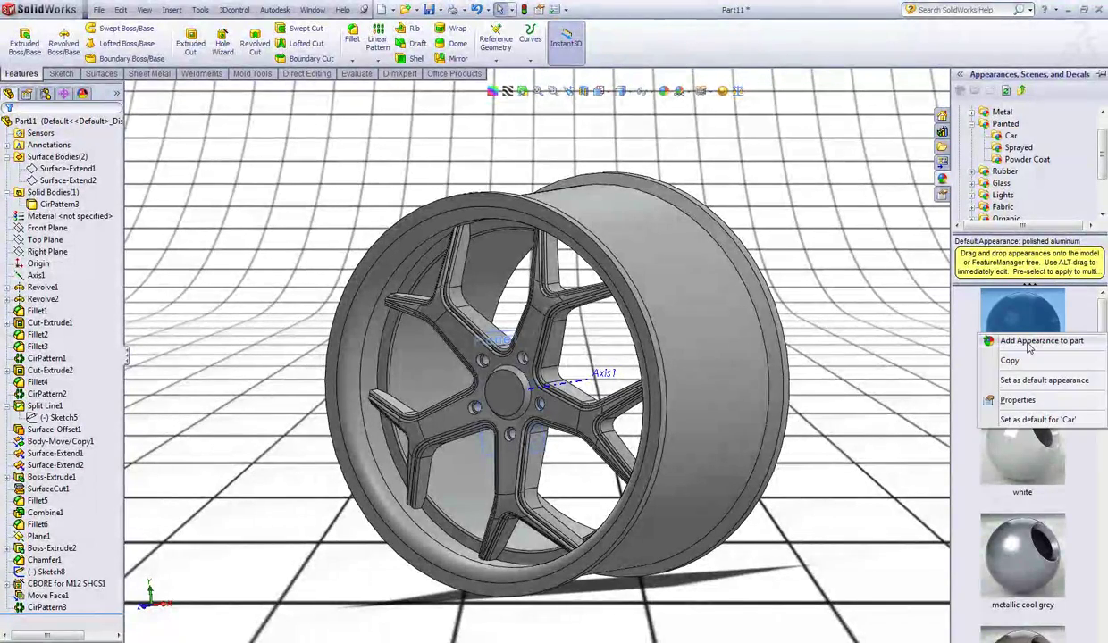
click(1037, 347)
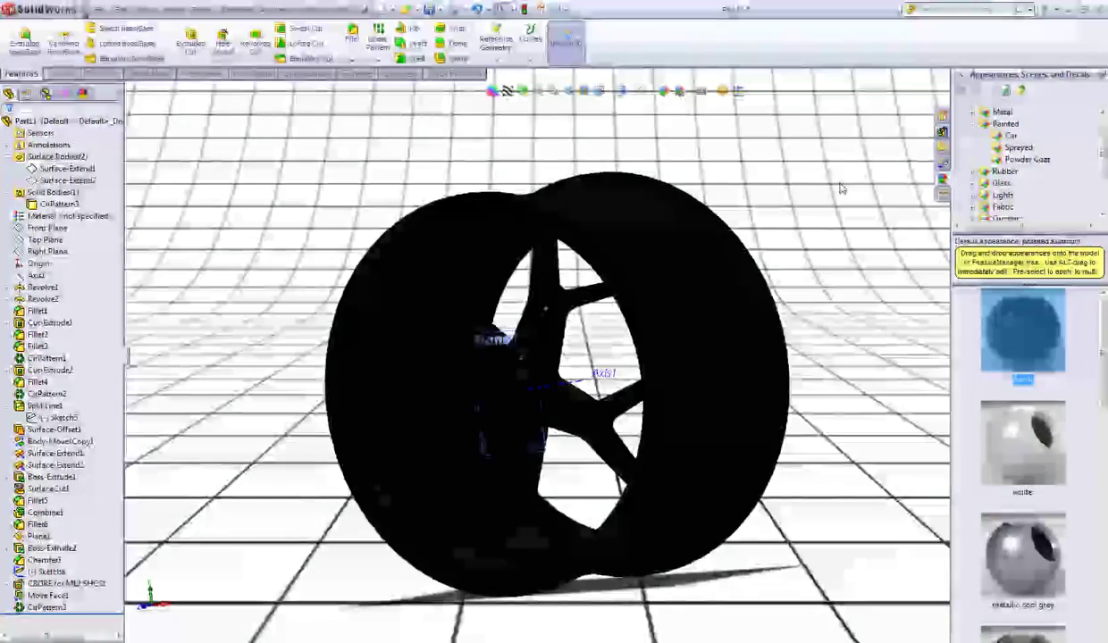
Show the wheel in the front view and turn on RealView Graphics to render the black paint
click(840, 187)
key(ctrl+1)
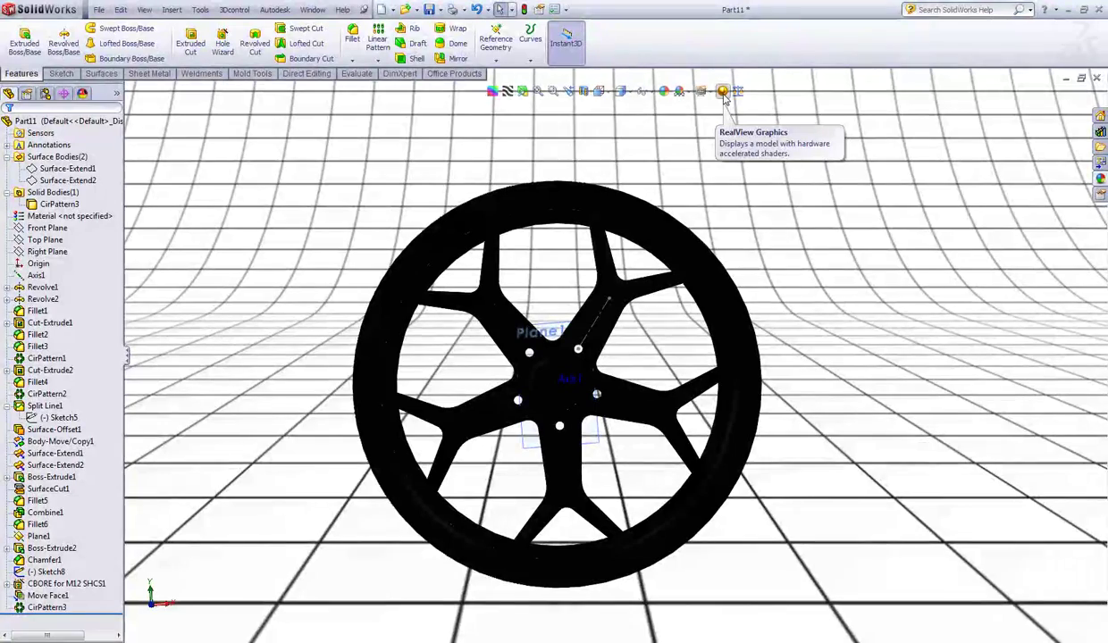
click(723, 93)
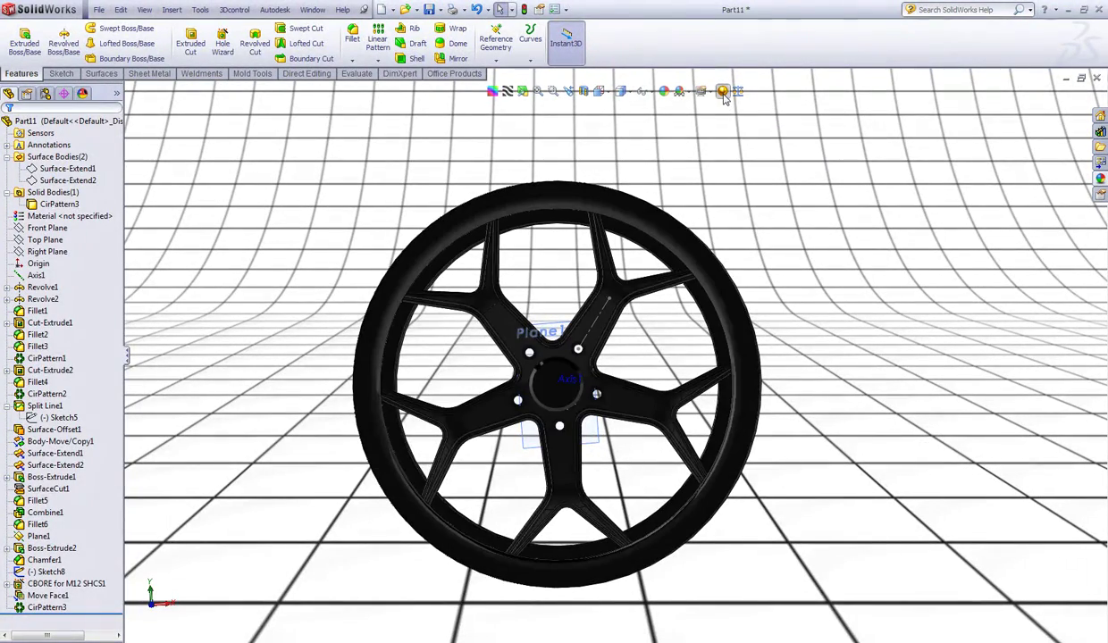
mouse_move(733, 258)
middle_down()
mouse_move(757, 266)
mouse_move(566, 367)
mouse_move(539, 368)
mouse_move(739, 321)
mouse_move(636, 334)
middle_up()
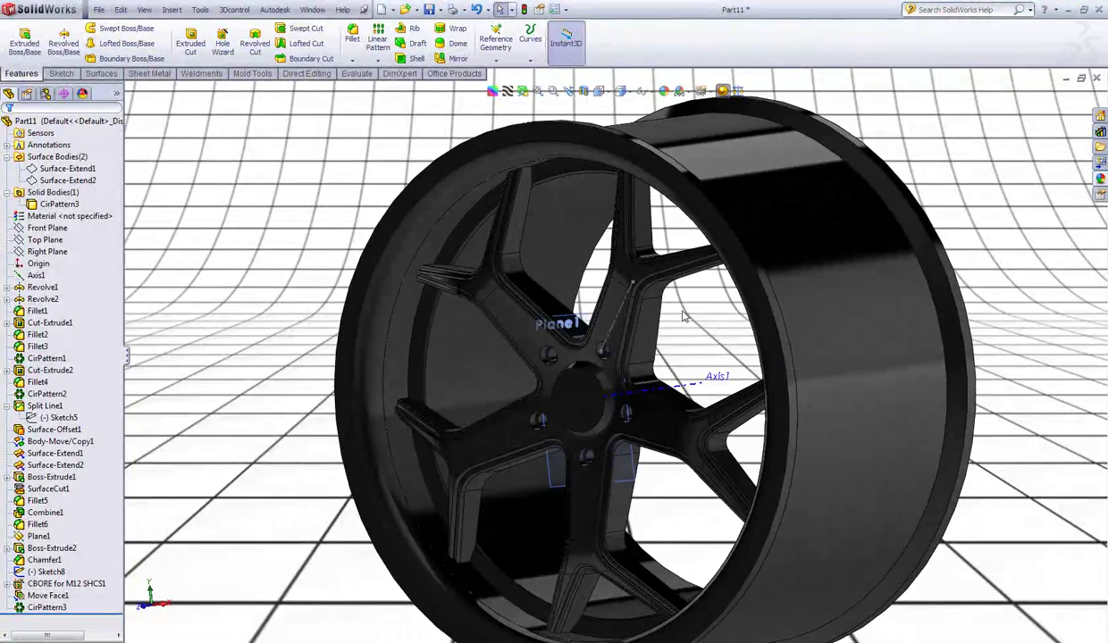
Open the Aluminum category of the Metal appearances
click(1102, 180)
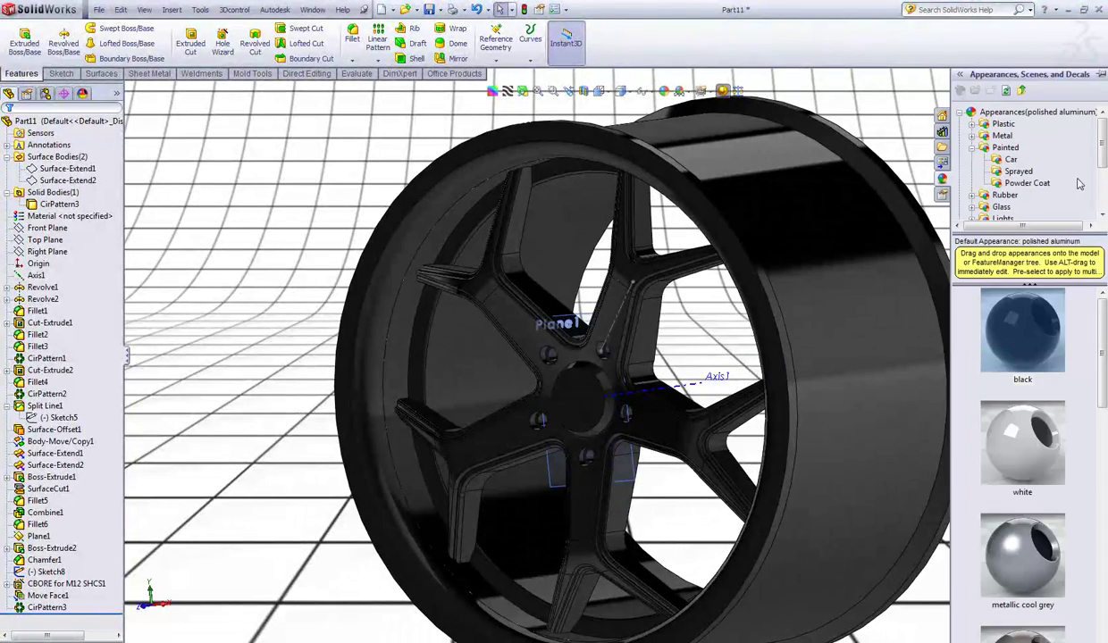
click(1001, 135)
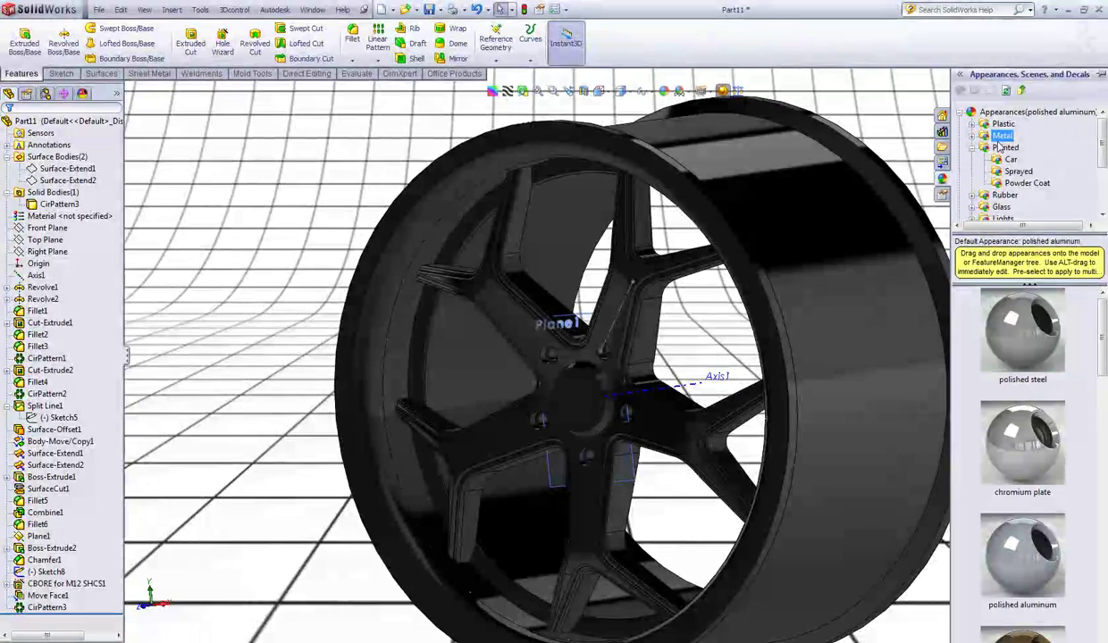
click(972, 135)
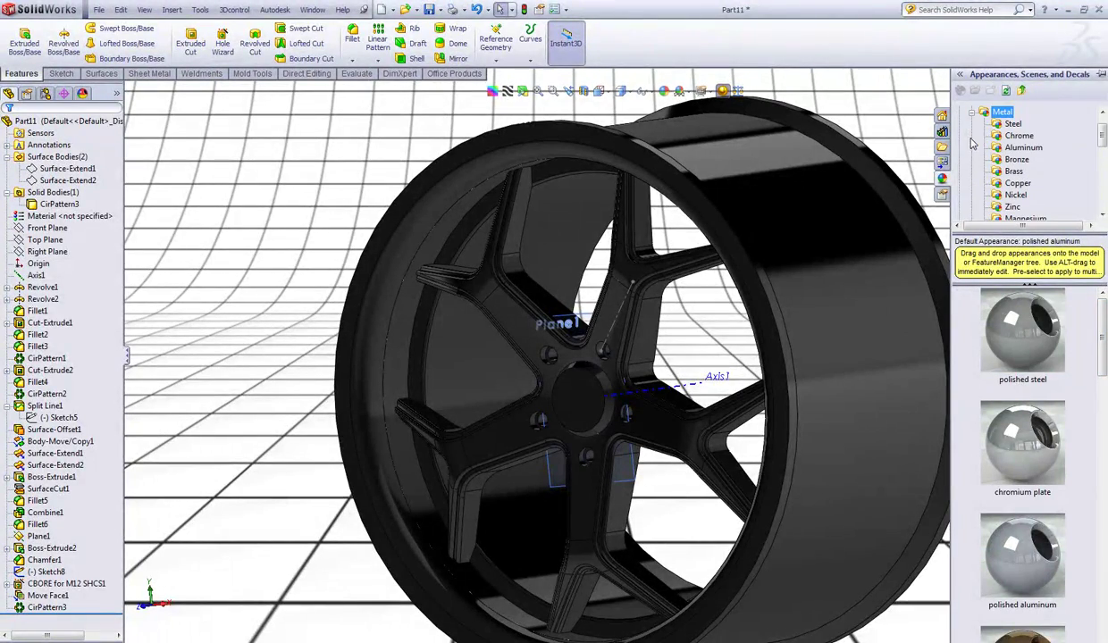
click(1021, 148)
Turn off RealView Graphics and check the black wheel's shading from an angled view
middle_drag(921, 333, 771, 333)
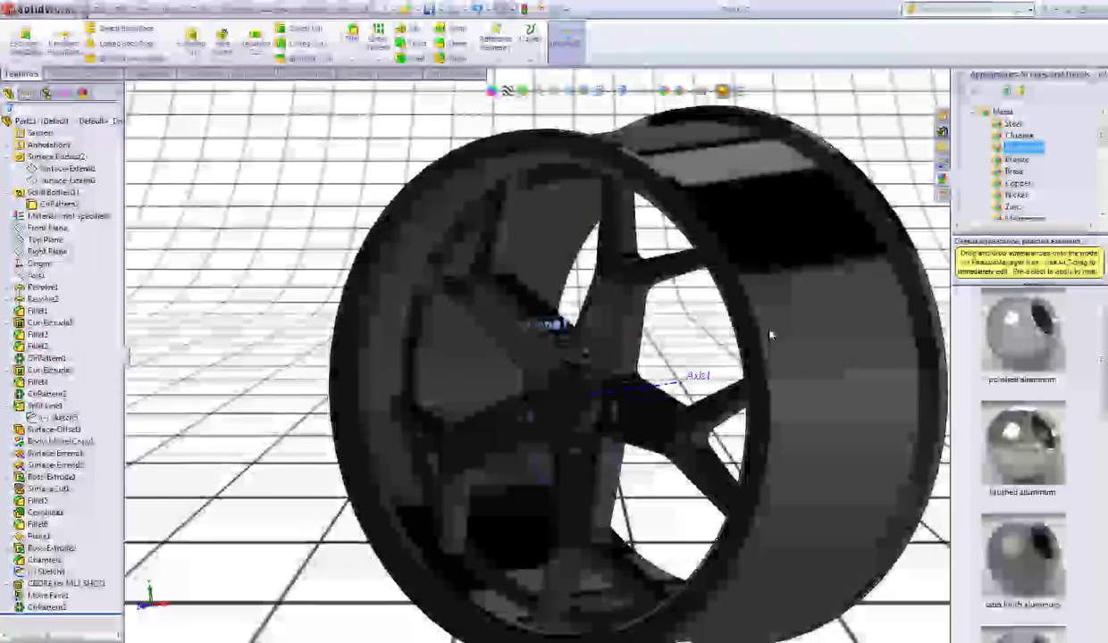
click(724, 91)
middle_drag(675, 306, 637, 312)
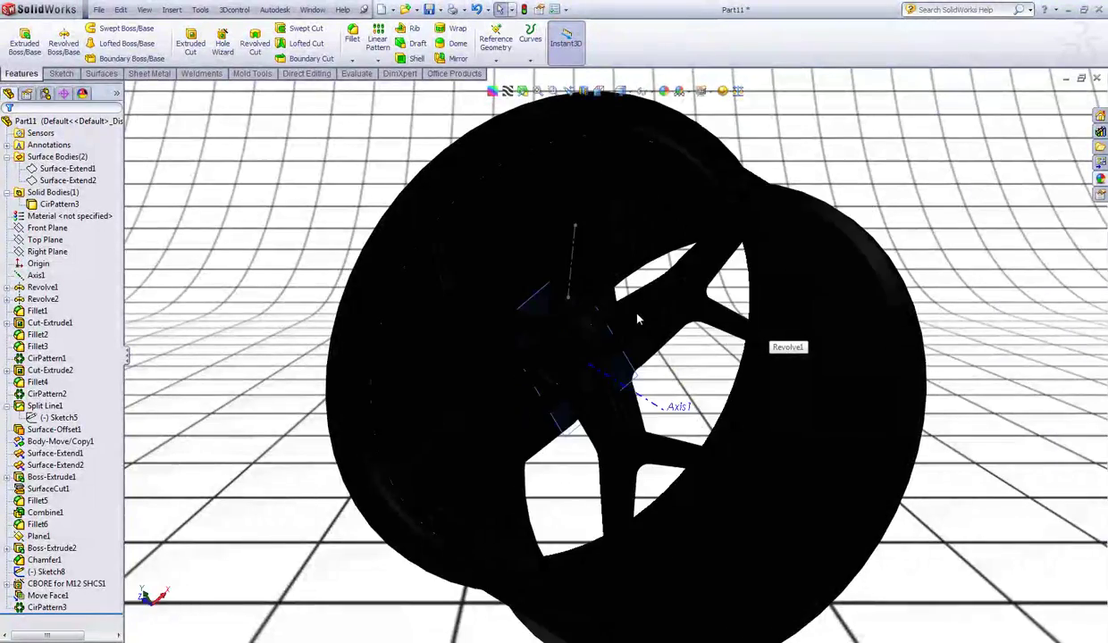
scroll(600, 277, down, 5)
middle_drag(599, 276, 614, 270)
click(614, 271)
scroll(616, 277, up, 8)
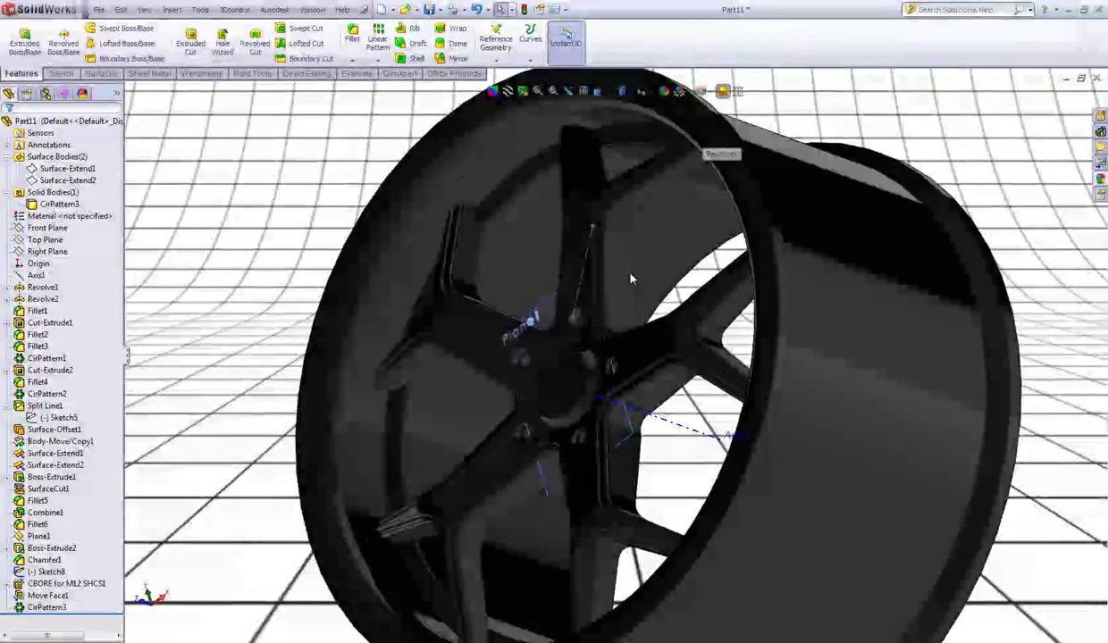
Select the side walls and corner faces of all the spoke openings around the wheel, dismissing the auto-recover directory message
click(622, 250)
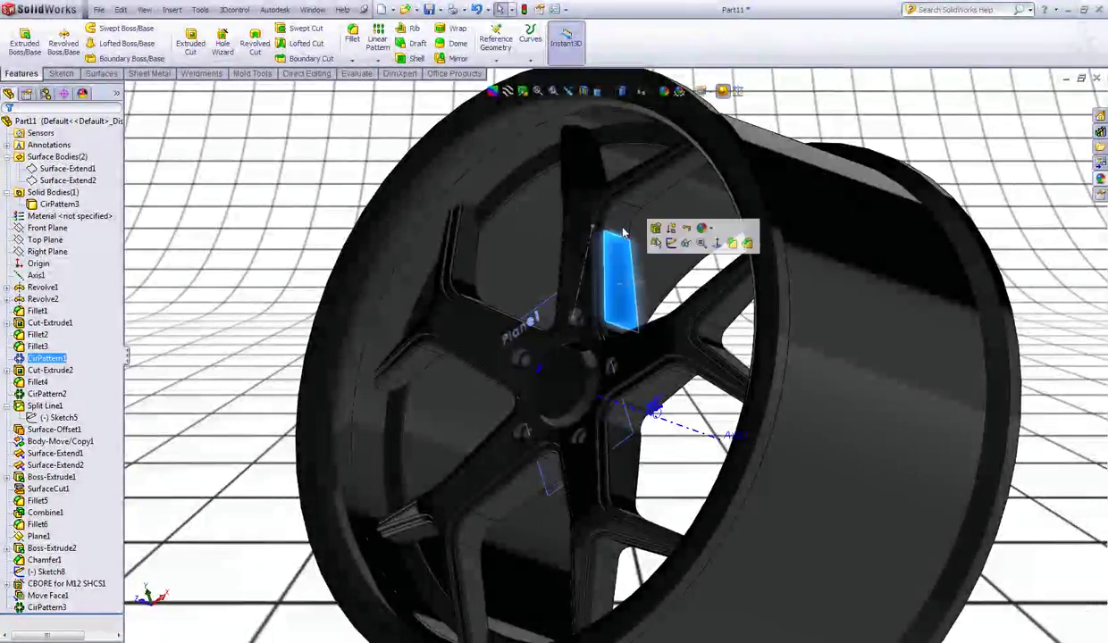
scroll(625, 353, down, 2)
middle_drag(628, 356, 607, 444)
ctrl+click(543, 439)
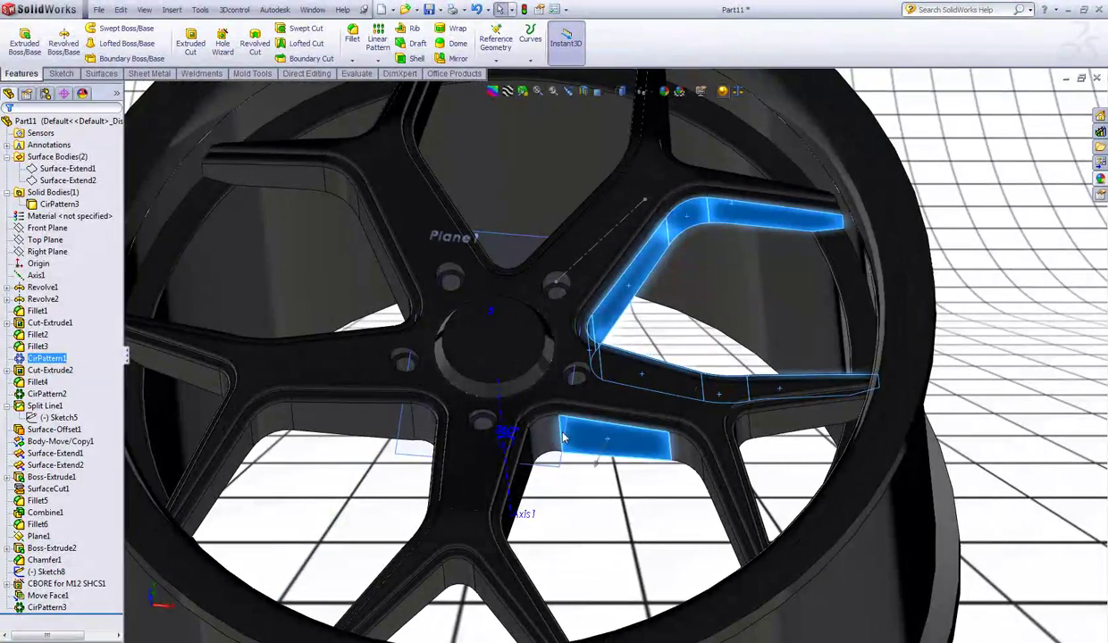
middle_drag(536, 445, 410, 455)
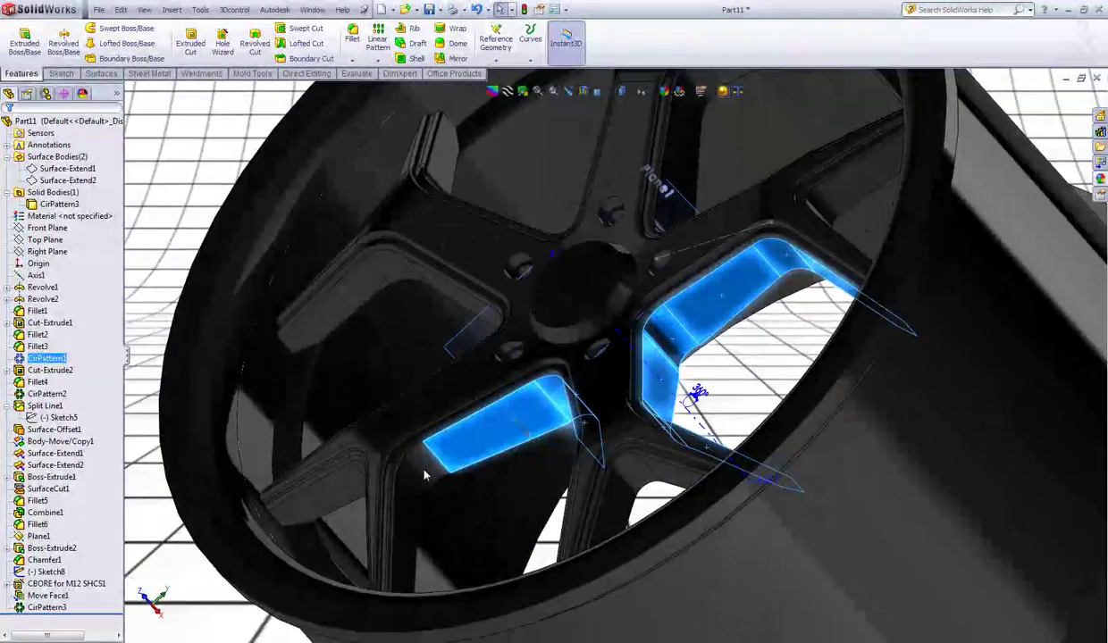
middle_drag(392, 504, 714, 485)
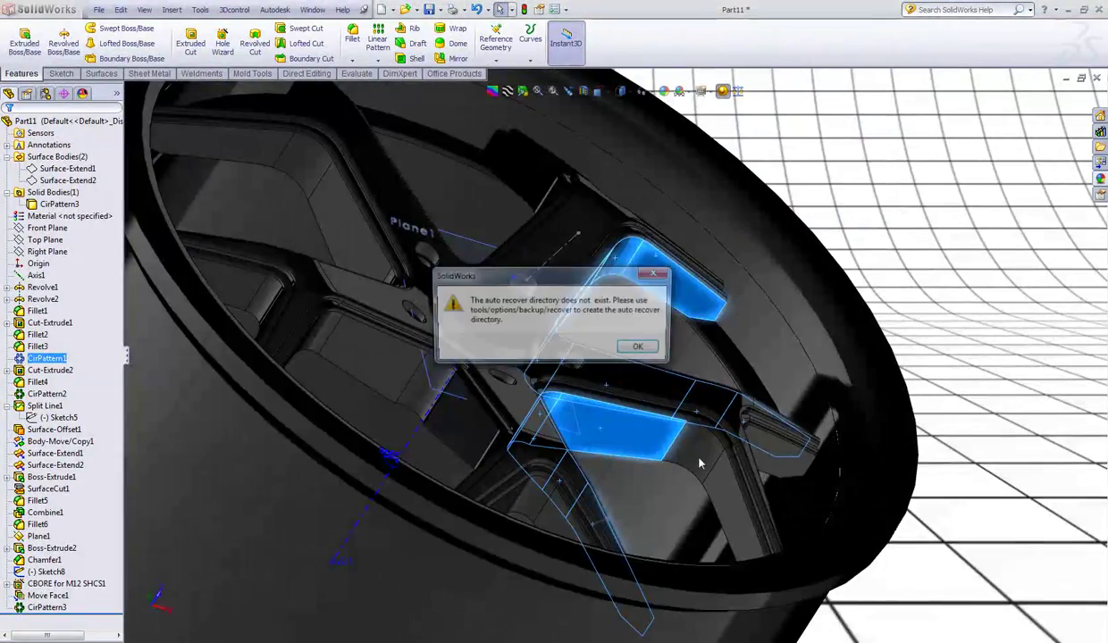
click(641, 348)
middle_drag(675, 433, 766, 470)
ctrl+click(779, 466)
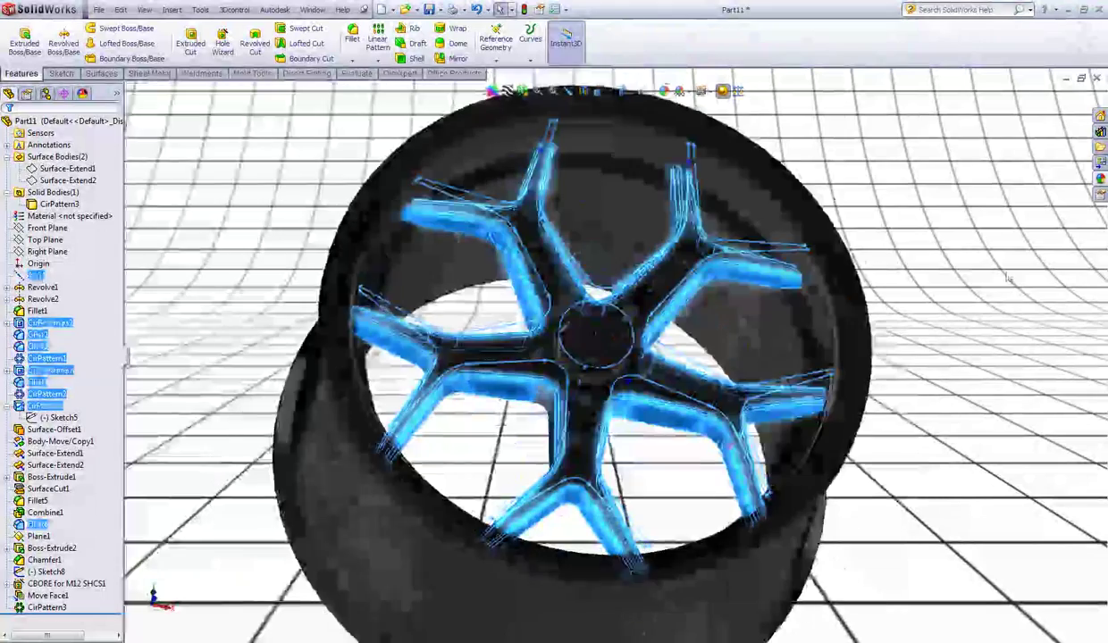
Apply the polished aluminum appearance to the selected spoke opening faces and clear the selection
middle_drag(625, 447, 581, 460)
click(1097, 184)
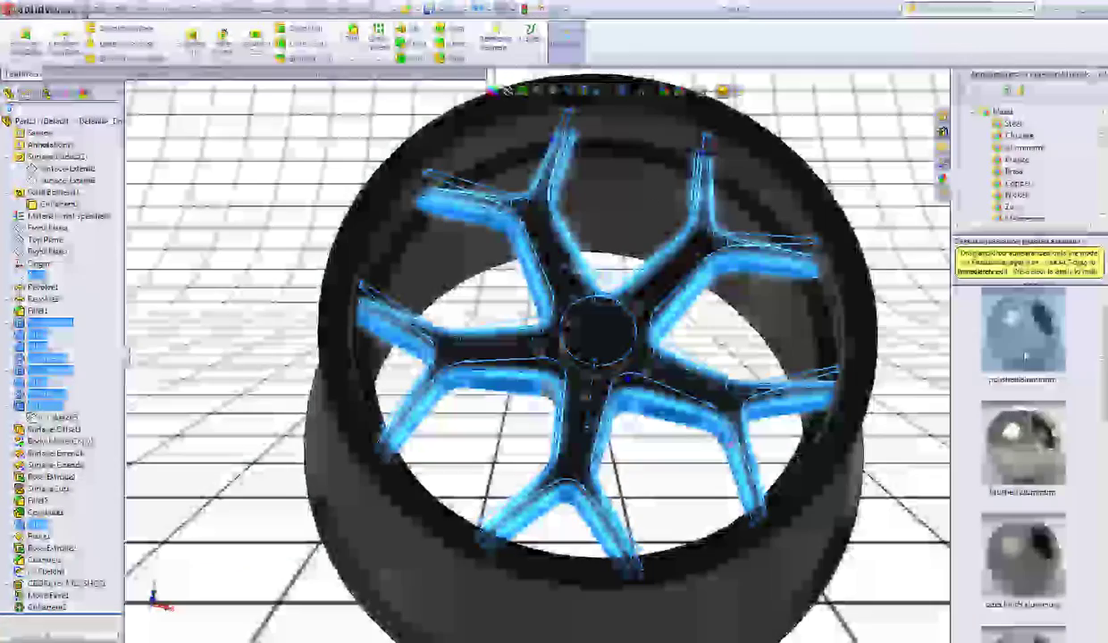
right_click(1024, 355)
click(1026, 362)
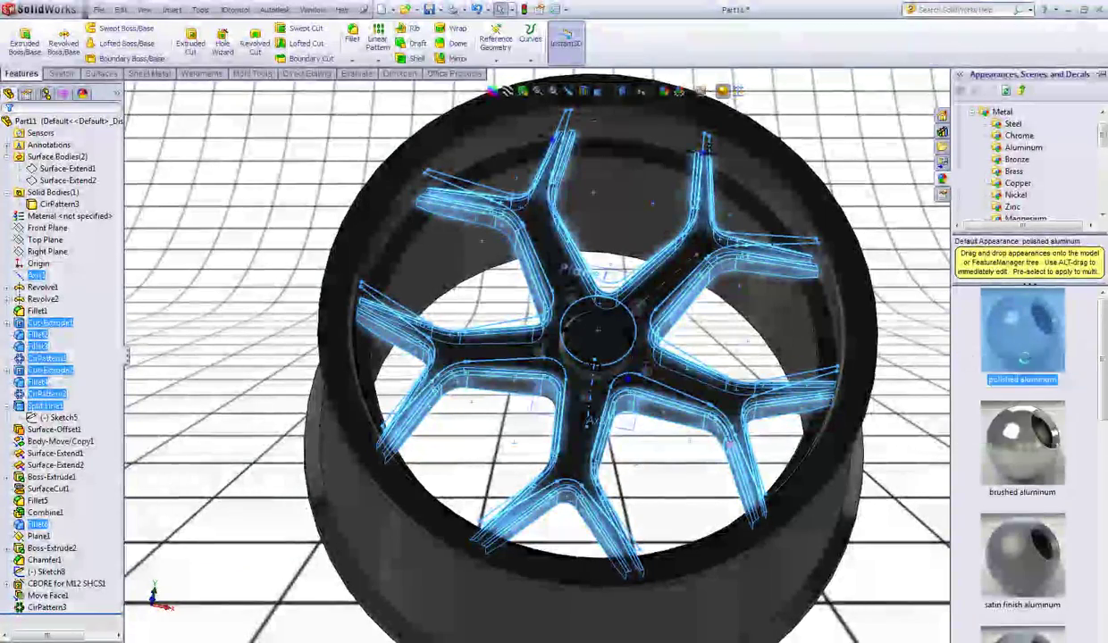
click(903, 349)
Fillet the two circular edges of the ring around the centre hub with a 3 mm radius
middle_drag(903, 349, 576, 356)
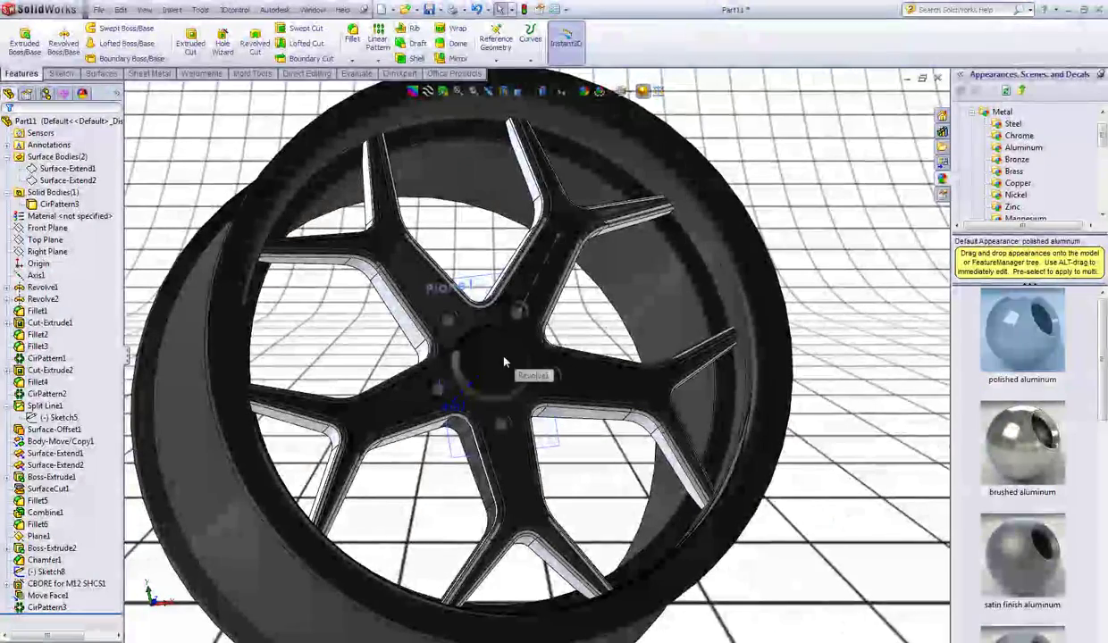
click(512, 351)
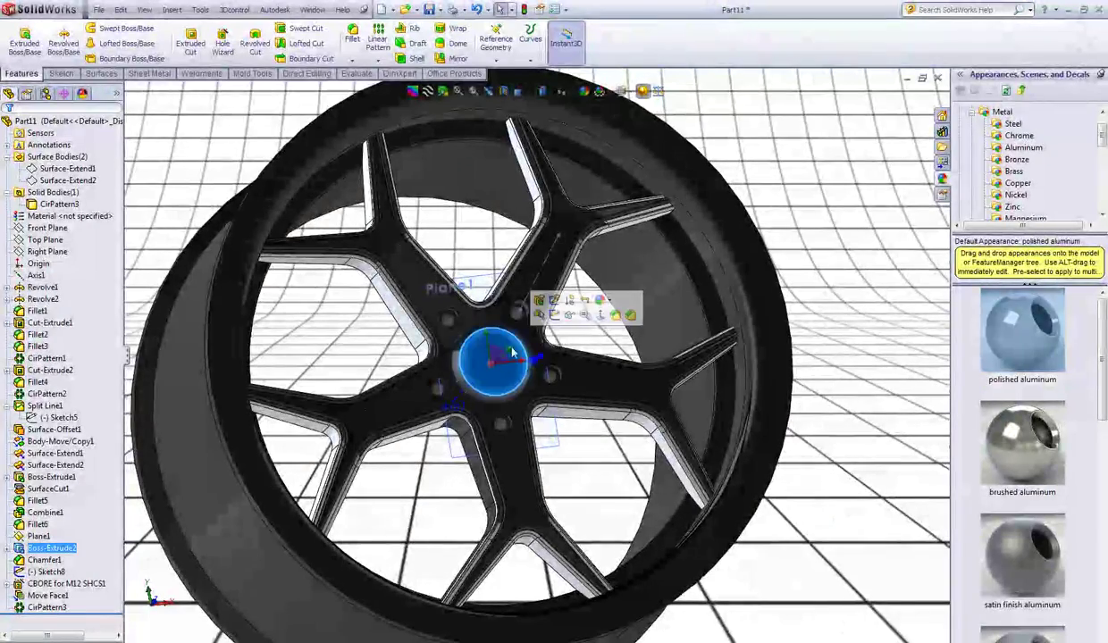
click(775, 170)
click(353, 45)
scroll(470, 408, up, 6)
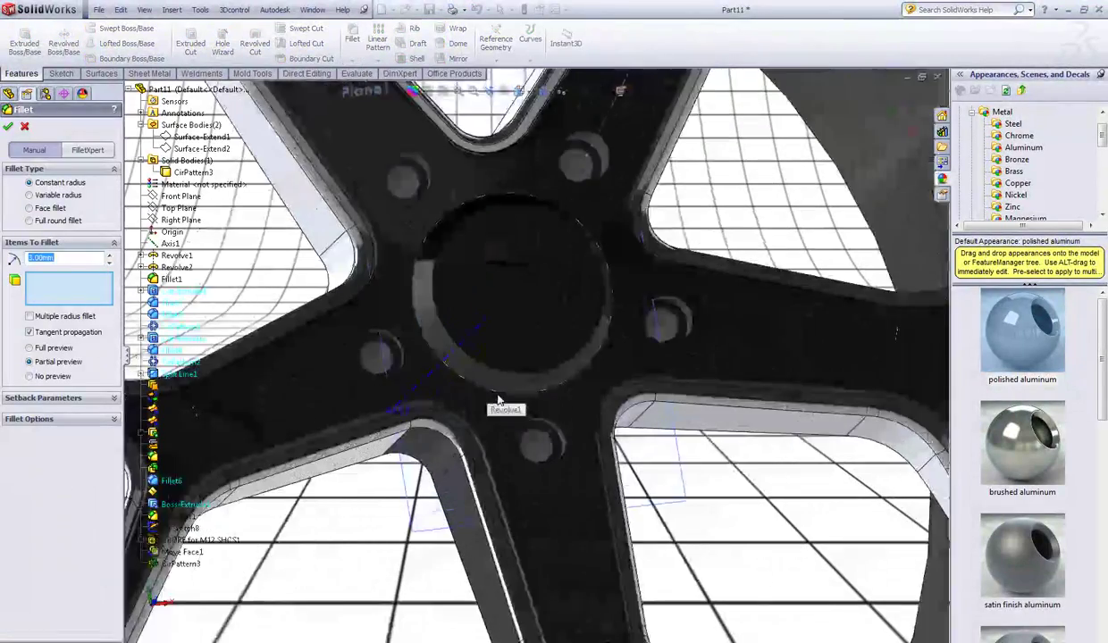
click(494, 393)
click(490, 360)
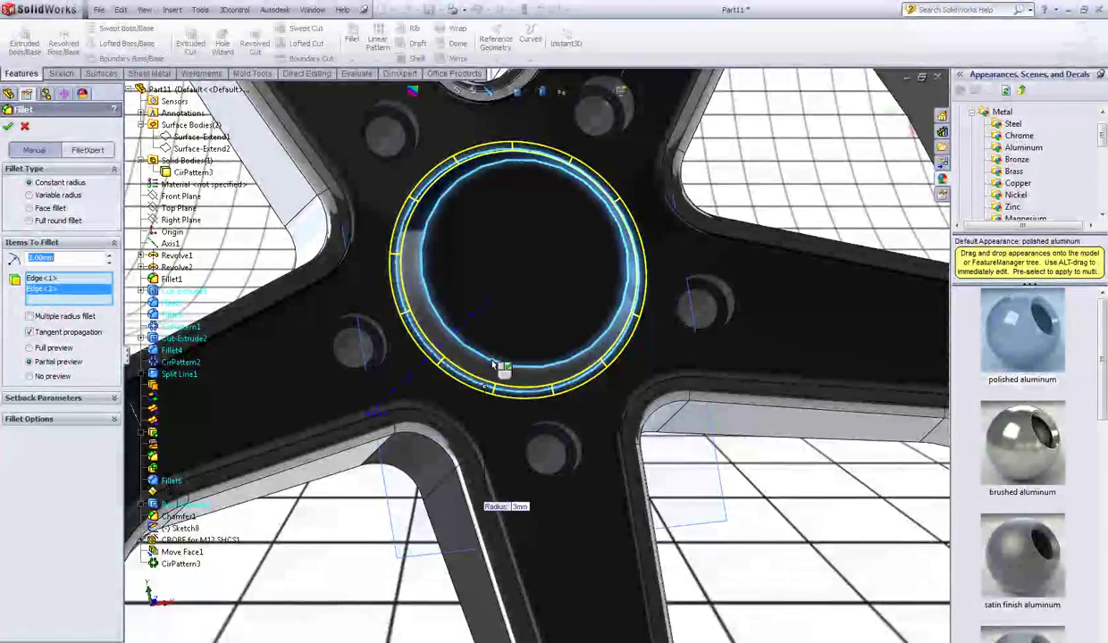
key(Return)
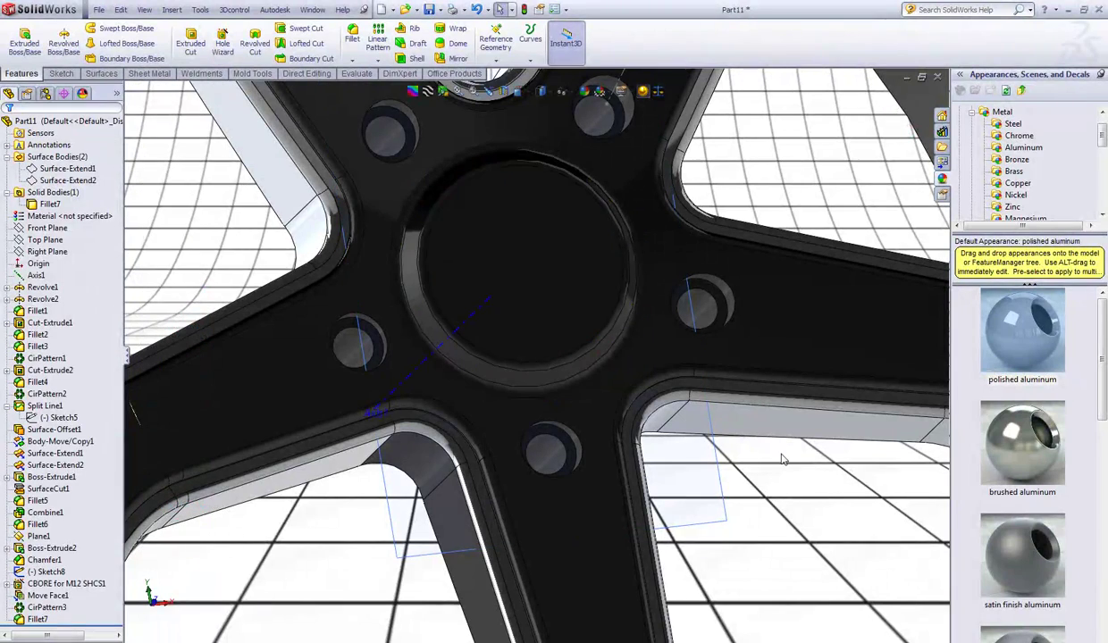
Apply the polished aluminum appearance to the flat circular face of the centre hub
click(549, 288)
right_click(1007, 337)
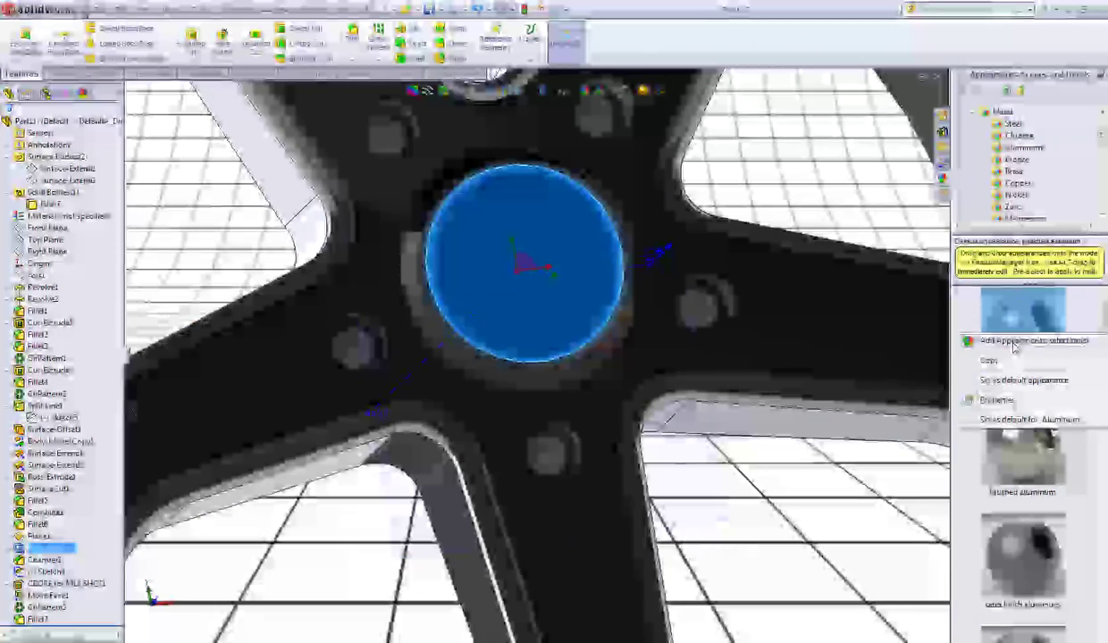
click(1015, 344)
scroll(762, 421, up, 1)
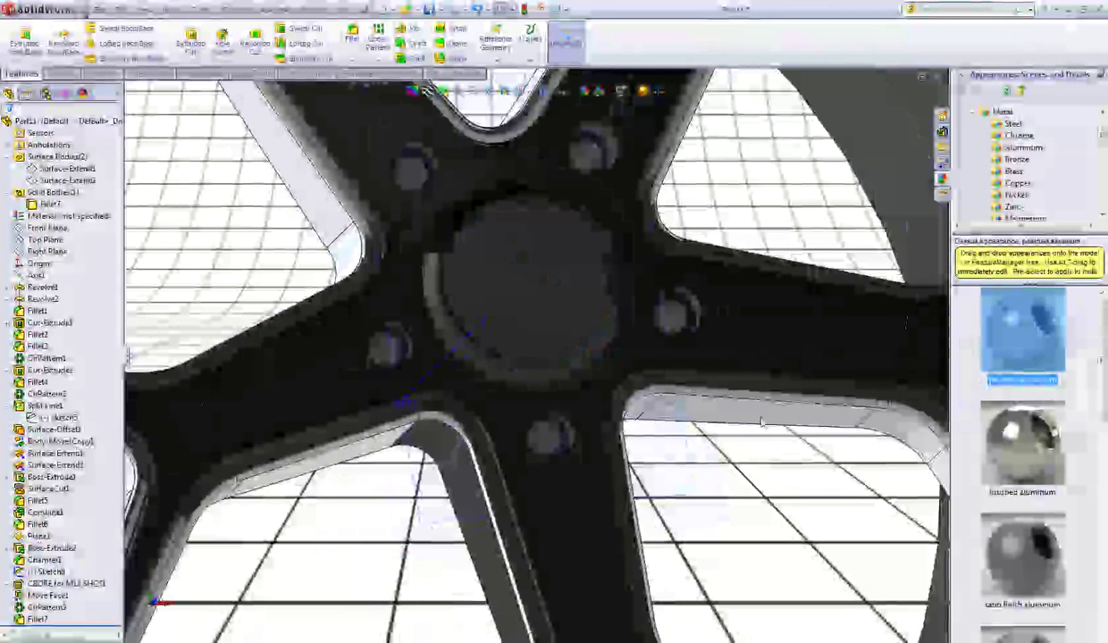
Hide the reference plane Plane1 so it does not show over the wheel
scroll(762, 422, up, 5)
middle_drag(762, 422, 542, 420)
click(824, 235)
scroll(804, 231, up, 1)
right_click(542, 420)
click(583, 393)
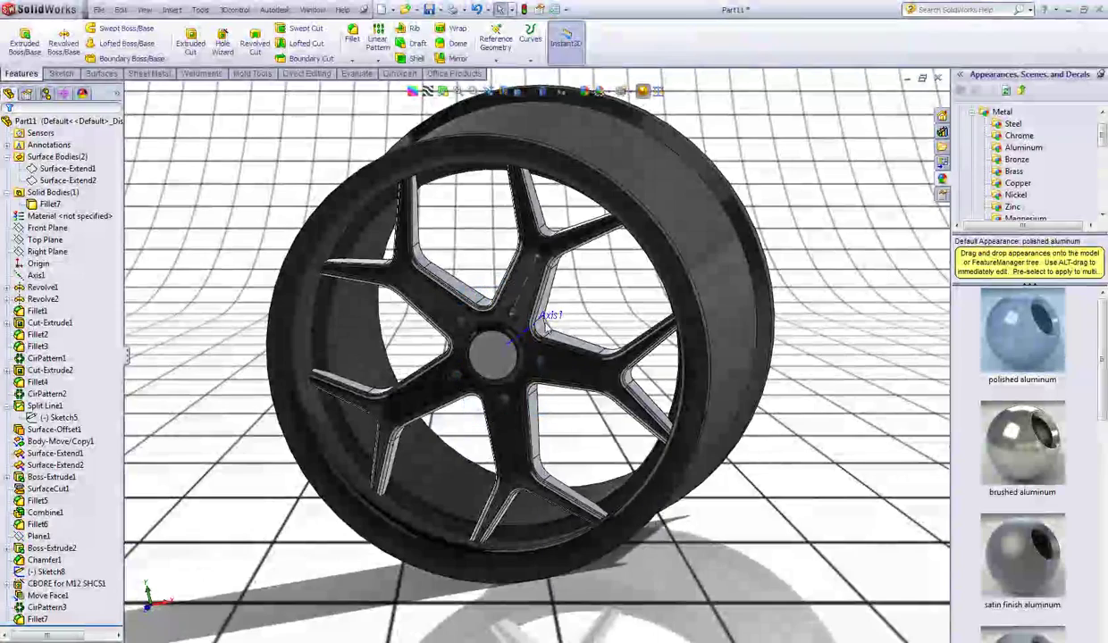
Hide Sketch8 and the reference axis Axis1 at the wheel's centre
right_click(537, 319)
click(251, 325)
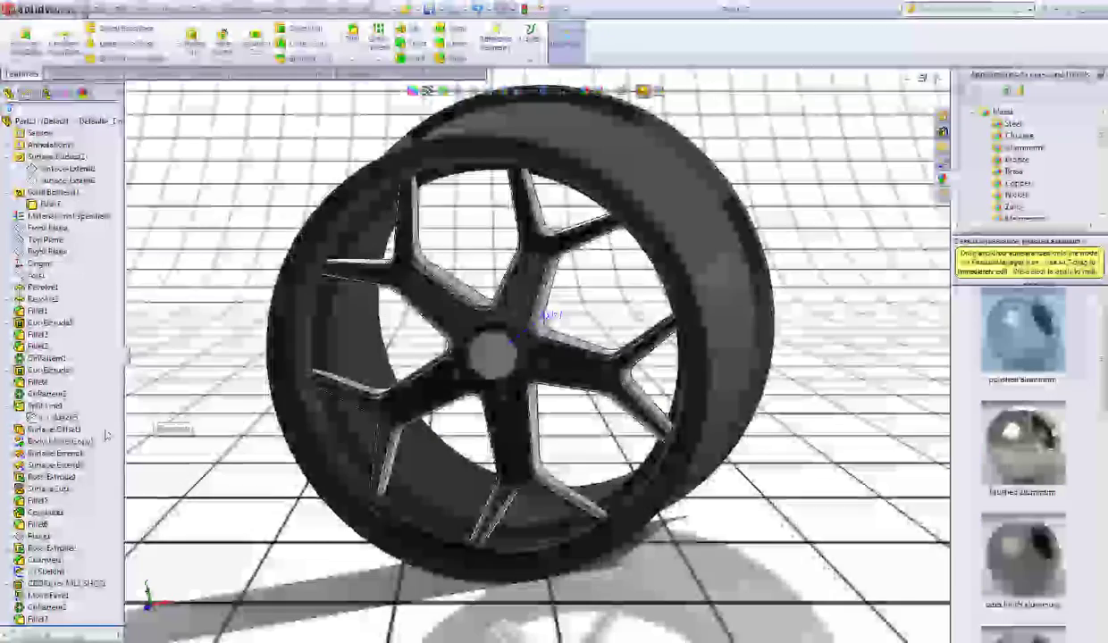
right_click(44, 572)
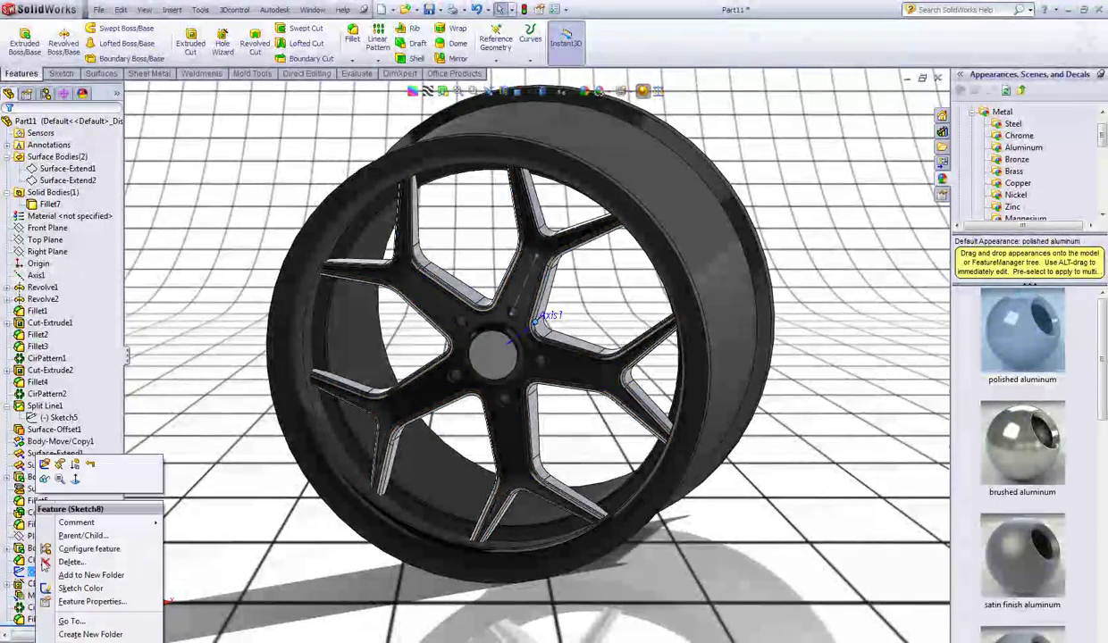
click(51, 485)
click(49, 549)
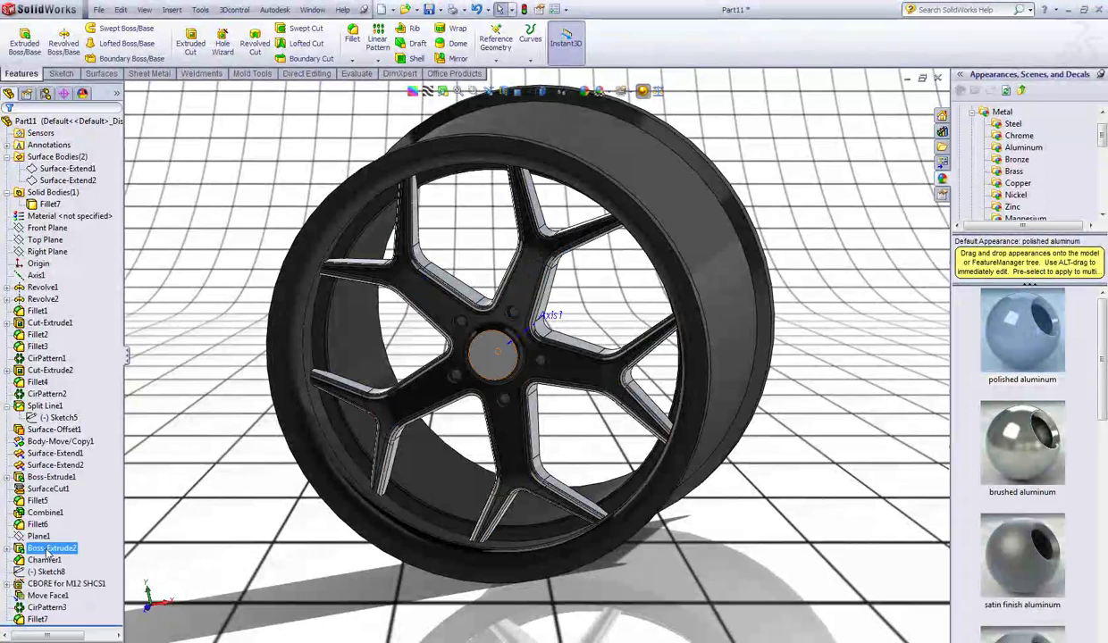
right_click(37, 275)
click(47, 253)
middle_drag(756, 255, 799, 236)
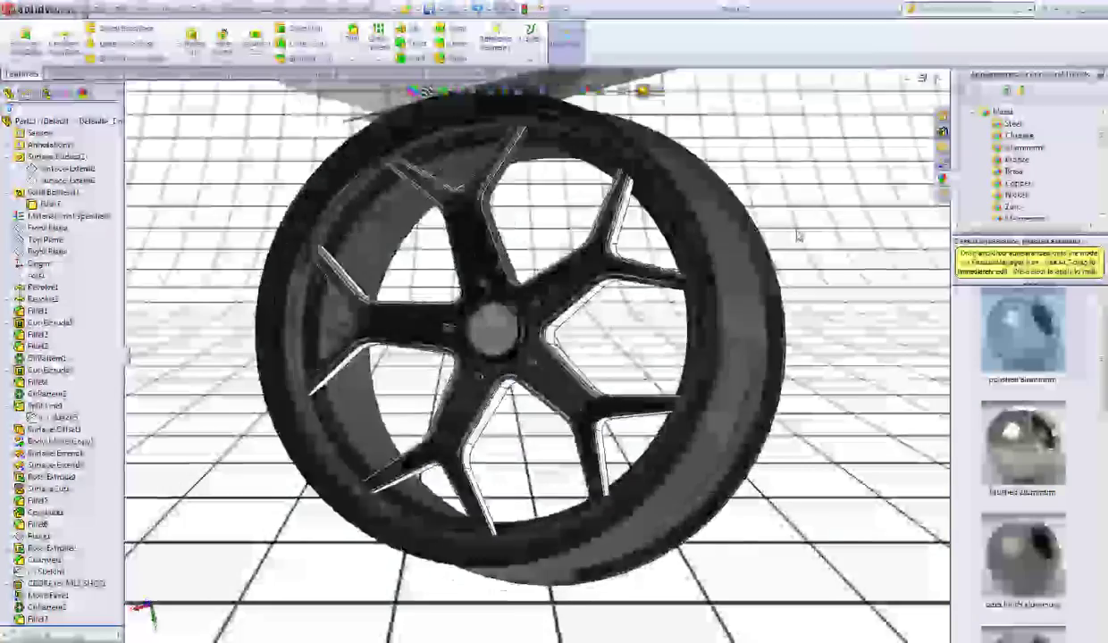